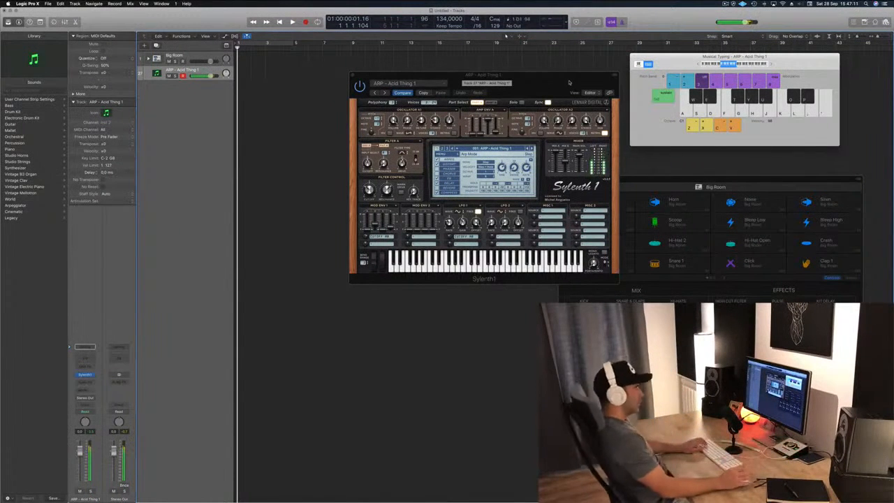
Move the Sylenth1 plug-in window so it no longer covers the Big Room drum pads.
left_click_drag(572, 71, 562, 75)
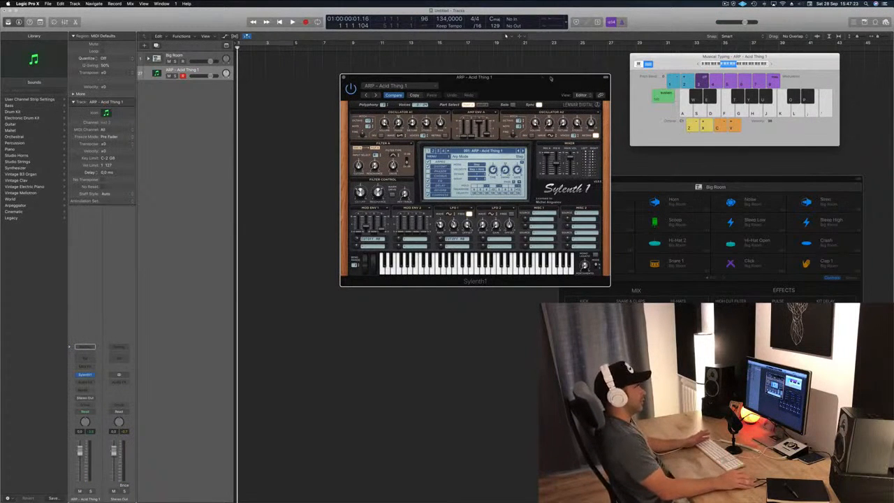
left_click_drag(551, 79, 530, 113)
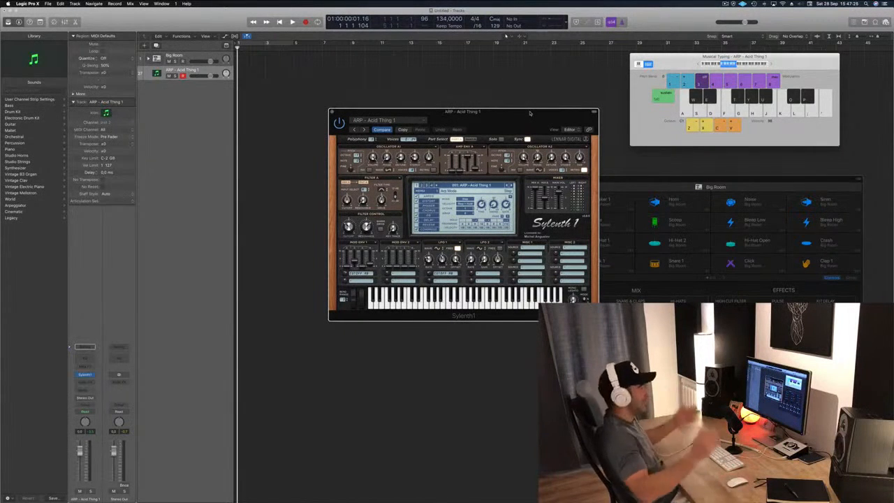
left_click_drag(543, 128, 454, 181)
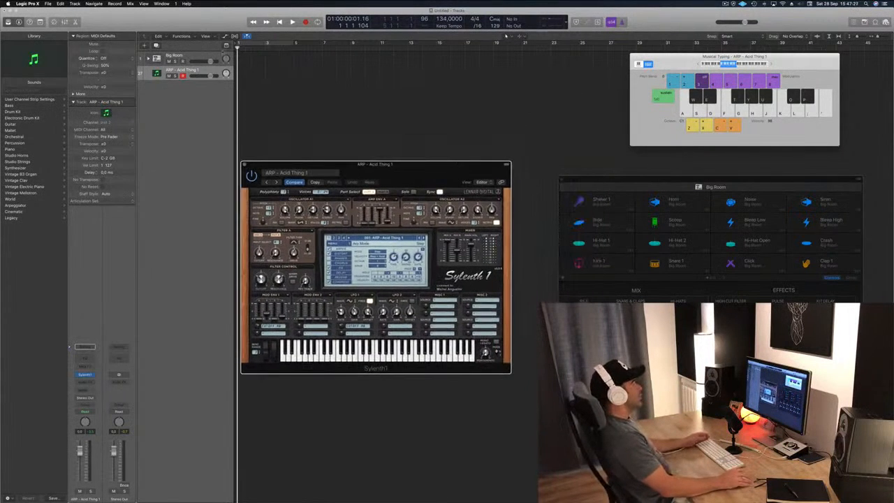
Expand the Big Room drum track stack and select its Kick 1 track.
key("Up")
left_click(148, 59)
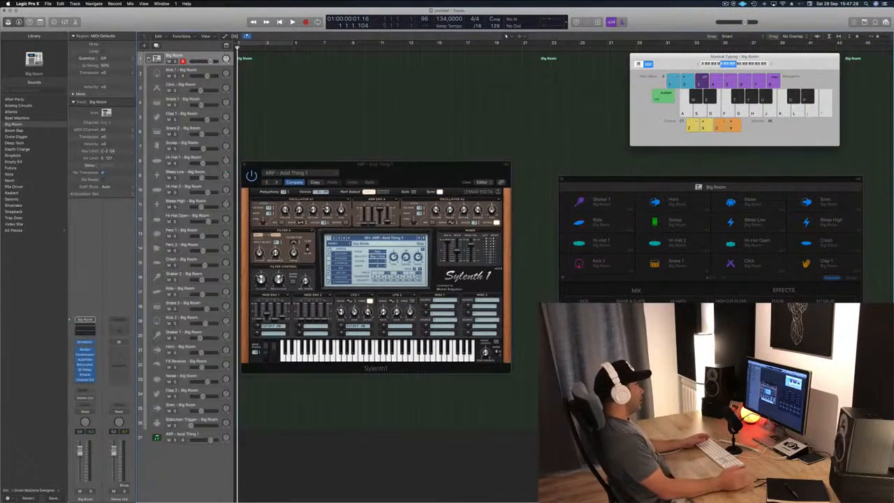
scroll(215, 75, "right", 1)
left_click(214, 72)
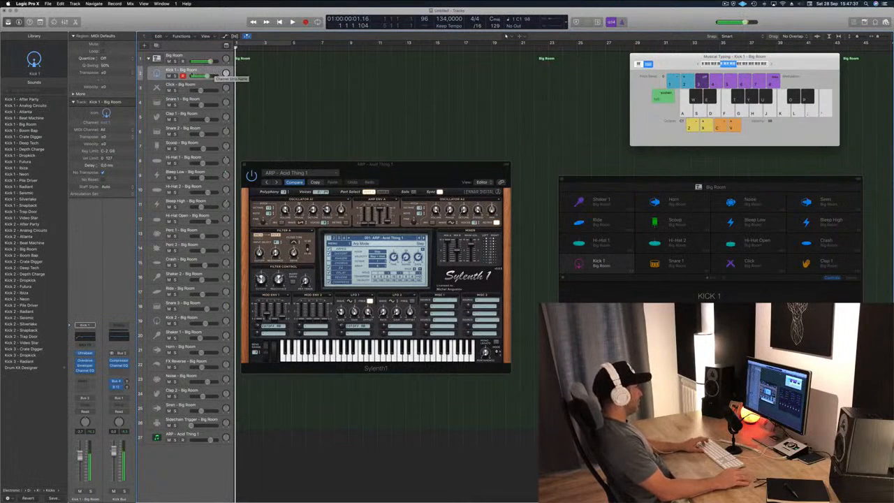
Record a kick pattern of about three bars on the Kick 1 track, starting at bar 1, and stop recording.
key("r")
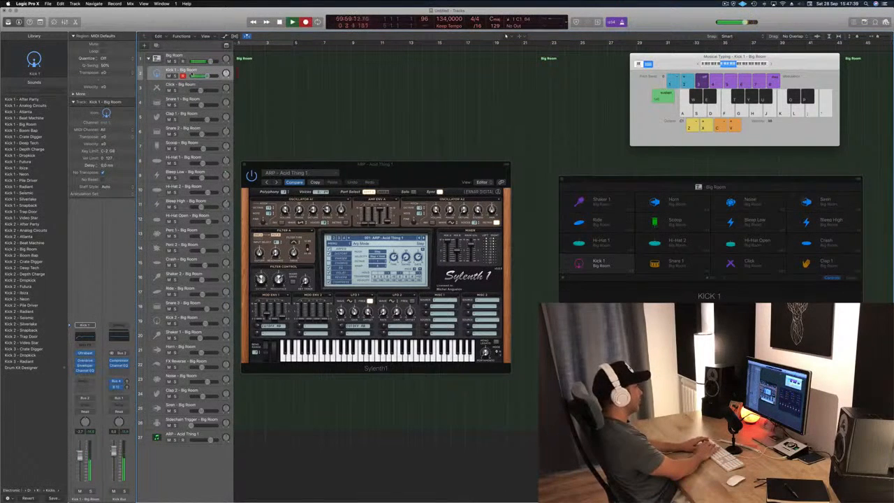
key("a")
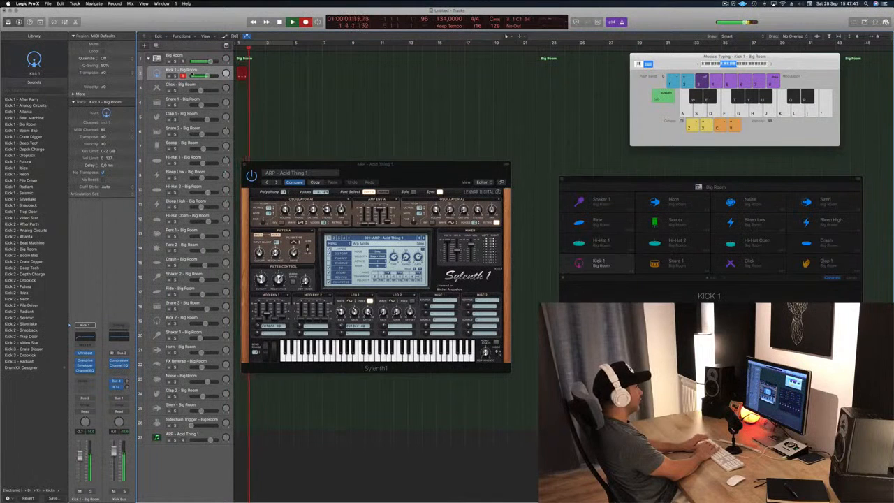
key("a")
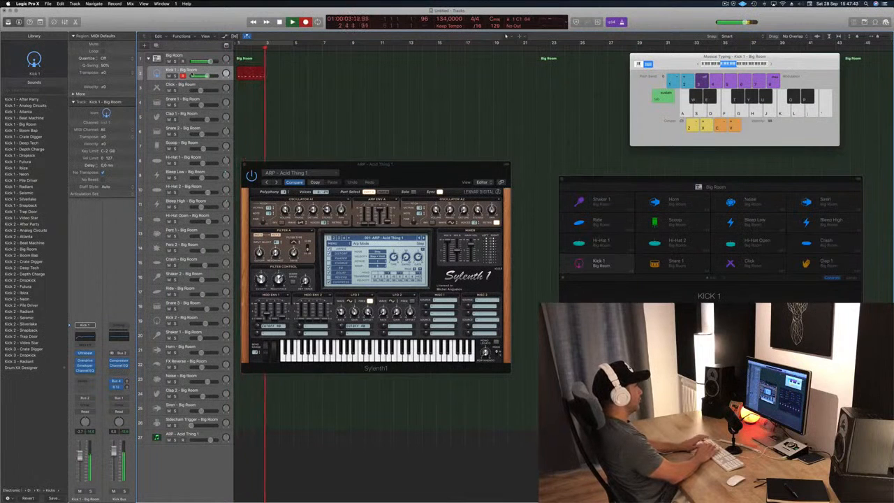
key("space")
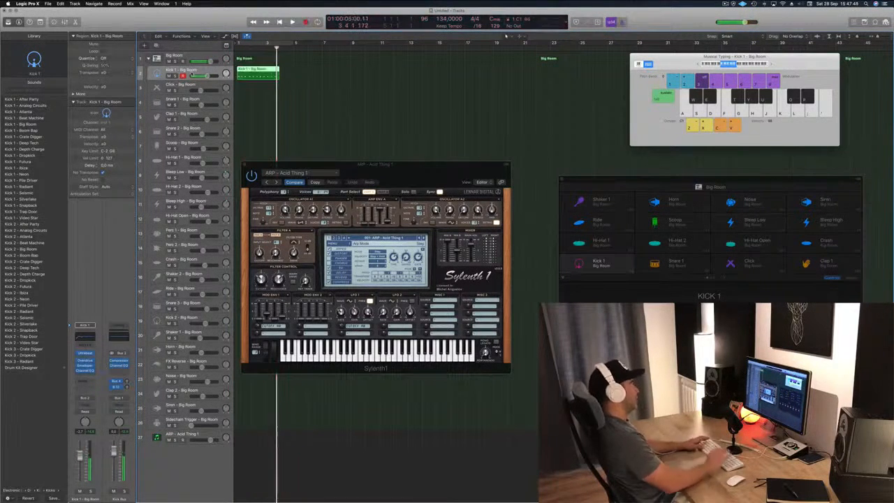
Quantize the recorded kick notes in the piano roll and shift the first four onto the four beats of bar 1.
double_click(255, 69)
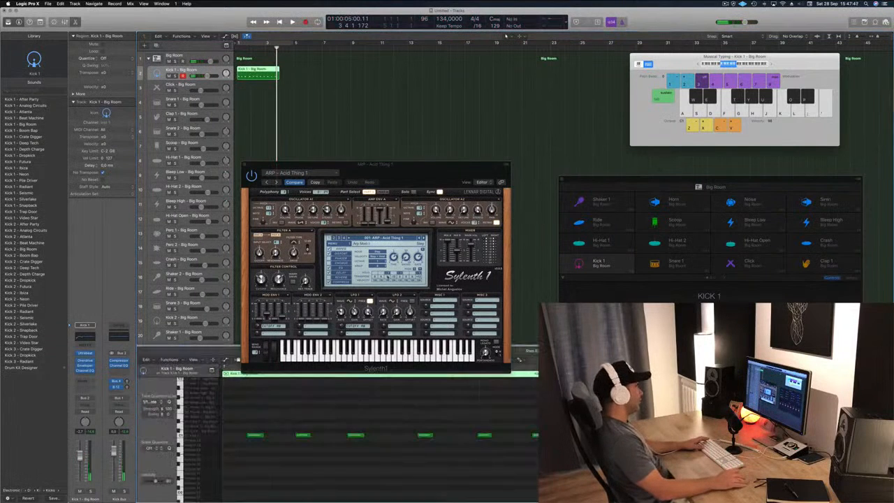
key("super+a")
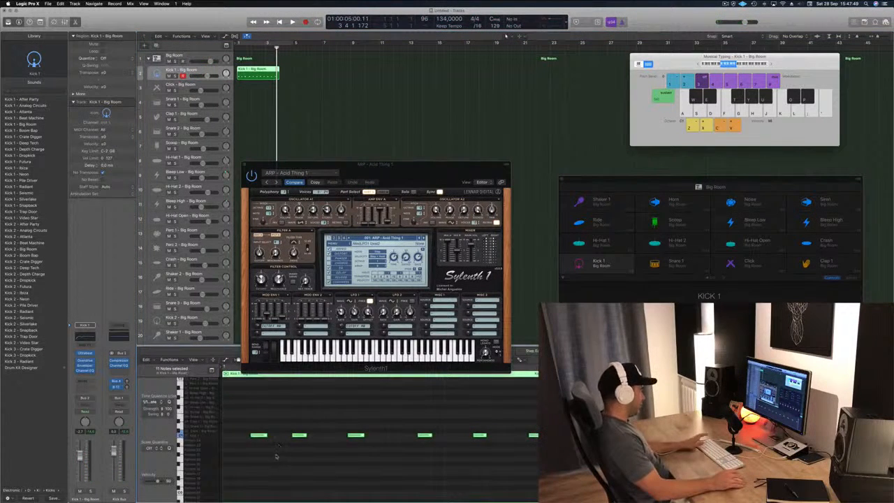
left_click(252, 428)
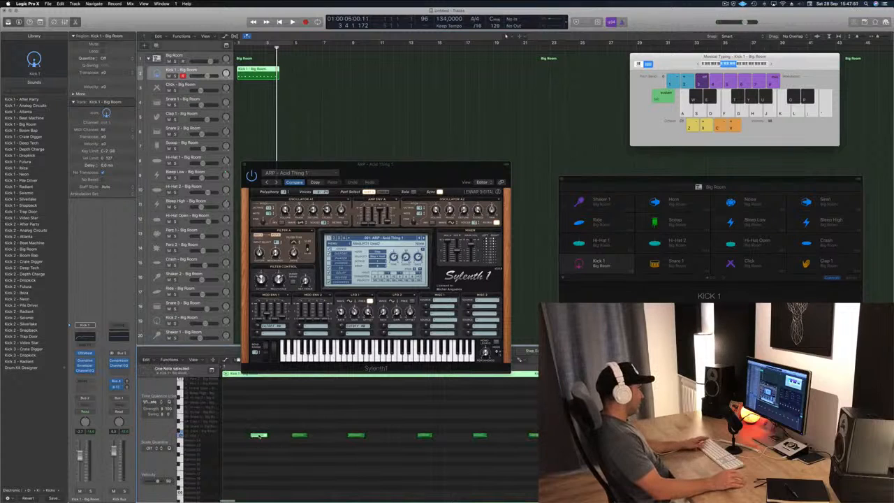
left_click_drag(258, 435, 232, 436)
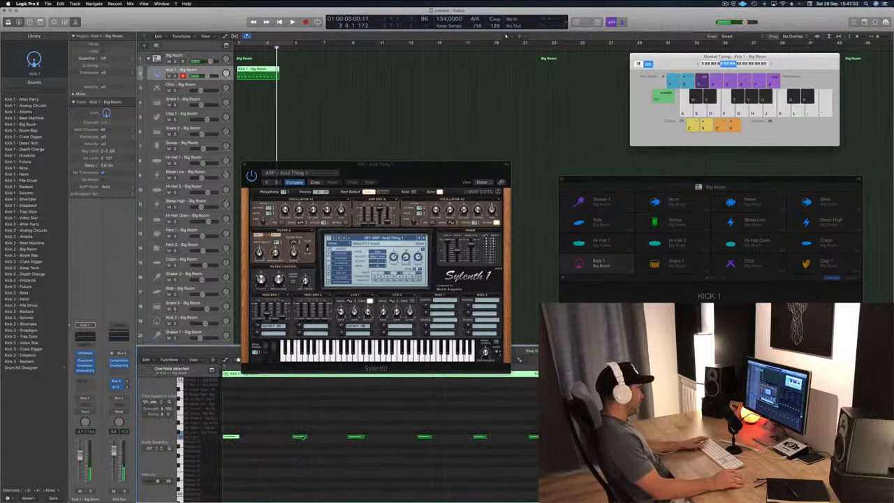
left_click_drag(301, 437, 285, 438)
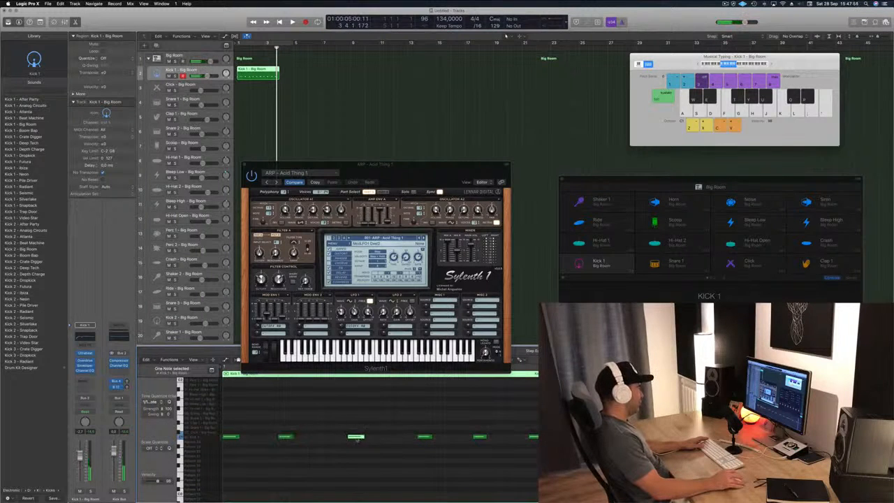
left_click_drag(356, 439, 342, 439)
left_click_drag(424, 437, 399, 440)
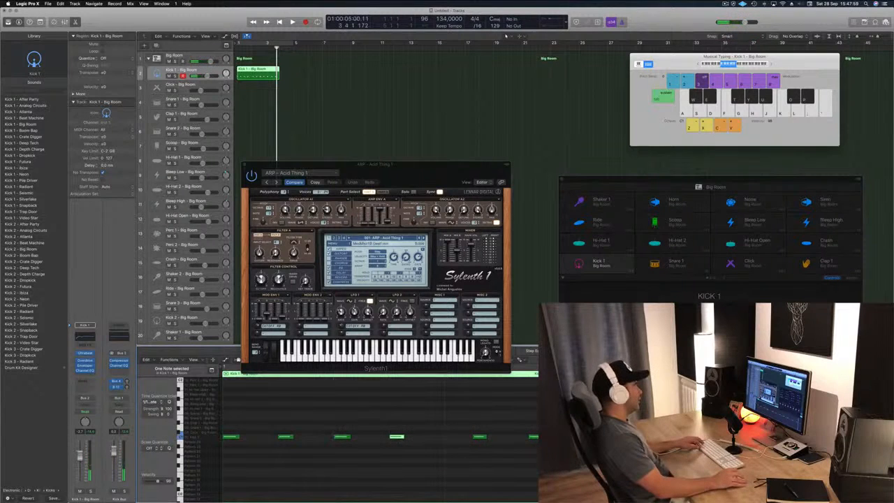
Split the Kick 1 region after its first bar, delete the remainder, and play the one-bar region.
double_click(252, 70, "super")
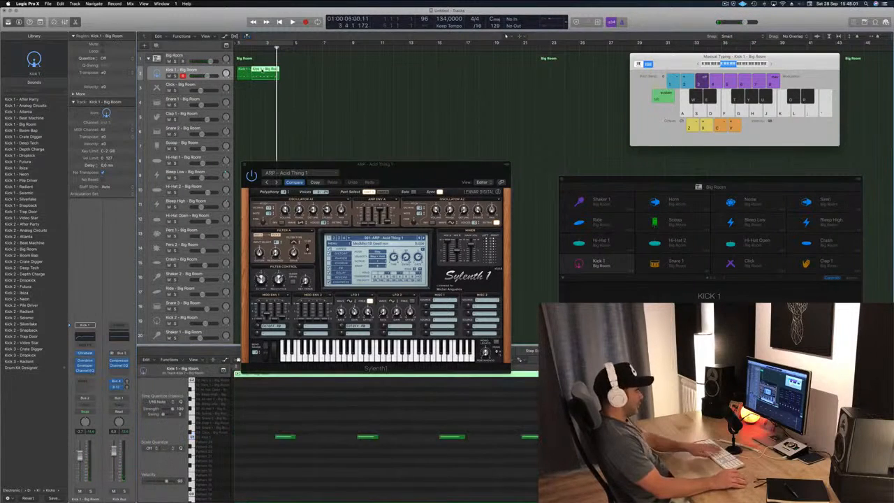
key("Delete")
left_click(245, 69)
key("r")
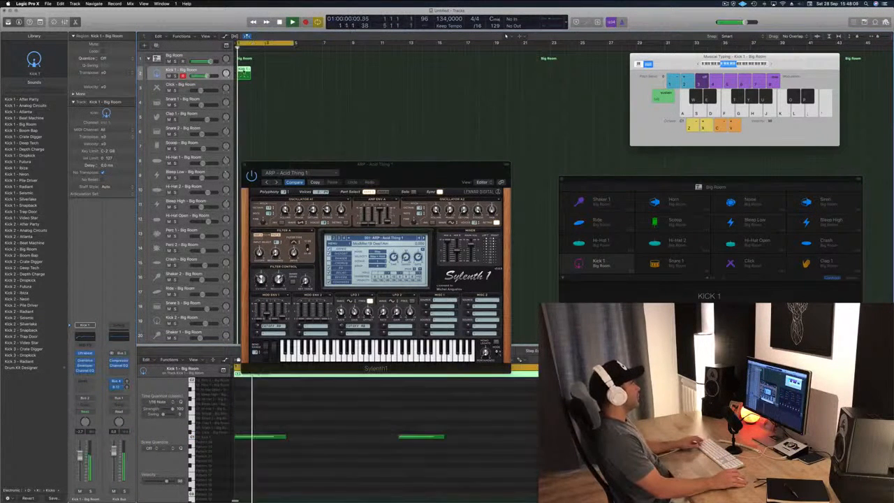
Duplicate the one-bar Kick 1 region so that four copies fill bars 1 to 4, checking the loop in playback.
left_click(285, 75)
mouse_move(284, 76)
left_mouse_down()
mouse_move(243, 74)
mouse_move(272, 73)
left_mouse_up()
key("space")
key("space")
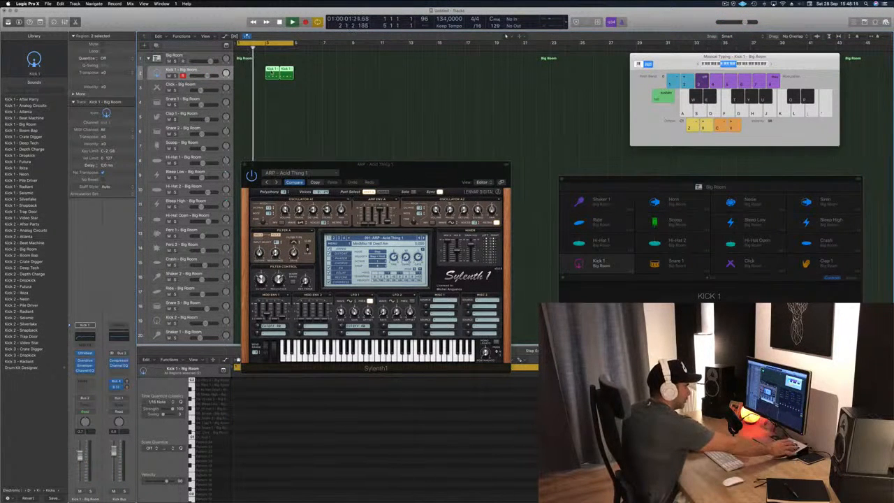
key("space")
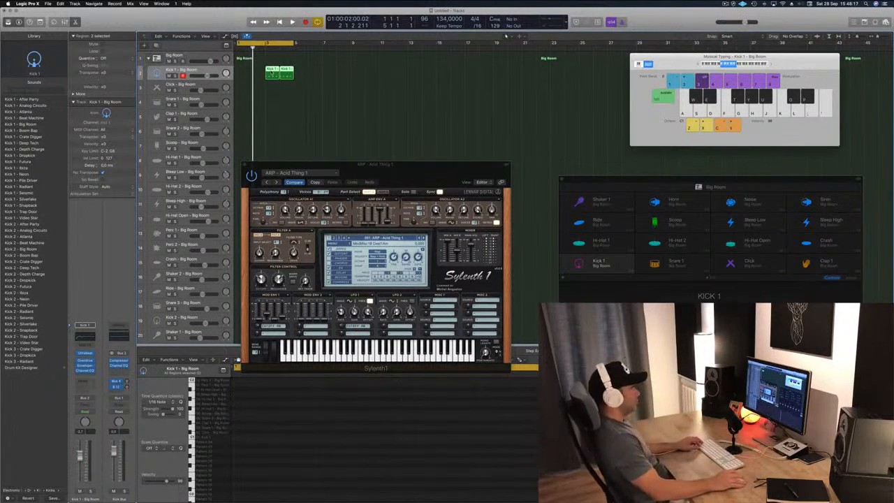
left_click_drag(272, 73, 244, 72)
key("space")
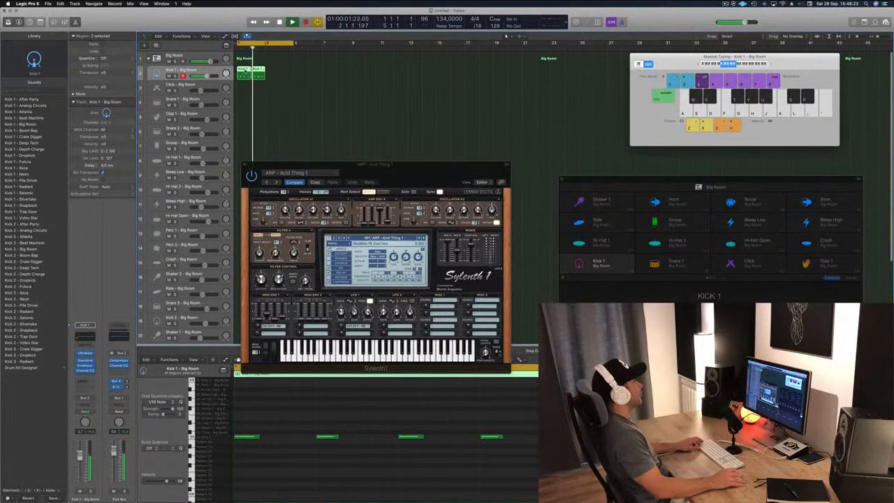
left_click_drag(250, 71, 278, 71)
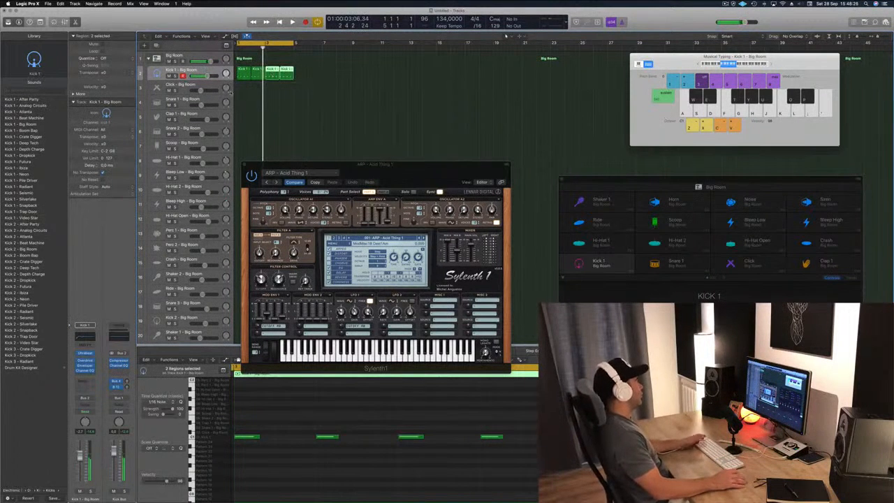
Copy the first kick region to the Snare 1 track at bar 1 and transpose all its notes up two semitones.
left_click(209, 103)
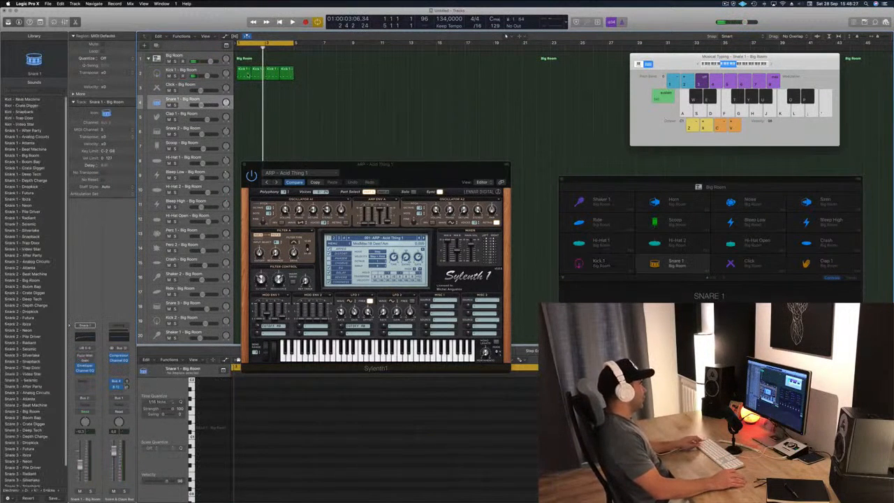
left_click_drag(244, 73, 243, 104)
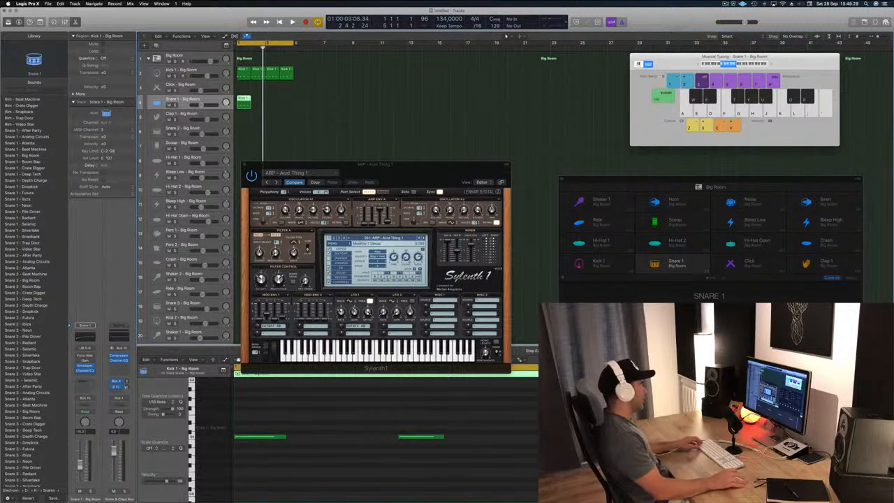
left_click(279, 137)
left_click(239, 100)
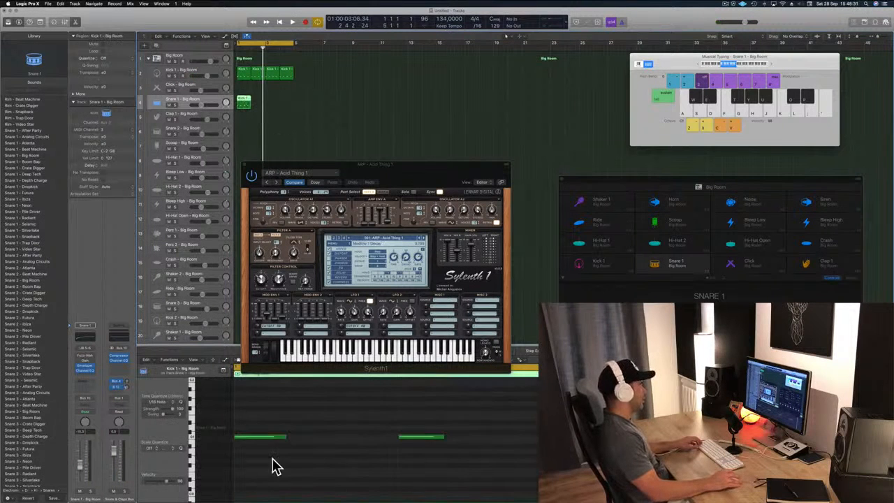
scroll(273, 459, "down", 3)
left_click_drag(250, 426, 538, 478)
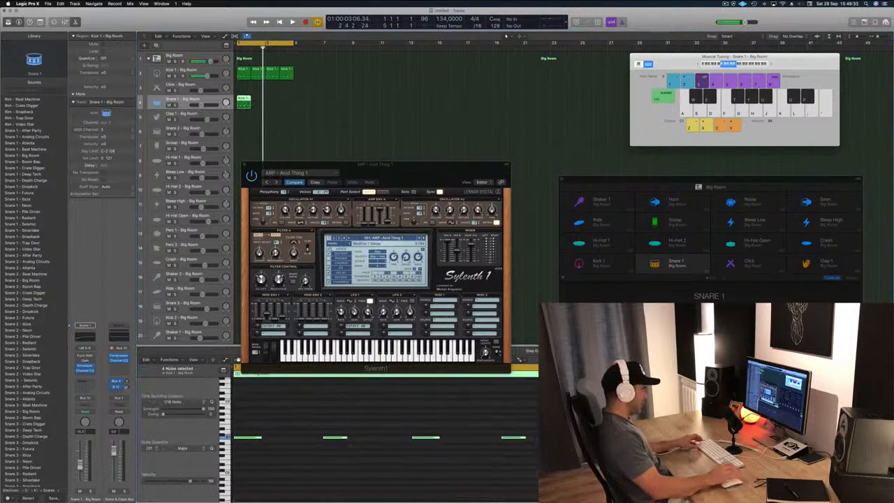
key("alt+Up")
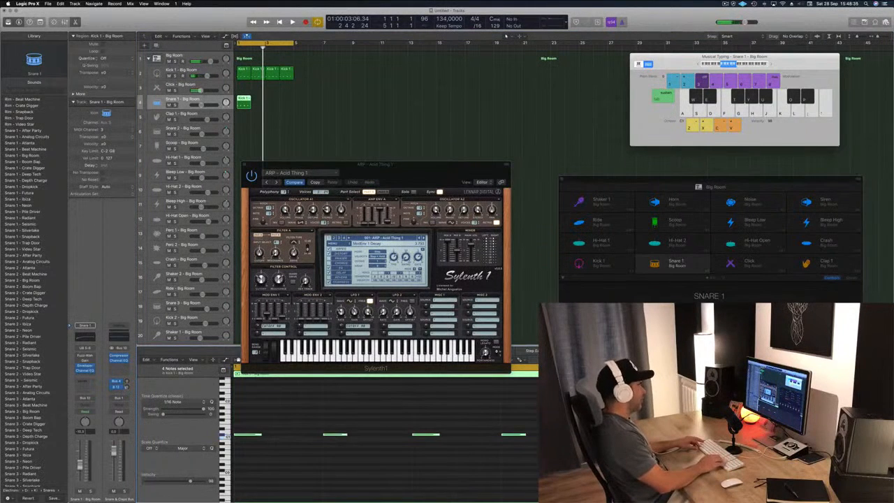
key("alt+Up")
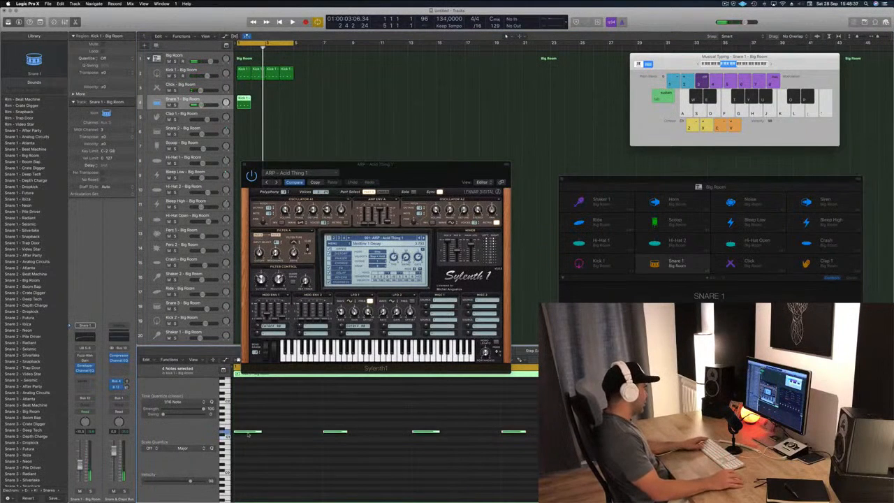
Reduce the Snare 1 region to two notes, place them on beats 2 and 4, and play the result.
left_click_drag(262, 432, 475, 435)
left_click(515, 432)
key("Delete")
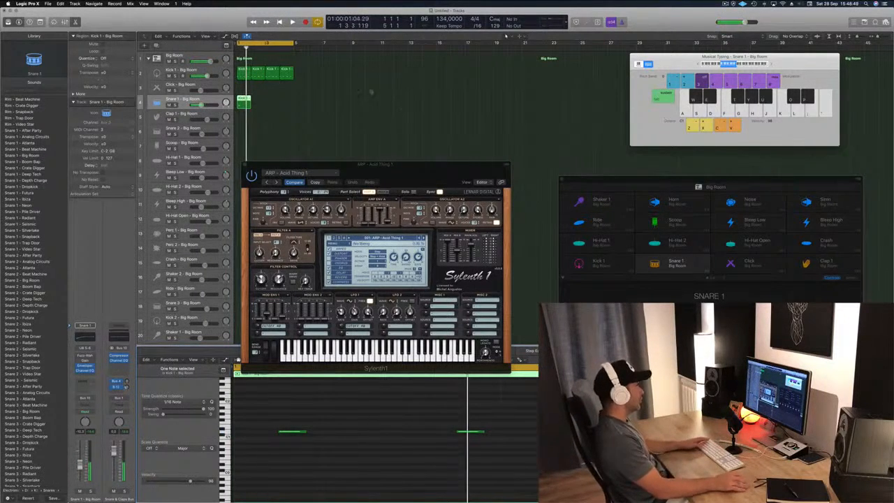
left_click_drag(271, 424, 531, 447)
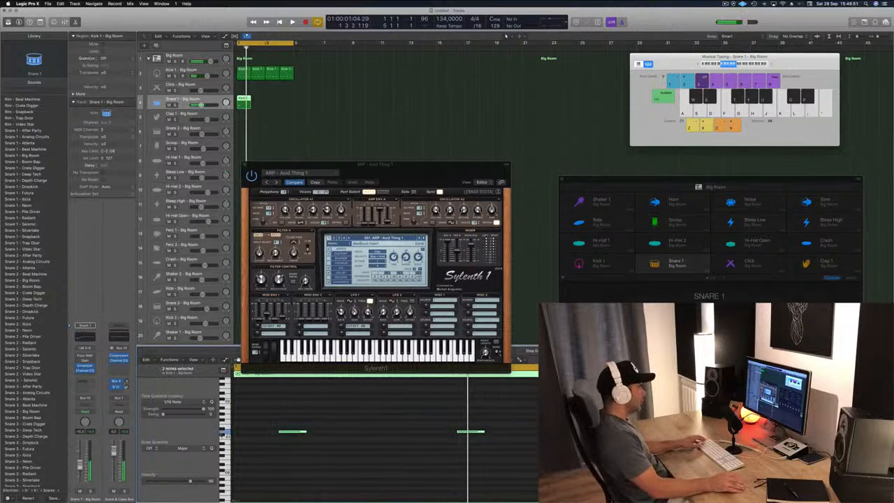
left_click_drag(295, 435, 340, 434)
key("space")
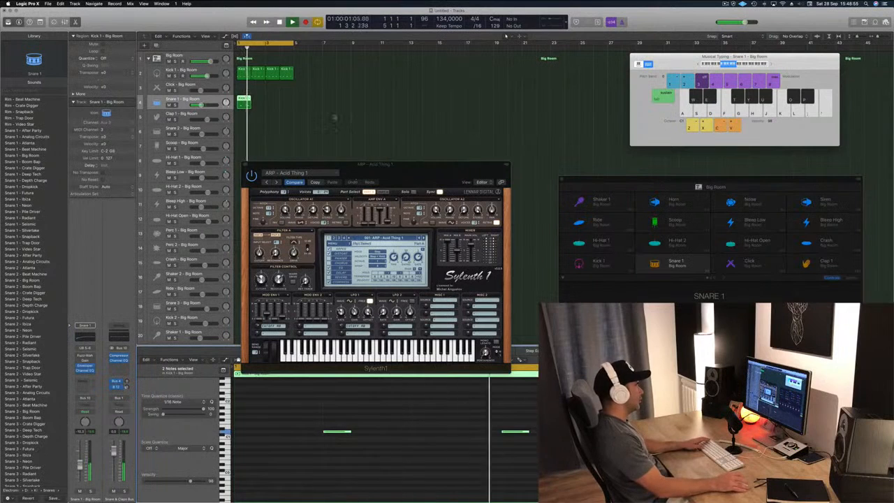
Duplicate the one-bar Snare 1 region to fill bars 1 to 4.
key("space")
left_click_drag(244, 102, 269, 99)
left_click(243, 103, "shift")
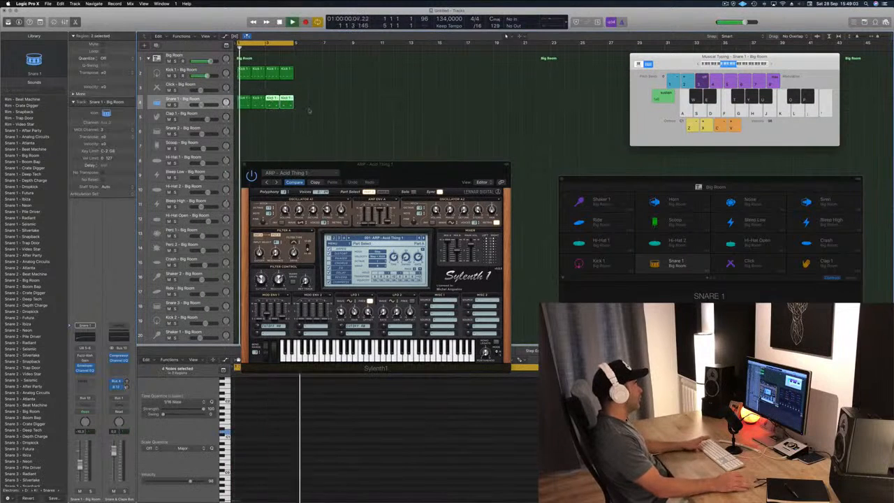
Copy the first Snare 1 region to the Clap 1 track at bar 1, then move its first note half a beat earlier and up one semitone.
left_click(243, 102)
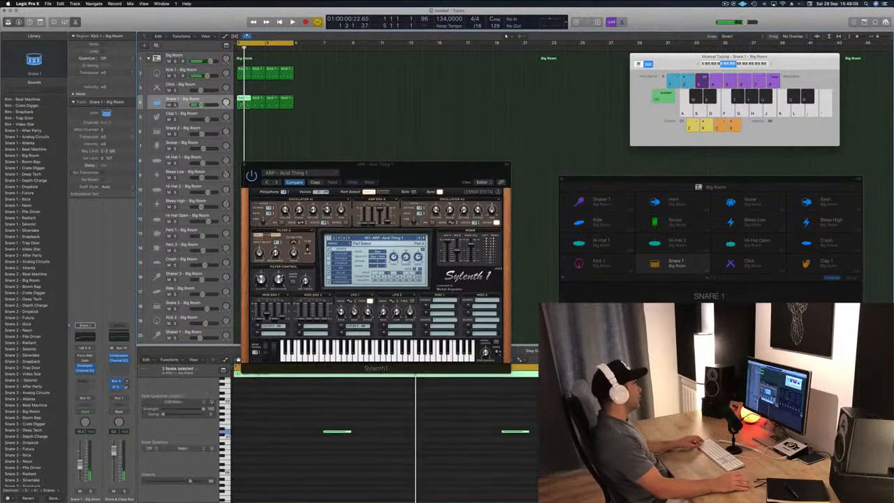
left_click_drag(244, 103, 244, 116)
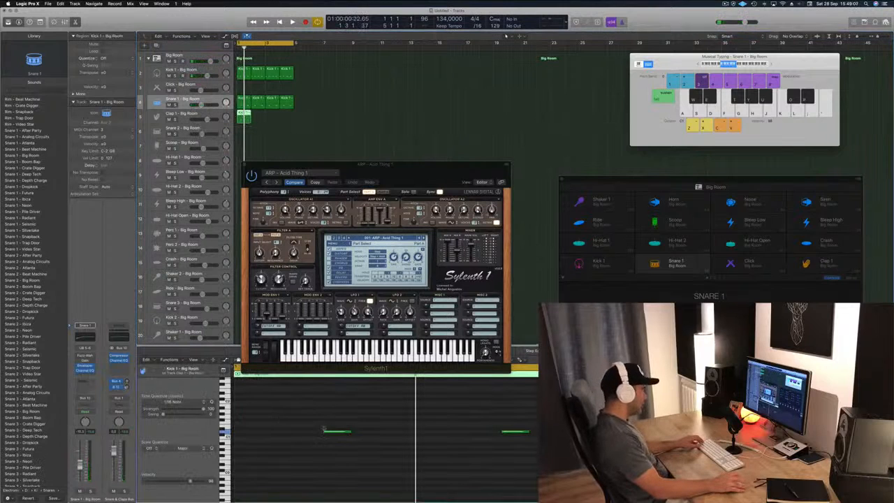
left_click_drag(330, 432, 286, 433)
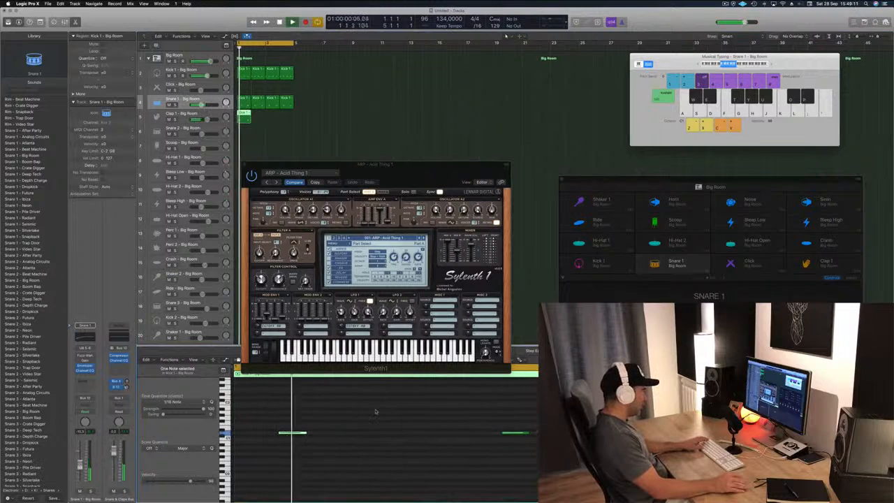
key("alt+Left")
key("alt+Up")
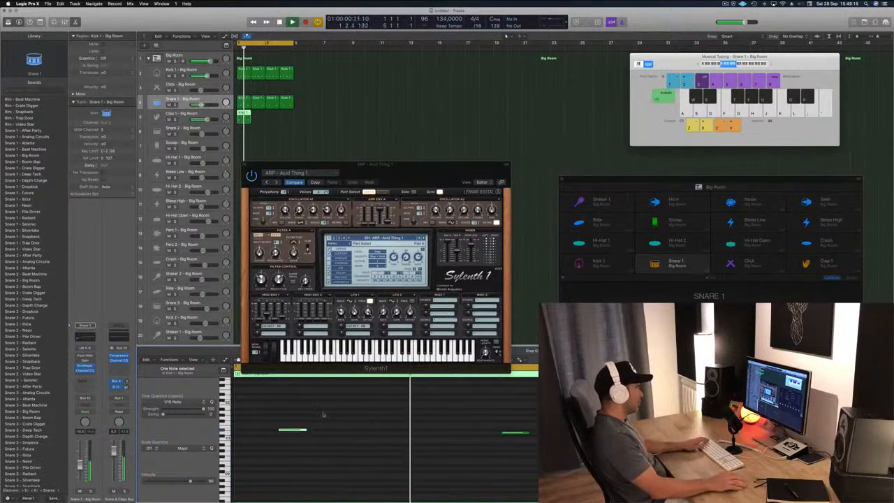
Transpose the second note of the Clap 1 region up one semitone and play the loop.
scroll(489, 454, "up", 3)
left_click(515, 460)
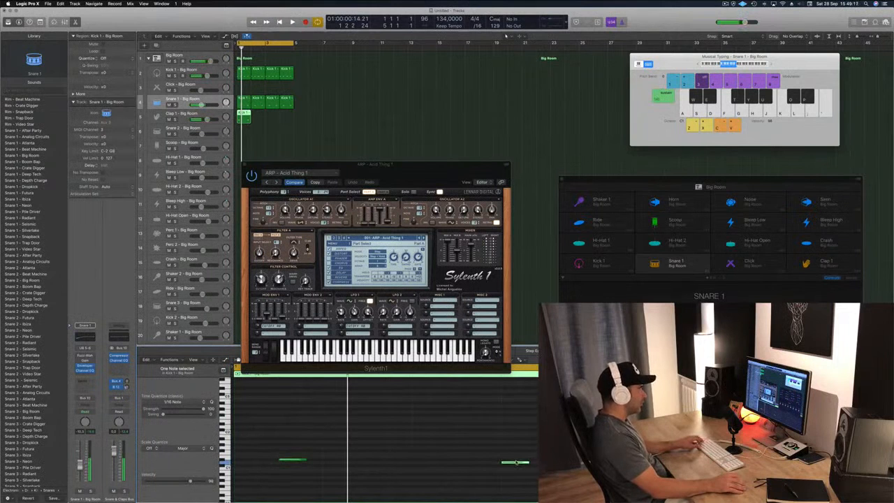
key("alt+Up")
key("space")
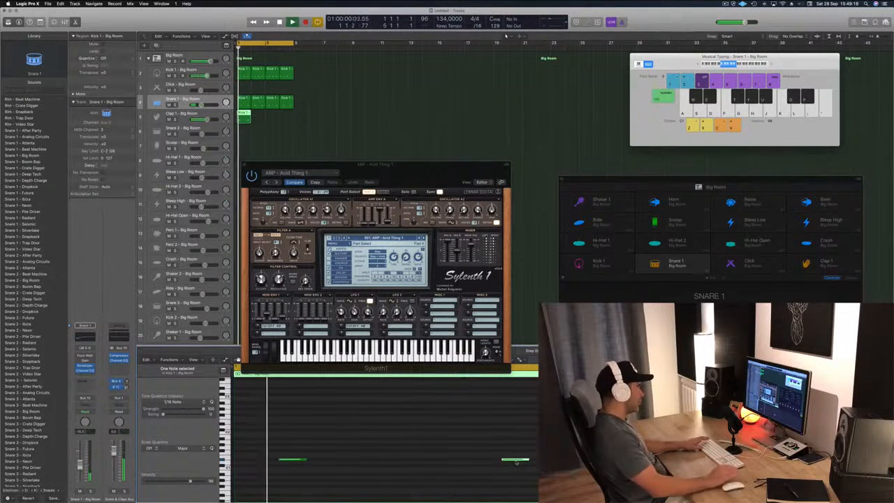
key("space")
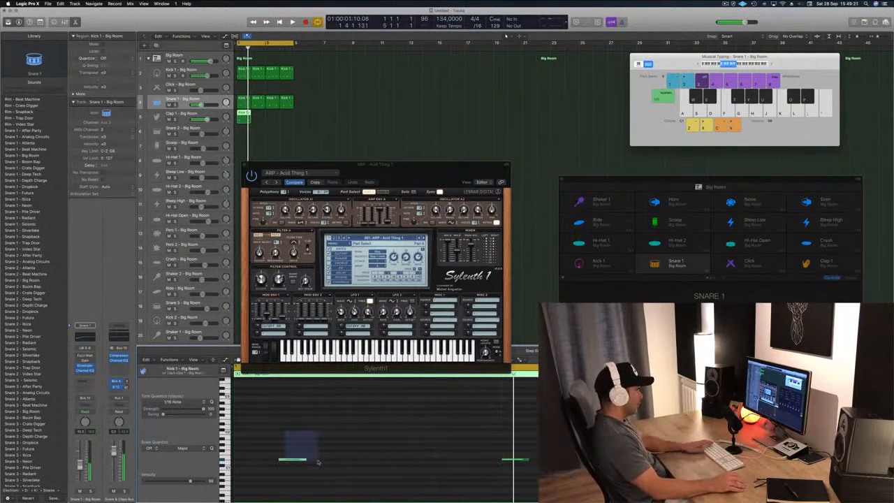
Delete the first note of the Clap 1 region and move the remaining note about half a beat later.
key("space")
key("space")
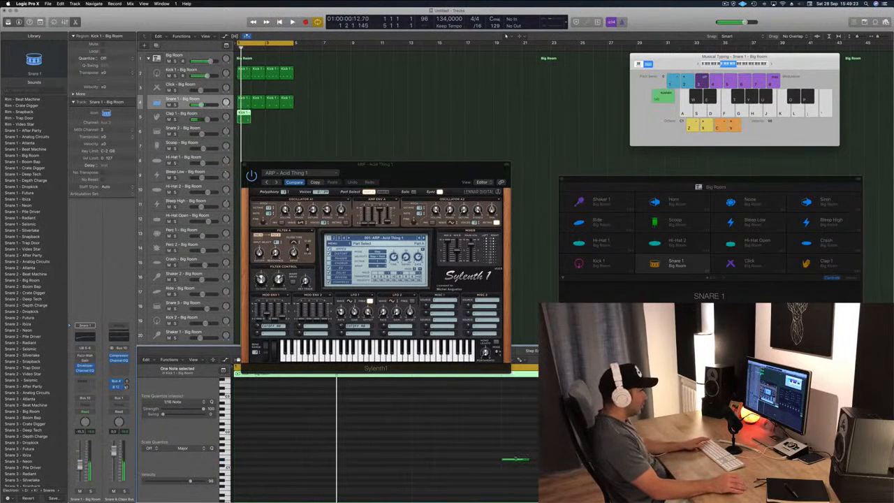
left_click_drag(521, 461, 560, 462)
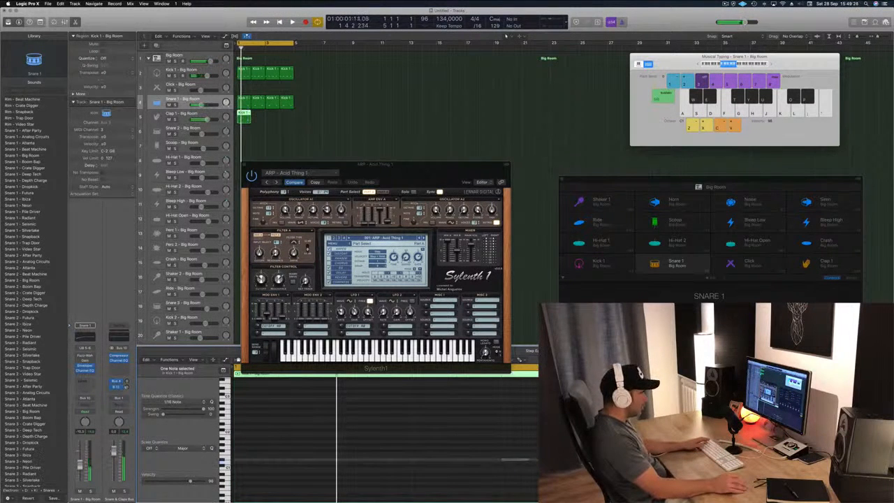
Play the loop and duplicate the one-bar Clap 1 region to fill bars 1 to 4.
key("space")
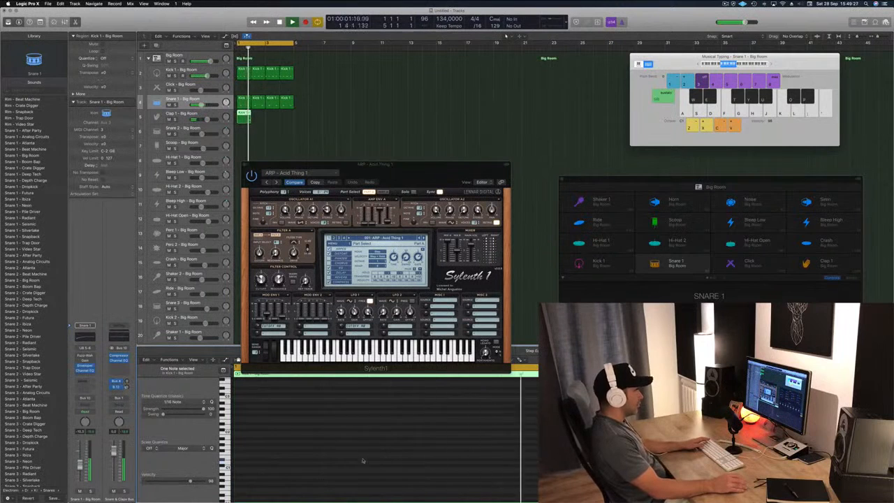
key("space")
left_click_drag(244, 112, 272, 120)
Copy the first kick region to the Hi-Hat 1 track at bar 1 and transpose all four notes up six semitones to F#1.
left_click_drag(243, 71, 245, 162)
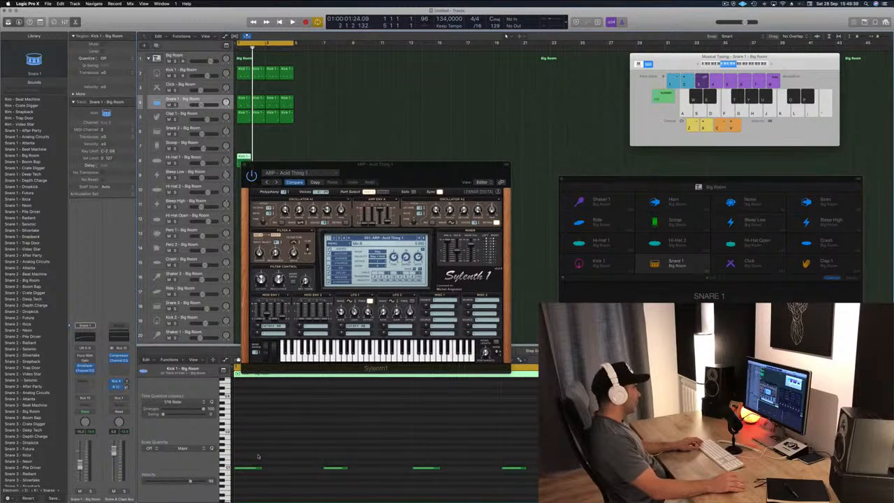
left_click_drag(257, 456, 525, 483)
key("alt+Up")
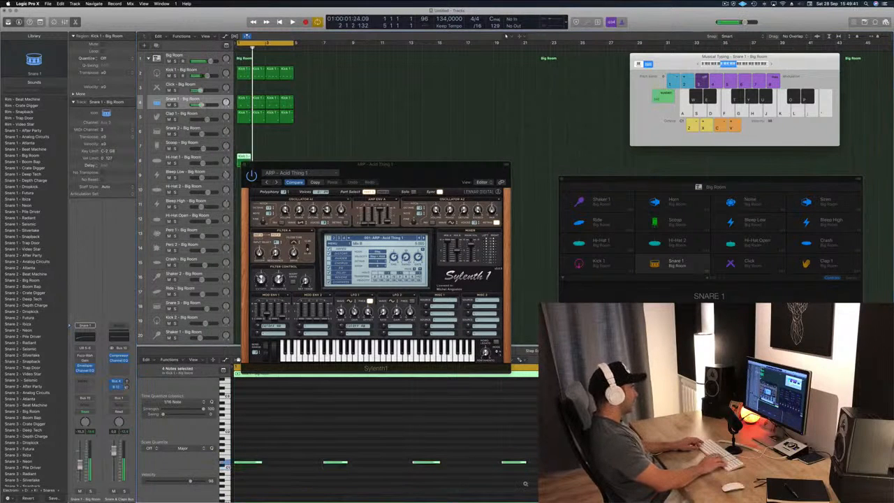
key("alt+Up")
key("alt+Up")
key("alt+Up")
key("alt+Up")
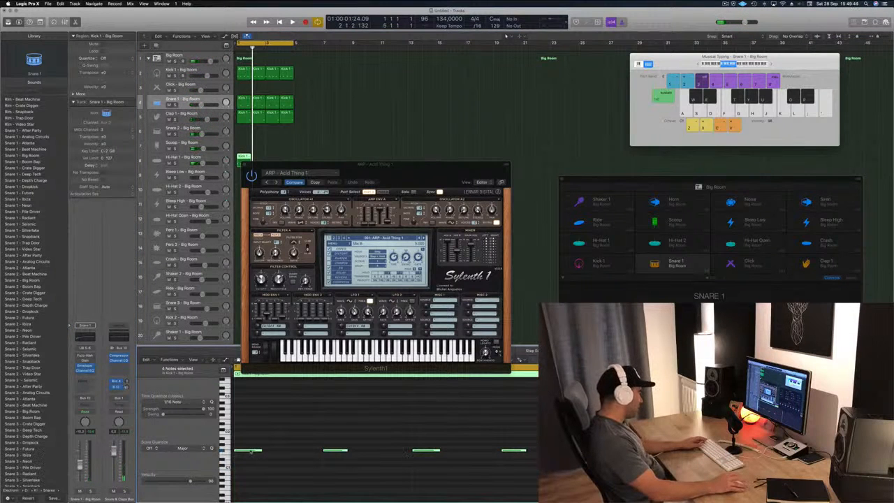
Shift the four hi-hat notes half a beat later onto the offbeats and move the Sylenth1 window clear of the regions during playback.
left_click_drag(252, 452, 296, 452)
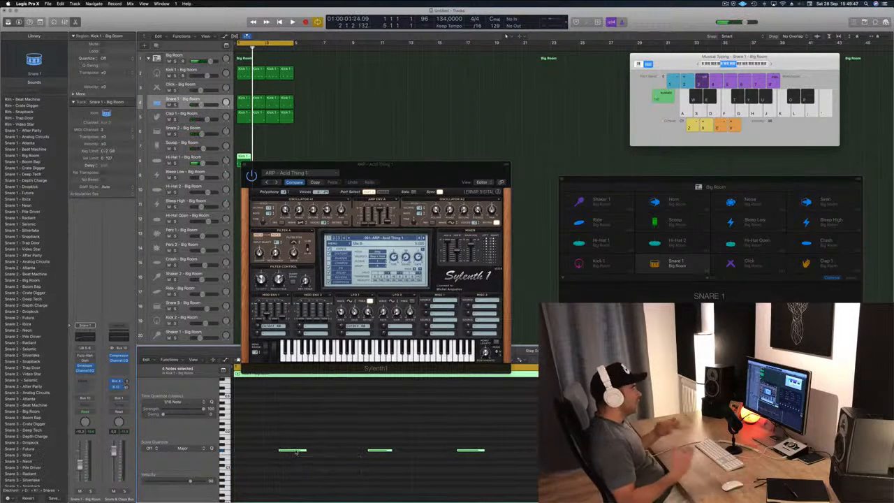
key("space")
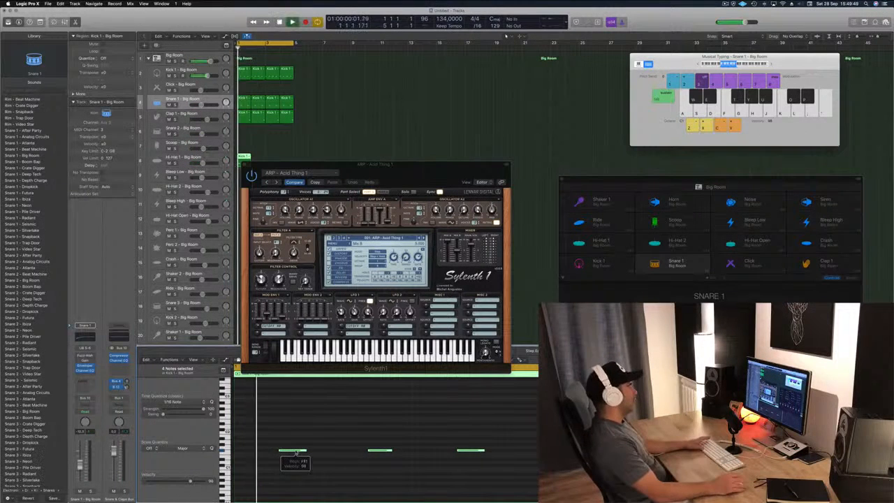
left_click_drag(257, 168, 433, 166)
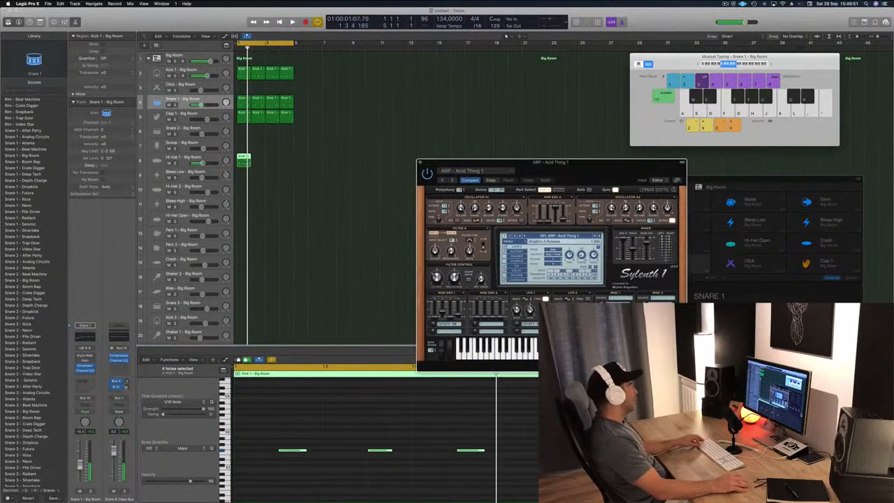
Duplicate the one-bar Hi-Hat 1 region to fill bars 1 to 4 and play the loop.
left_click_drag(244, 160, 269, 163)
left_click(249, 161)
key("space")
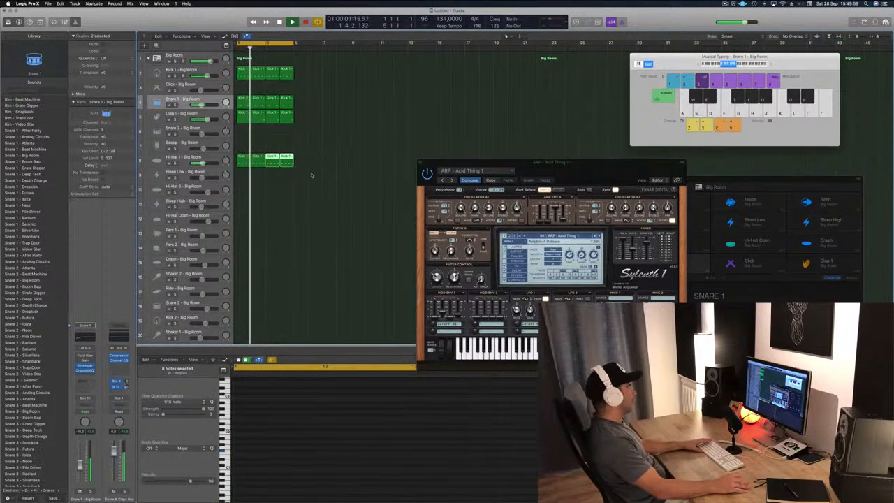
Select the Hi-Hat 1 track and lower its volume to about -11.8 dB while the loop plays.
left_click(312, 175)
left_click(202, 163)
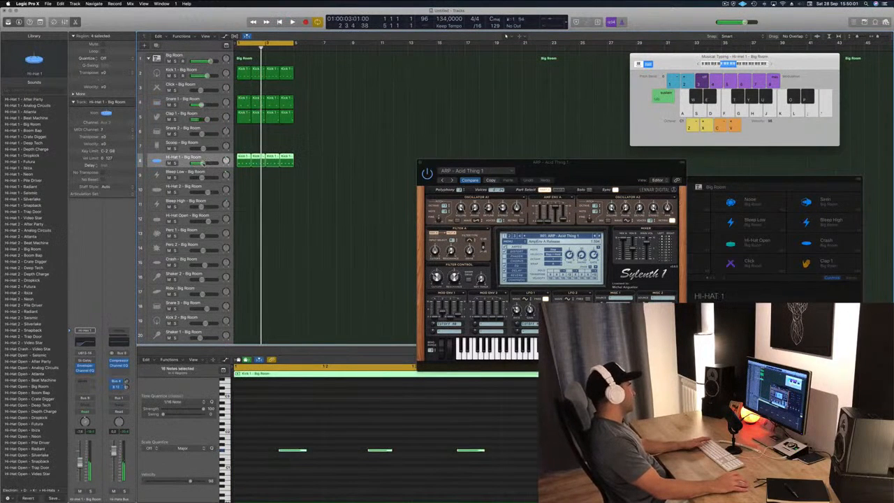
key("space")
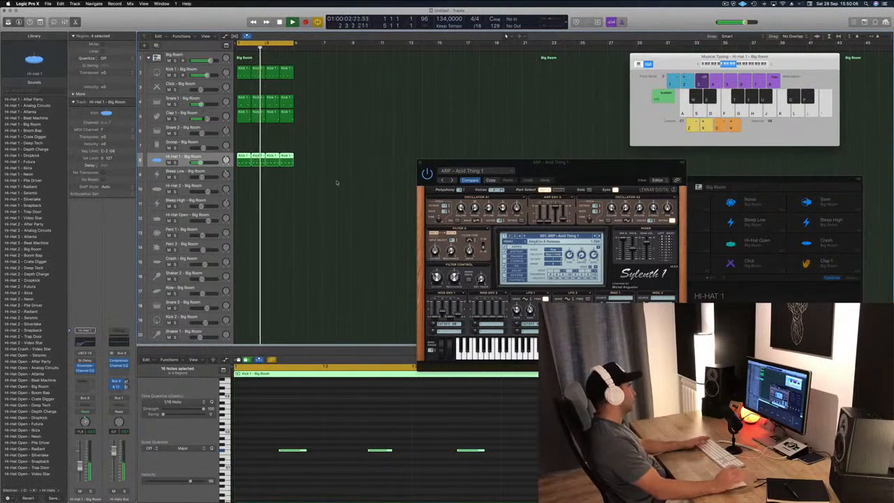
key("space")
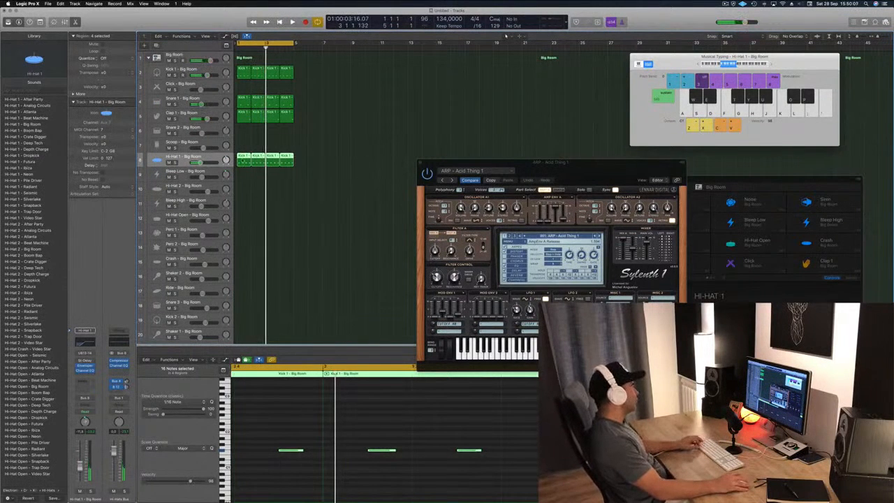
Copy the first Hi-Hat 1 region to the Ride track at bar 1.
left_click(244, 157)
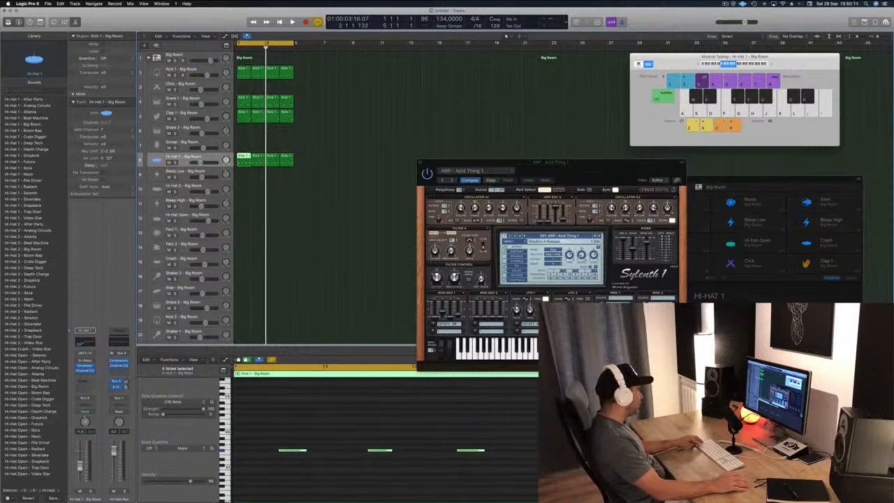
scroll(185, 196, "down", 1)
left_click_drag(243, 154, 242, 285)
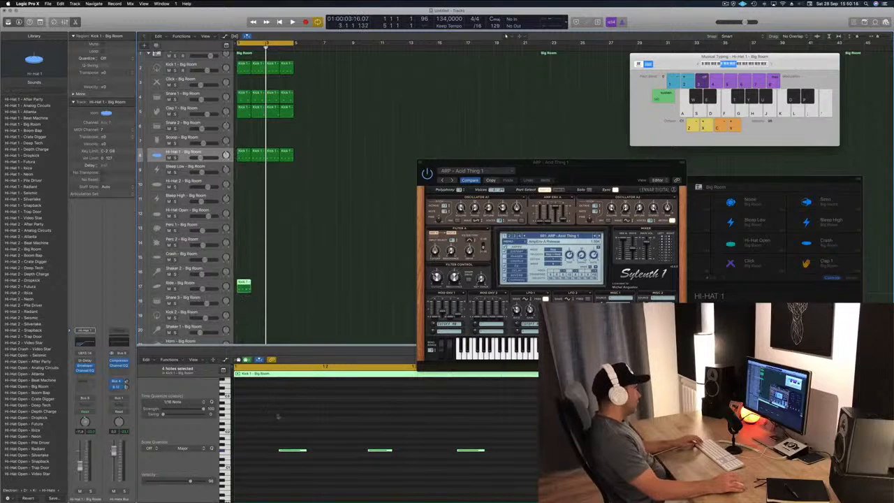
Move all notes of the Ride region half a beat earlier onto the beats and transpose them up nine semitones.
left_click_drag(270, 409, 587, 474)
left_click_drag(293, 450, 249, 451)
key("alt+Up")
key("alt+Up")
key("alt+Up")
key("alt+Up")
key("alt+Up")
key("alt+Up")
key("alt+Up")
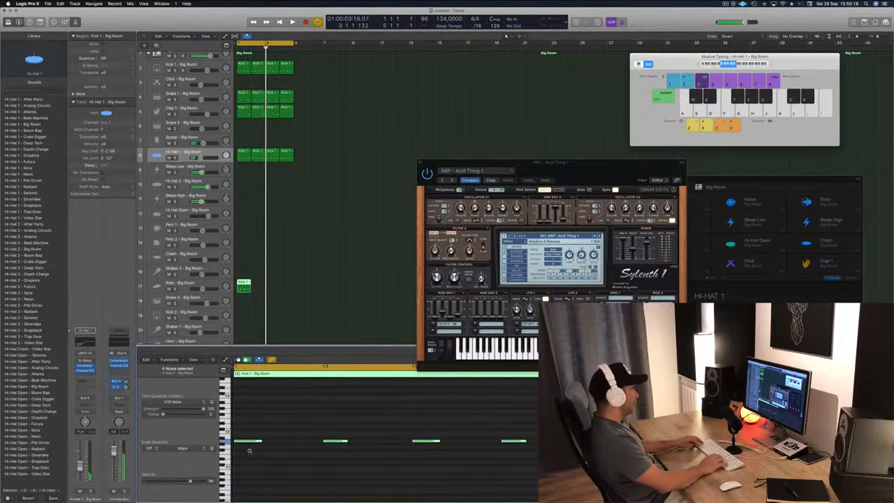
key("alt+Up")
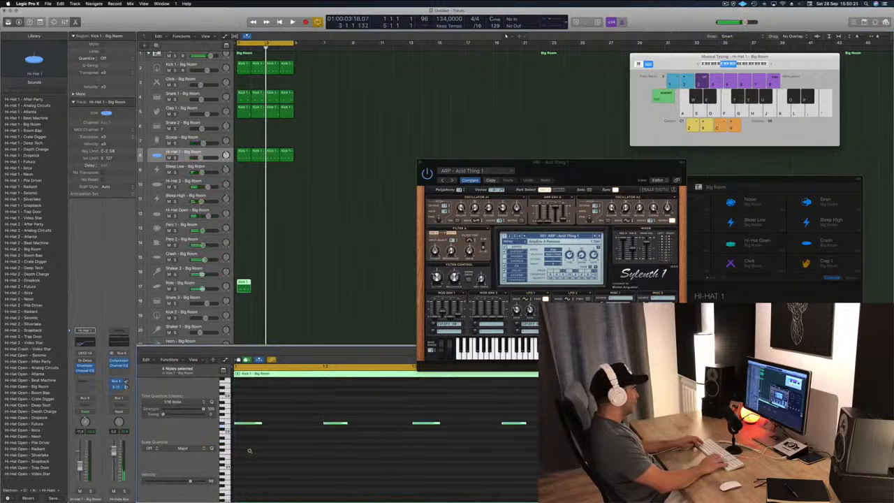
Play the loop from the start and lower the Ride track's volume.
key("Return")
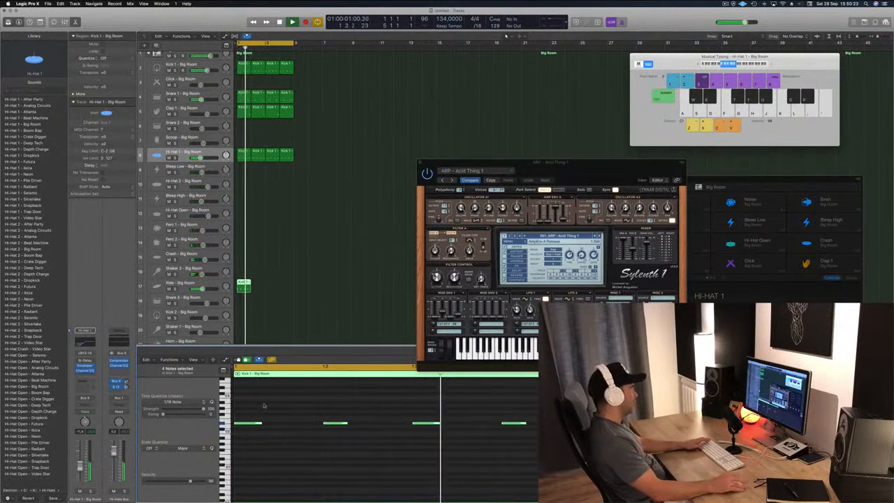
left_click_drag(200, 288, 195, 289)
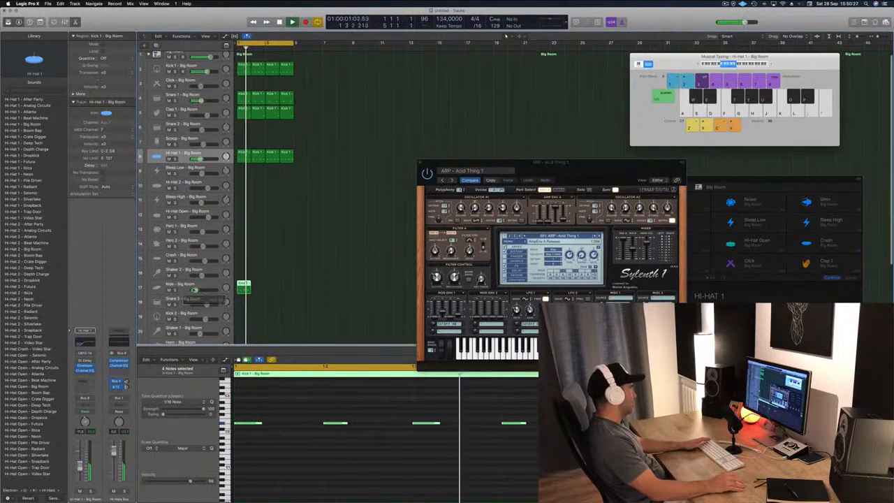
key("space")
Copy the Ride region to the Shaker 2 track at bar 1 and duplicate the Ride region to fill bars 1 to 4.
mouse_move(244, 286)
left_mouse_down()
mouse_move(273, 288)
mouse_move(245, 289)
mouse_move(271, 288)
mouse_move(243, 270)
left_mouse_up()
left_click(243, 287, "shift")
key("space")
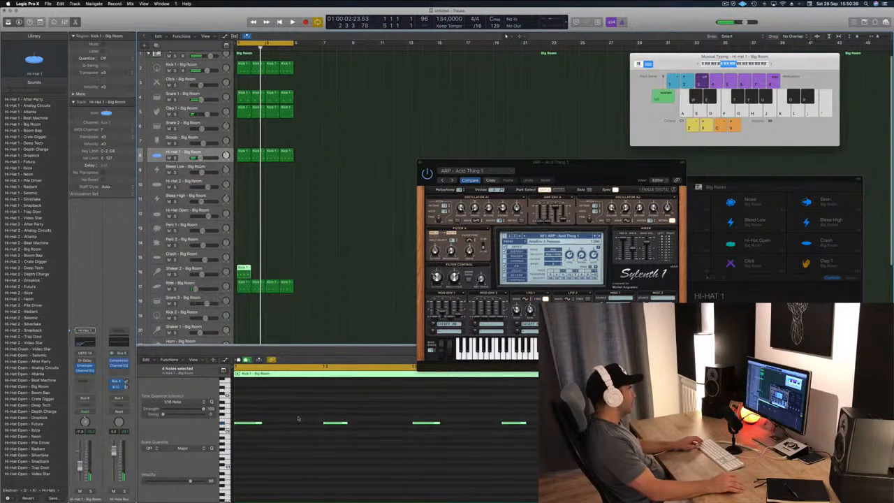
Transpose all Shaker 2 notes down one semitone, shift them a sixteenth note later, and play the result.
key("super+a")
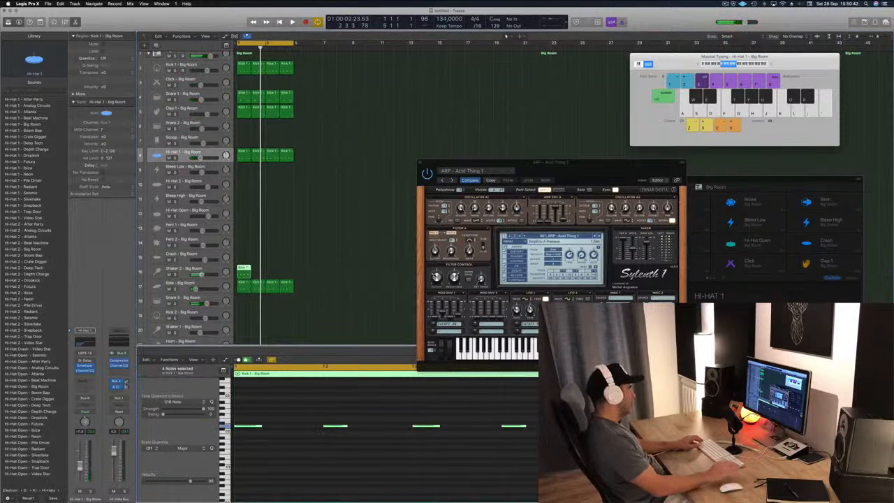
left_click_drag(247, 427, 264, 428)
key("space")
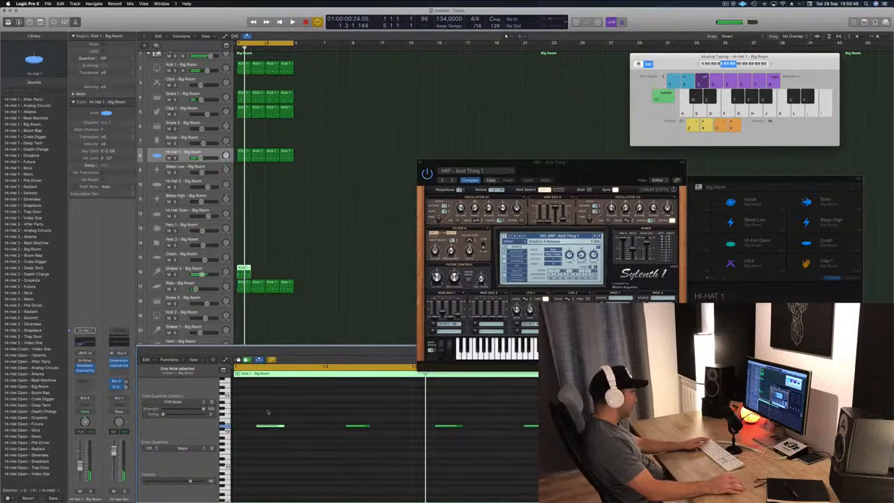
Shift all four Shaker 2 notes another sixteenth later and add copies of them one sixteenth after the originals.
left_click_drag(262, 418, 542, 434)
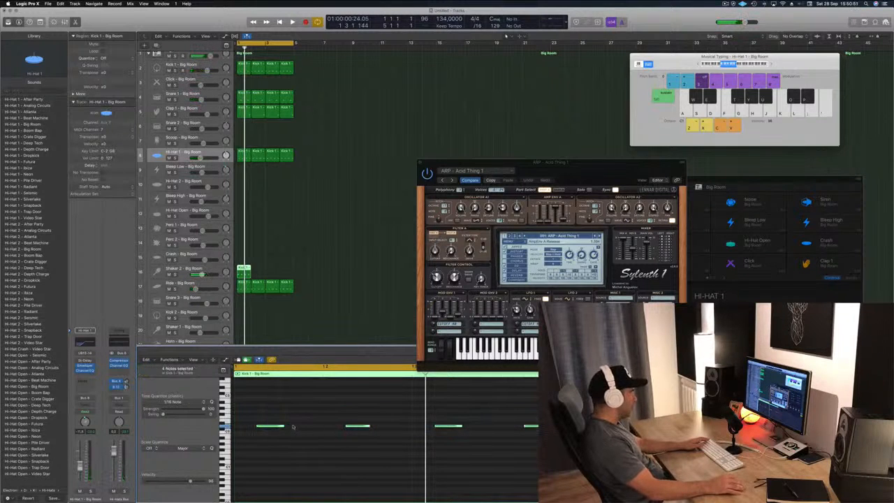
left_click_drag(274, 425, 287, 427)
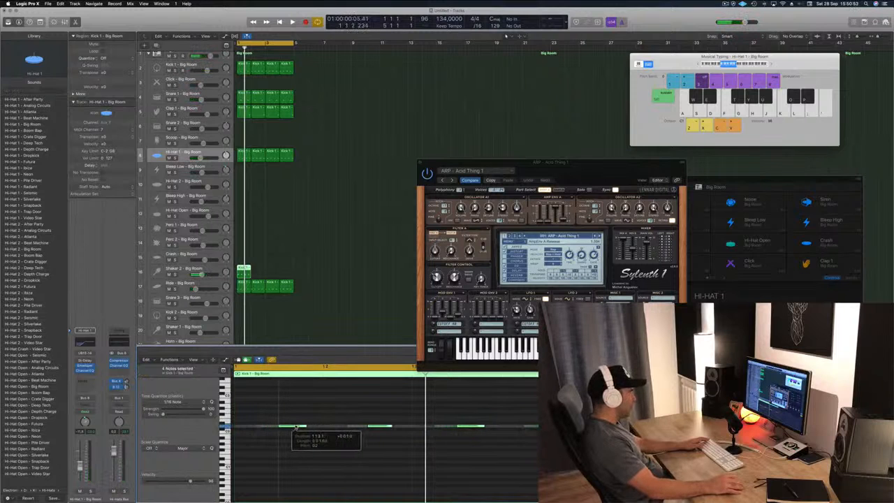
left_click_drag(296, 426, 313, 430)
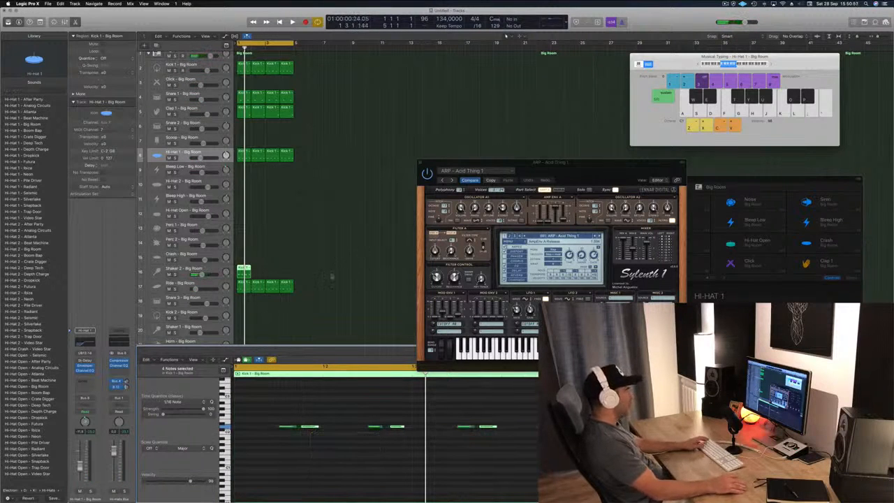
Lower the Shaker 2 track's volume during playback and duplicate its one-bar region to fill bars 1 to 4.
key("space")
key("space")
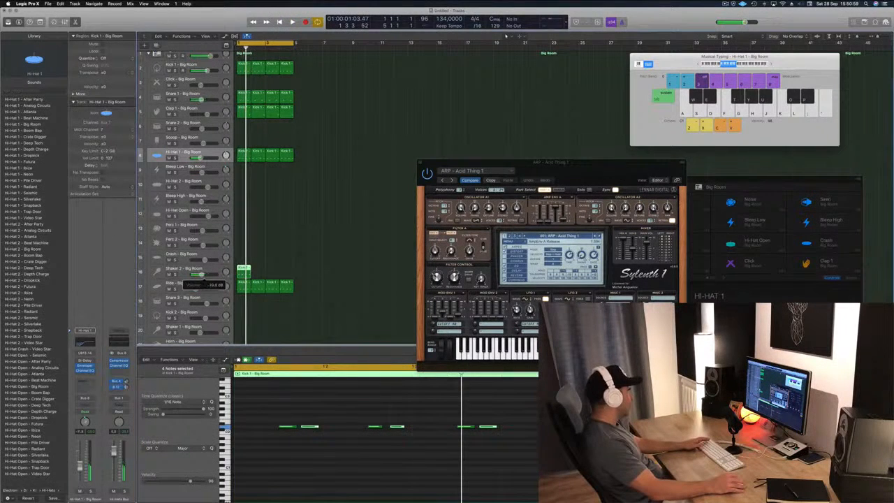
key("space")
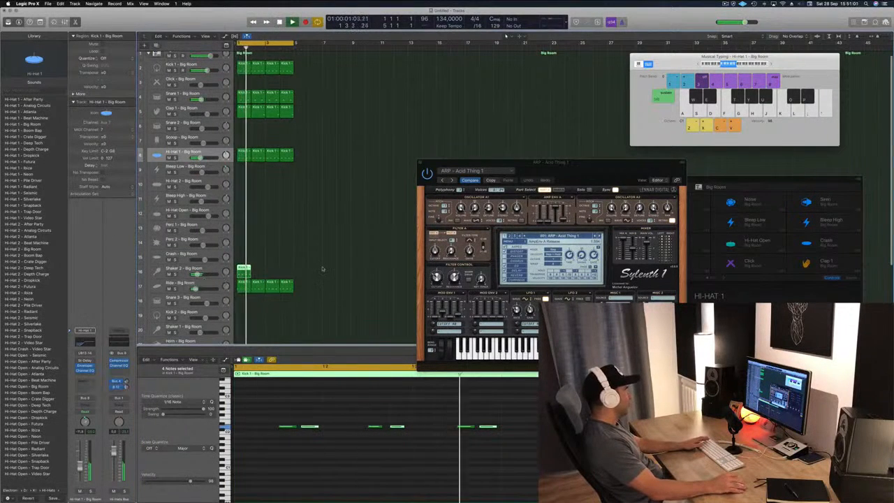
left_click_drag(244, 269, 278, 276)
left_click(270, 271)
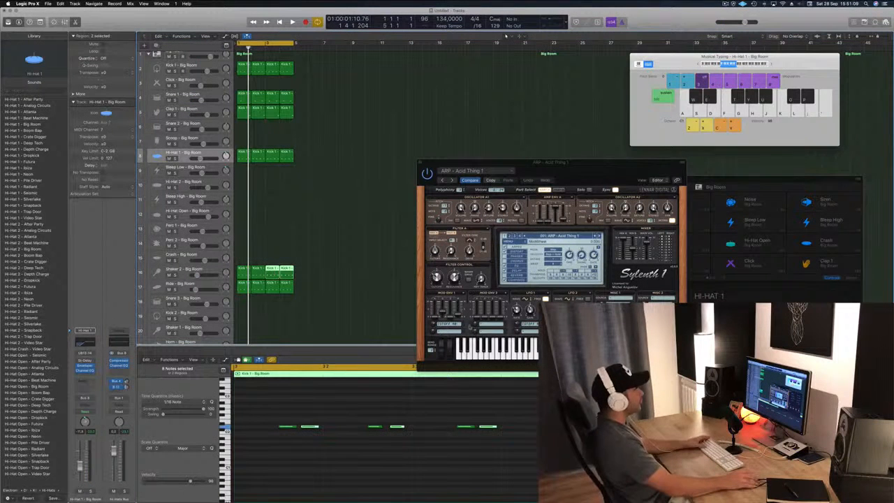
Lower the Ride track's volume slightly while the loop plays, and close the Sylenth1 window.
key("space")
left_click_drag(556, 182, 489, 131)
left_click_drag(196, 287, 195, 289)
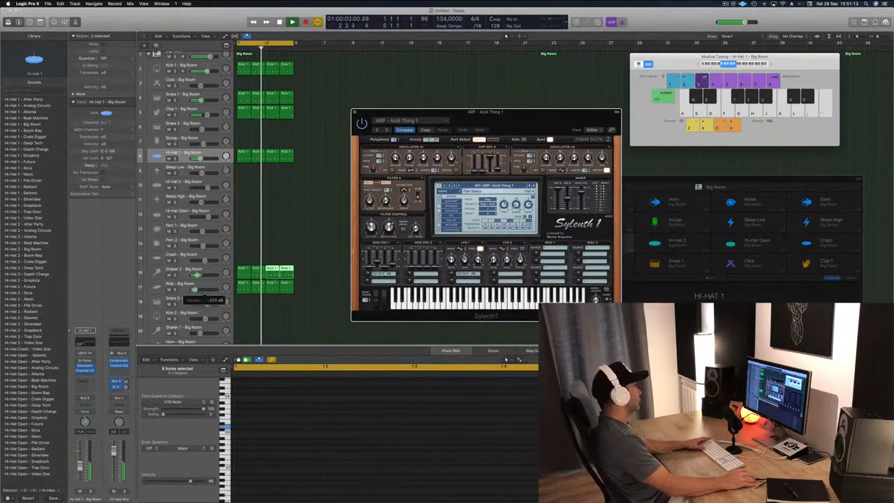
mouse_move(539, 120)
left_mouse_down()
mouse_move(563, 120)
mouse_move(550, 119)
left_mouse_up()
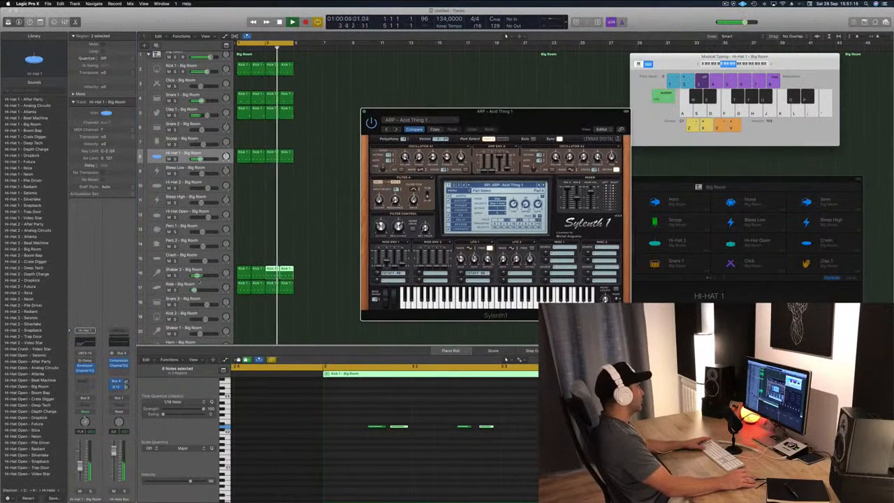
left_click(196, 290)
left_click(327, 230)
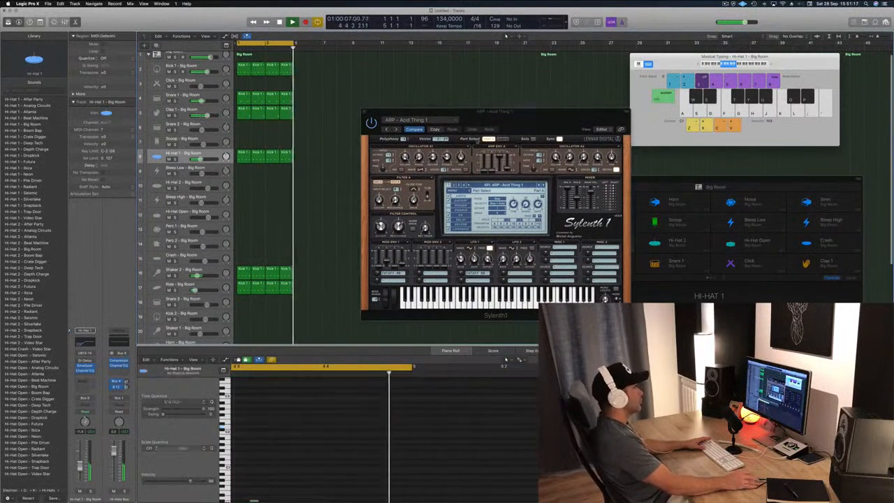
left_click_drag(555, 121, 526, 122)
key("space")
left_click(335, 112)
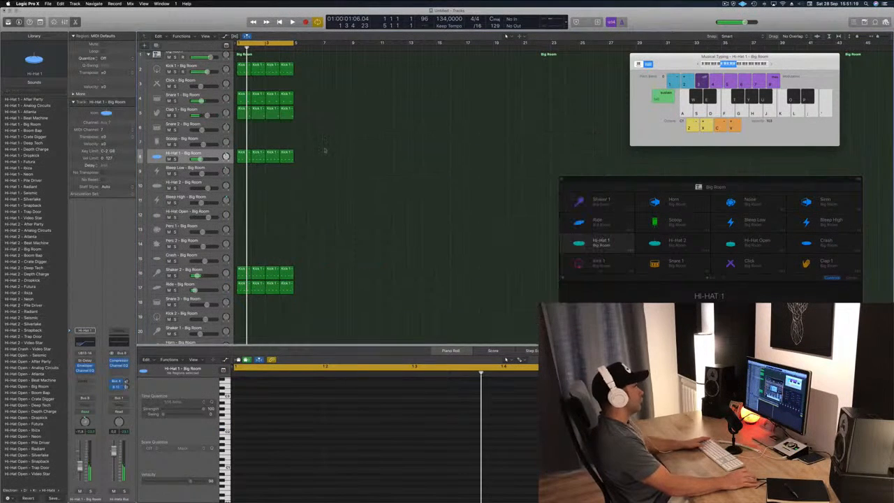
Set the Kick 1 track's volume to about -1.7 dB while listening to the drum loop.
scroll(166, 58, "up", 1)
left_click(214, 72)
key("space")
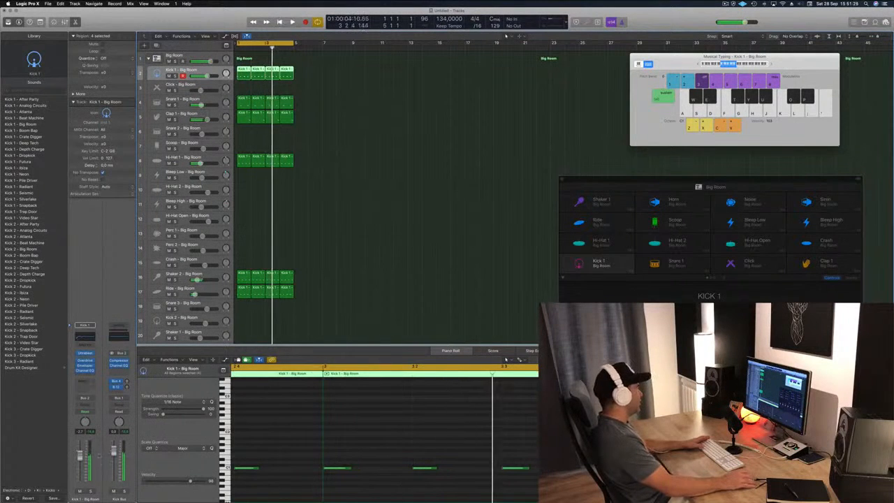
key("Return")
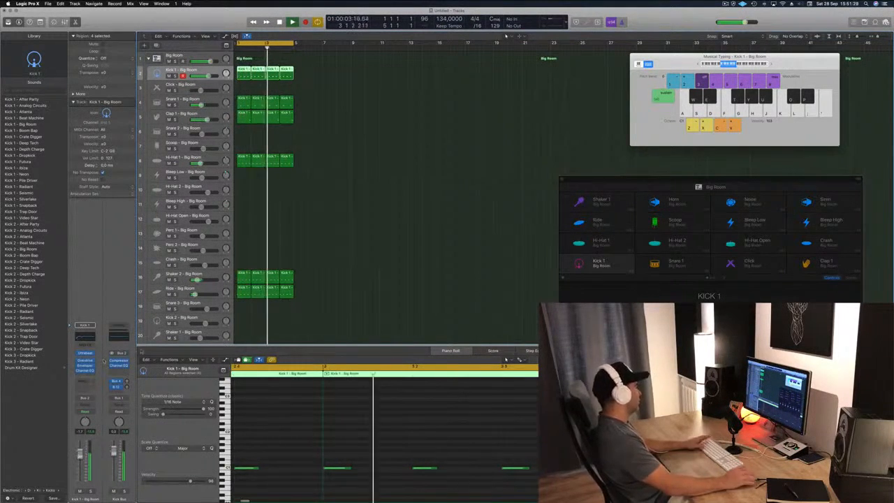
left_click(407, 220)
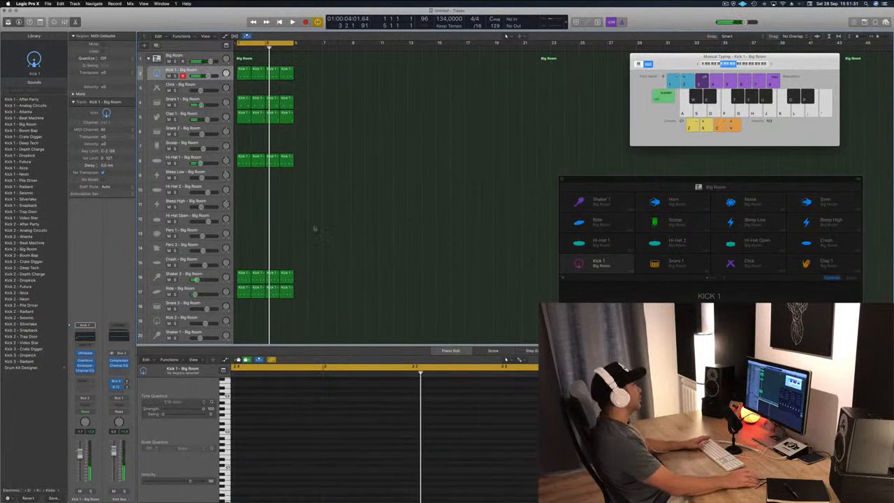
Lower the ARP - Acid Thing 1 track's volume to about -6.8 dB during playback and bring up its Sylenth1 window.
scroll(314, 228, "down", 5)
left_click(197, 324)
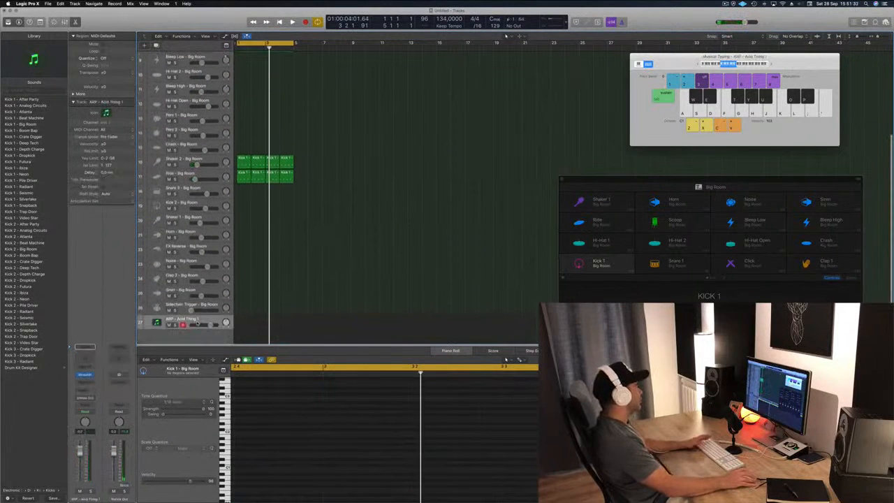
key("space")
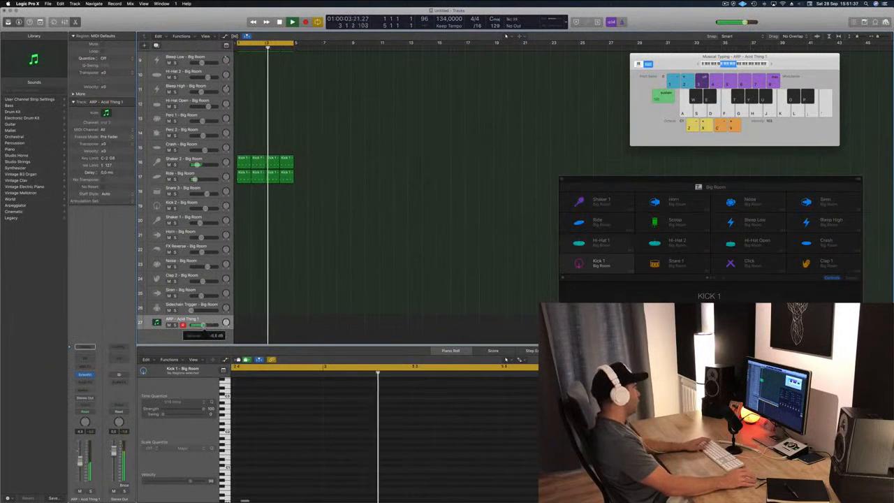
key("v")
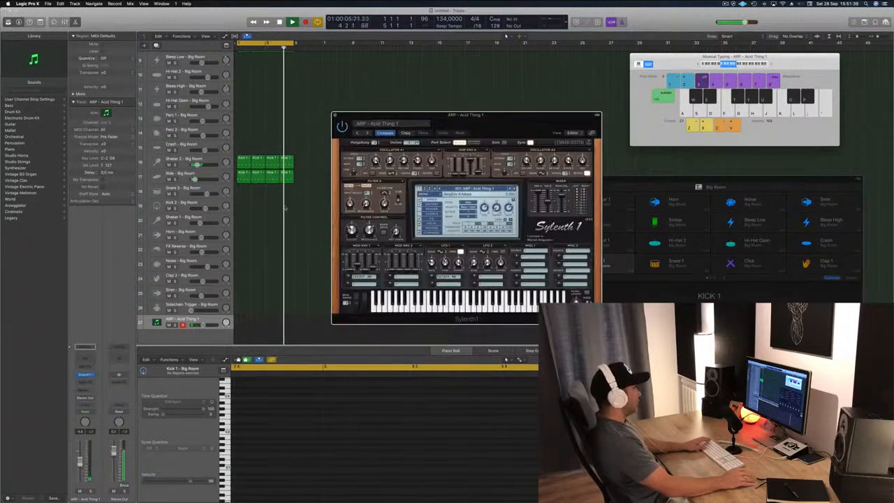
left_click(411, 124)
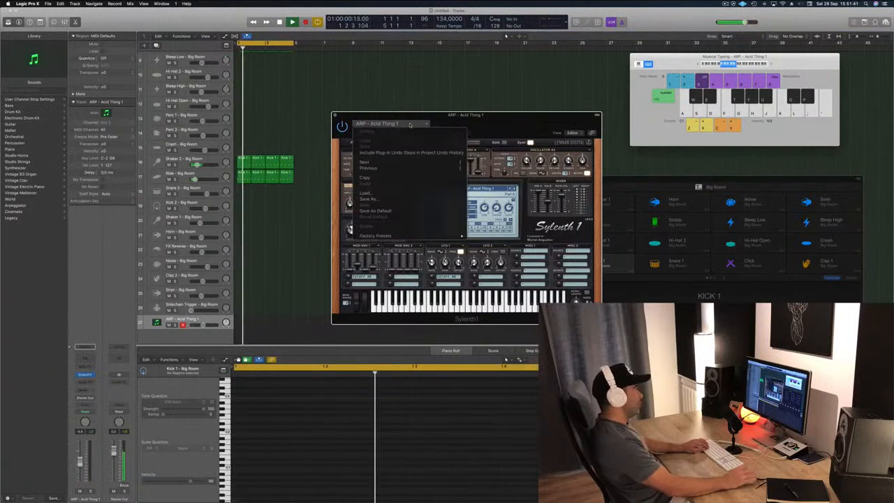
left_click(411, 123)
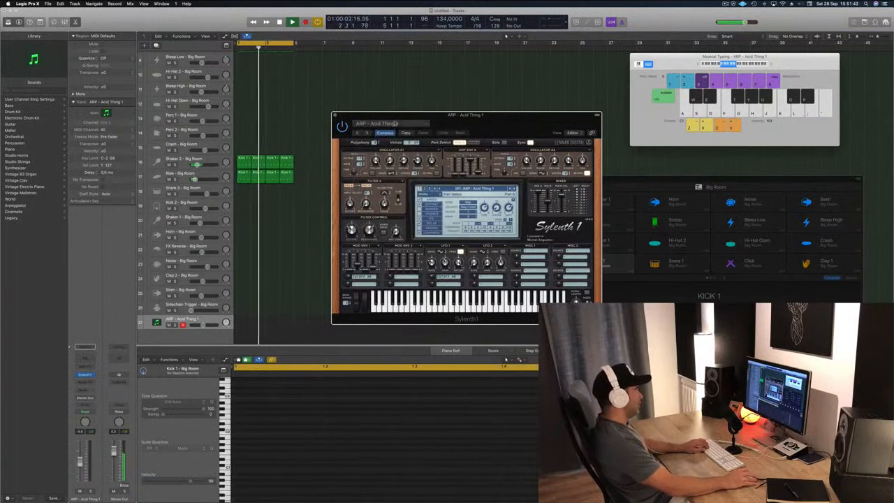
left_click(394, 124)
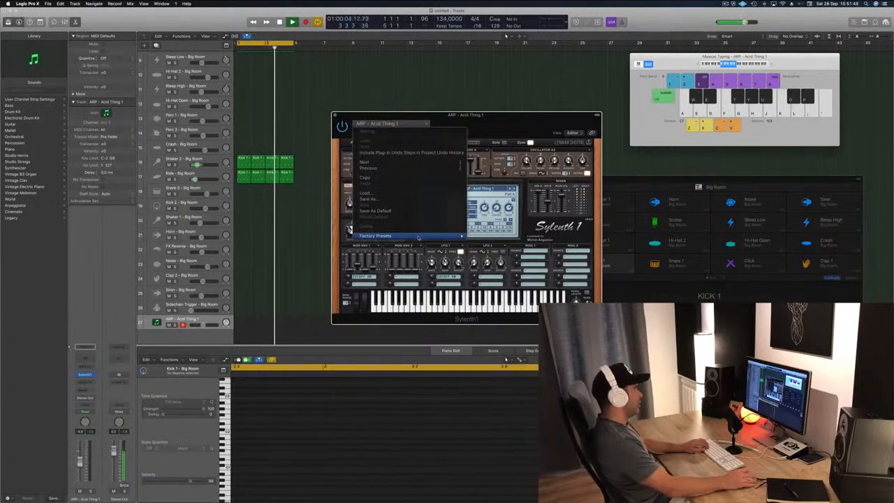
mouse_move(418, 238)
left_click(565, 121)
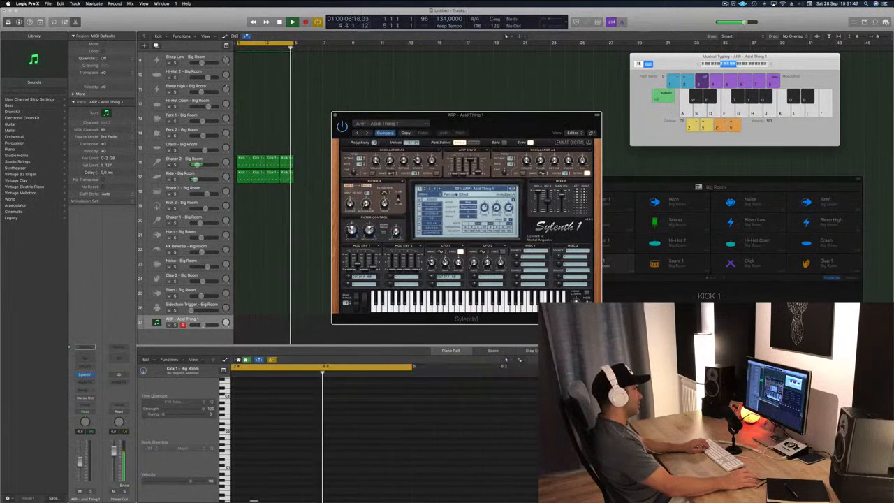
Load the BASS - Acid Bass preset in Sylenth1 and audition it with played notes over the drum loop.
left_click(469, 188)
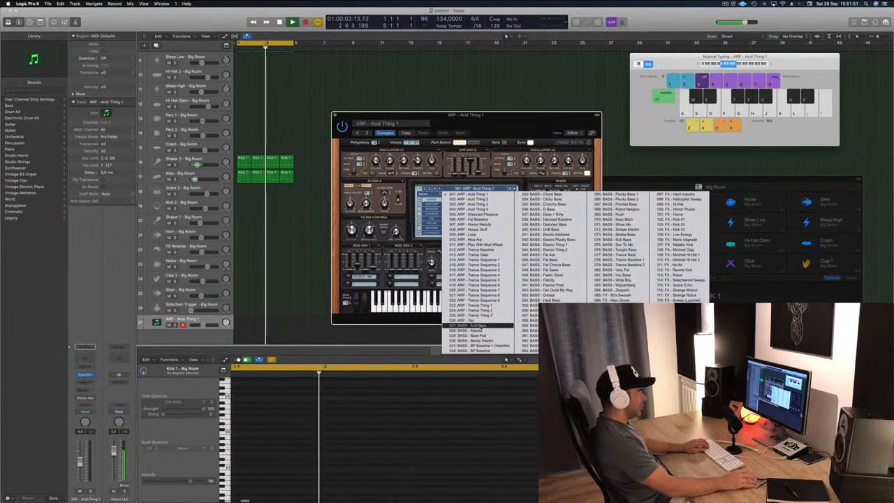
left_click(479, 326)
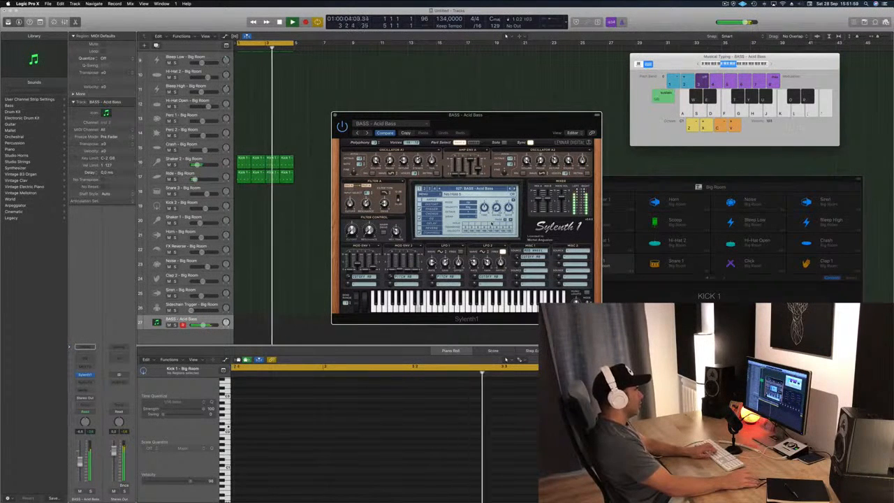
key("l")
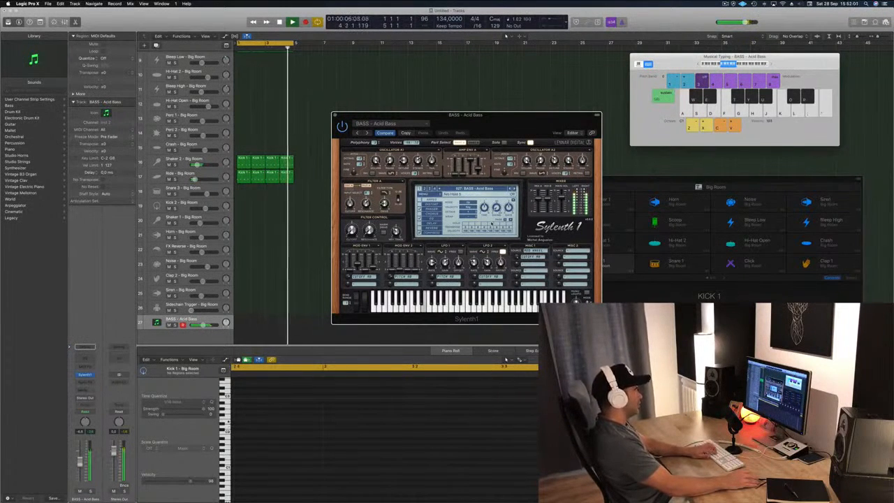
key("apostrophe")
key("apostrophe")
key("apostrophe")
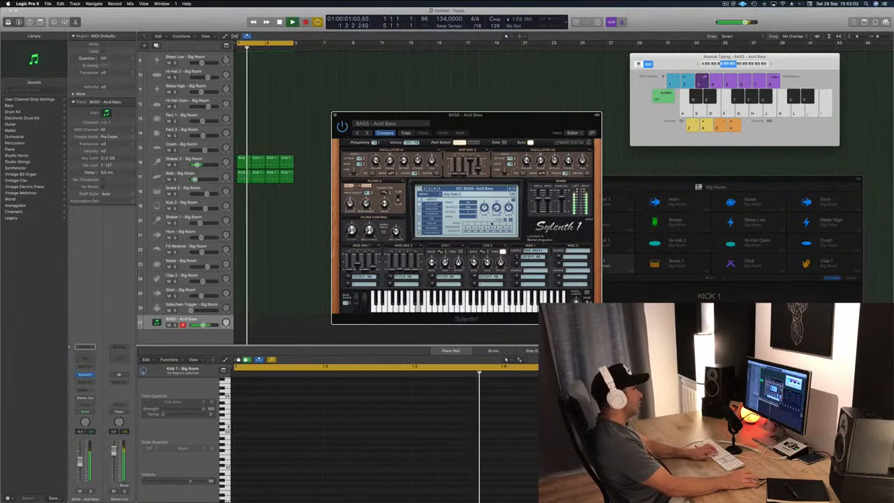
key("apostrophe")
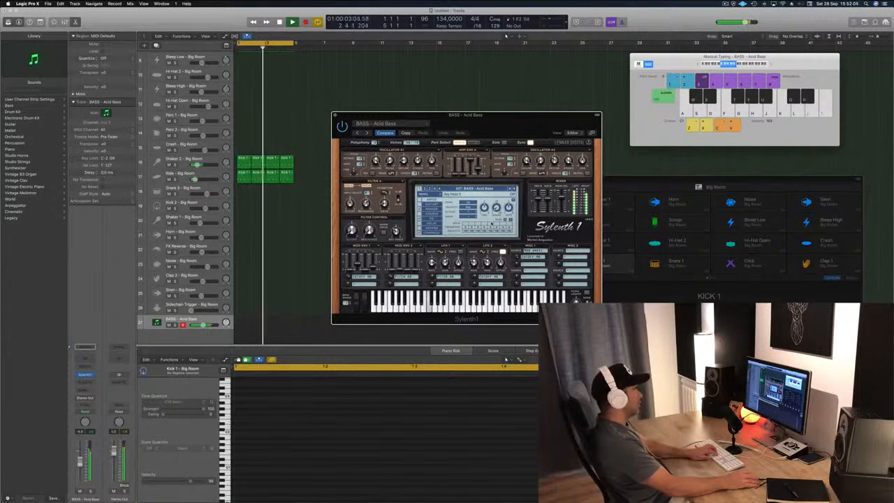
key("apostrophe")
key("apostrophe")
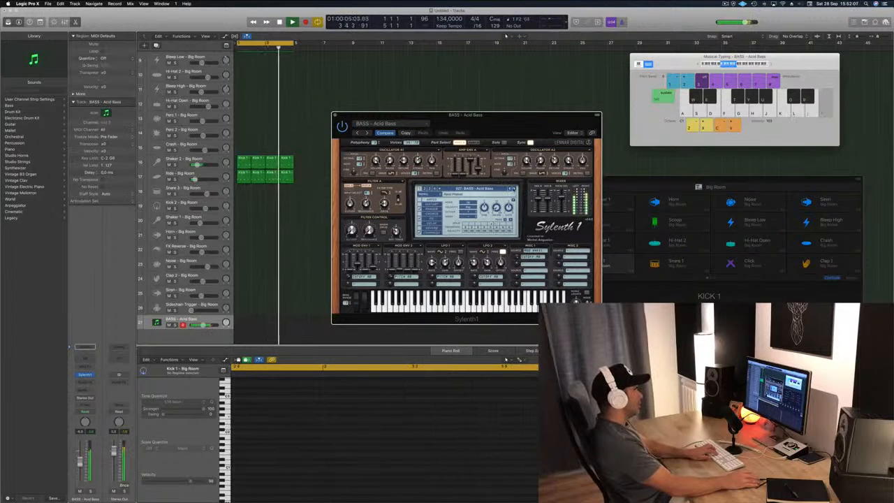
Step through the following Sylenth1 bass presets, auditioning them over the loop, and settle on BASS - D-Bass.
left_click(512, 190)
key("apostrophe")
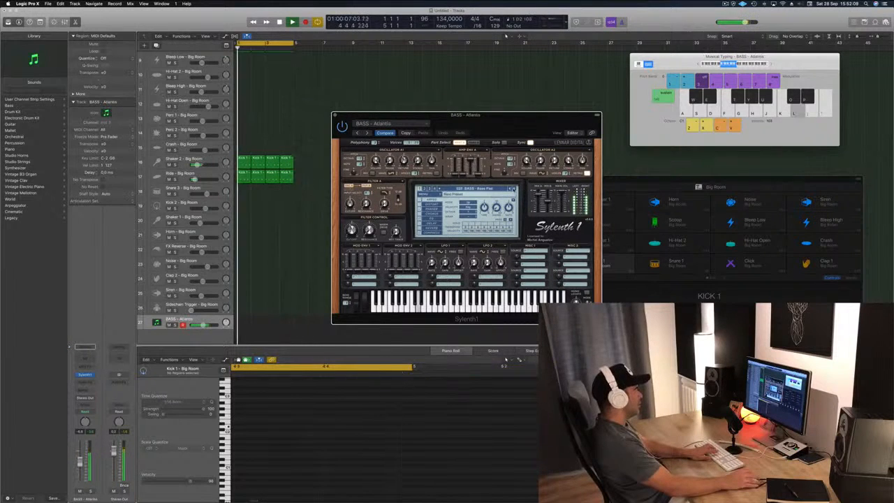
left_click(512, 189)
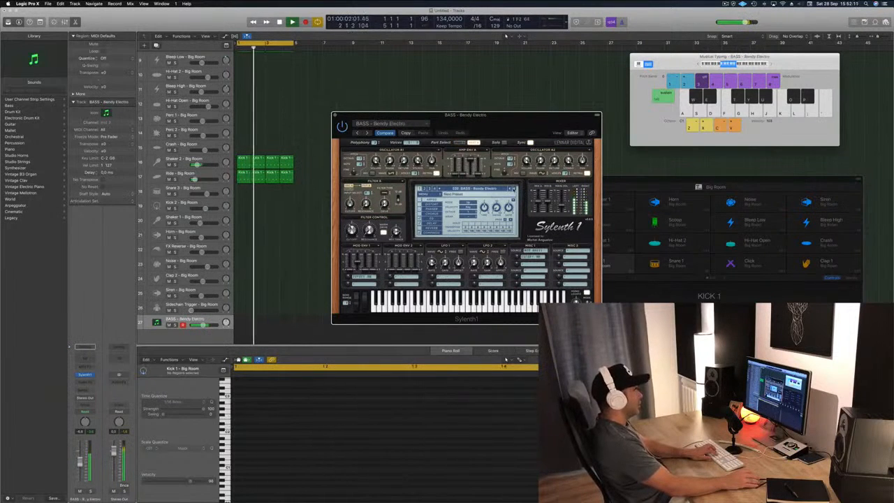
left_click(512, 189)
key("apostrophe")
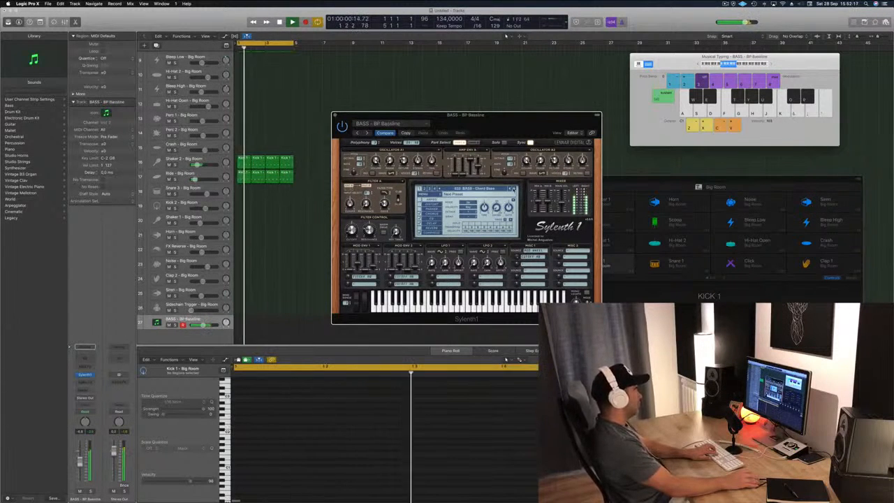
key("apostrophe")
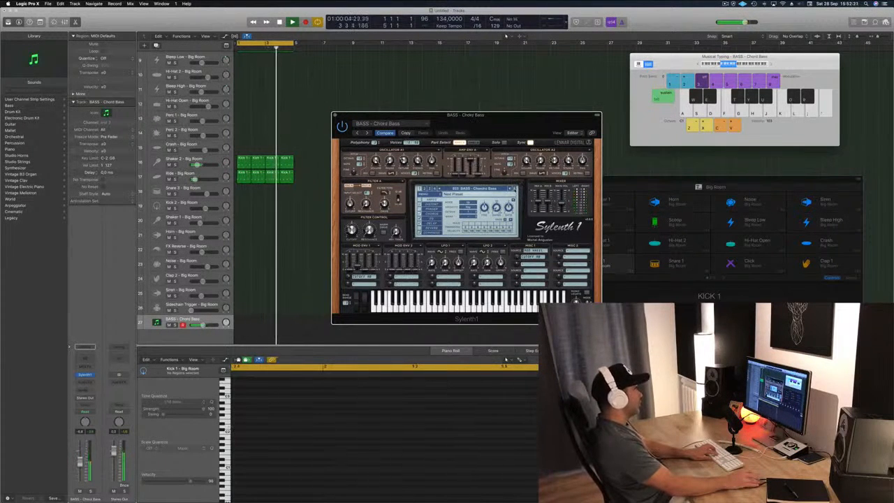
key("apostrophe")
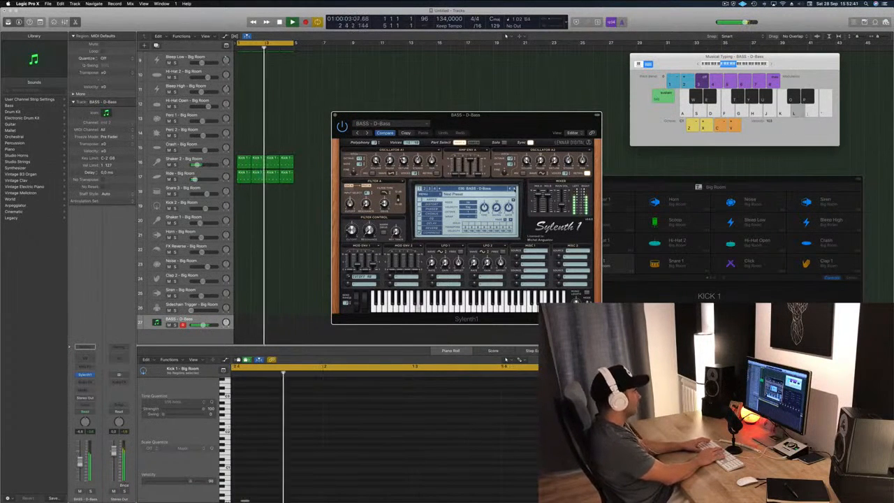
Record a rhythmic bass line on a single repeated note into the BASS - D-Bass track over the four-bar cycle.
key("r")
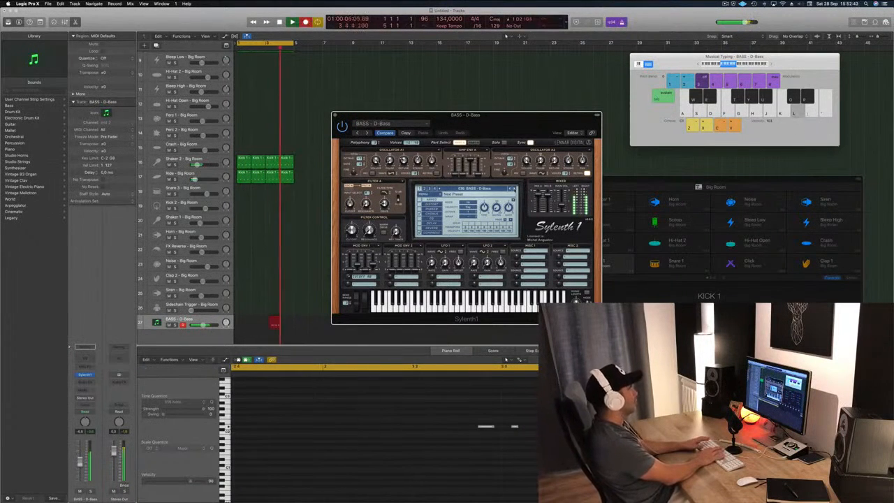
key("l")
key("l")
key("l")
key("l")
key("l")
key("l")
key("l")
key("l")
key("l")
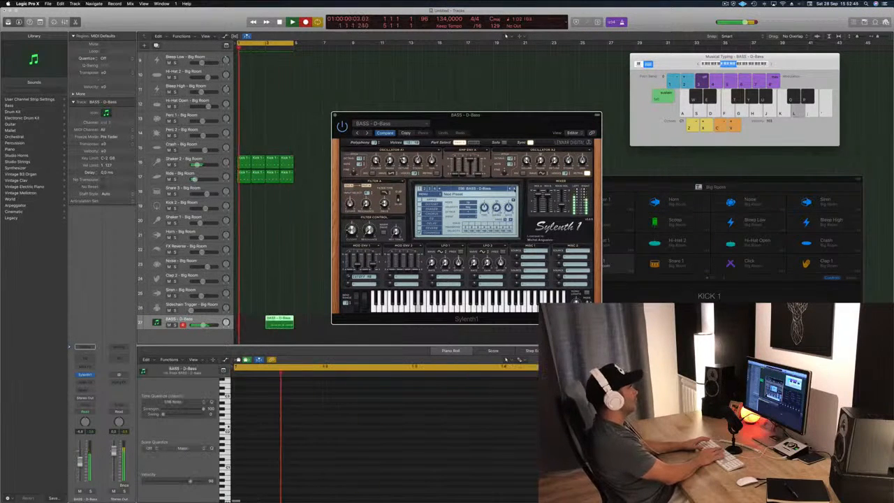
key("l")
key("l")
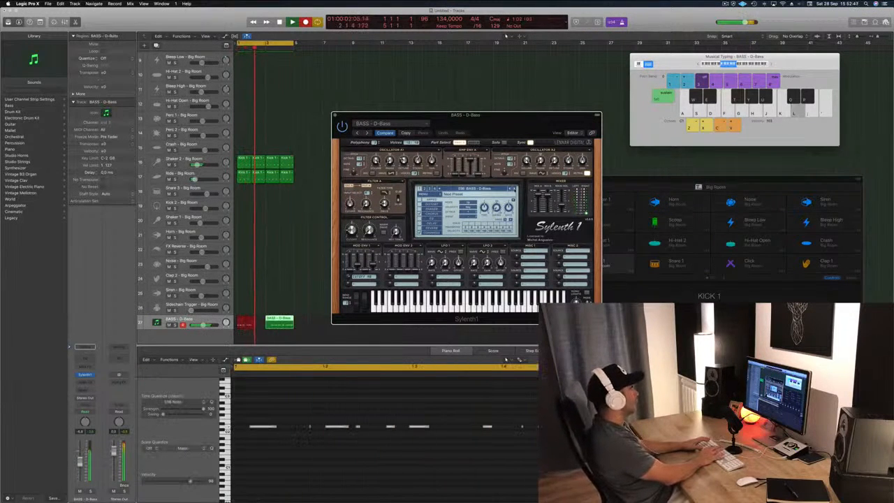
key("l")
key("l")
key("l")
key("l")
key("l")
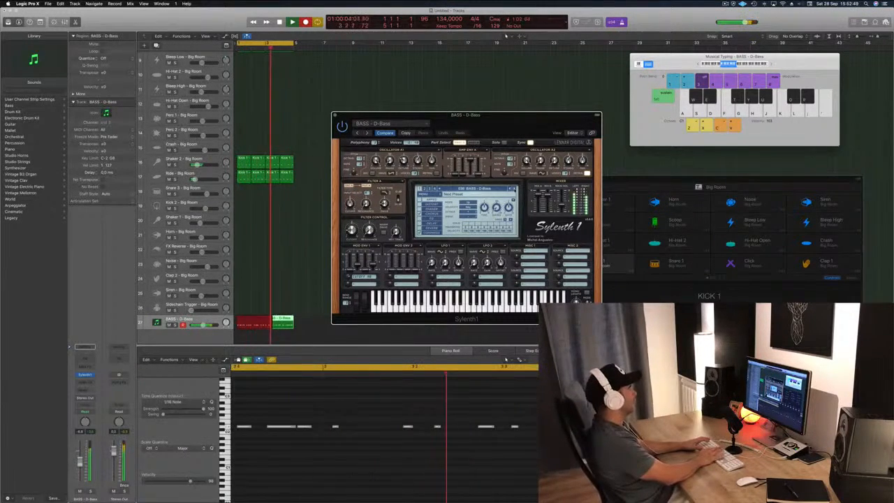
key("space")
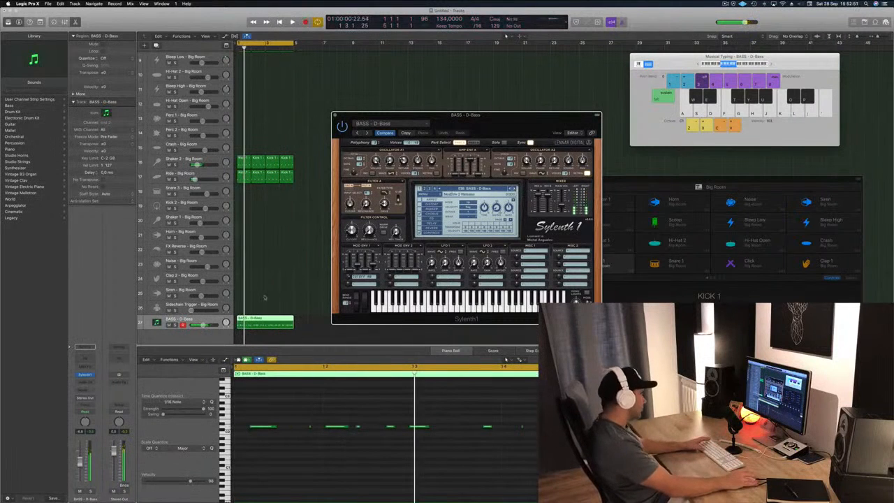
Split the recorded D-Bass region at bar 3, delete the first half and move the second half to bar 1.
left_click(266, 321)
double_click(266, 319, "super")
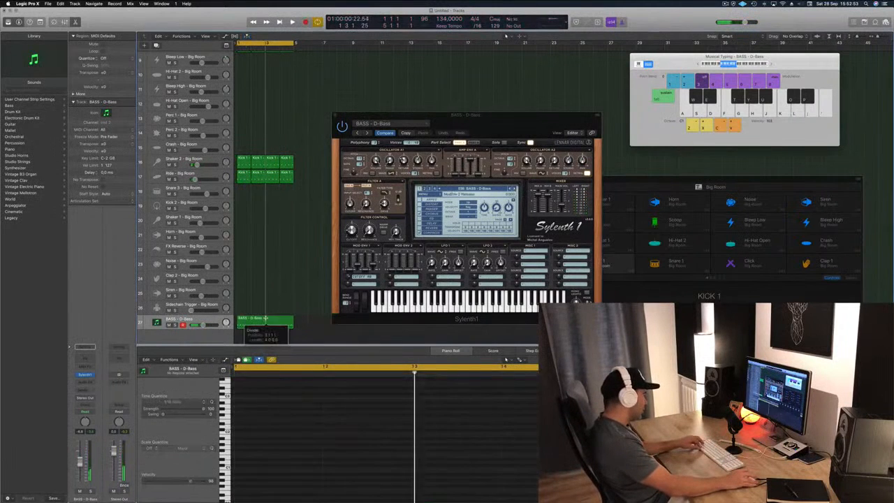
left_click(304, 321)
left_click(253, 321)
key("Delete")
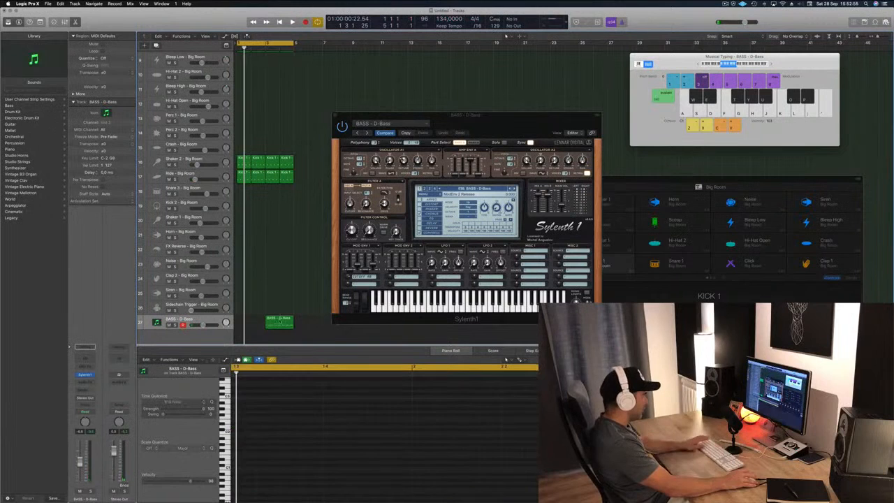
left_click_drag(279, 321, 252, 321)
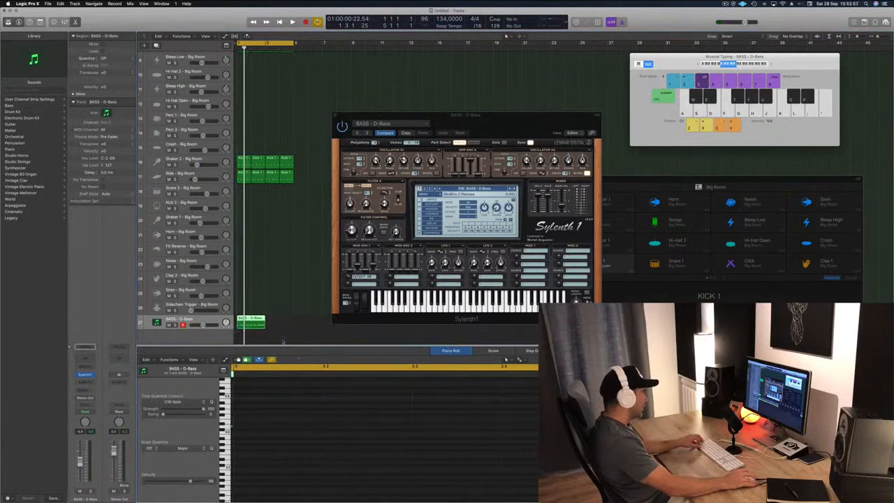
Show the two-bar D-Bass region's notes in the piano roll and play the region with the drums.
left_click(252, 319)
left_click(302, 447)
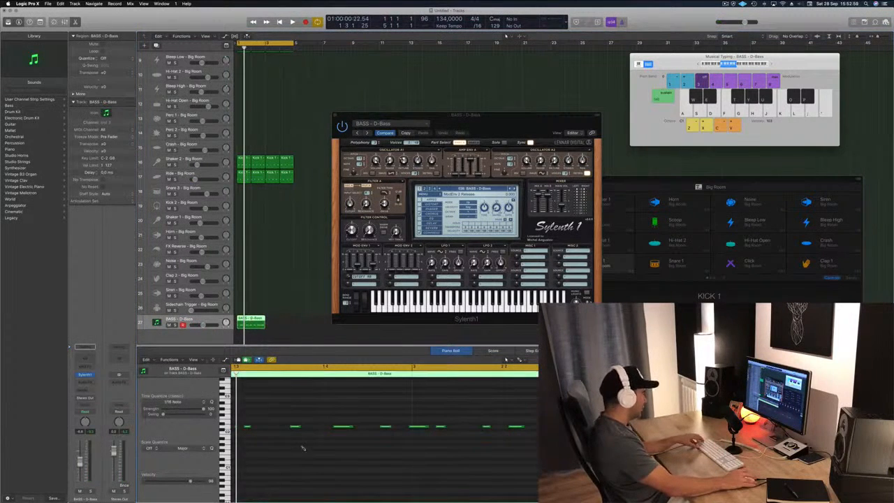
key("space")
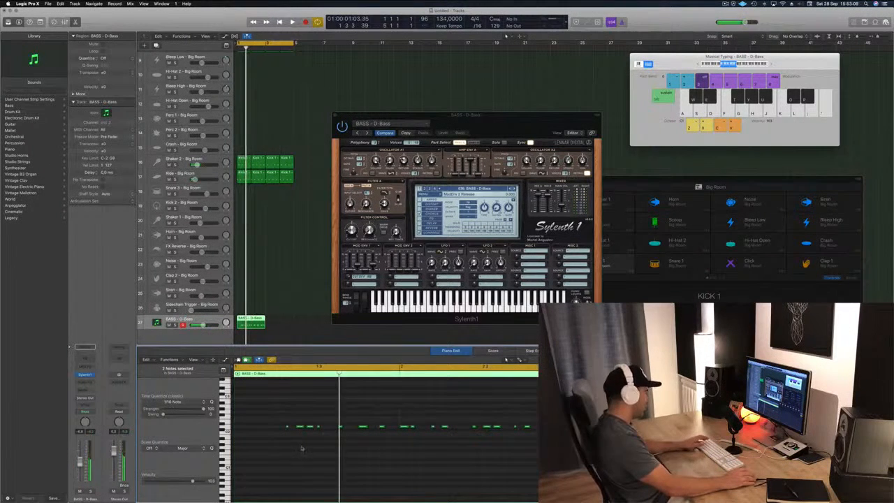
Copy the first three-note group of the D-Bass region one beat earlier to the start of bar 1 and play it.
key("space")
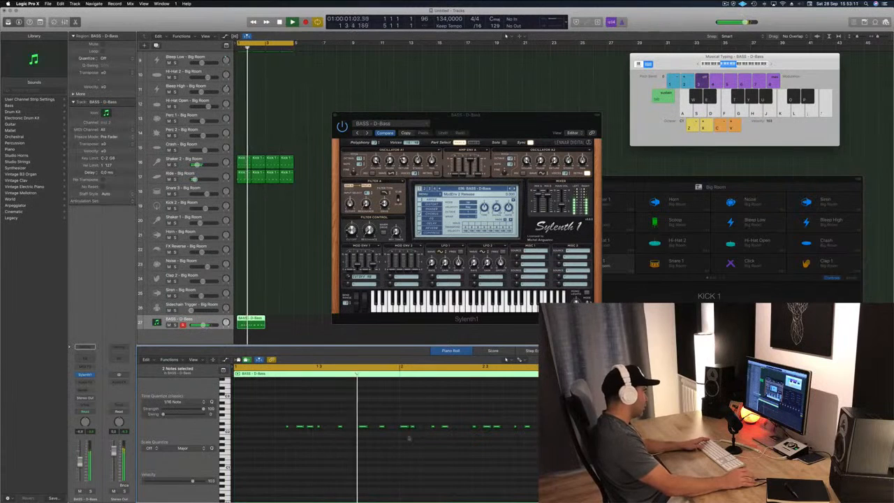
left_click_drag(268, 408, 355, 449)
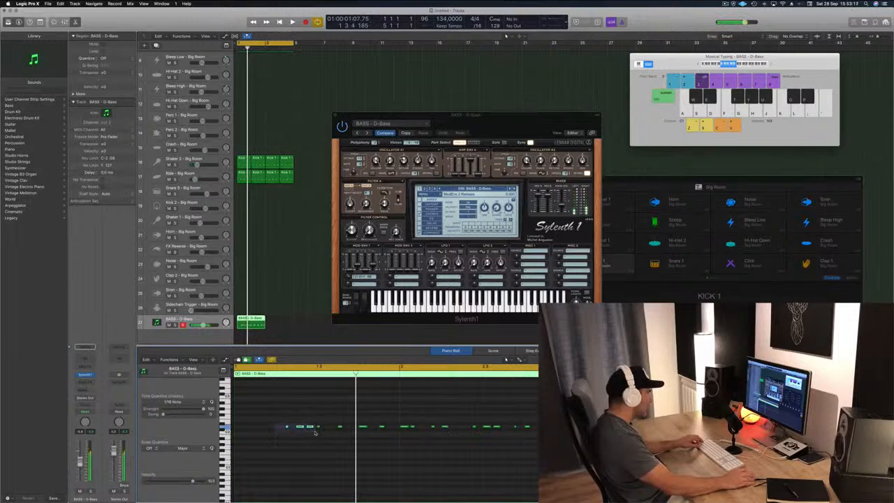
left_click_drag(285, 427, 241, 433)
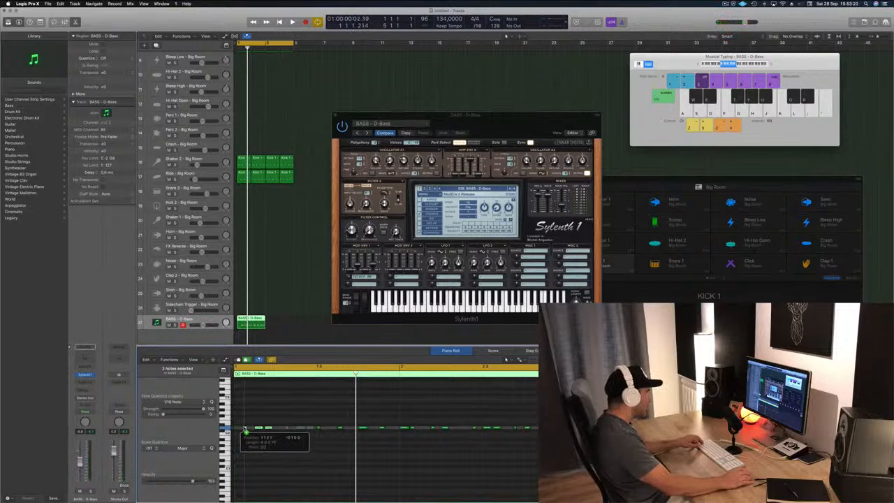
left_click_drag(245, 431, 246, 431)
key("space")
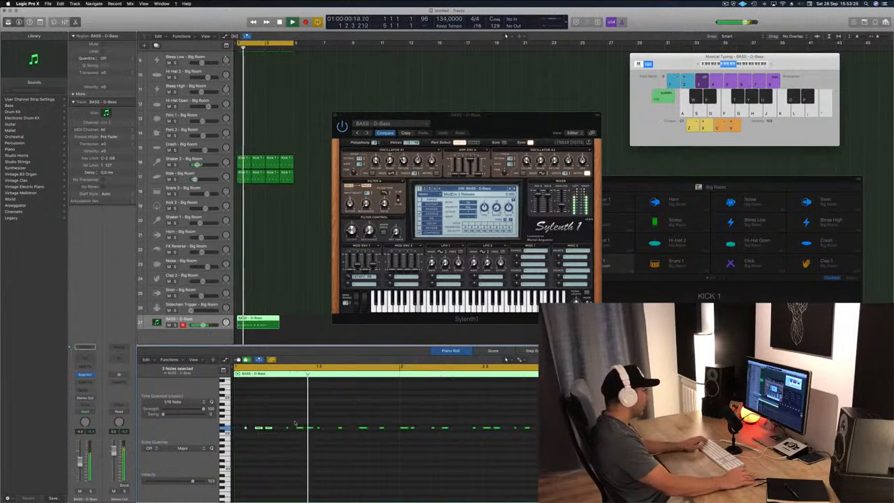
Play the edited bass line and delete every note after its first two three-note groups.
key("space")
left_click_drag(300, 423, 552, 439)
key("space")
left_click(450, 442)
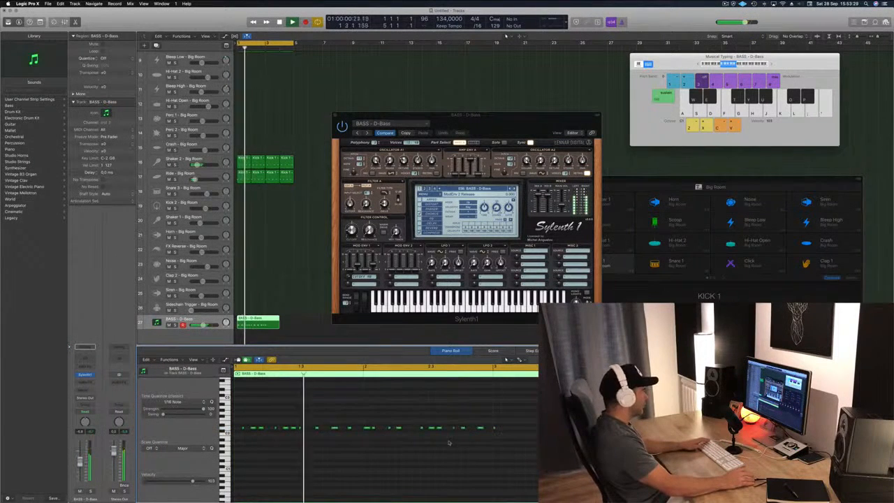
key("space")
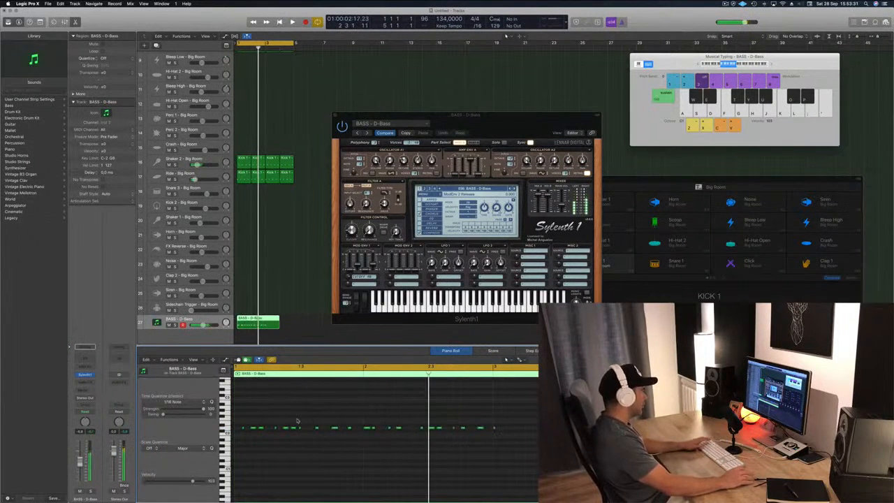
left_click_drag(495, 435, 495, 434)
key("Delete")
Copy the six remaining bass notes two beats later, then repeat the resulting 12-note bar into bar 2 and past bar 3.
left_click_drag(377, 417, 317, 433)
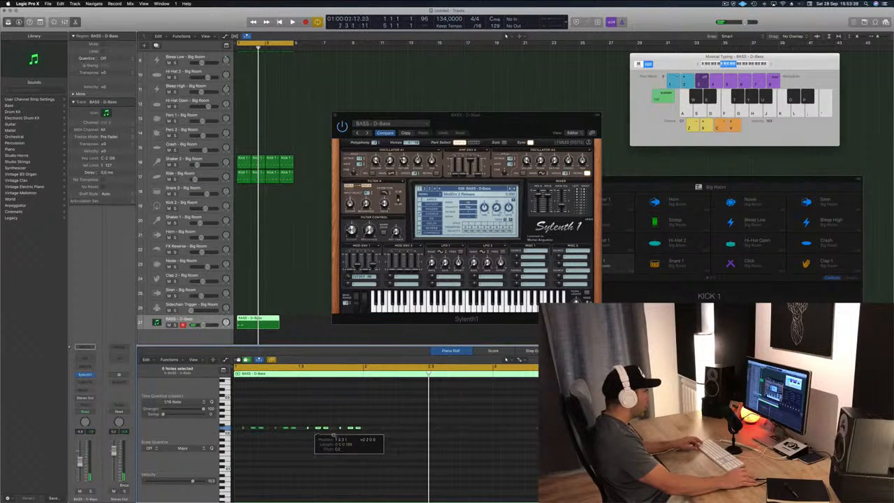
left_click_drag(385, 421, 298, 433)
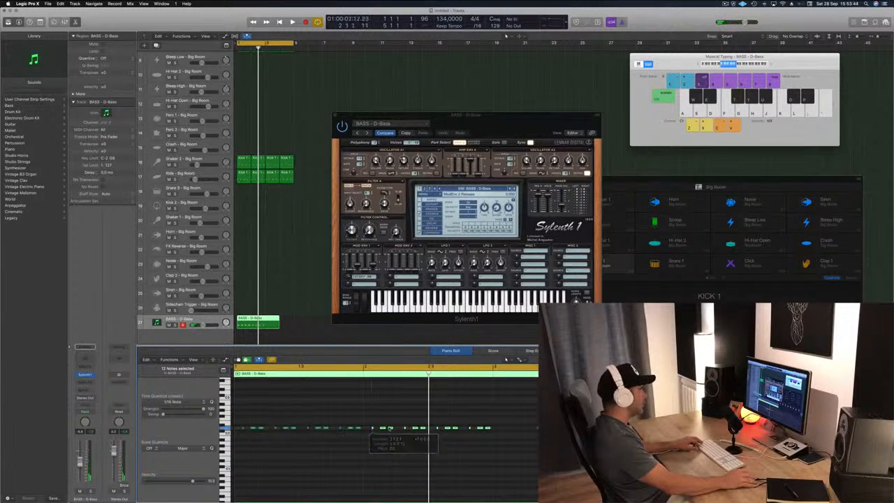
left_click_drag(425, 432, 518, 434)
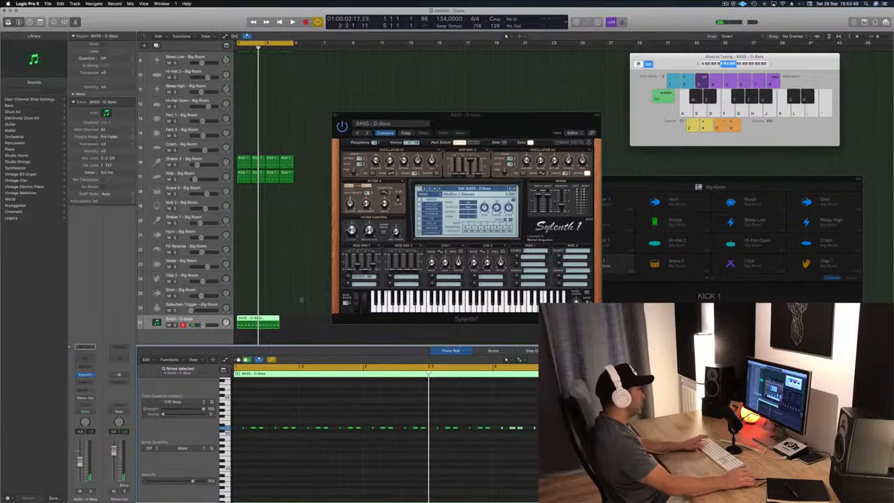
Cut the D-Bass region at bar 3 and delete the part after it, leaving a two-bar region.
key("space")
left_click(265, 319)
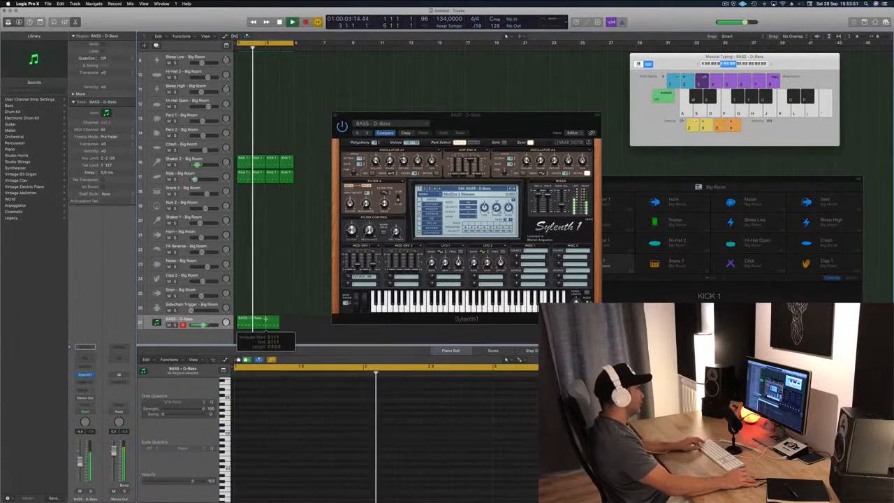
left_click(265, 319, "super")
key("Delete")
key("space")
Copy the two-bar D-Bass region to bar 3 and lower the bass track's volume to about -12.4 dB during playback.
left_click(251, 319)
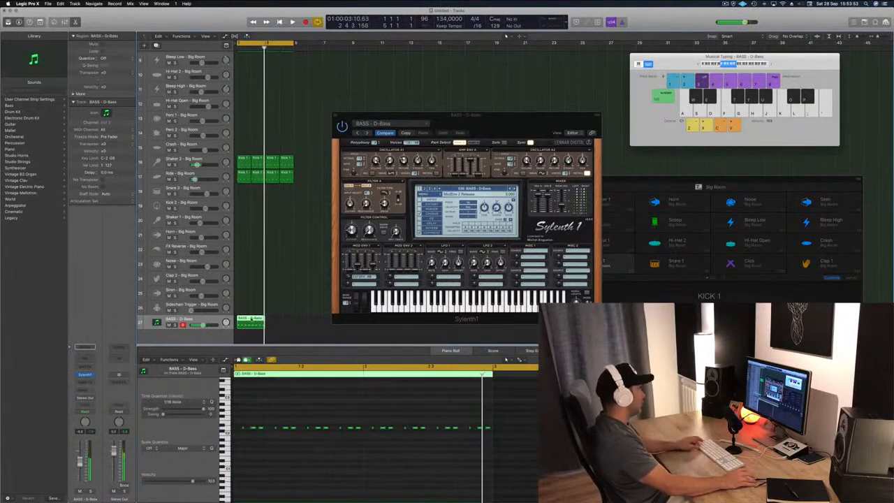
left_click_drag(251, 321, 279, 322)
key("space")
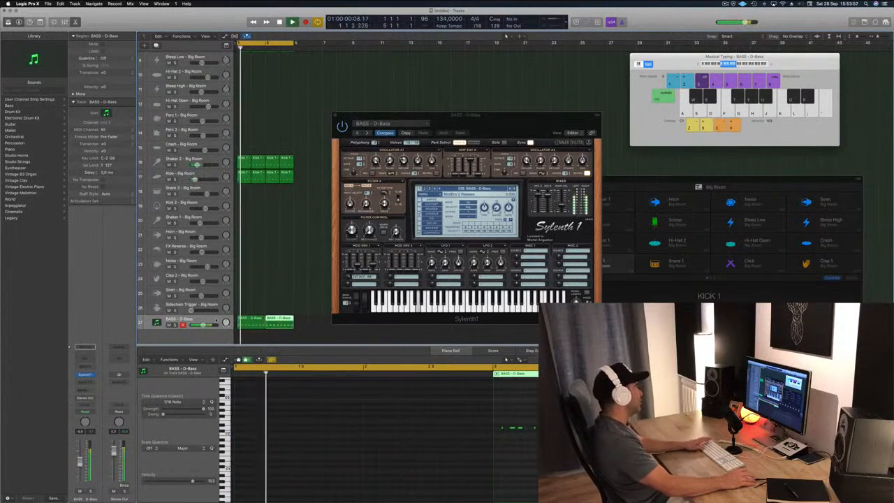
key("super+a")
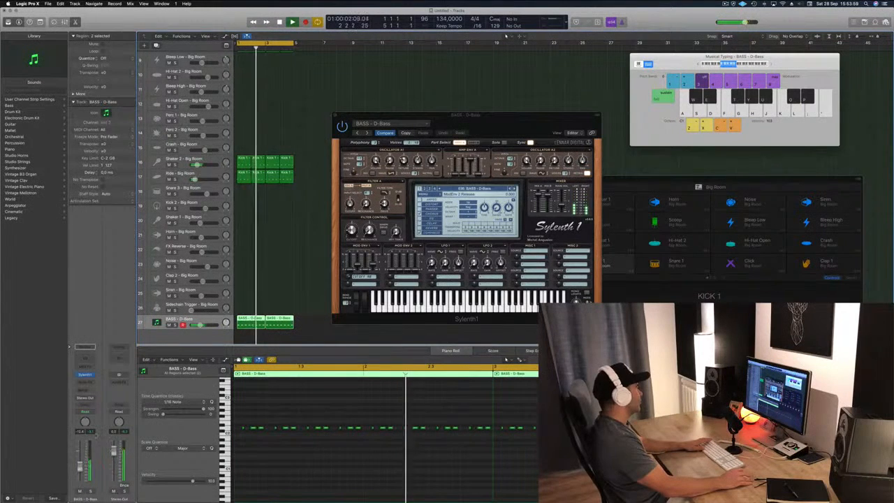
key("space")
Insert a Compressor on the BASS - D-Bass track and move its window clear of the track list.
left_click(86, 382)
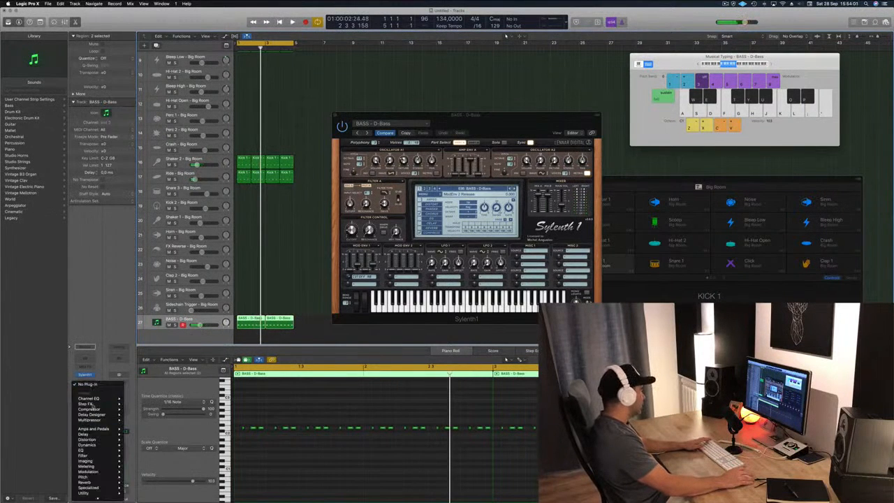
left_click(138, 410)
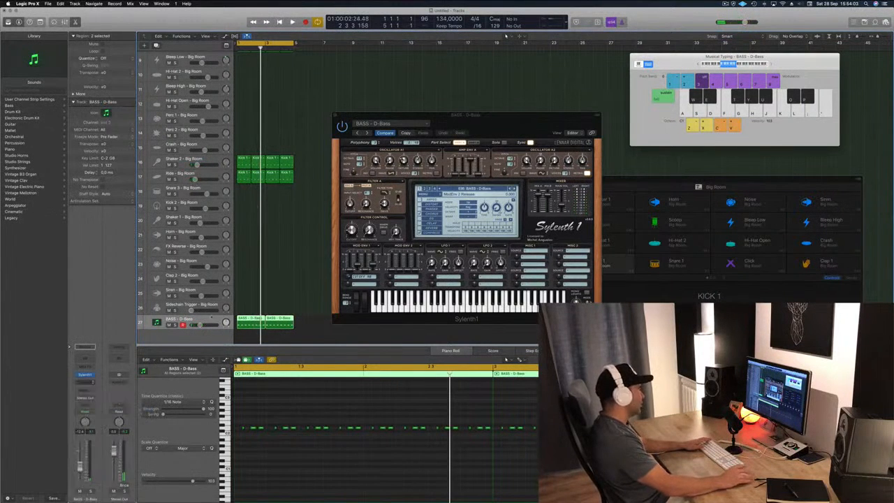
left_click_drag(158, 10, 638, 174)
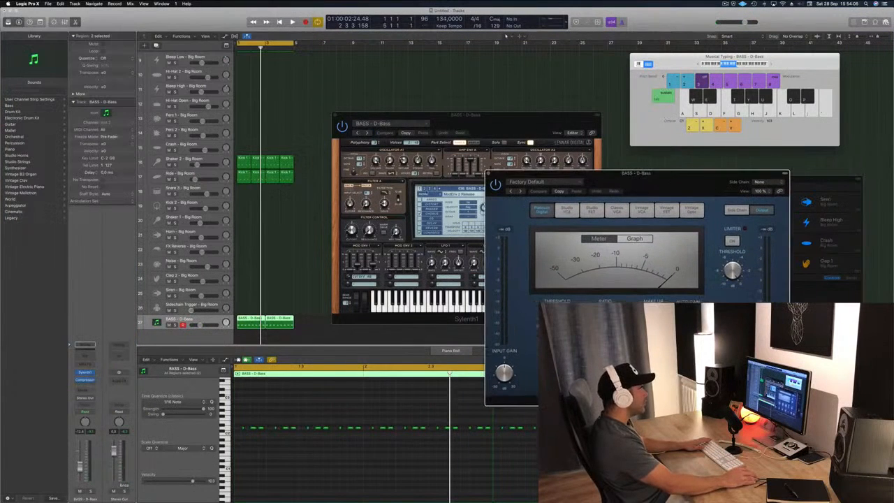
Send the Kick 1 track to Bus 6 and remove the stereo output assignment from the bus's new aux channel.
scroll(246, 201, "up", 5)
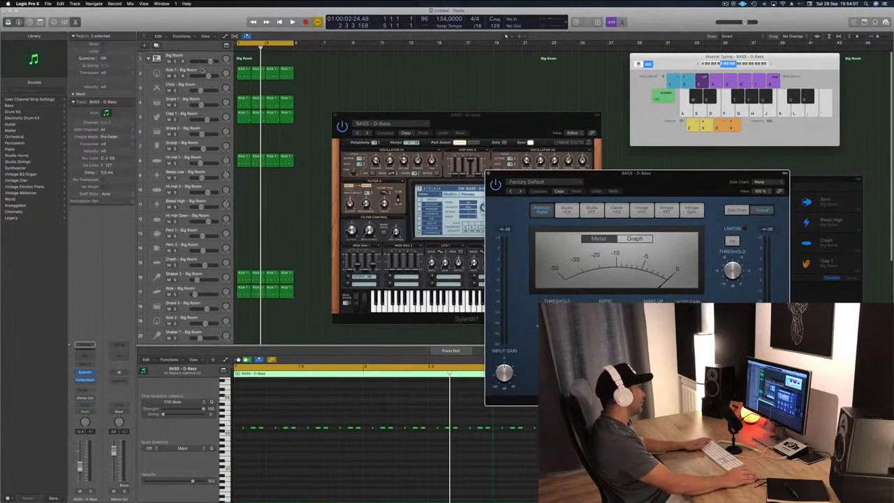
left_click(189, 72)
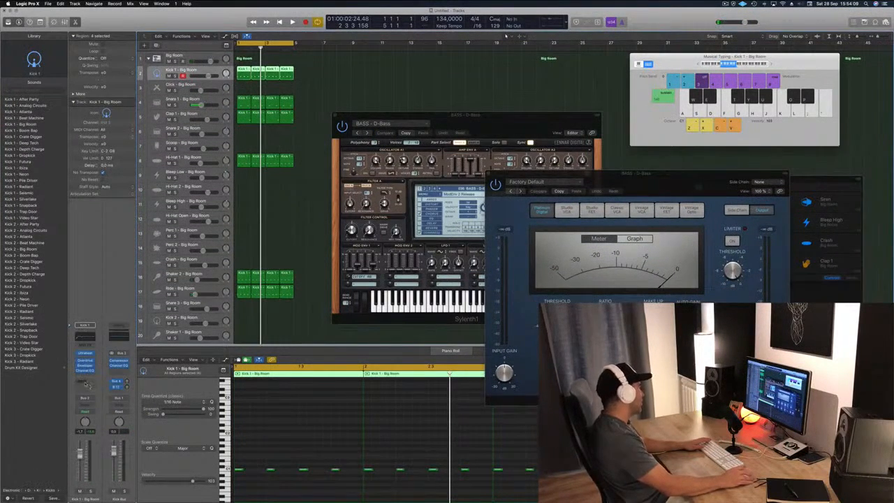
left_click(85, 383)
mouse_move(83, 392)
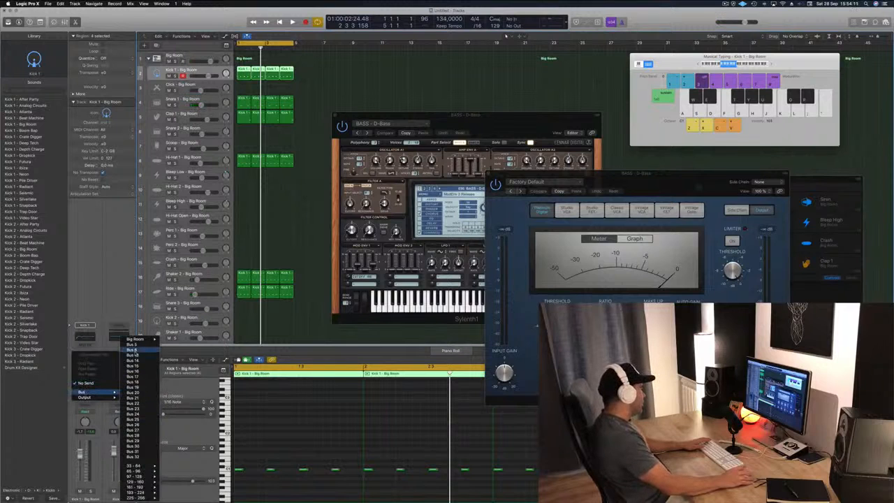
left_click(140, 351)
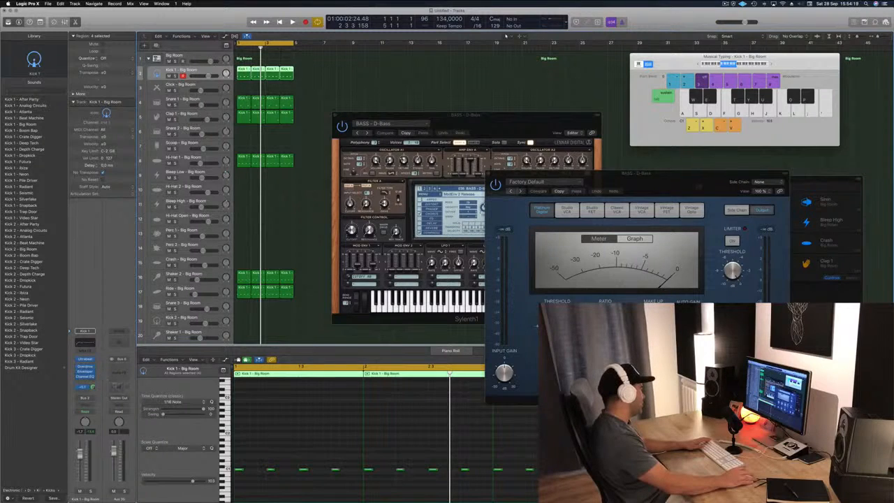
left_click(120, 397)
left_click(122, 412)
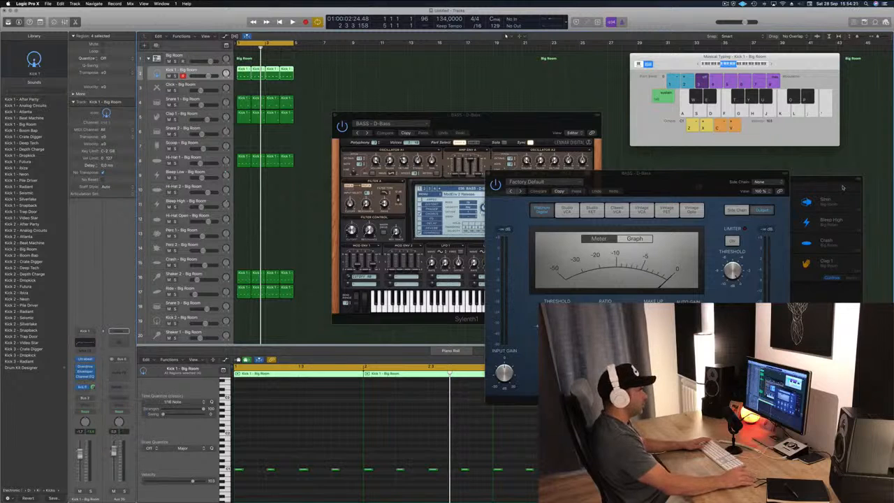
Set the bass Compressor's side chain to Bus 6, listen to the loop with it and close the plug-in window.
left_click(768, 181)
mouse_move(764, 202)
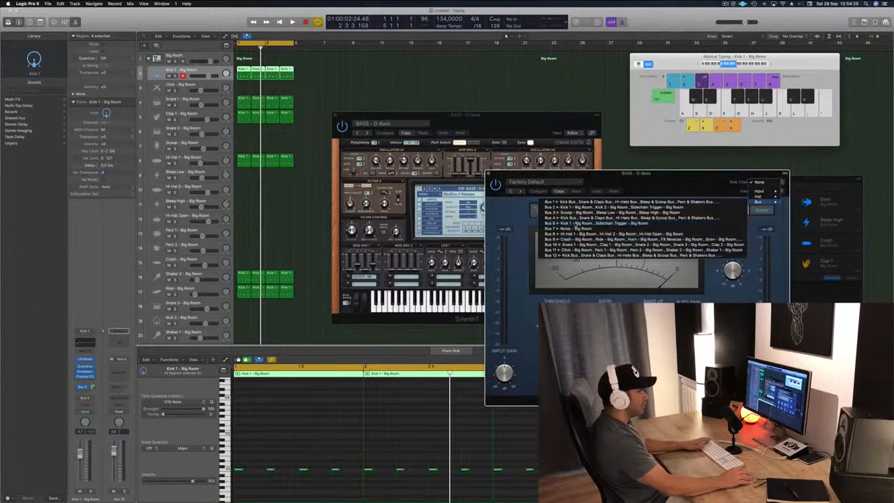
left_click(629, 222)
left_click_drag(623, 180, 635, 145)
key("space")
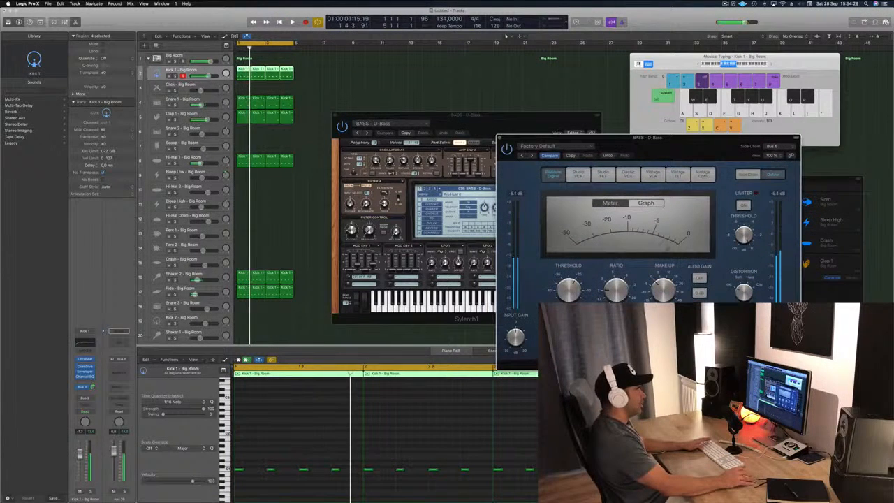
left_click_drag(632, 137, 576, 127)
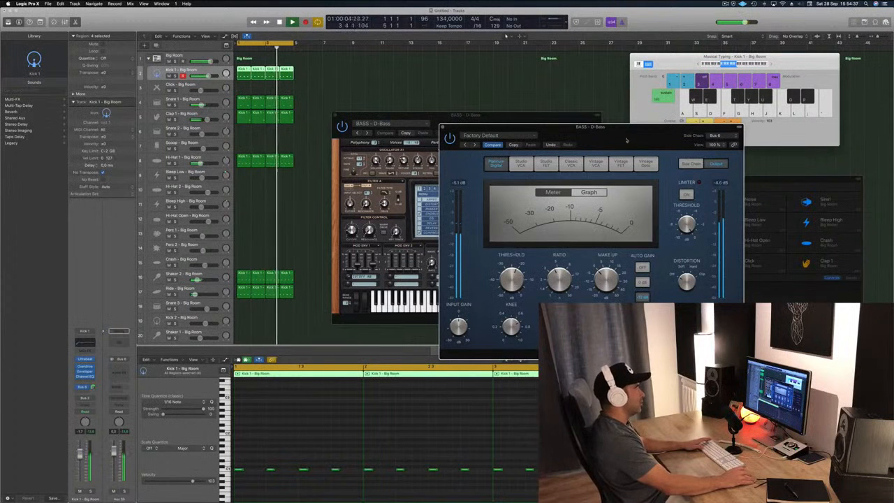
left_click_drag(488, 127, 401, 135)
key("super+w")
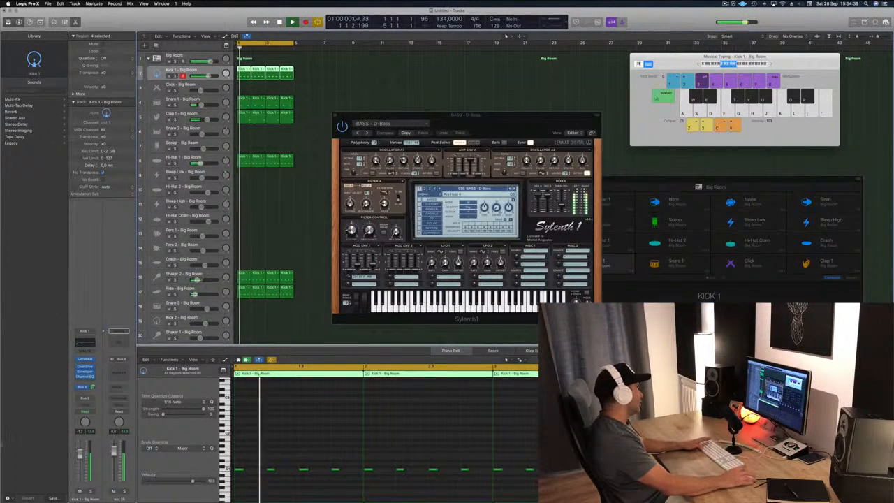
key("space")
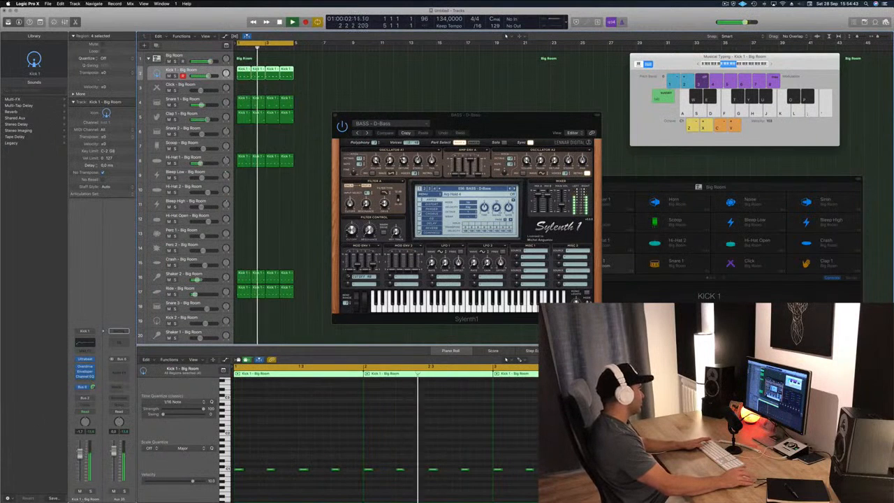
key("space")
Add a second Compressor to the BASS - D-Bass track, shorten its release to about 7 ms while playing and close its window.
left_click(210, 277)
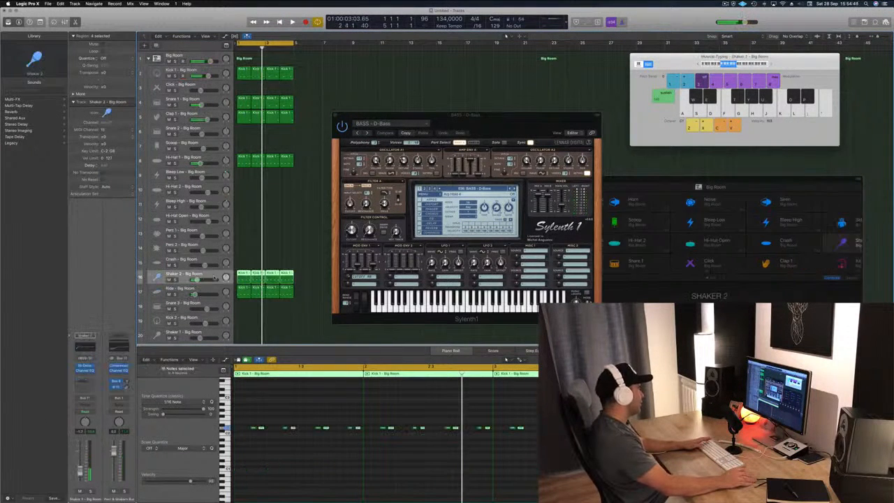
scroll(216, 291, "down", 5)
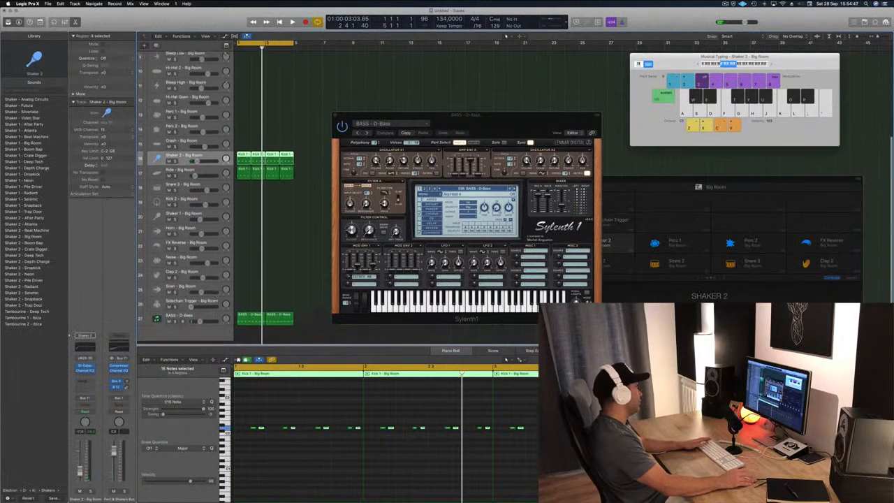
left_click(210, 321)
key("space")
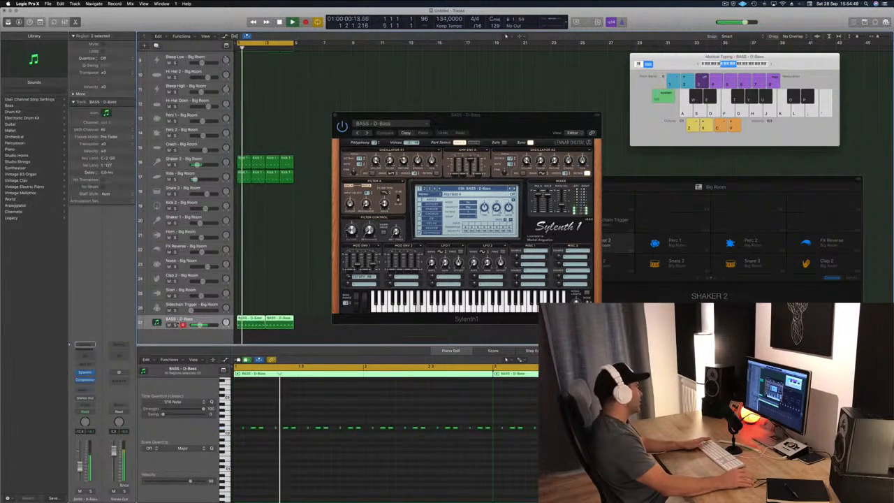
left_click(85, 386)
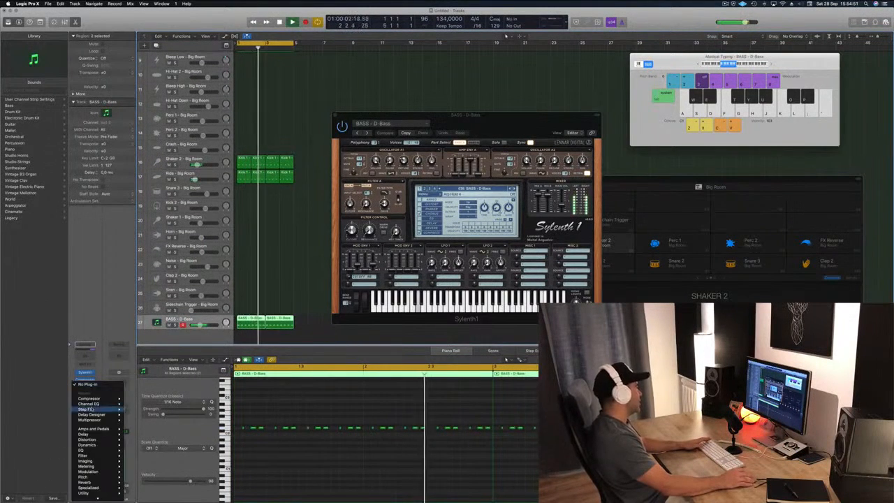
left_click(137, 398)
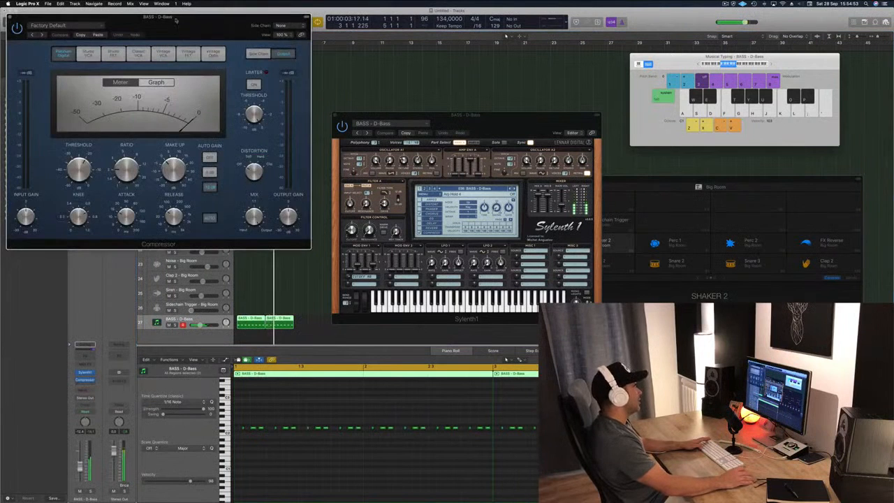
left_click_drag(173, 12, 437, 185)
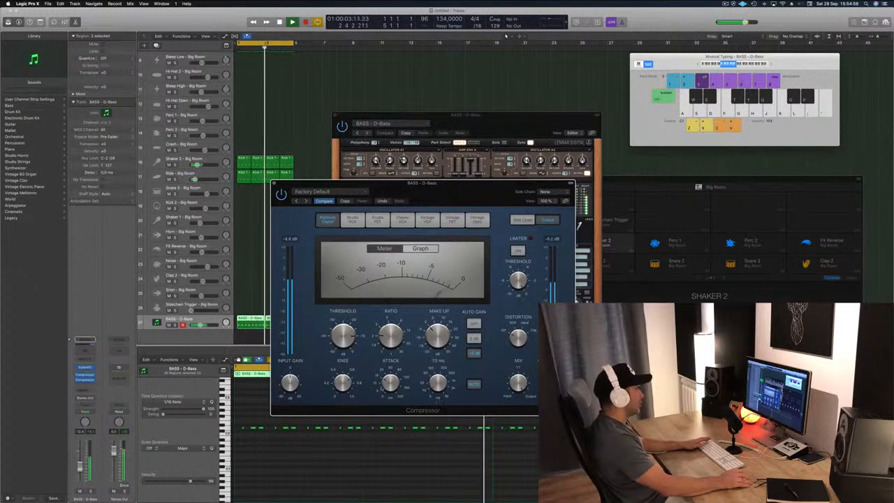
left_click(274, 183)
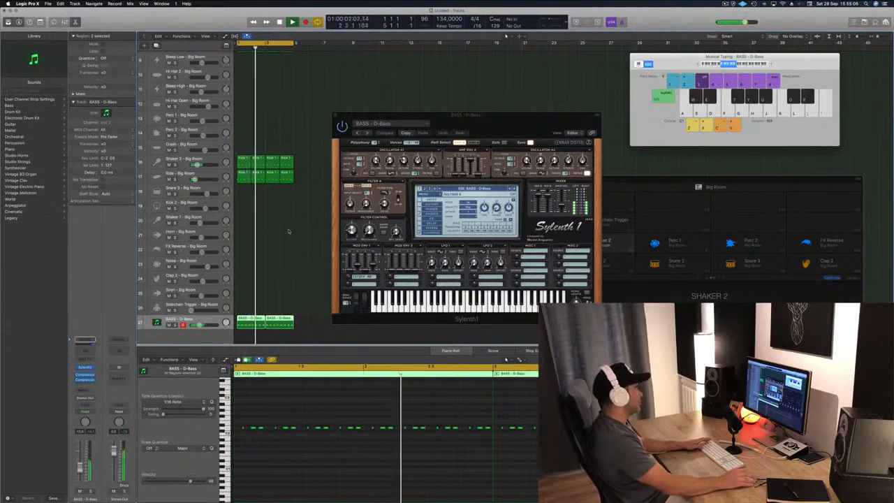
Move the Sylenth1 window aside and toggle solo on the D-Bass track to compare it alone and with the drums.
left_click_drag(498, 123, 545, 138)
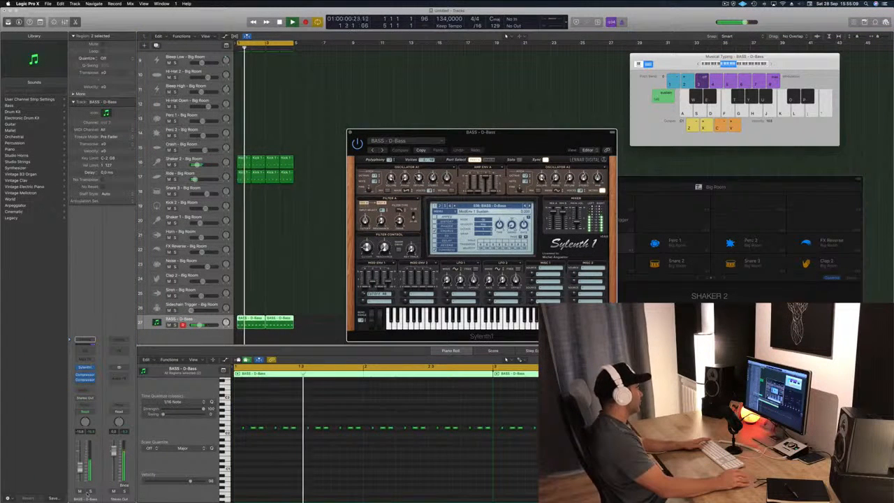
key("s")
key("s")
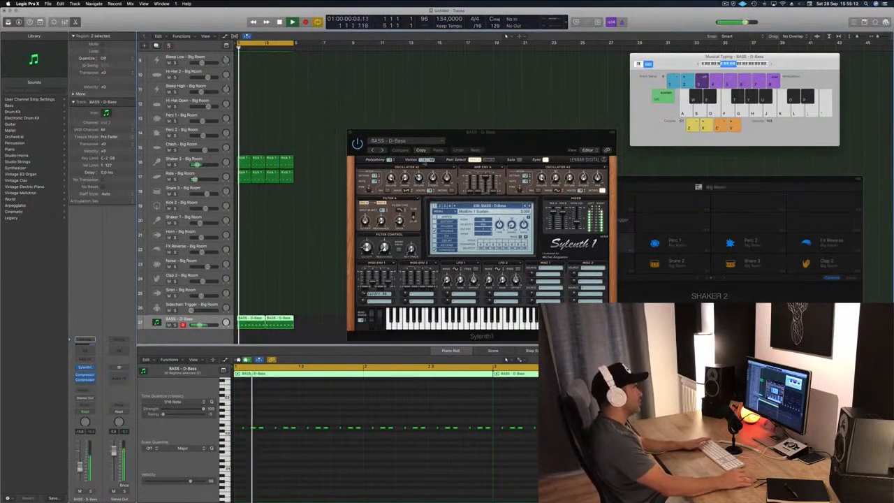
Audition the following Sylenth1 bass presets in the playing loop and load BASS - Fat Saws.
left_click(420, 150)
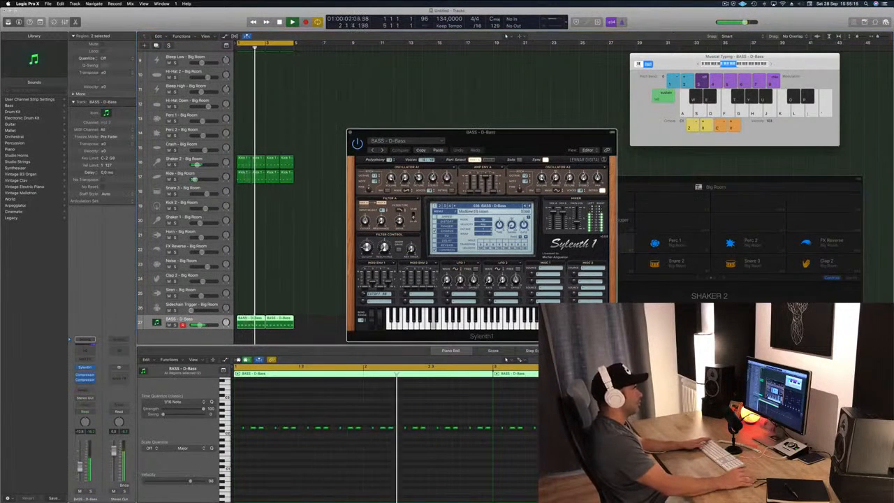
key("]")
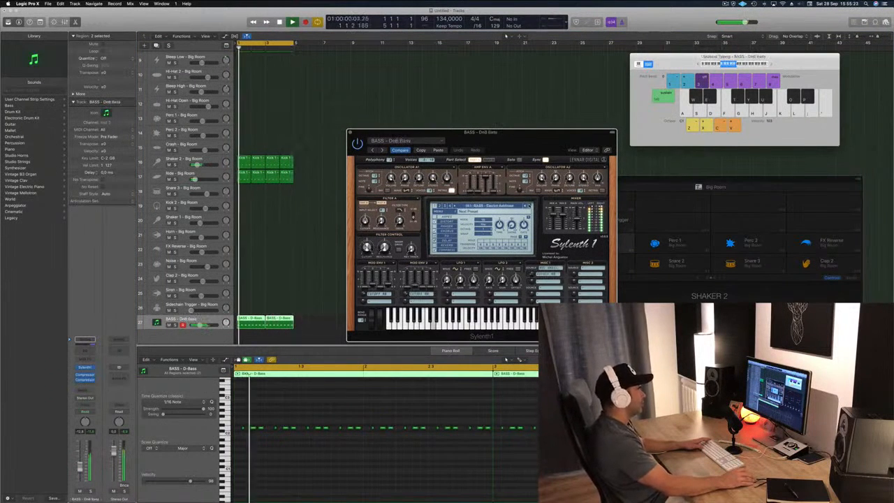
key("]")
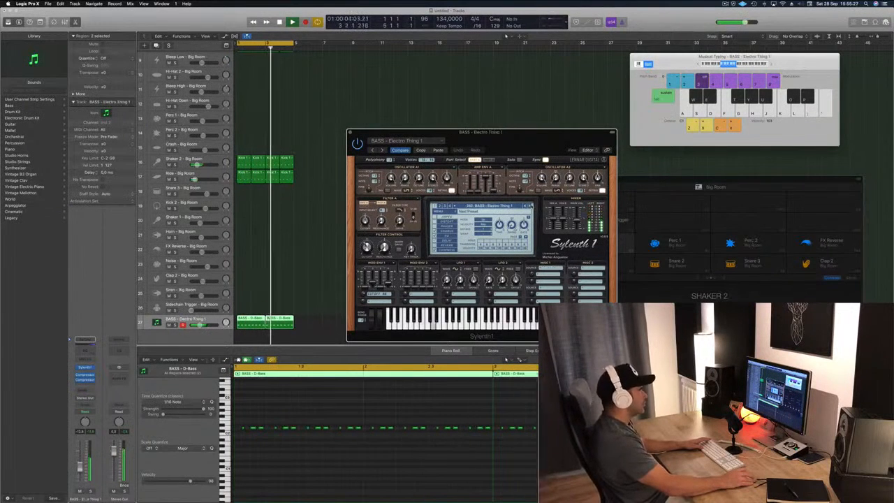
key("]")
key("]")
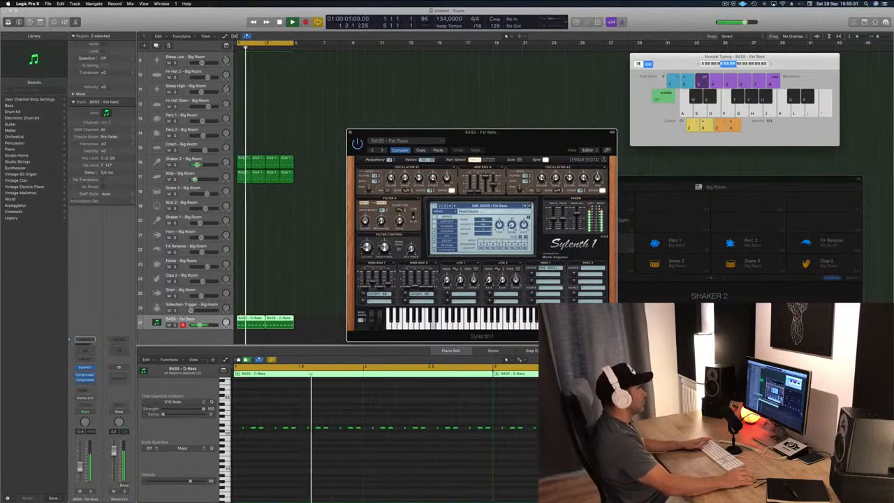
key("]")
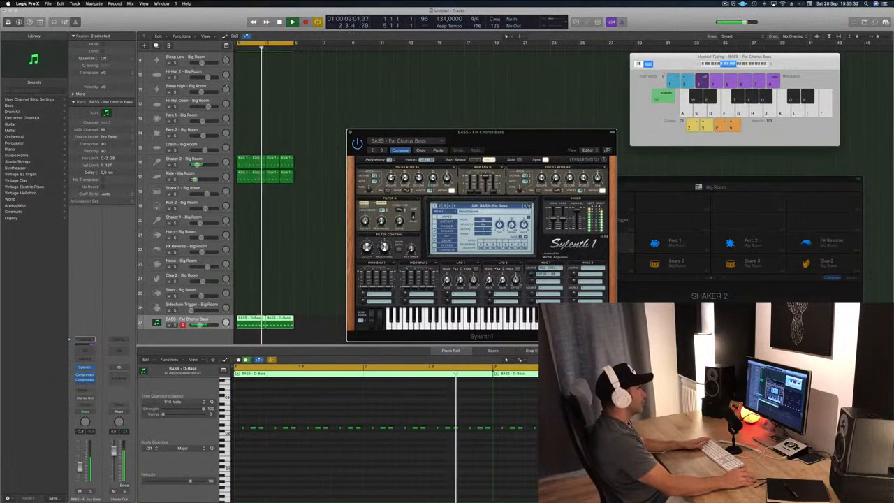
key("]")
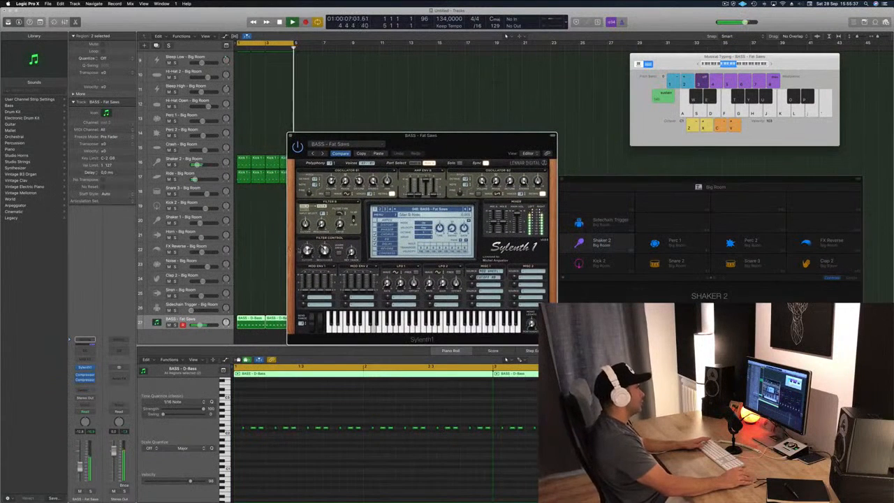
Adjust the Filter Control cutoff of the Fat Saws preset slightly and close the Sylenth1 window.
left_click_drag(307, 249, 312, 238)
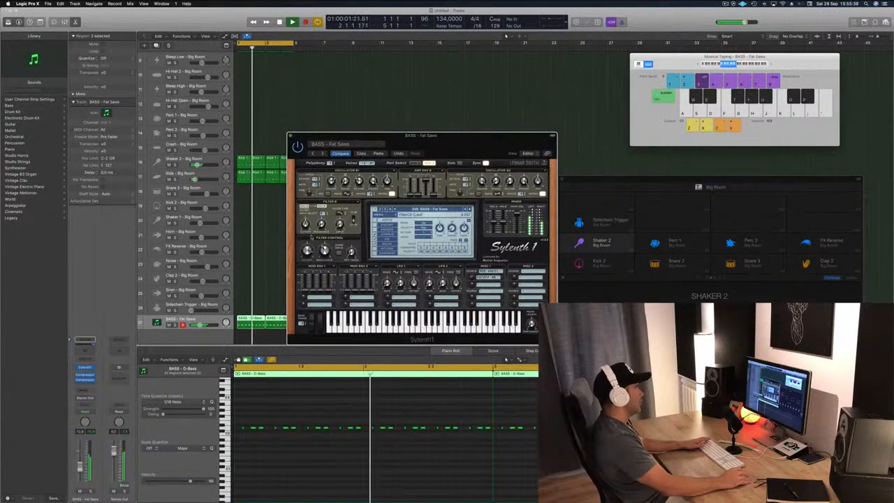
left_click_drag(407, 143, 390, 141)
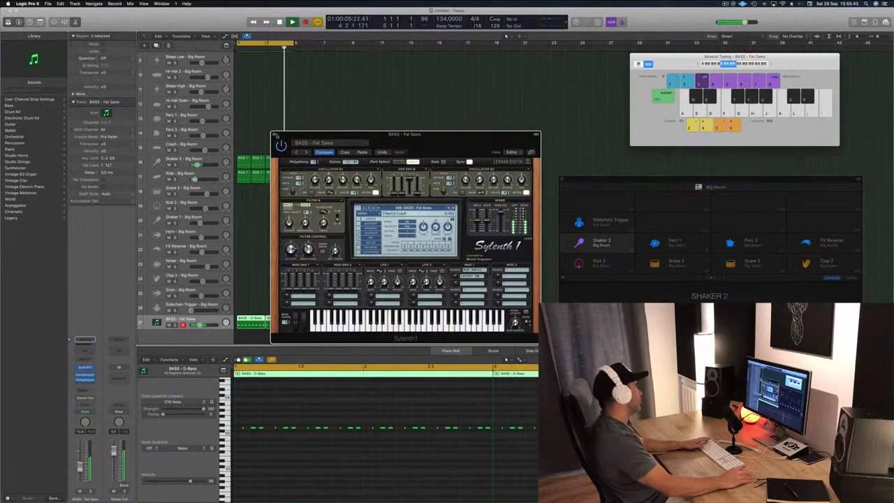
left_click(275, 135)
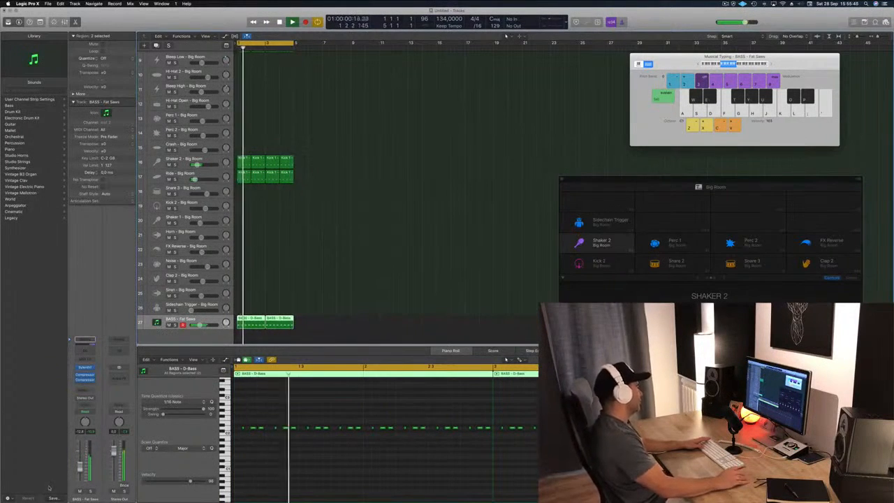
Insert a stereo Echo on the Clap 1 track and restart playback to hear it.
scroll(373, 287, "up", 1)
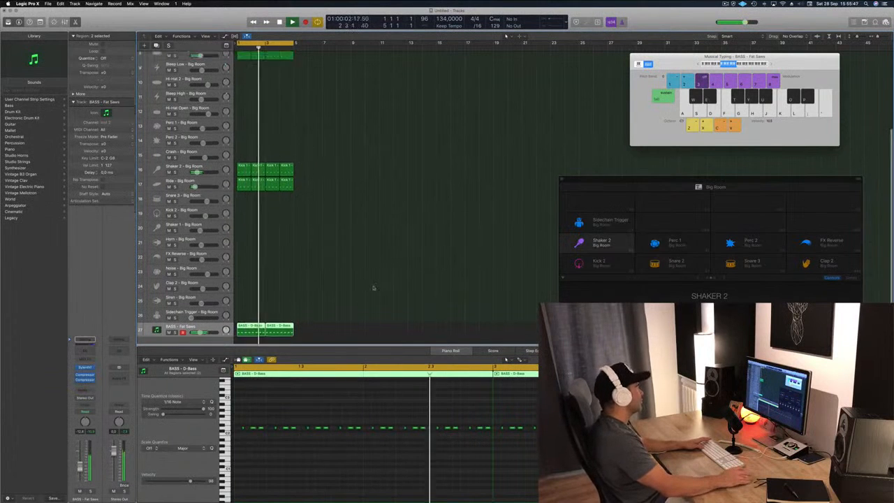
scroll(373, 287, "up", 8)
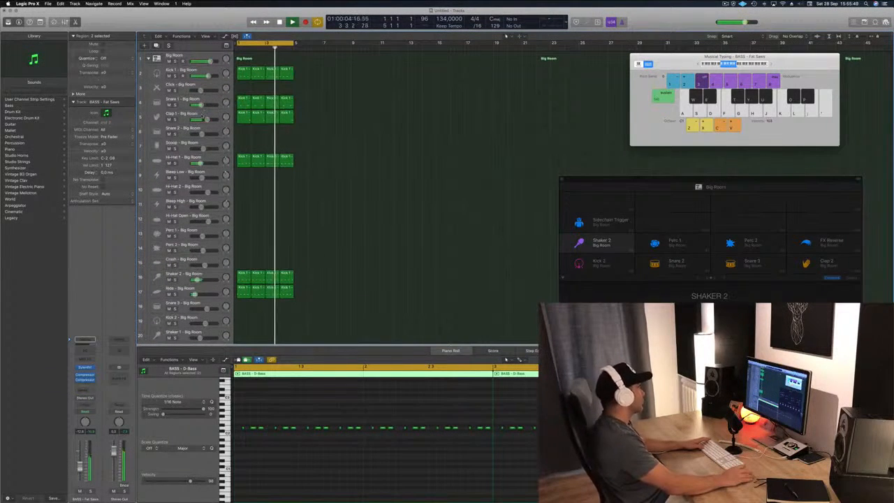
left_click(199, 114)
key("space")
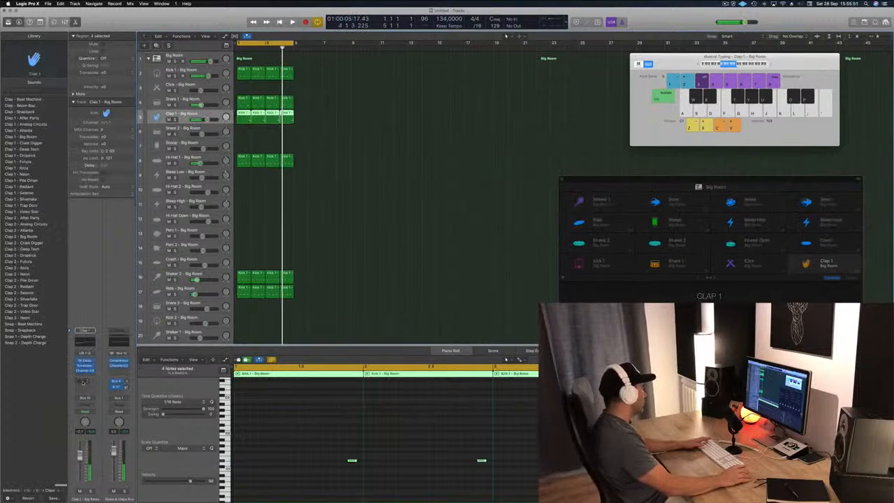
left_click(91, 376)
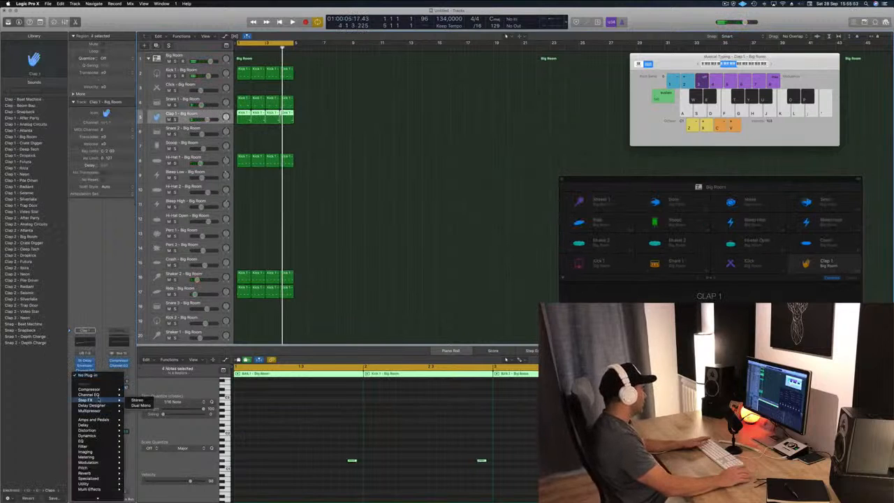
mouse_move(109, 428)
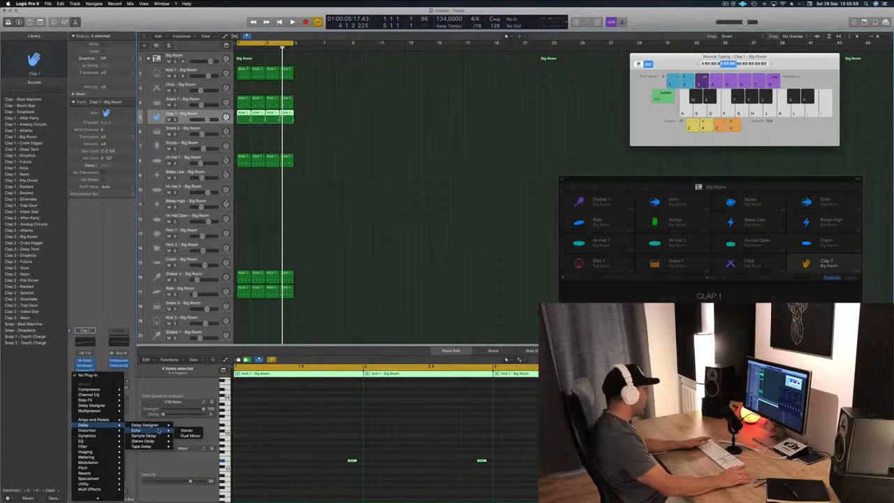
left_click(184, 431)
key("space")
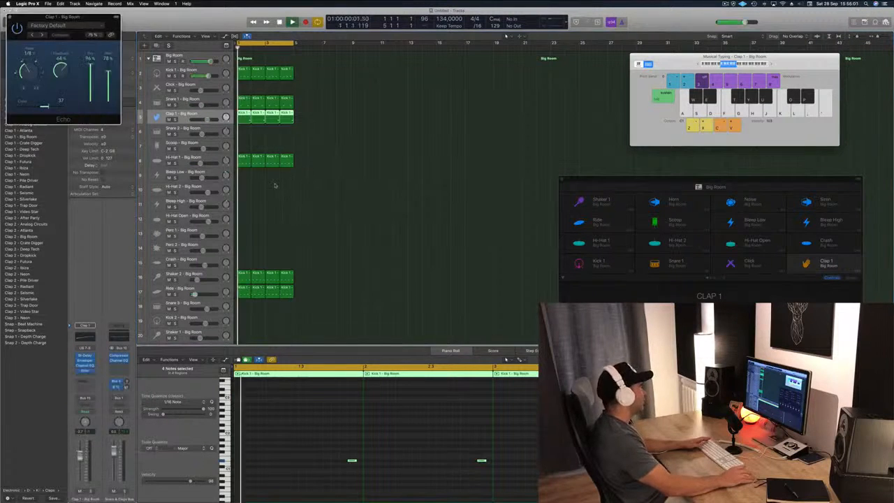
Set the Clap 1 Echo's feedback to 74% while listening and close the plug-in window.
left_click_drag(205, 45, 427, 162)
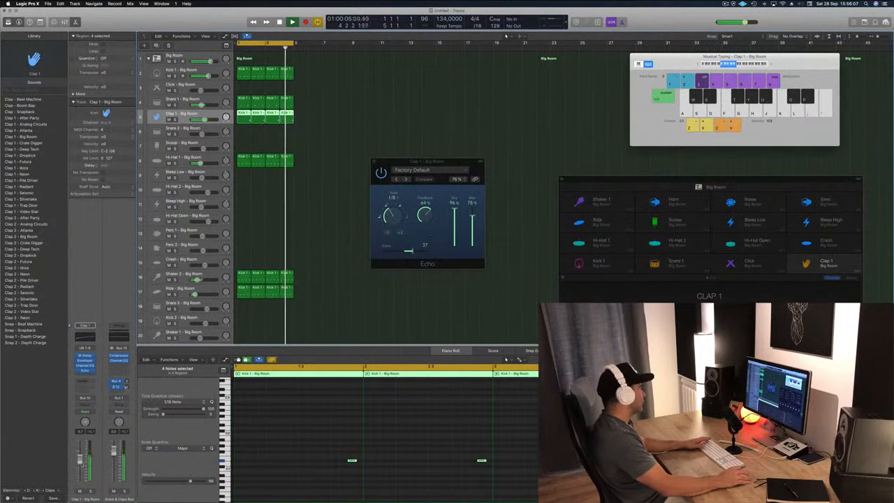
left_click_drag(425, 215, 430, 216)
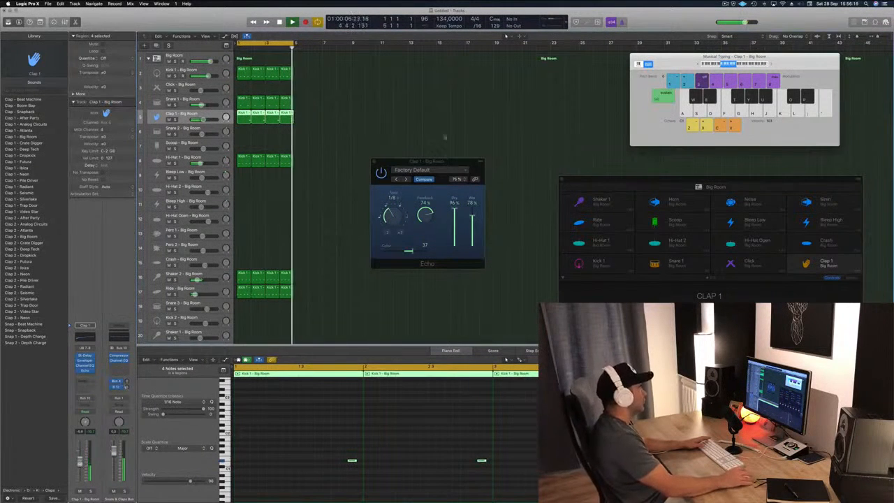
left_click_drag(376, 163, 344, 160)
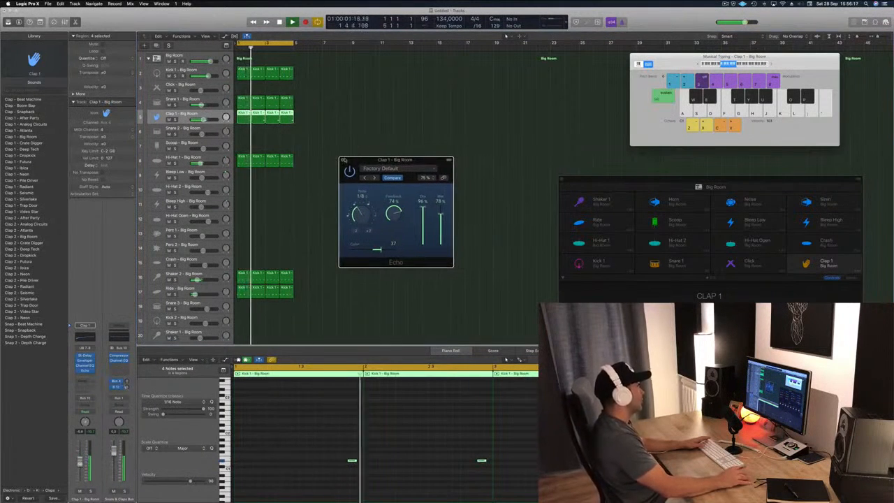
left_click(342, 160)
Create a duplicate of the BASS - Fat Saws track with the same instrument and effects.
left_click(328, 279)
scroll(326, 280, "down", 5)
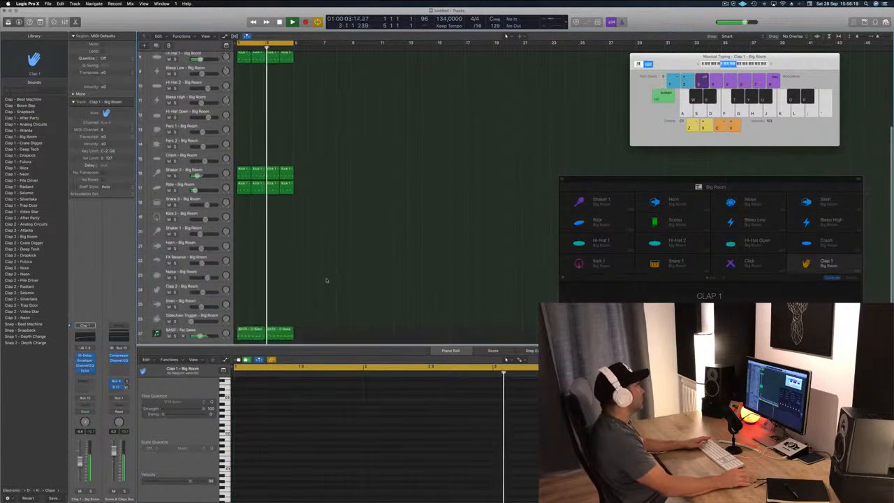
left_click(184, 319)
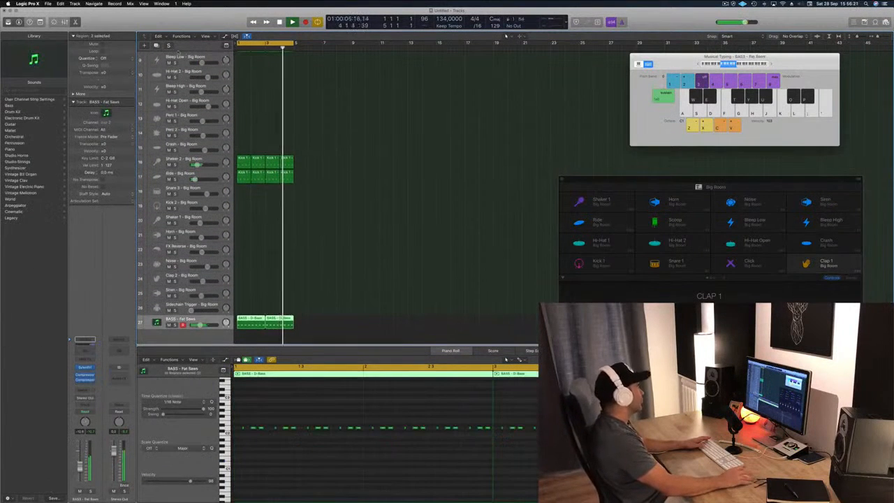
key("super+d")
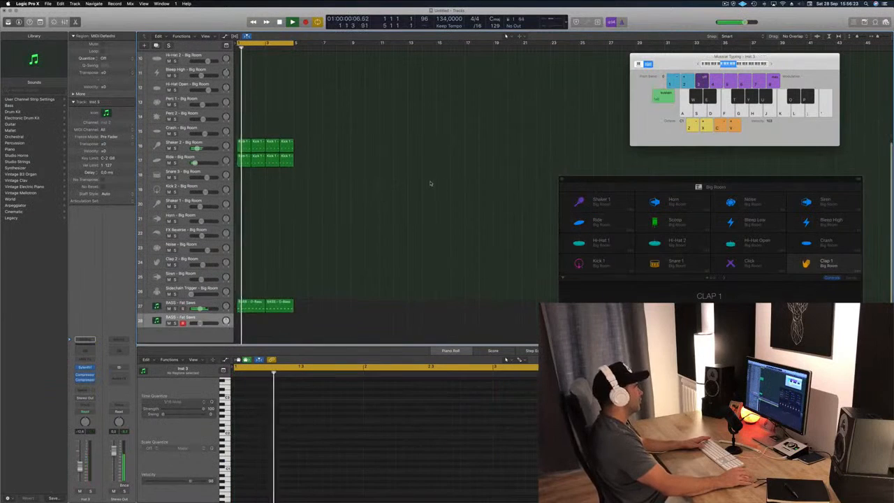
Copy the first D-Bass region onto the duplicated track and delete the copy.
left_click_drag(241, 308, 243, 328)
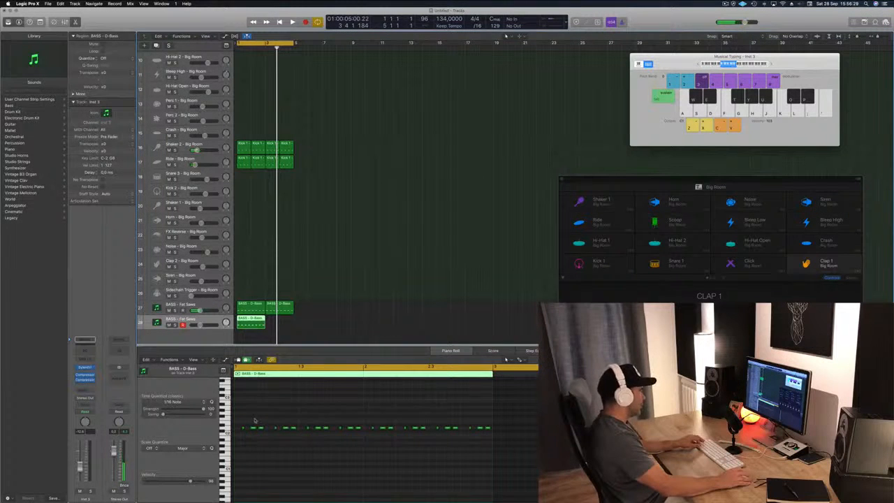
left_click(254, 421)
left_click(285, 323)
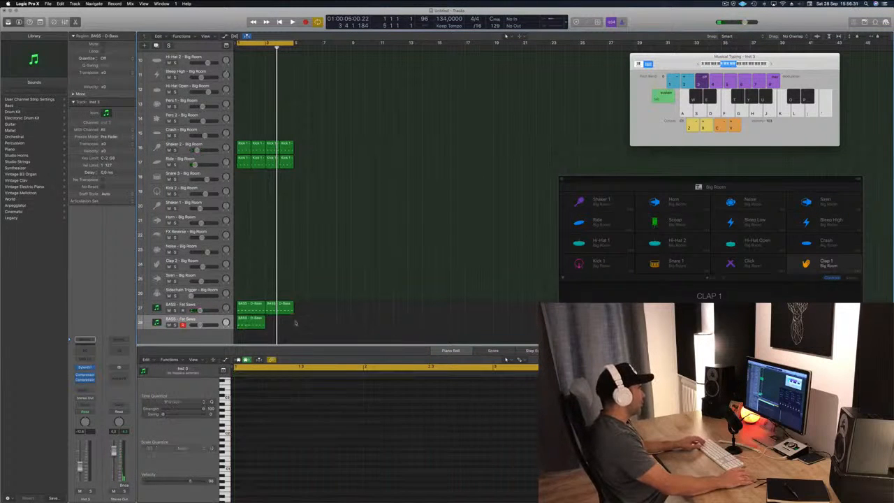
left_click(257, 327)
key("Delete")
Raise the Musical Typing octave to C3 and try out melody notes on the duplicated track over the playing loop.
key("space")
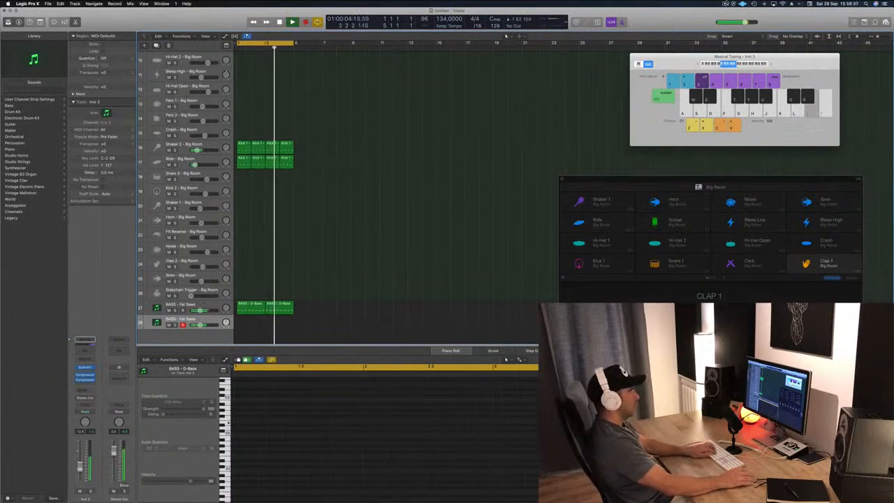
left_click(740, 64)
key("k")
key("h")
key("k")
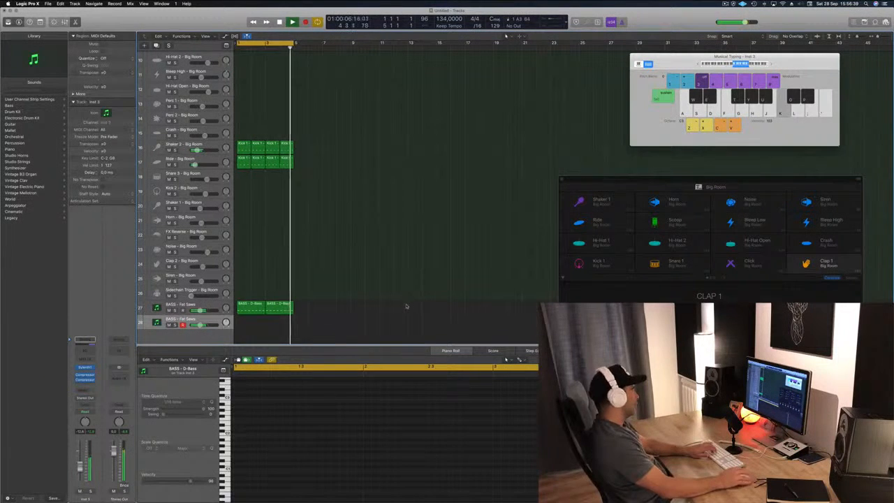
key("l")
key("apostrophe")
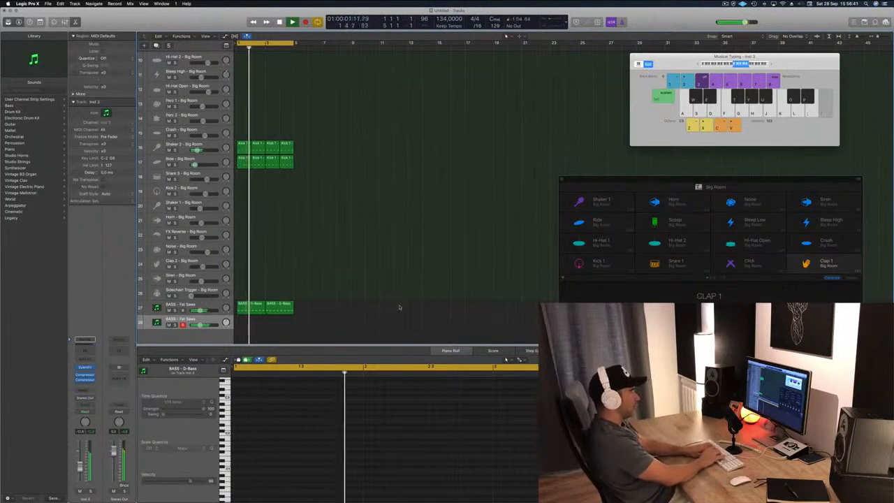
key("l")
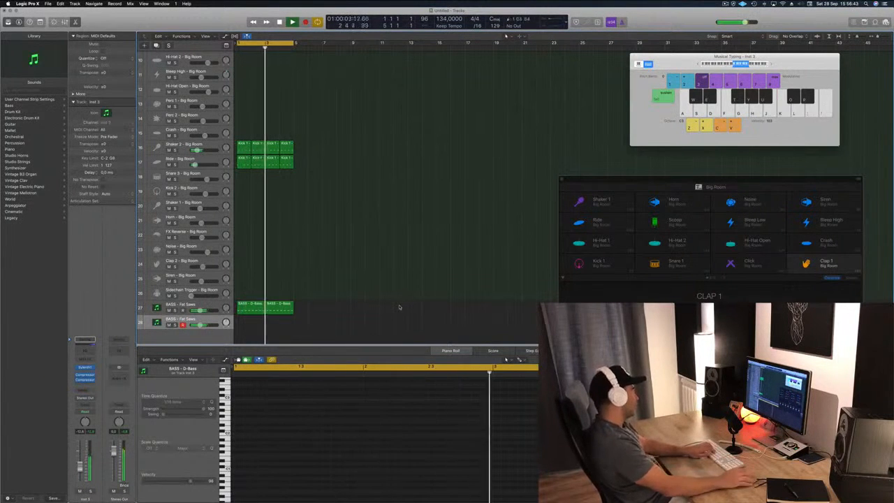
key("l")
key("k")
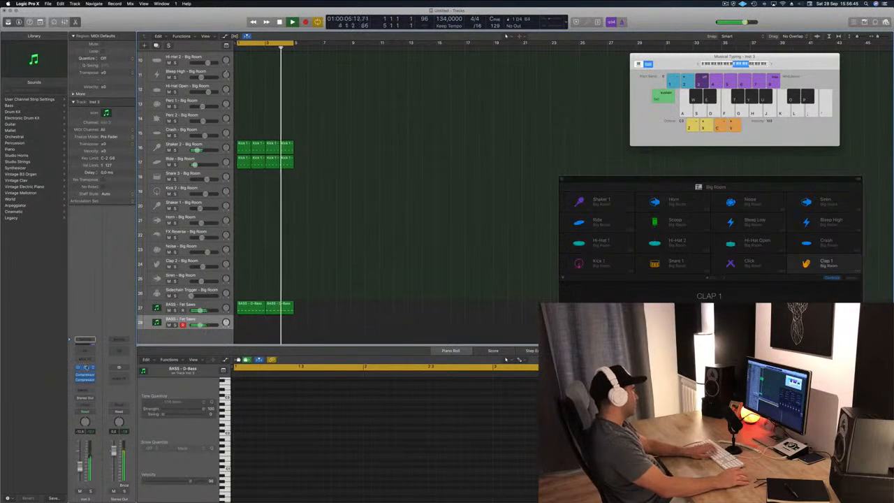
Open Sylenth1 on the duplicated track, clear of the track list, and play test notes with the Fat Saws preset.
left_click(85, 367)
left_click_drag(199, 25, 641, 100)
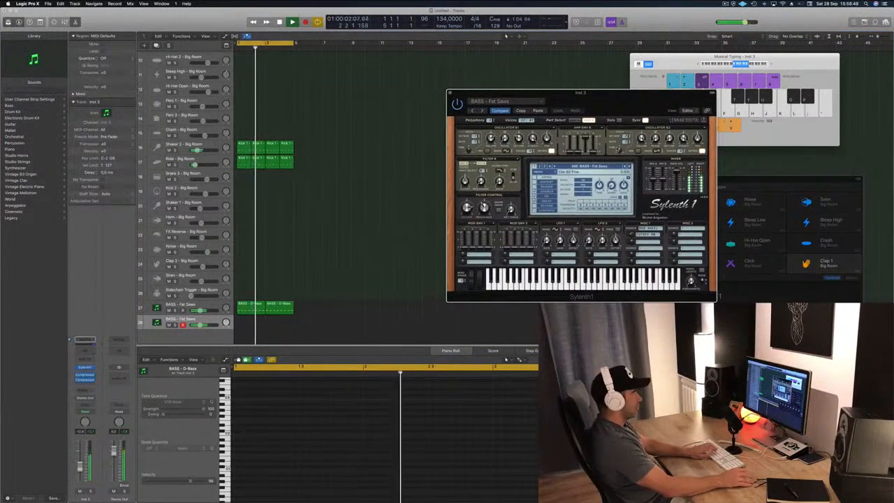
key("k")
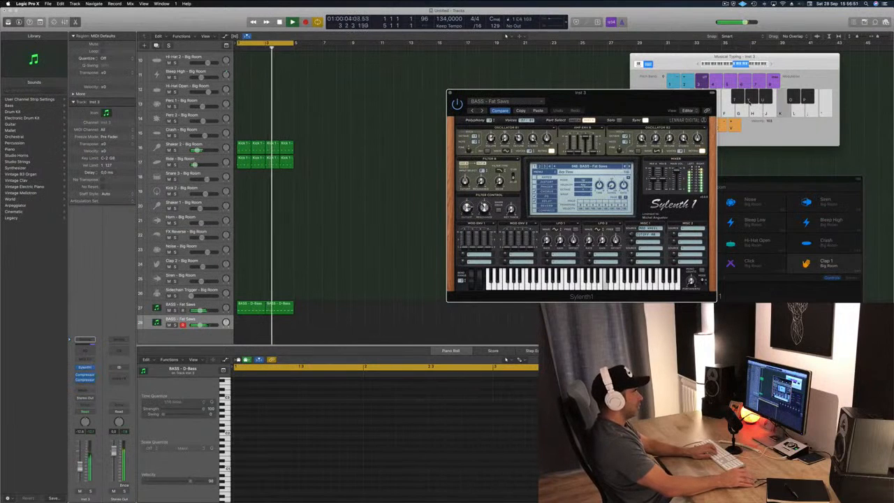
key("semicolon")
key("k")
key("semicolon")
Try out the Feelin Good, Fat Saws and Fat Chorus Bass presets in Sylenth1 with test notes over the playing loop.
left_click(630, 166)
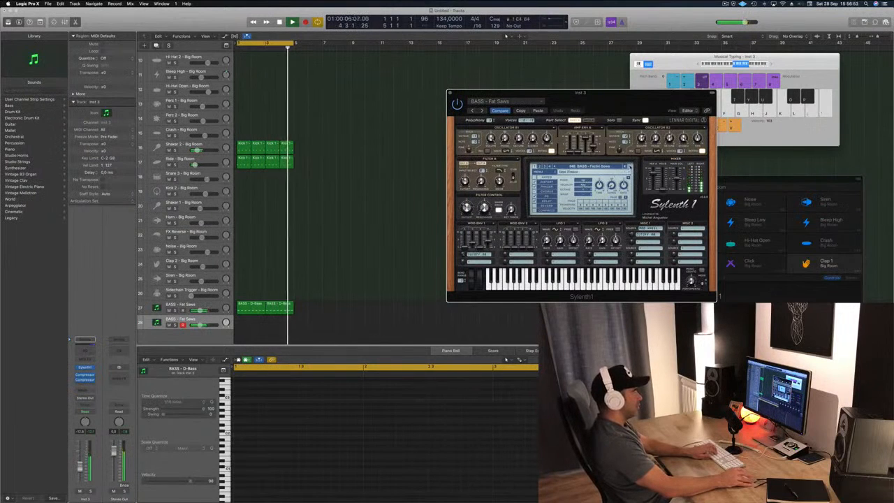
key("semicolon")
left_click(629, 166)
left_click(626, 166)
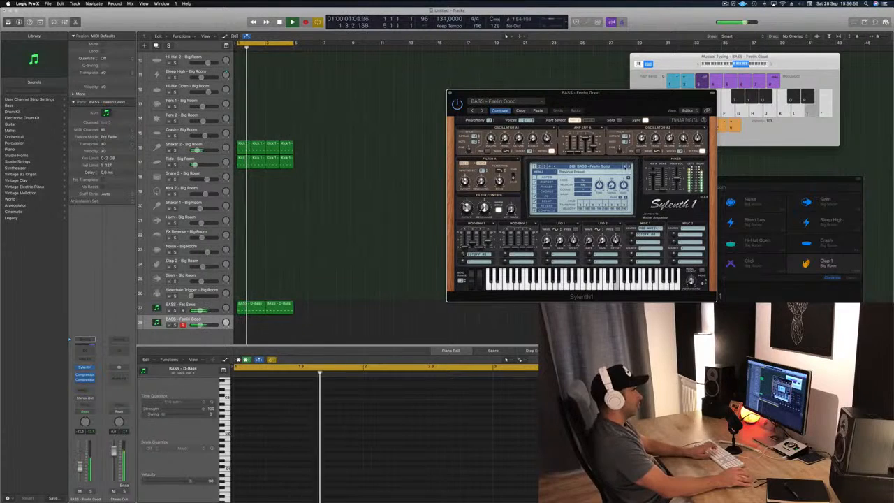
left_click(626, 166)
left_click(625, 166)
key("semicolon")
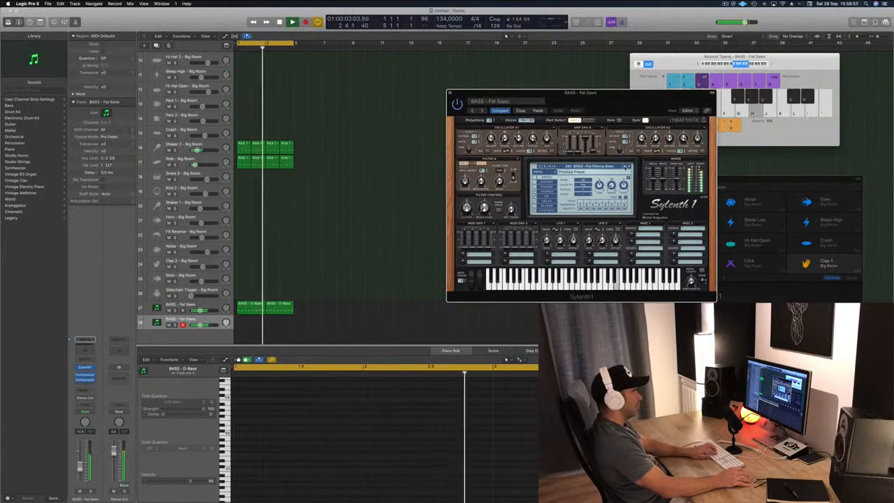
key("l")
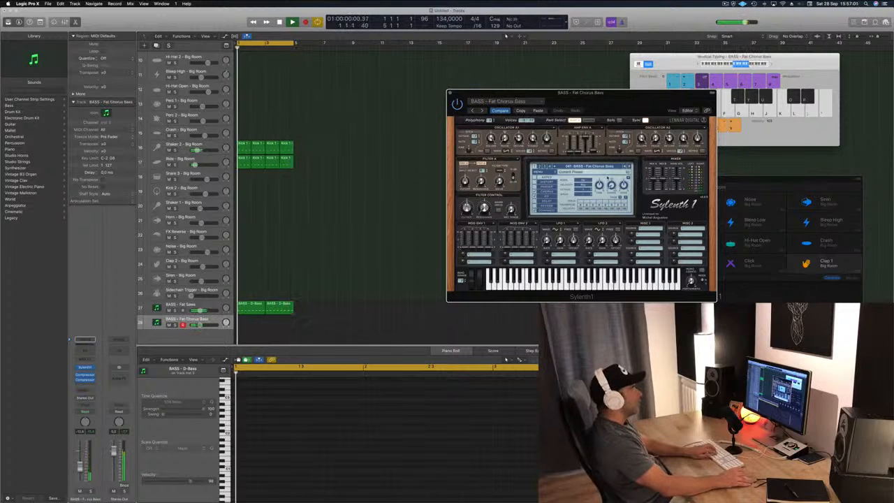
Browse the Sylenth1 preset list from Fat Chorus Bass and step through further bass presets.
left_click(601, 166)
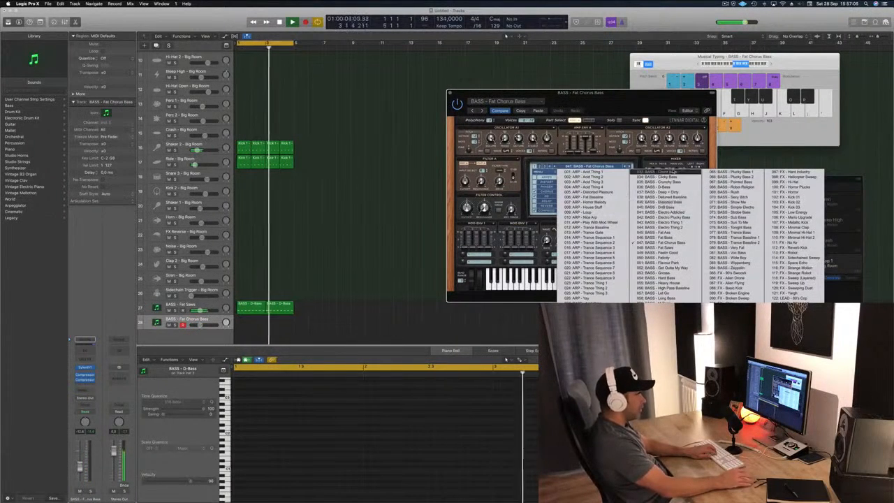
left_click(630, 166)
left_click(630, 166)
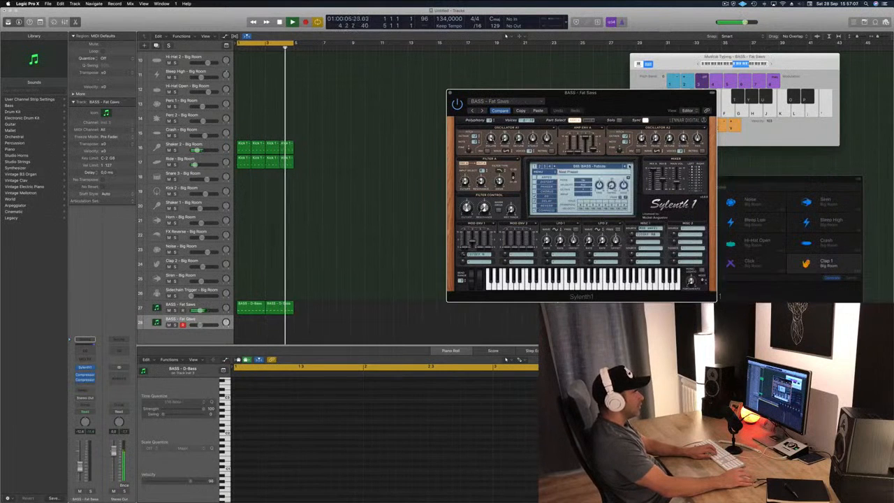
left_click(630, 167)
left_click(630, 166)
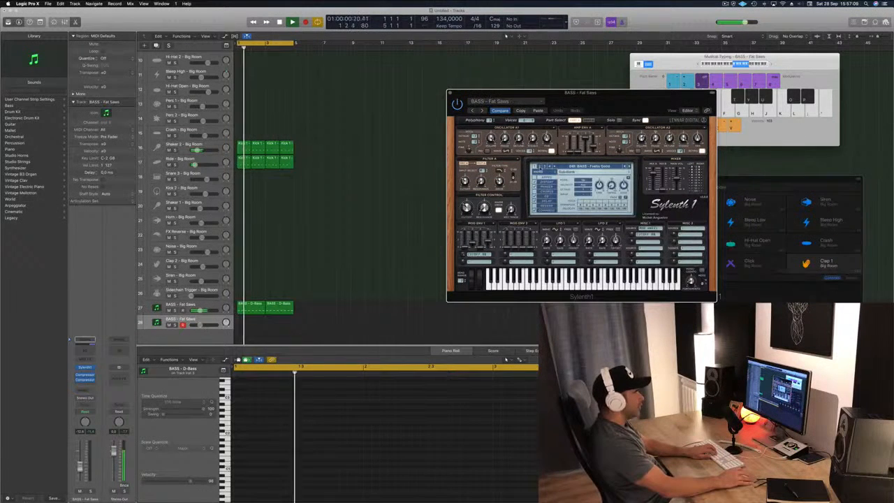
left_click(630, 166)
Load the PAD - Anjuna Pad preset in Sylenth1 on the duplicated track and get Musical Typing ready for lower notes.
left_click(577, 166)
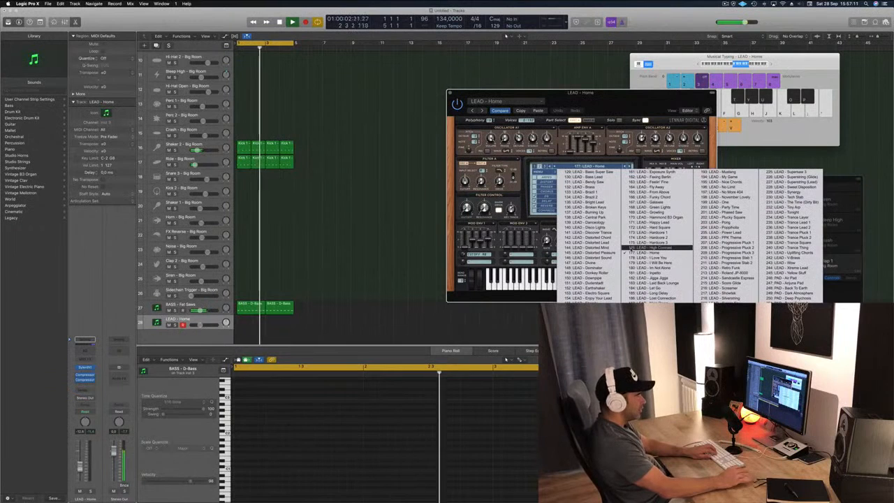
left_click(780, 283)
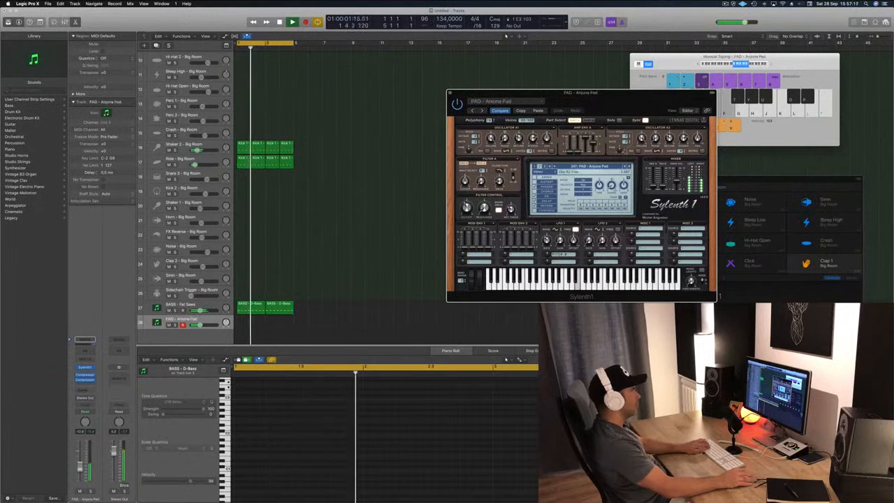
key("super+k")
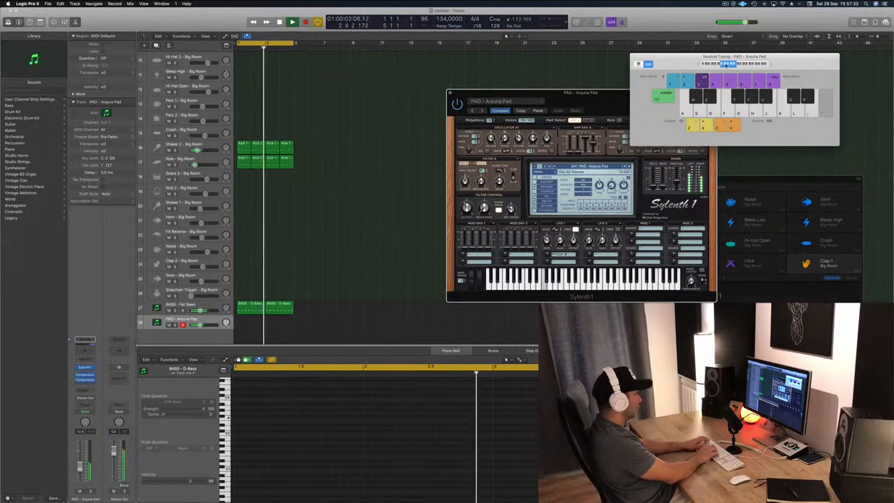
Record long alternating pad notes over the four-bar loop with Musical Typing, and move Sylenth1 clear of the piano roll.
key("r")
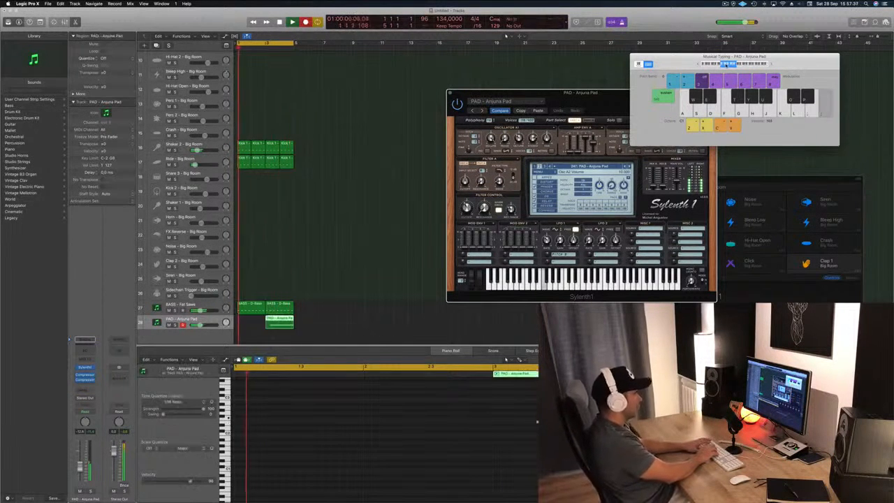
key("semicolon")
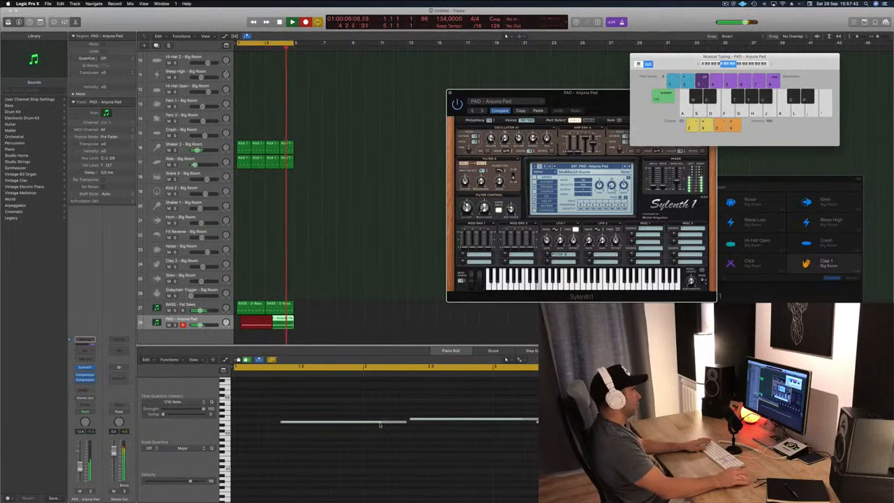
left_click_drag(574, 90, 662, 118)
key("space")
Shift all four recorded pad notes so the first starts at bar 1, and delete the last two notes.
left_click(381, 447)
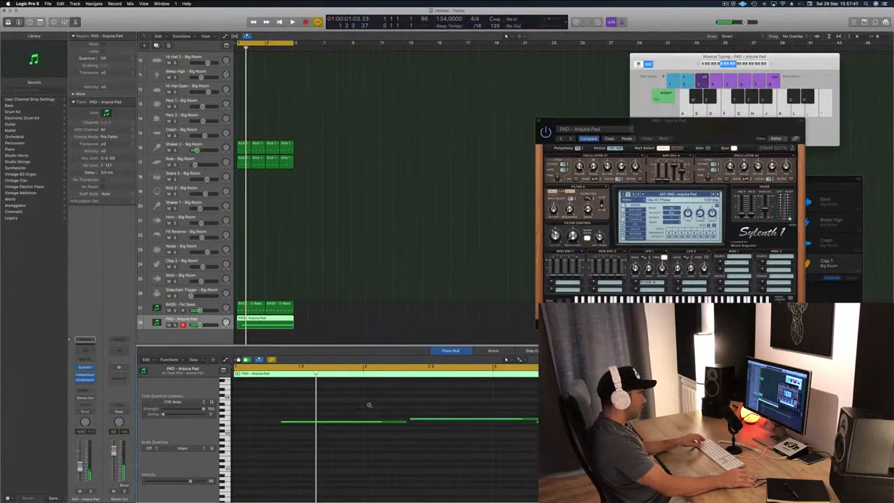
left_click_drag(366, 406, 292, 424)
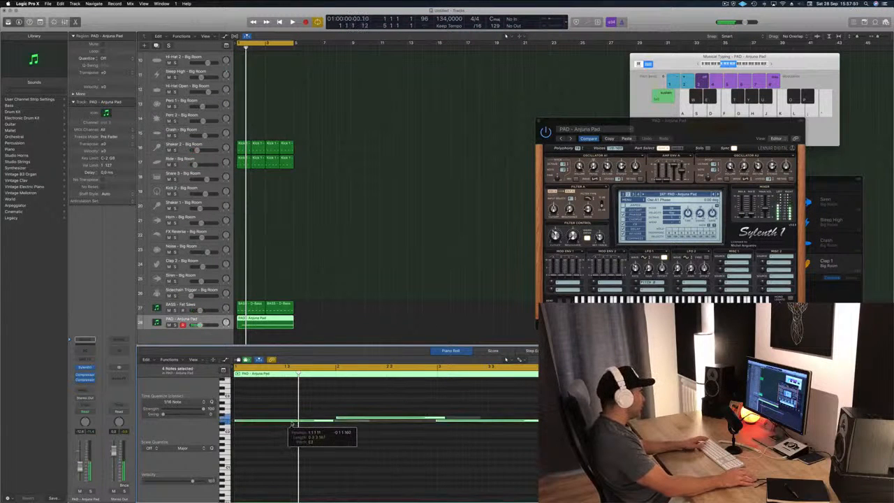
left_click_drag(487, 388, 540, 419)
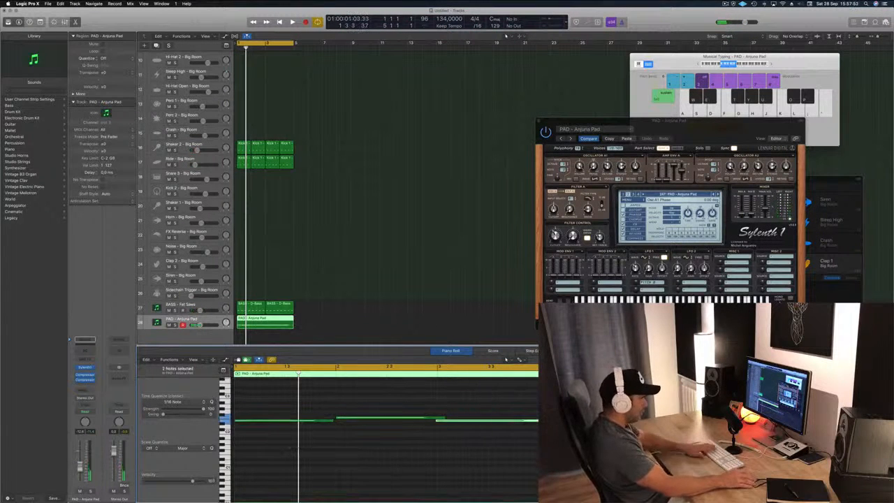
Adjust the ends of the two remaining pad notes so they finish exactly at bar 2 and bar 3.
left_click_drag(383, 400, 306, 447)
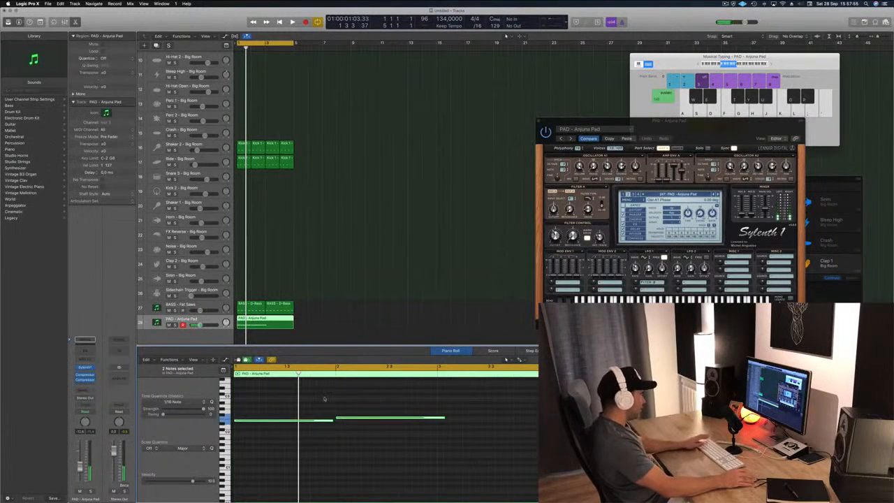
left_click(333, 420)
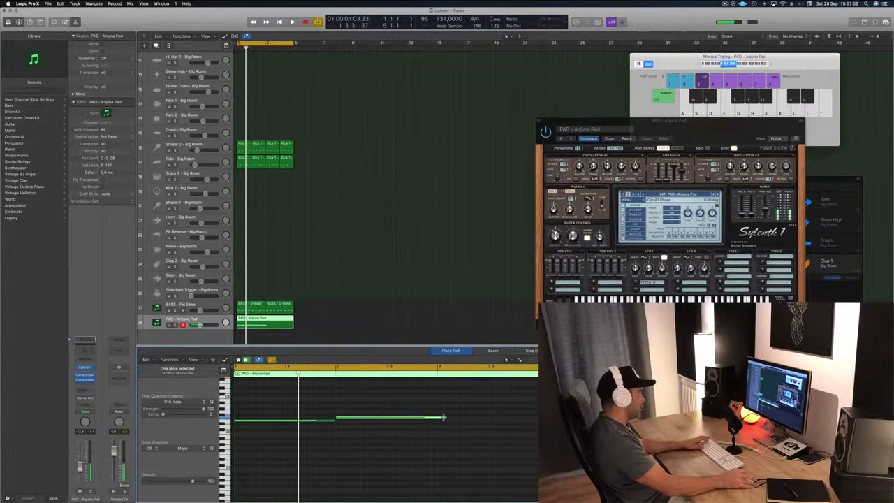
left_click_drag(435, 418, 435, 418)
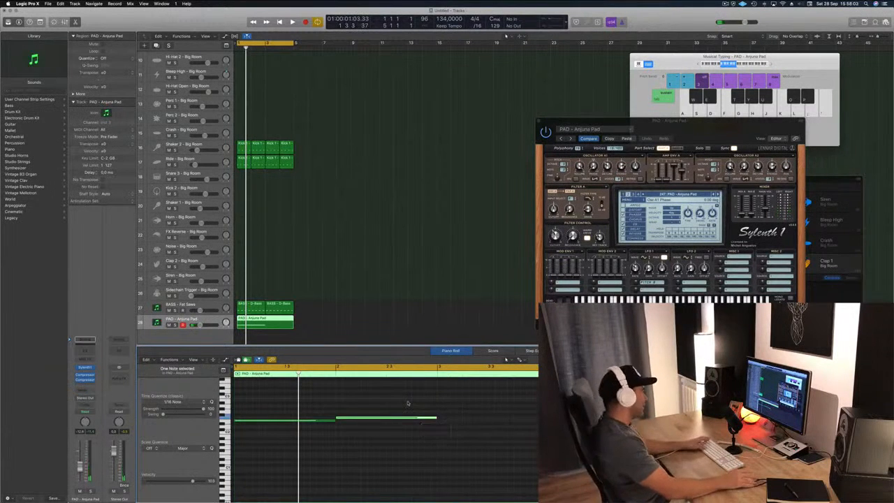
Copy the two pad notes to bars 3 and 4 and play the loop with the whole pattern in view.
key("space")
left_click_drag(500, 398, 514, 425)
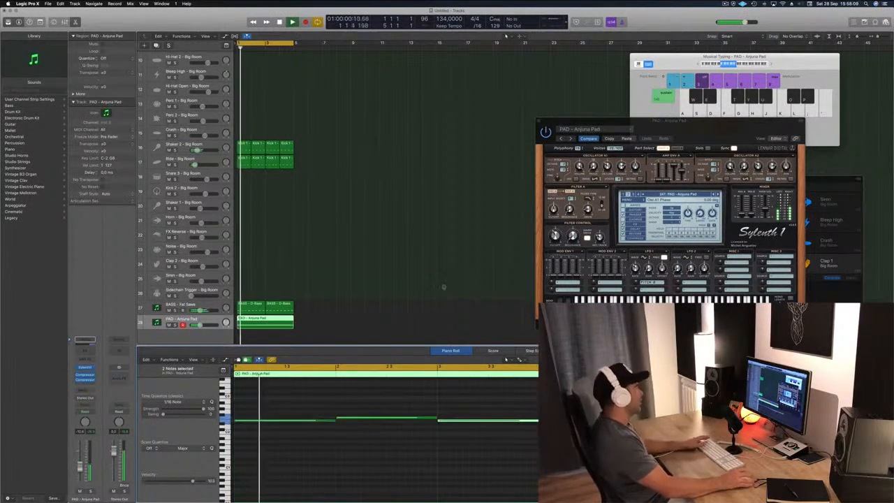
left_click_drag(731, 131, 625, 70)
key("super+Left")
key("super+Left")
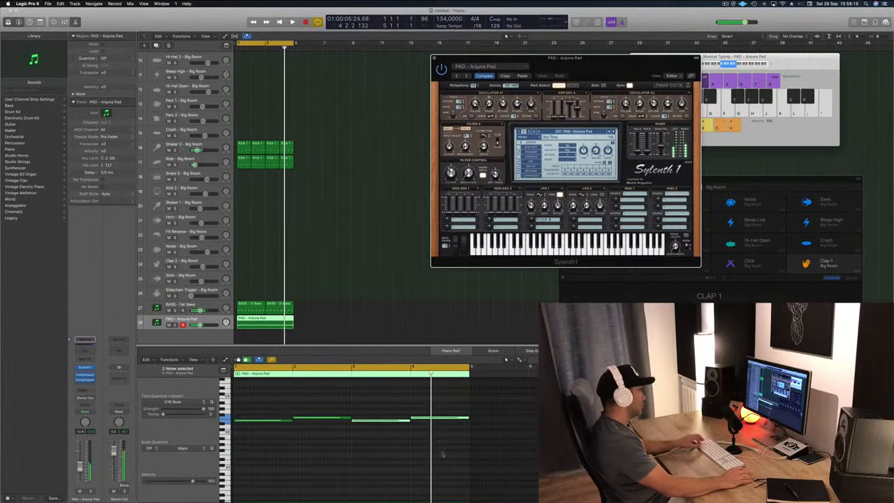
Duplicate all four pad notes one octave higher and play the loop.
left_click_drag(533, 459, 262, 390)
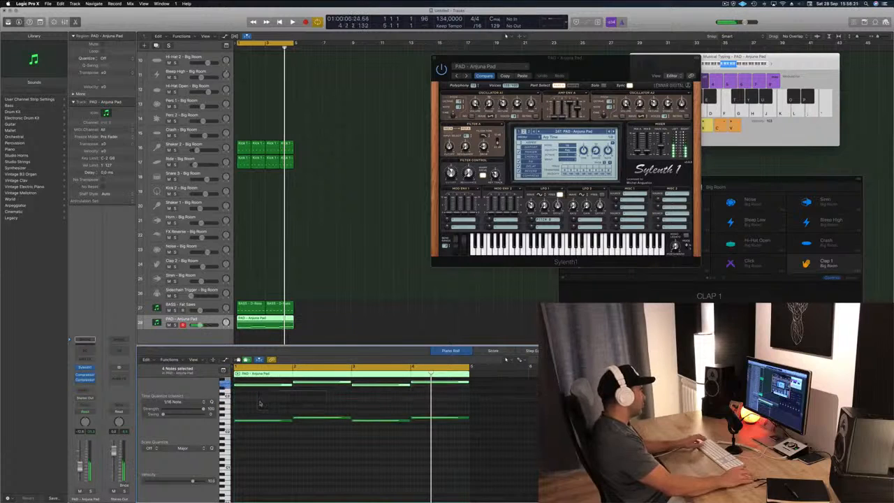
key("space")
left_click_drag(593, 66, 573, 135)
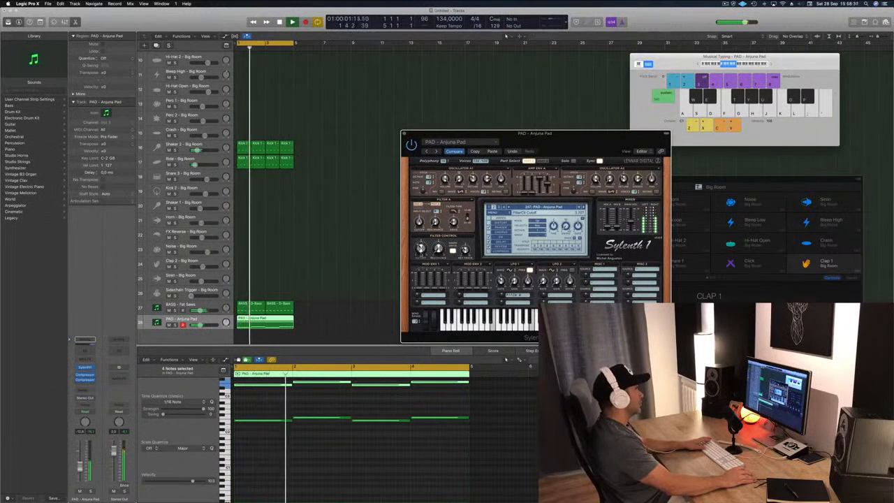
Raise the Anjuna Pad channel volume to about -11.2 dB and close its Sylenth1 window.
left_click_drag(79, 468, 80, 466)
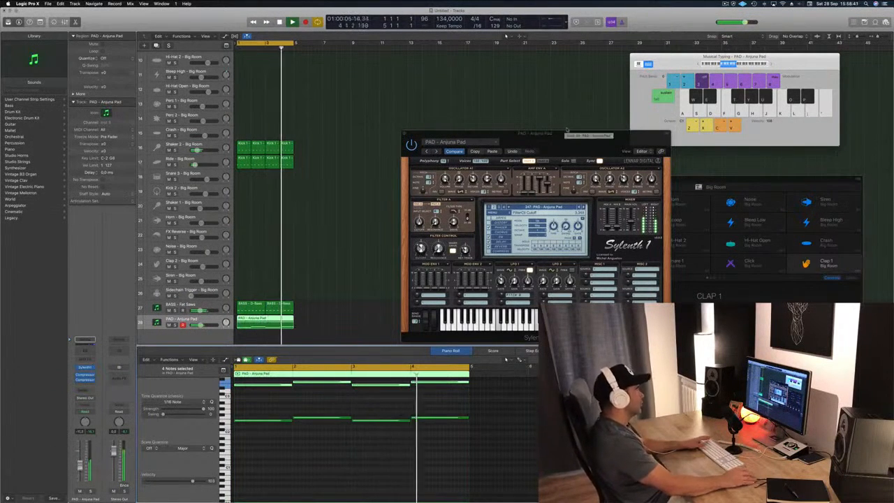
left_click_drag(405, 133, 372, 137)
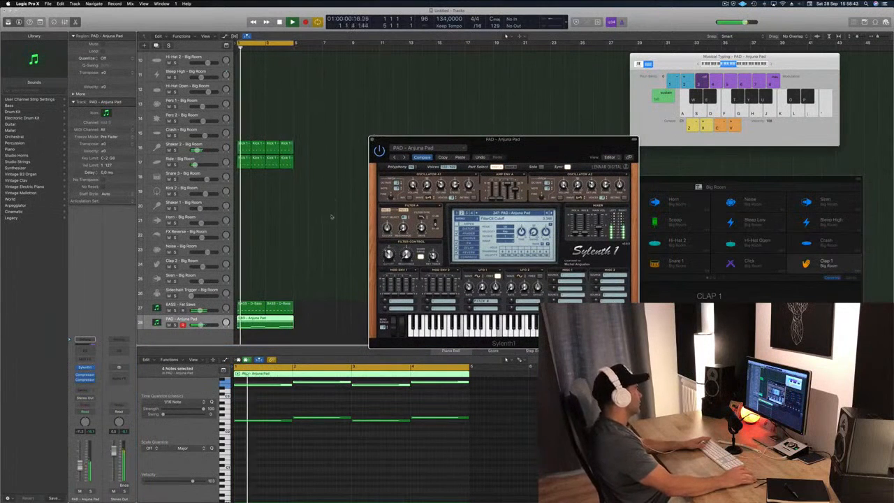
left_click(373, 139)
left_click(412, 241)
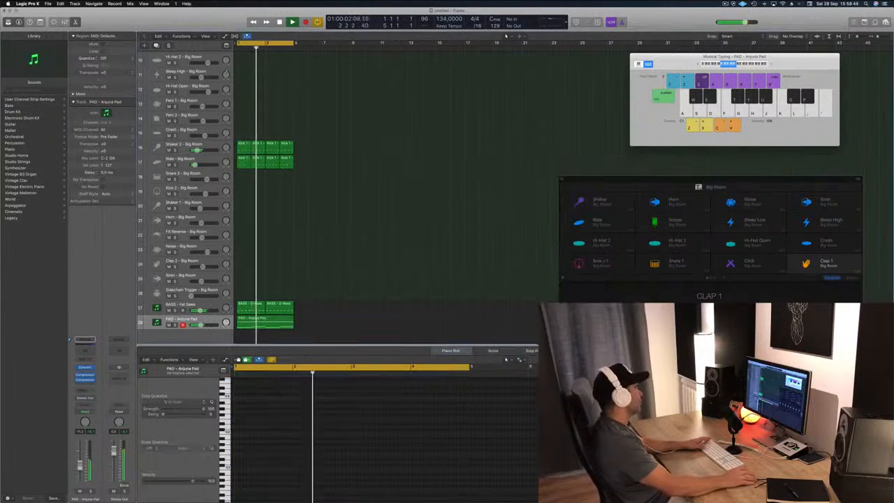
Duplicate the PAD - Anjuna Pad track with its settings and copy the pad region onto the new track.
left_click(215, 322)
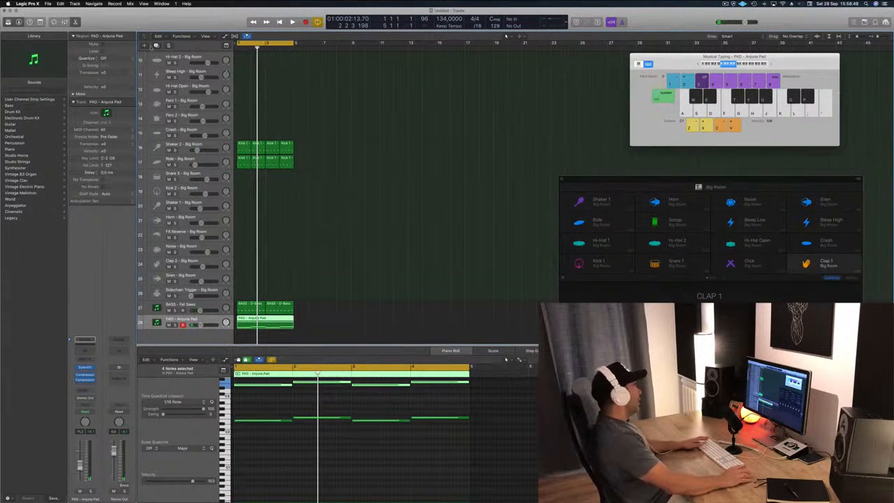
key("super+d")
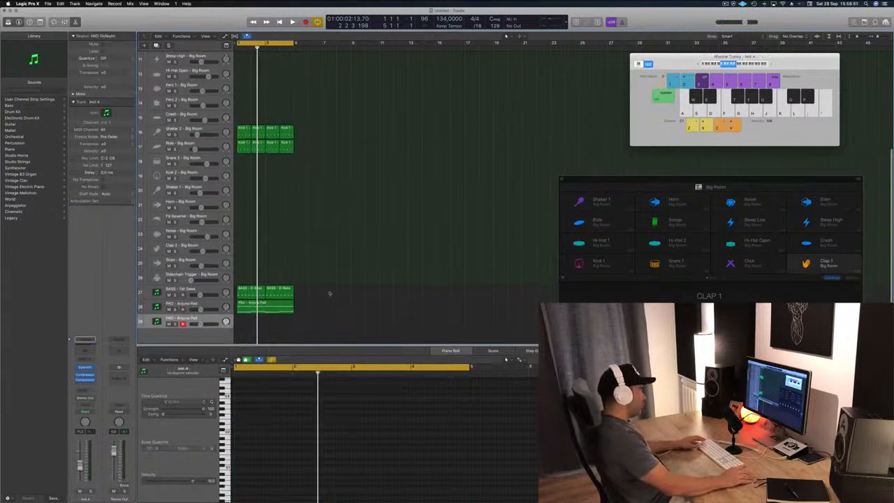
left_click_drag(262, 306, 260, 324)
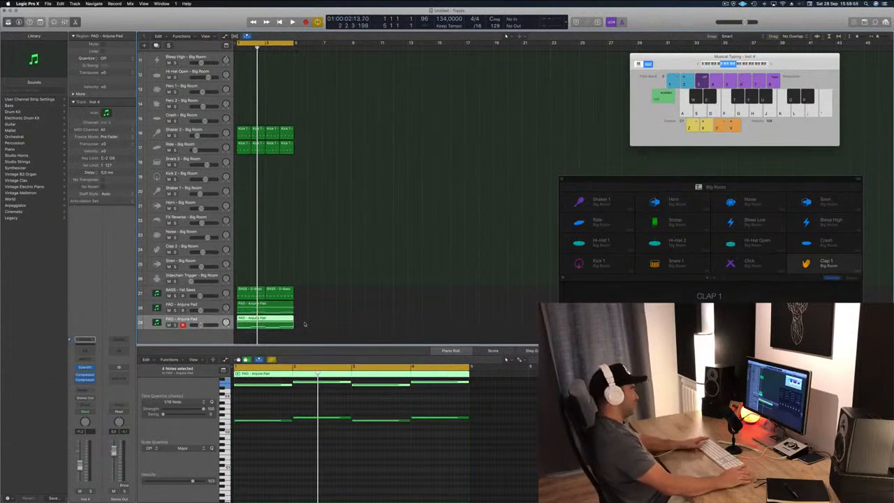
Shorten all eight notes of the copied pad region into brief stabs, move them to beat 3 of each bar and play the loop.
scroll(283, 415, "up", 2)
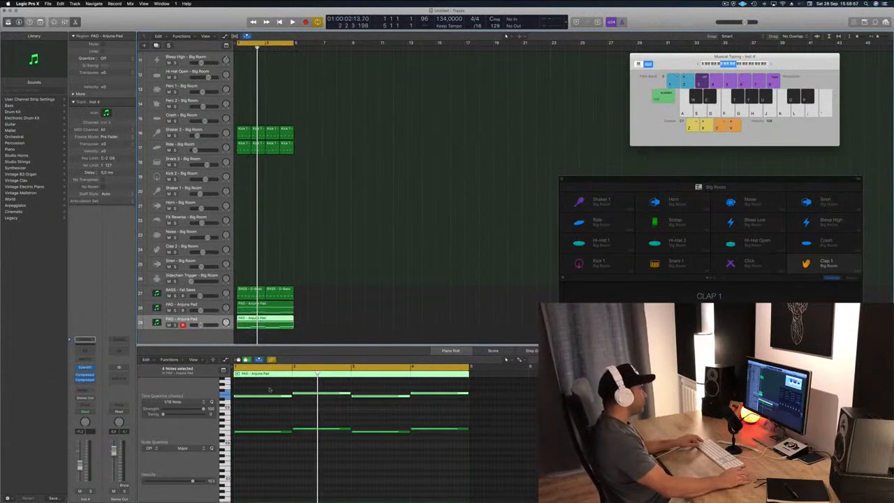
key("super+a")
left_click_drag(468, 393, 427, 395)
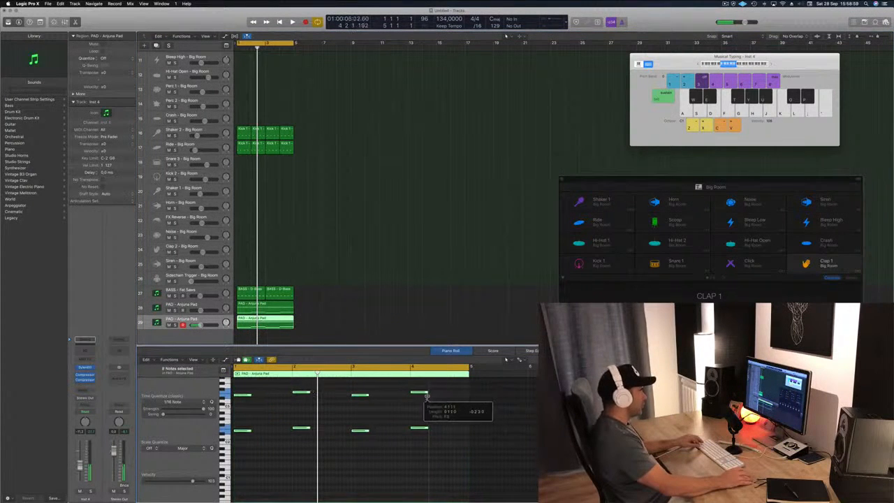
left_click_drag(239, 396, 266, 396)
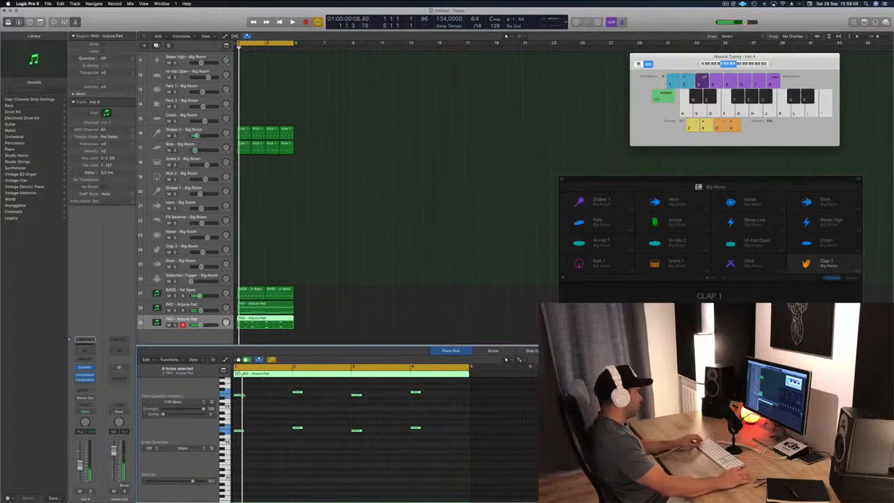
left_click_drag(239, 396, 266, 398)
key("space")
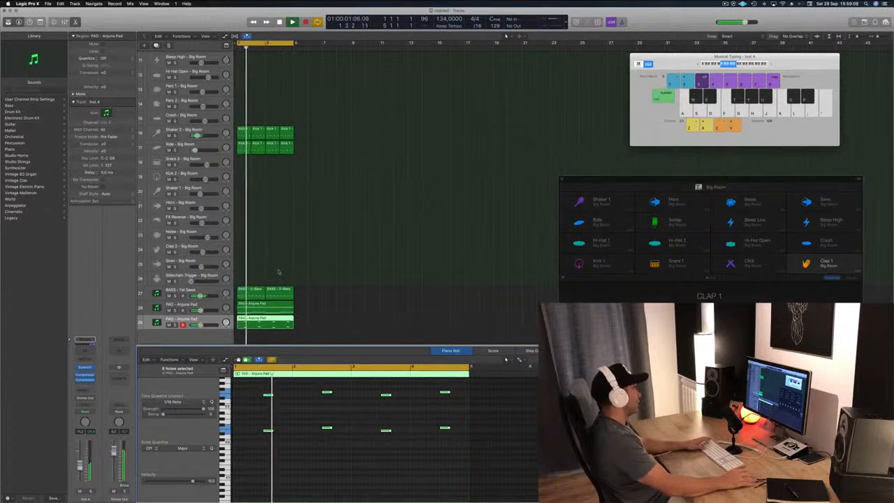
Replay the loop from the start and open Sylenth1 on the duplicated pad track, clear of the track list.
key("Return")
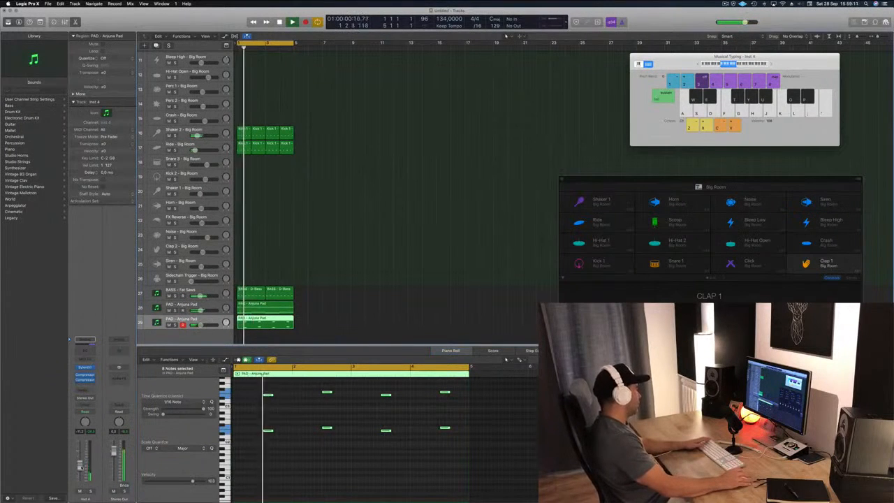
key("v")
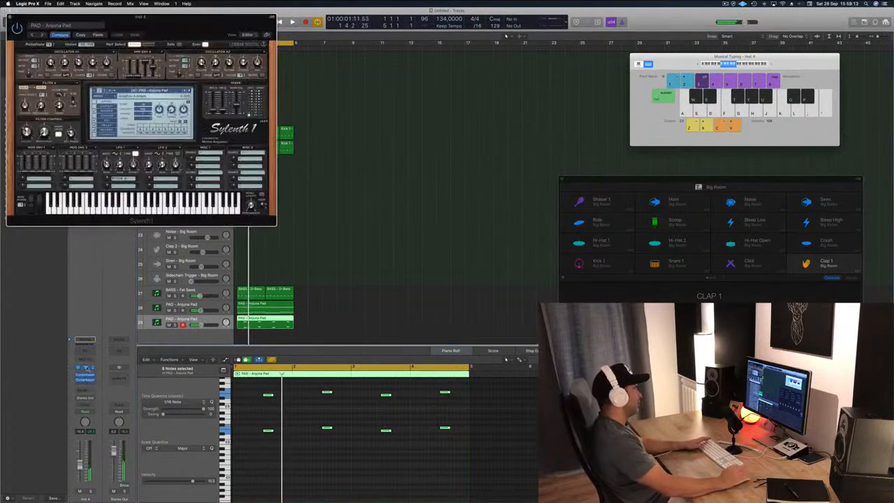
left_click_drag(212, 21, 748, 269)
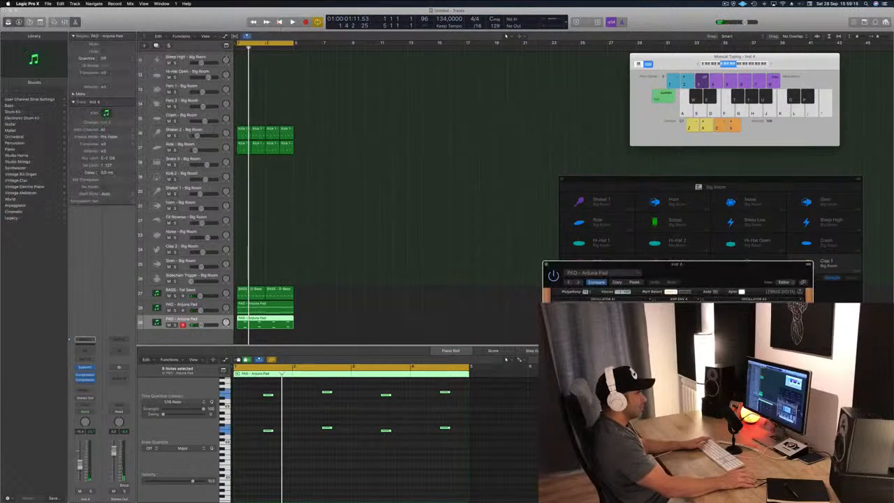
Load the LEAD - Basic Super Saw preset on the duplicated pad track, lower its channel volume and audition it in the loop.
left_click(676, 395)
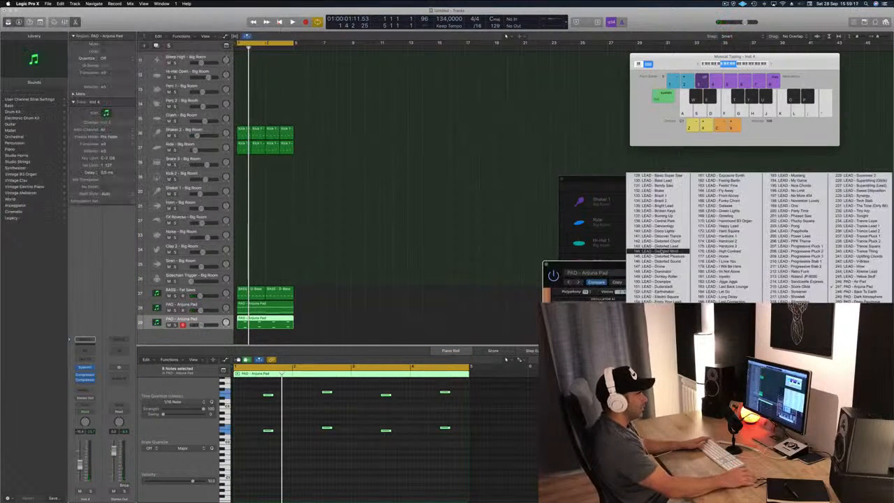
left_click(653, 175)
key("space")
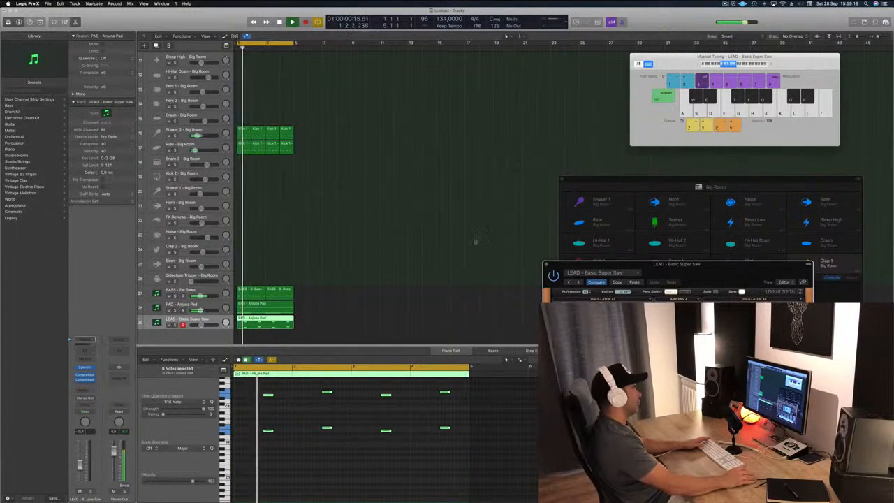
left_click_drag(770, 278, 555, 92)
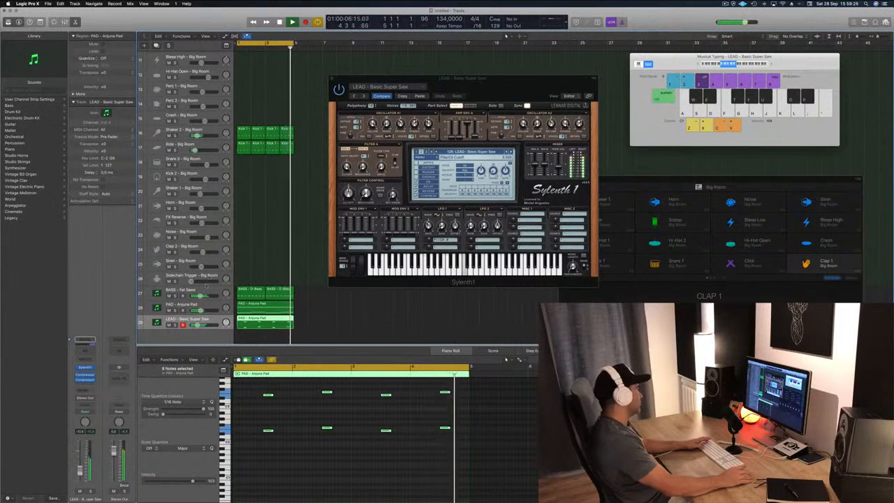
key("space")
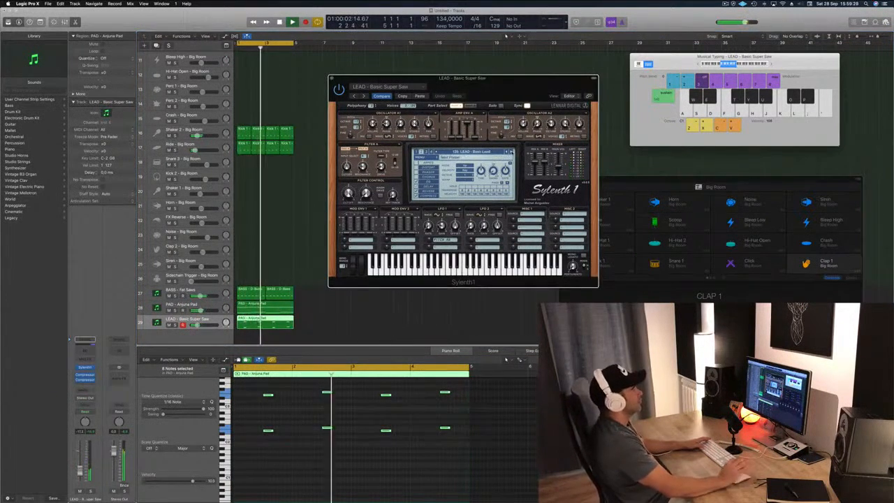
Step through the following lead presets to LEAD - Broken Keys, set the channel volume to about -16 dB and close the Sylenth1 window.
left_click(512, 152)
left_click(512, 152)
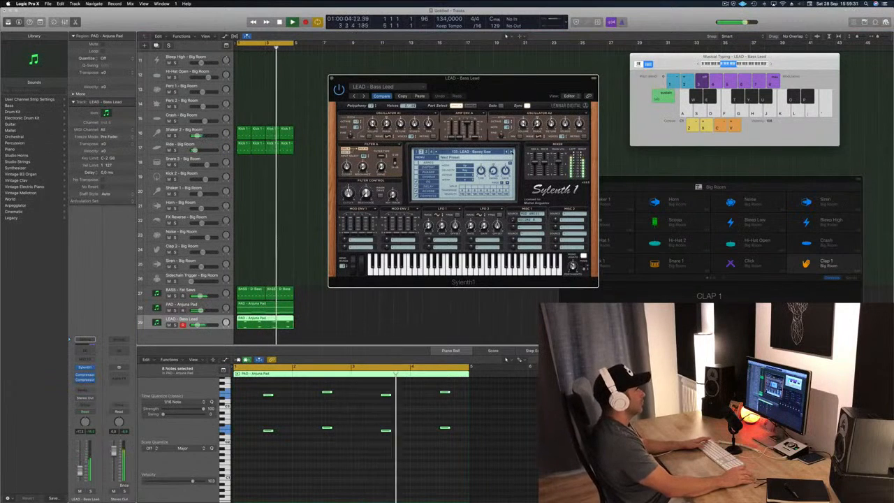
left_click(512, 152)
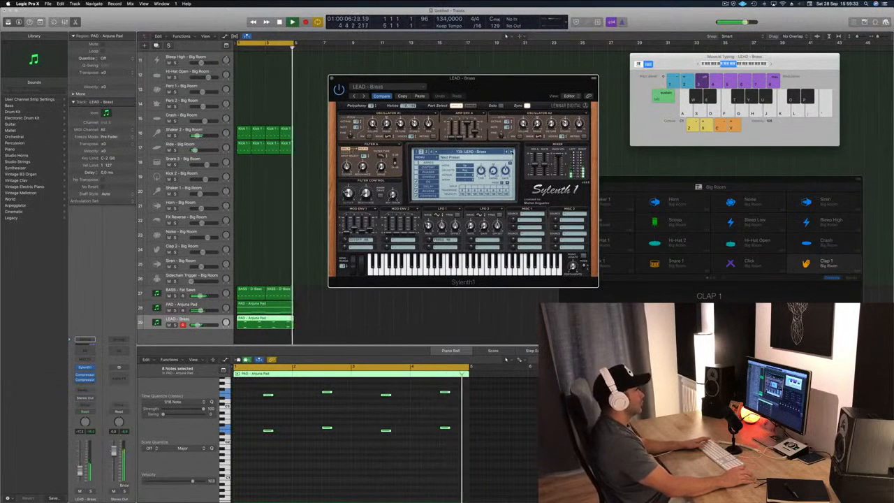
left_click(512, 151)
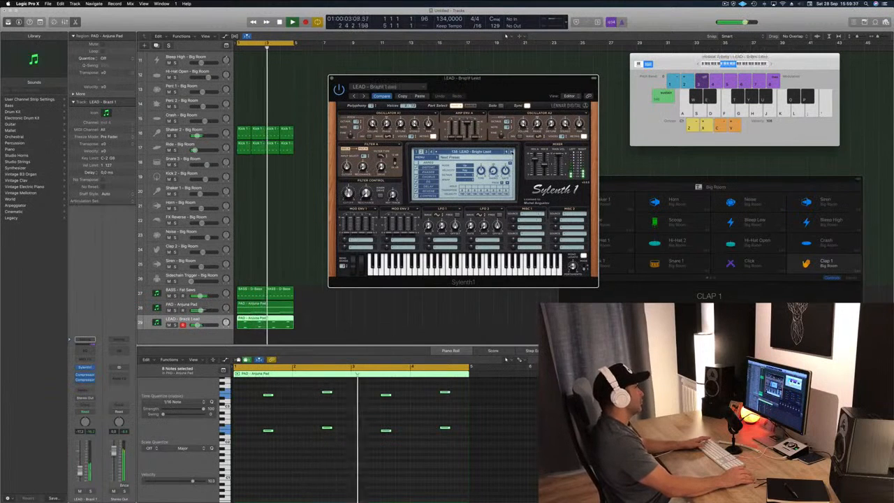
left_click(512, 152)
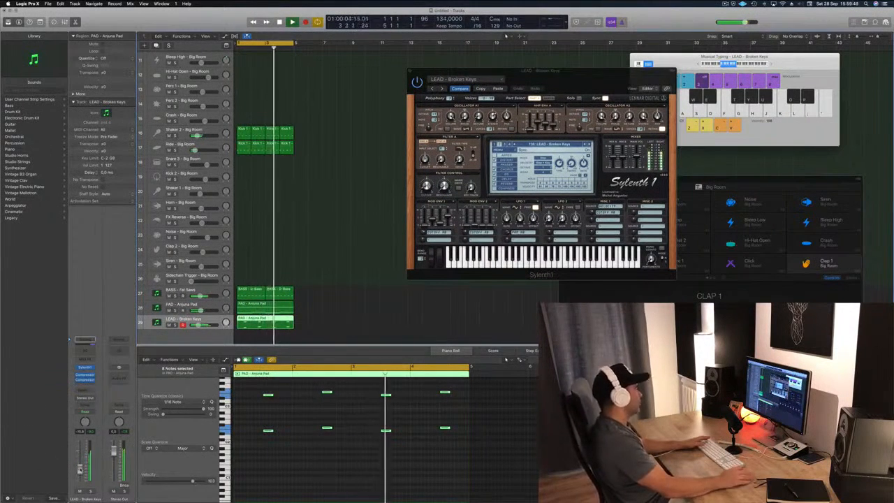
left_click_drag(535, 72, 492, 68)
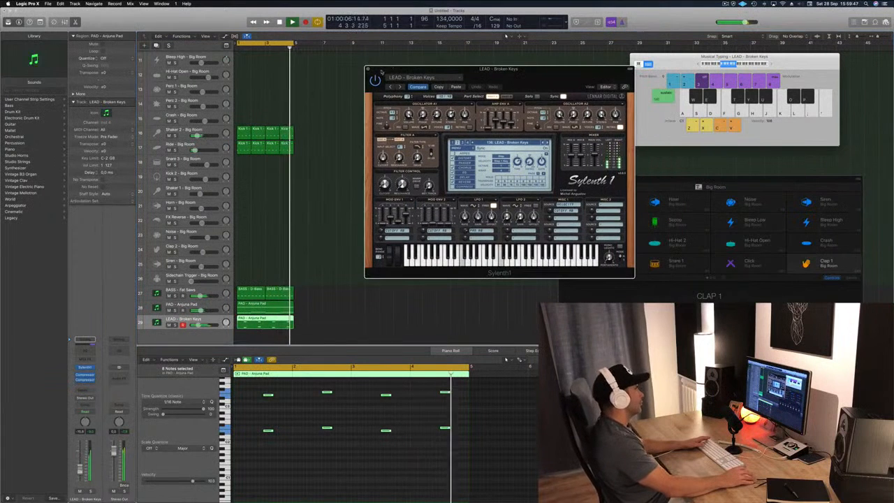
left_click(367, 66)
Copy all regions to bar 5, then copy the resulting eight bars to bar 9 so the arrangement fills 16 bars.
key("super+Left")
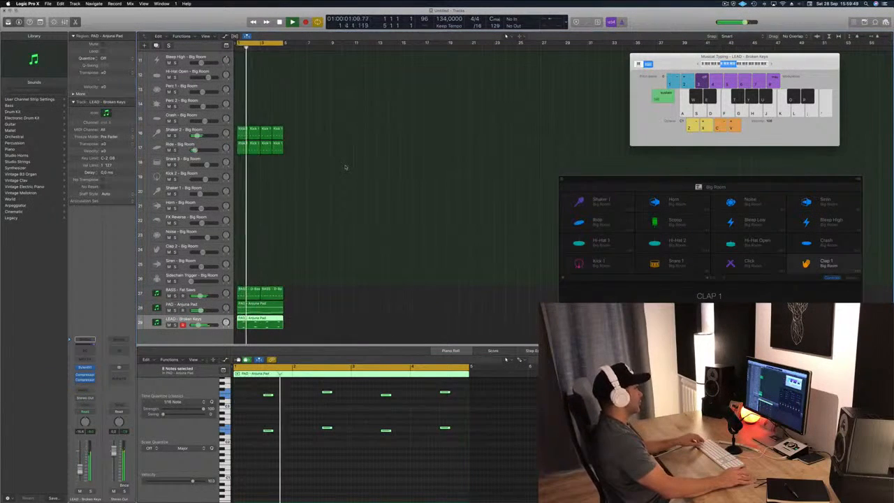
key("super+Up")
key("super+Up")
key("super+Up")
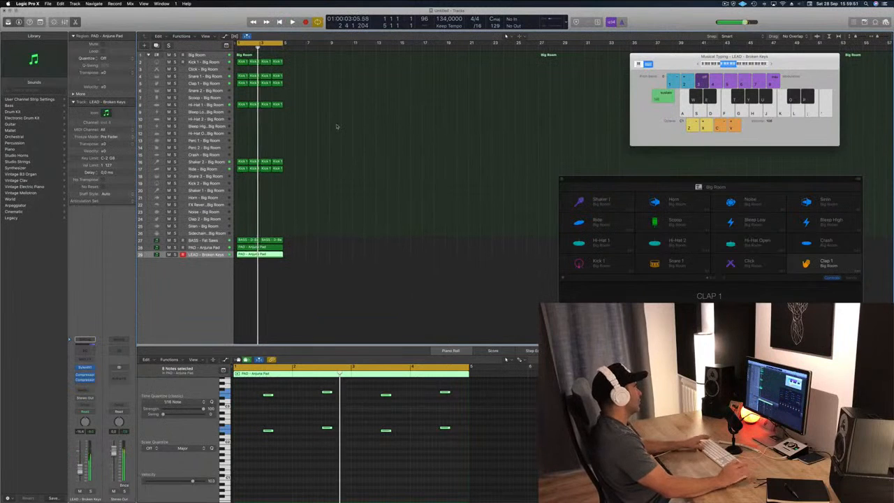
key("super+a")
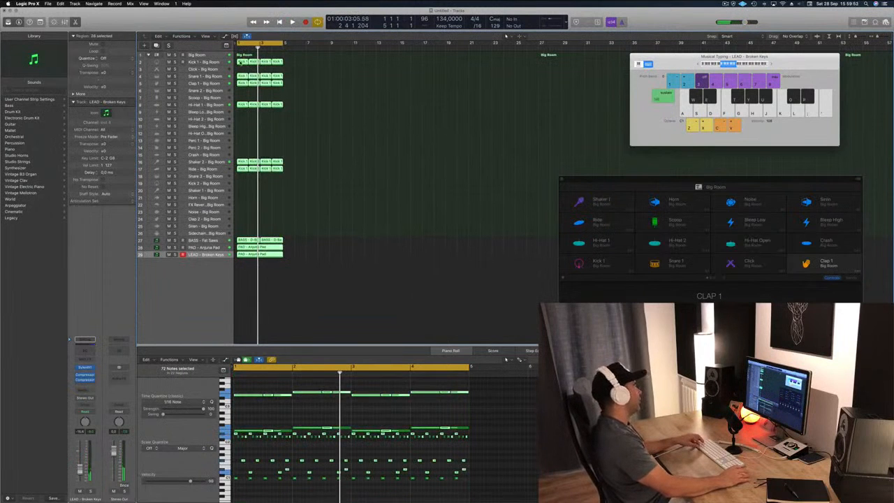
left_click_drag(240, 61, 288, 68)
left_click_drag(354, 59, 239, 293)
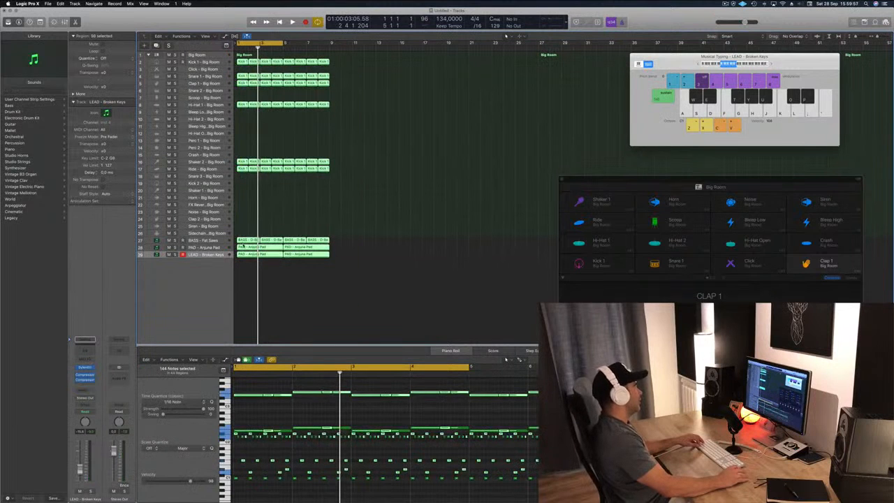
left_click_drag(289, 247, 336, 249)
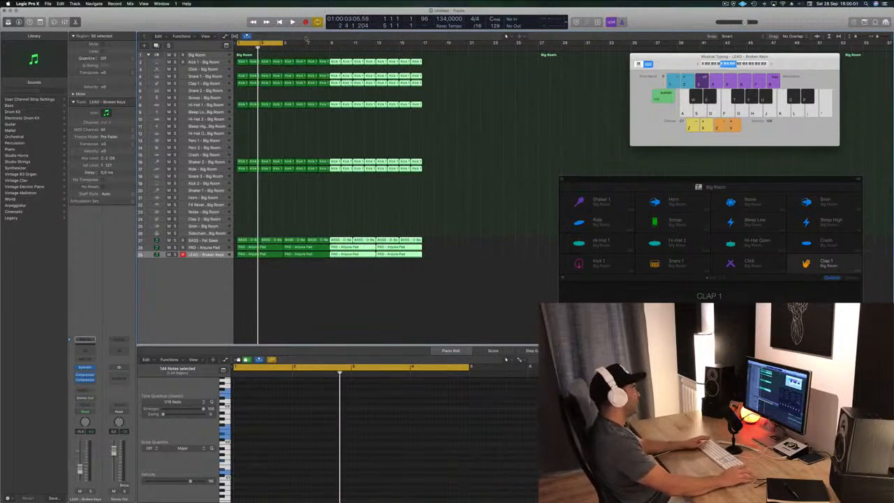
Extend the cycle range to bar 17 and play the arrangement from the start.
key("Return")
key("space")
left_click_drag(283, 43, 420, 52)
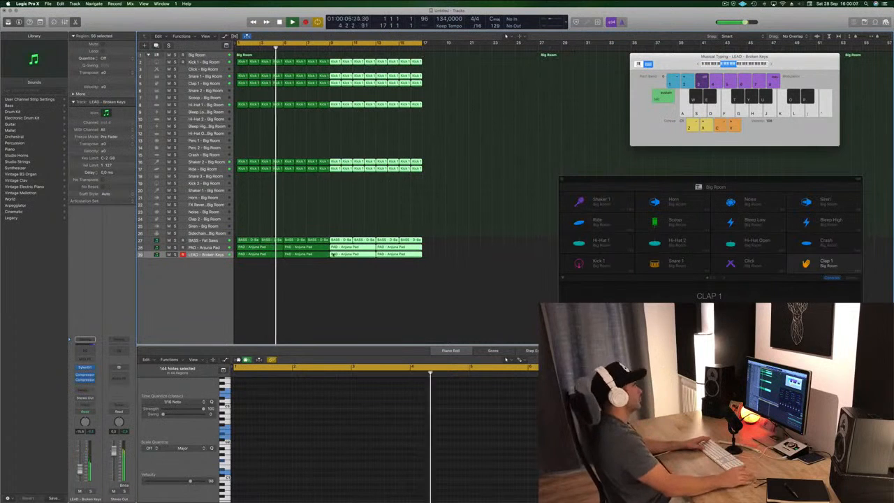
Duplicate the LEAD - Broken Keys track with its settings, play from the start and enlarge the new track's height.
left_click(326, 295)
left_click(209, 256)
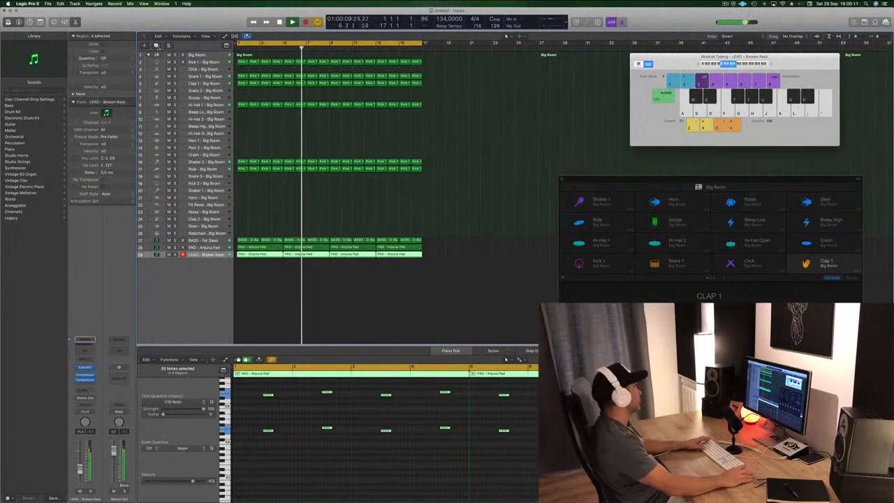
double_click(206, 298)
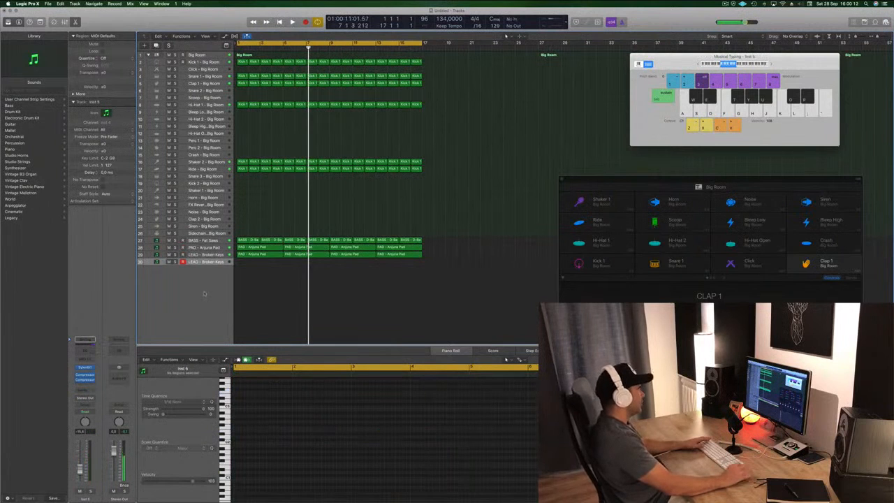
key("Return")
key("space")
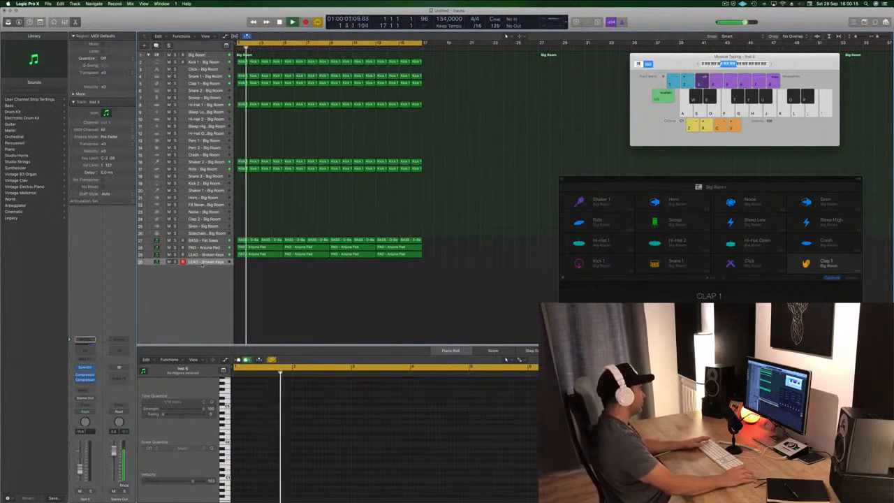
left_click_drag(199, 264, 199, 301)
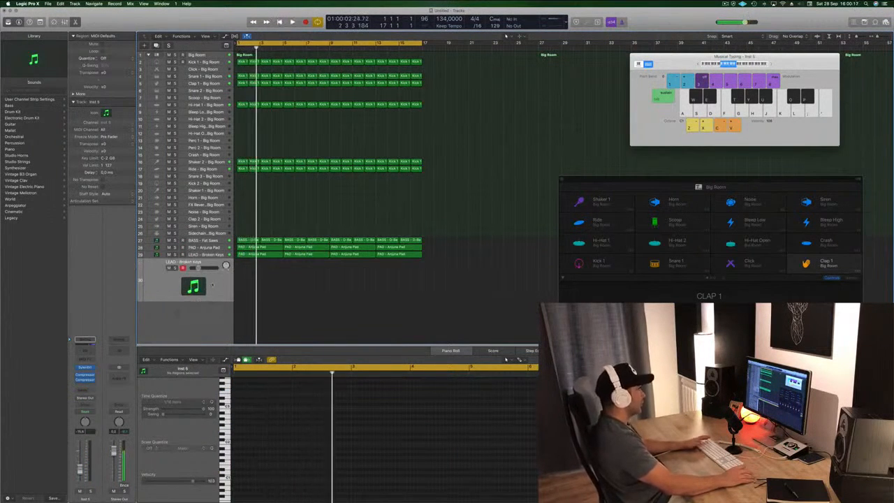
Open Sylenth1 on the new LEAD - Broken Keys track and record a lead melody over the 16-bar cycle with Musical Typing.
key("Return")
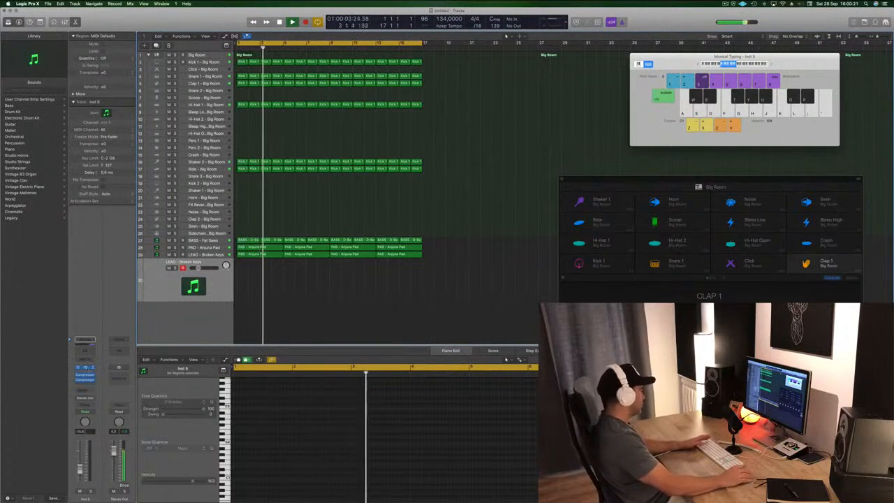
double_click(195, 286)
left_click_drag(213, 23, 441, 69)
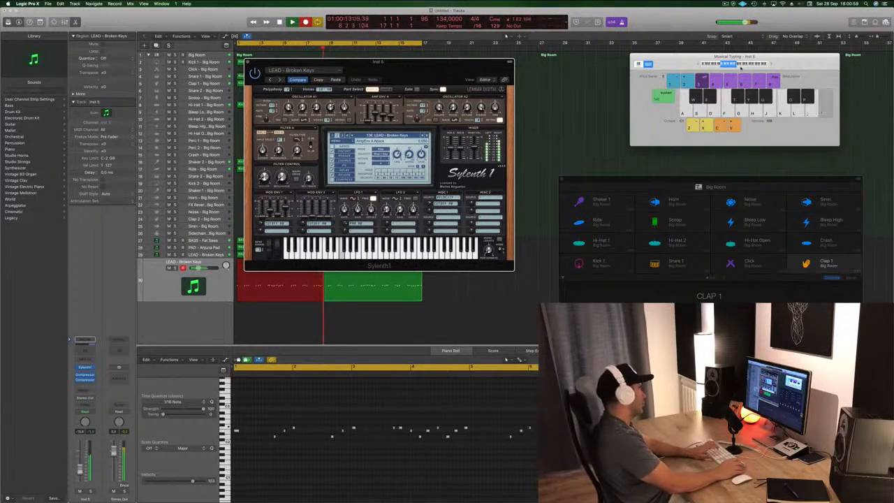
key("space")
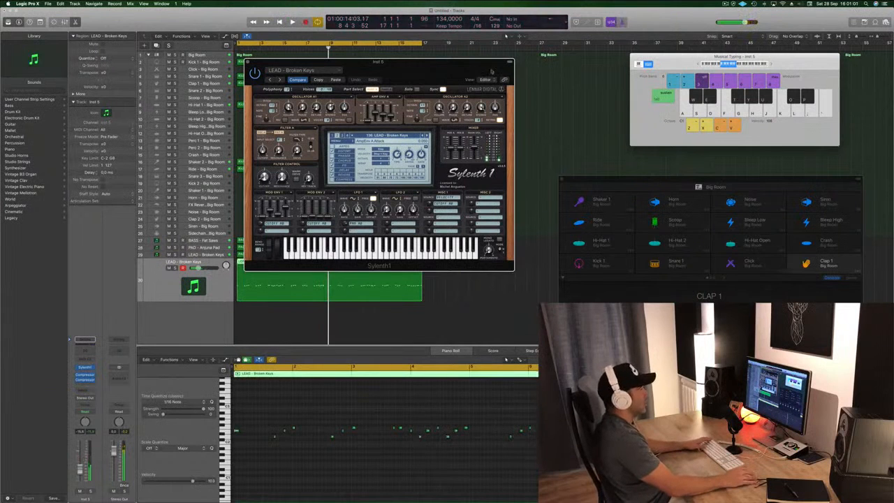
Move the Sylenth1 window clear of the arrangement and play the recorded lead melody from the start.
left_click_drag(491, 71, 798, 58)
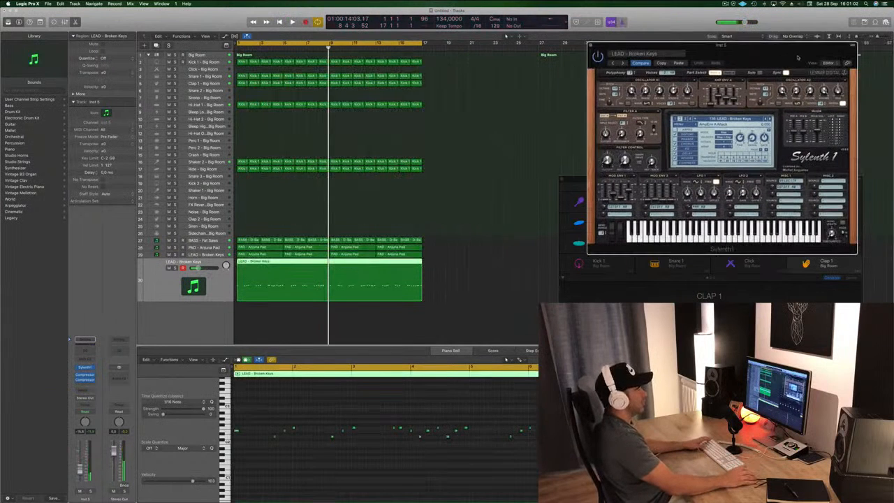
left_click(220, 296)
key("Return")
key("space")
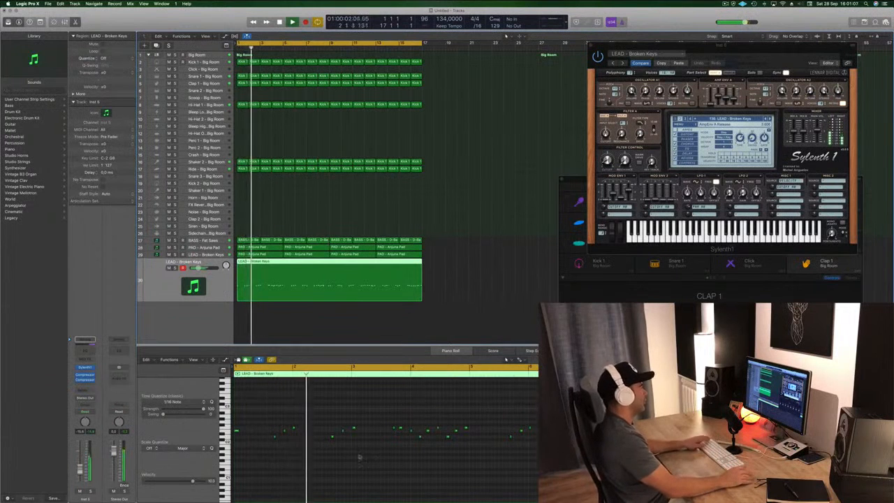
Quantize all notes of the recorded LEAD - Broken Keys region to 1/16 Note and replay the region.
left_click(304, 457)
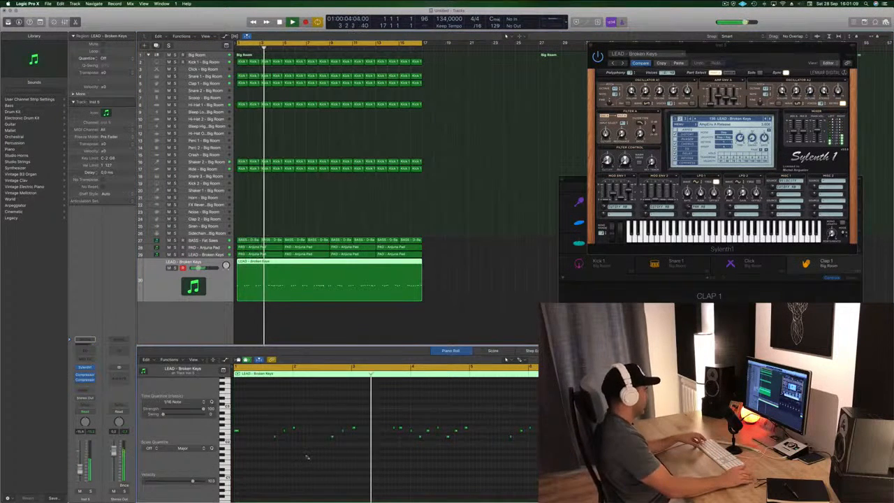
key("super+a")
key("Return")
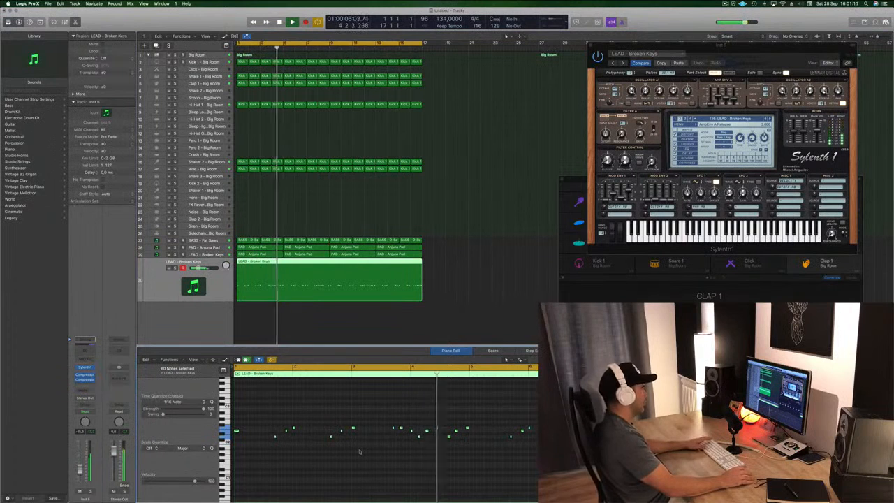
left_click(266, 445)
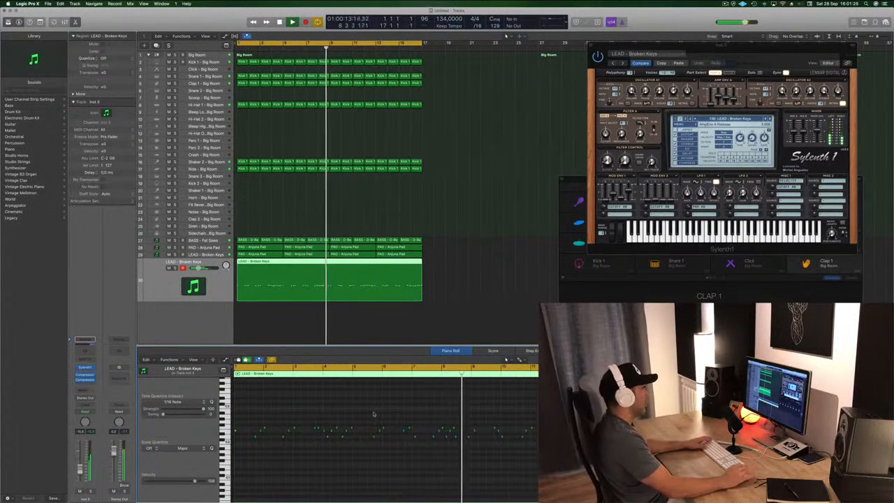
Replay the quantized lead melody from the start and raise its channel volume to about -12 dB.
key("Return")
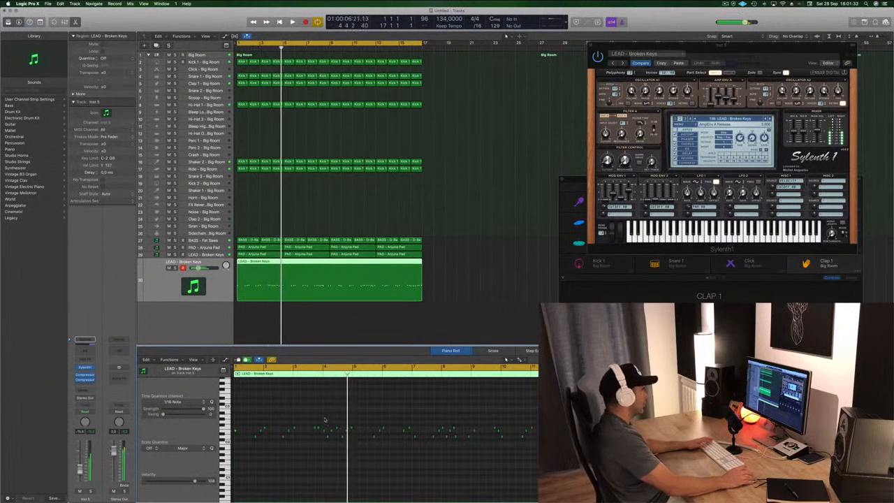
key("Return")
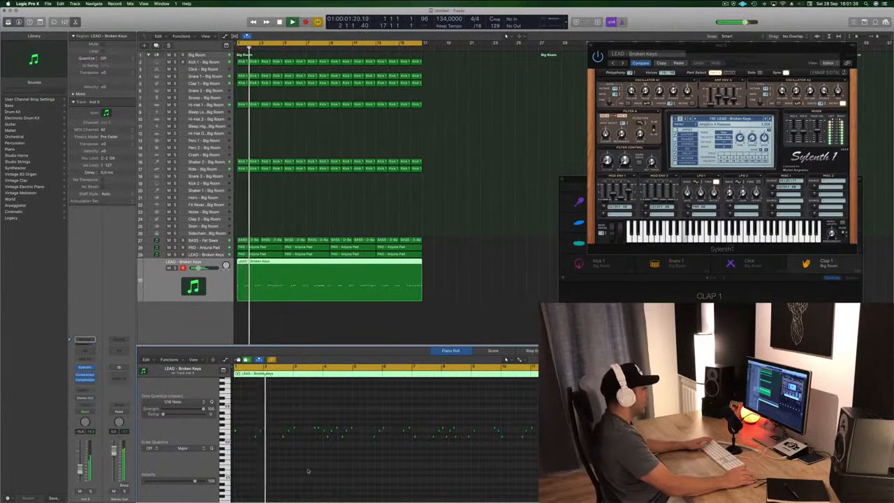
key("Return")
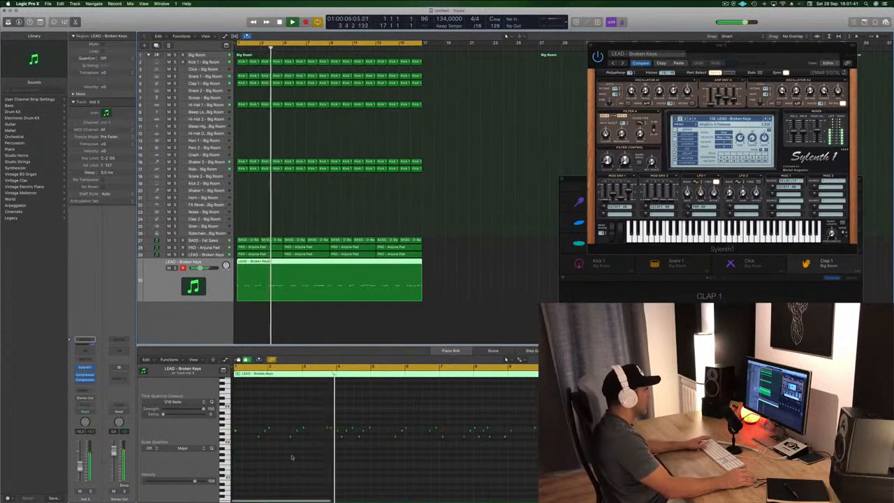
Move the two adjacent lead notes around the start of bar 4 earlier, into beat 4 of bar 3, and play the passage.
key("space")
left_click(331, 429)
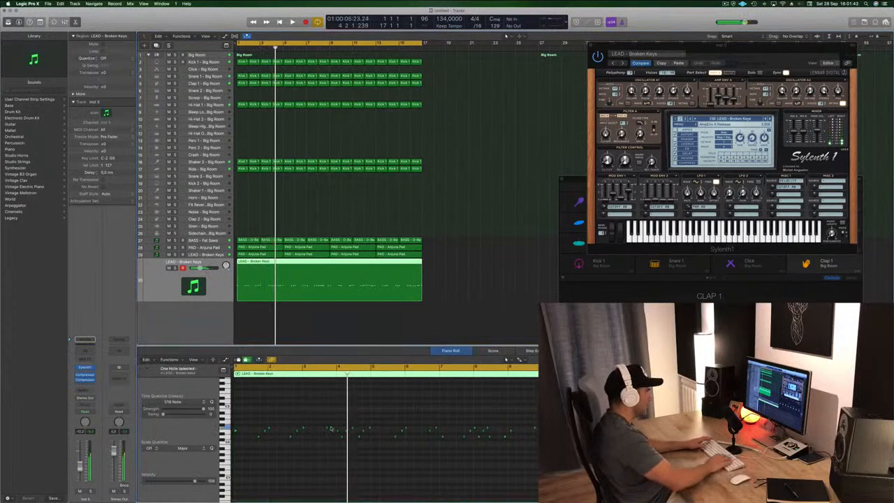
key("space")
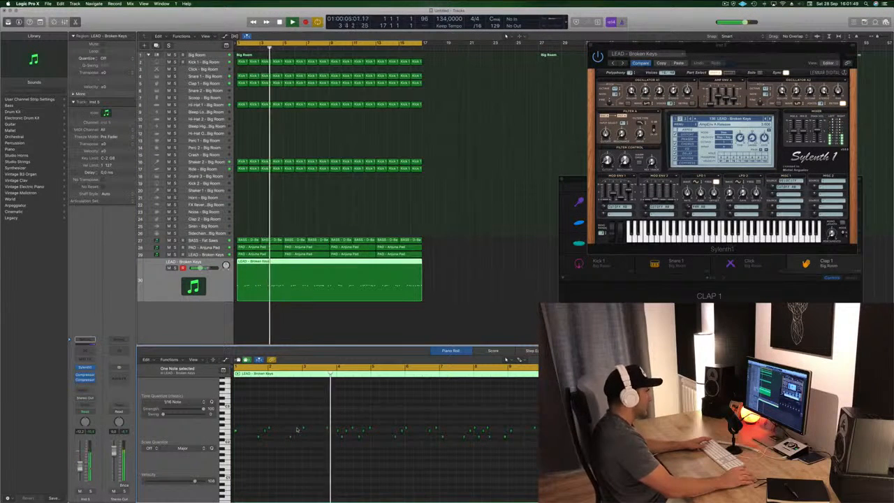
key("space")
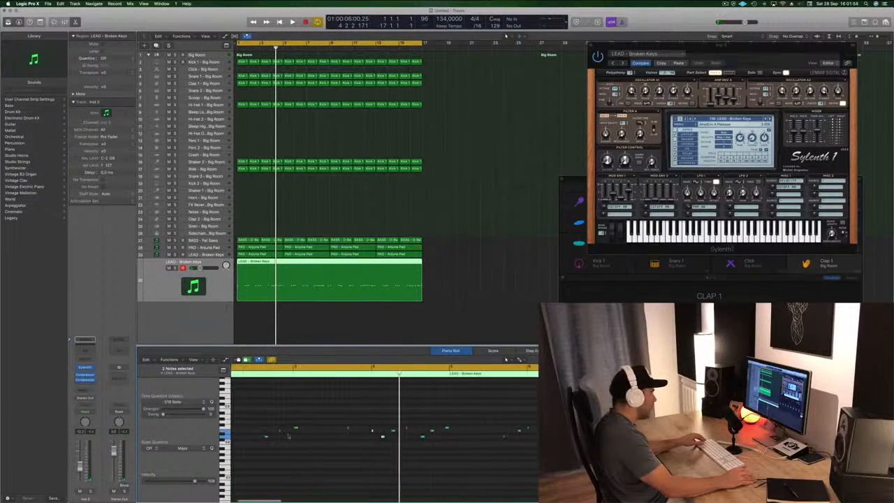
left_click_drag(372, 433, 365, 431)
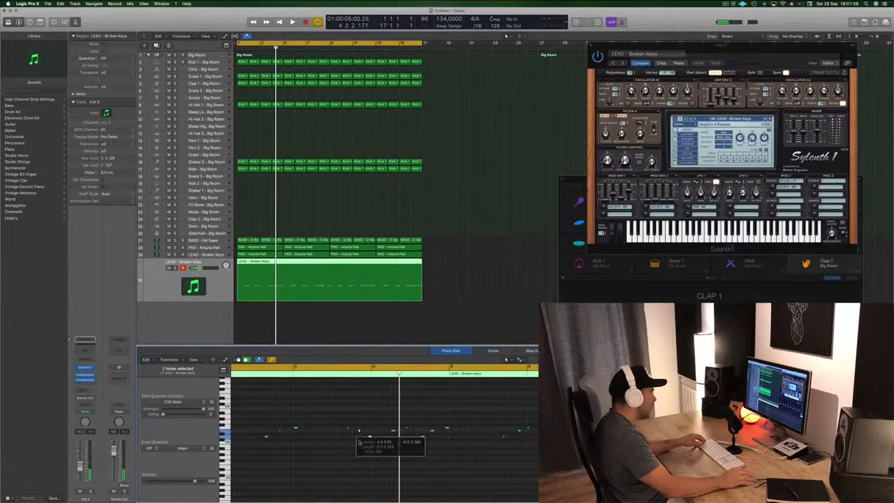
key("space")
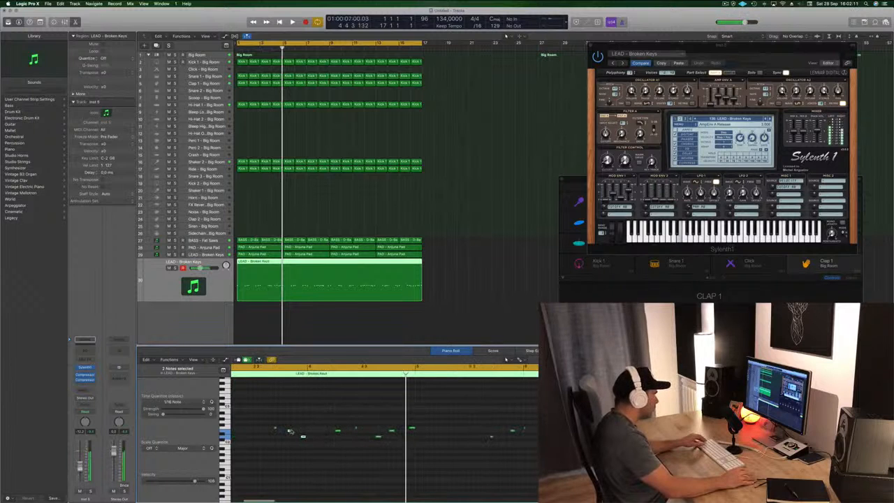
Move the two selected lead notes one sixteenth later so the second lands on the start of bar 4, and play the passage.
left_click_drag(290, 431, 294, 433)
key("space")
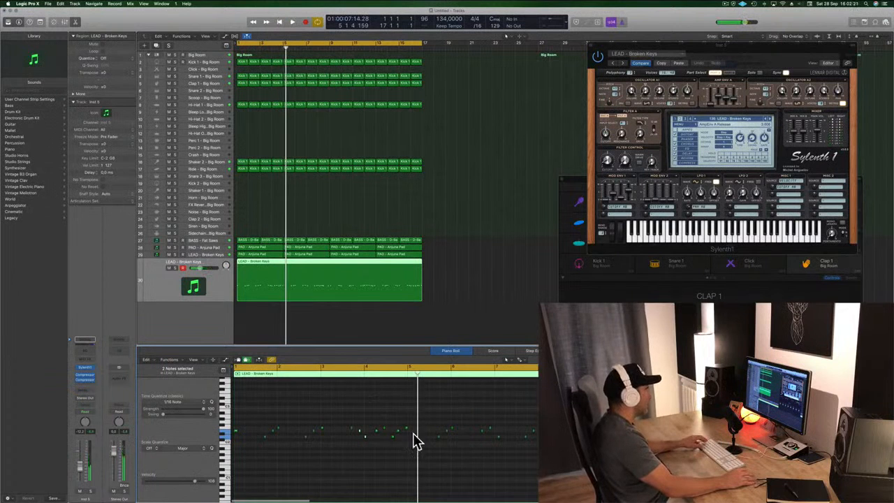
key("space")
left_click(380, 451)
scroll(380, 450, "up", 2)
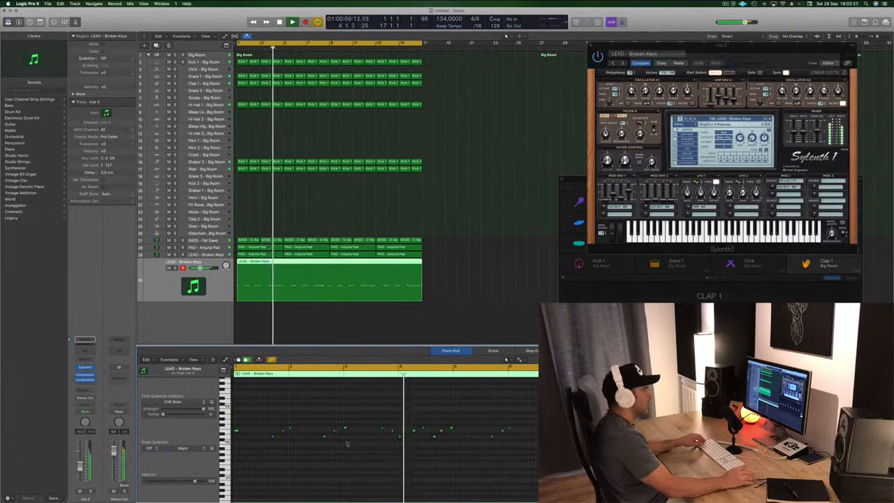
key("space")
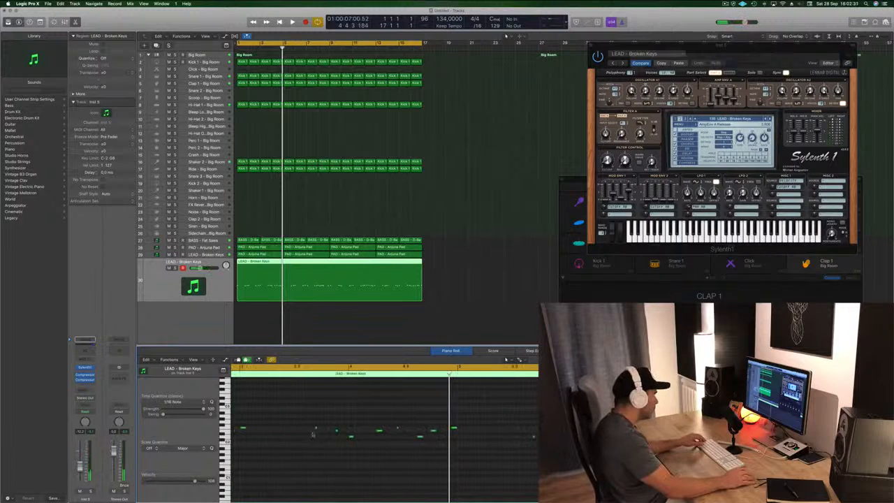
Move the single high lead note at the end of beat 2 in bar 4 slightly later and replay the melody from the start.
left_click(399, 428)
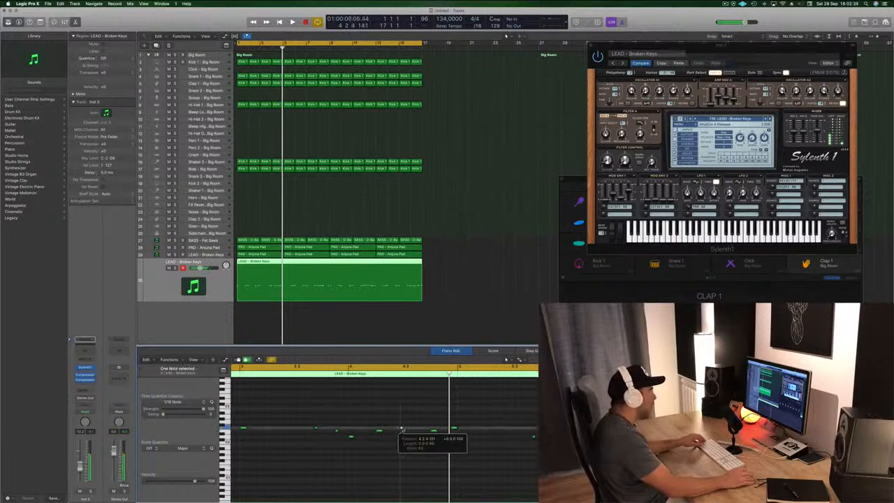
key("Return")
key("space")
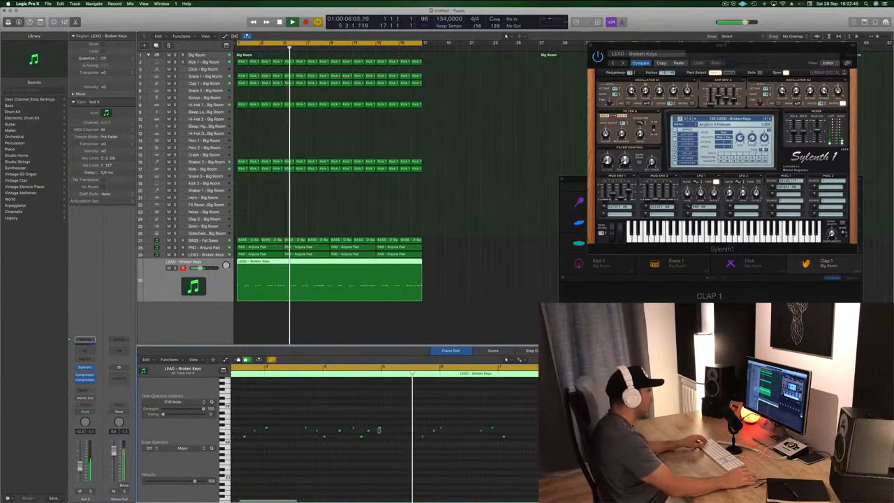
Delete the last lead note just before bar 5 and replay the melody from the start.
left_click(371, 437)
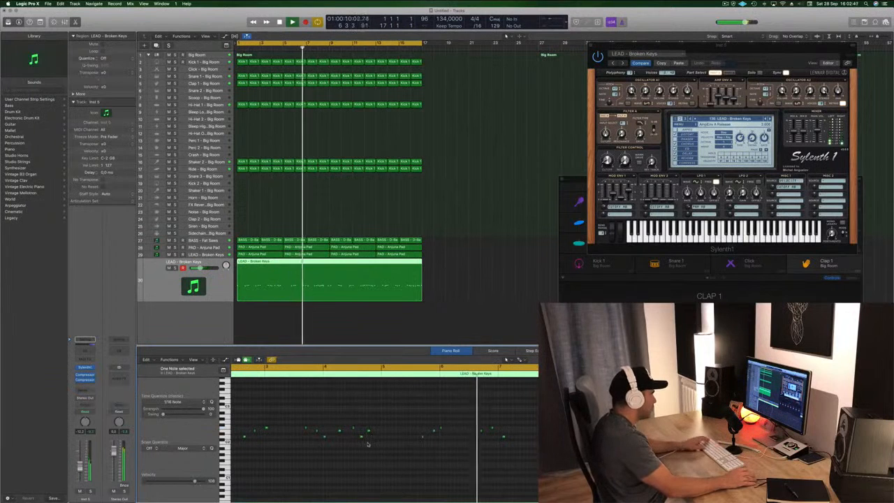
key("Return")
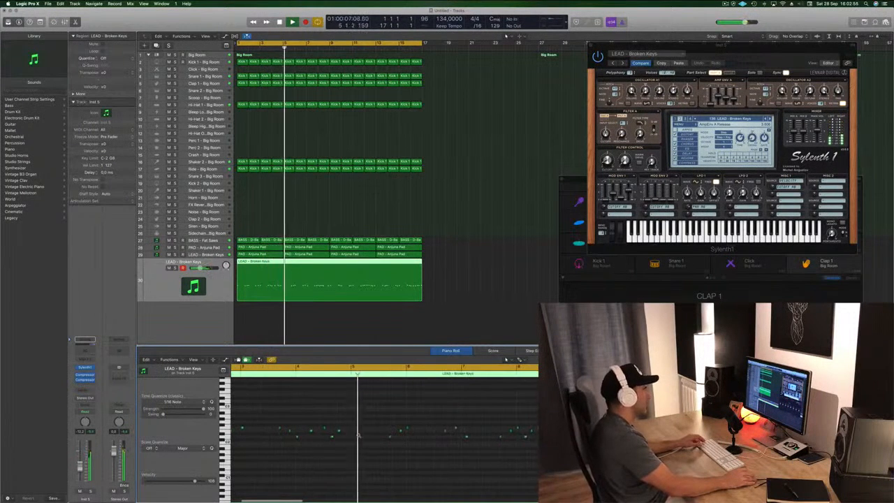
Split the LEAD - Broken Keys region at bar 5 and delete everything after the split.
key("space")
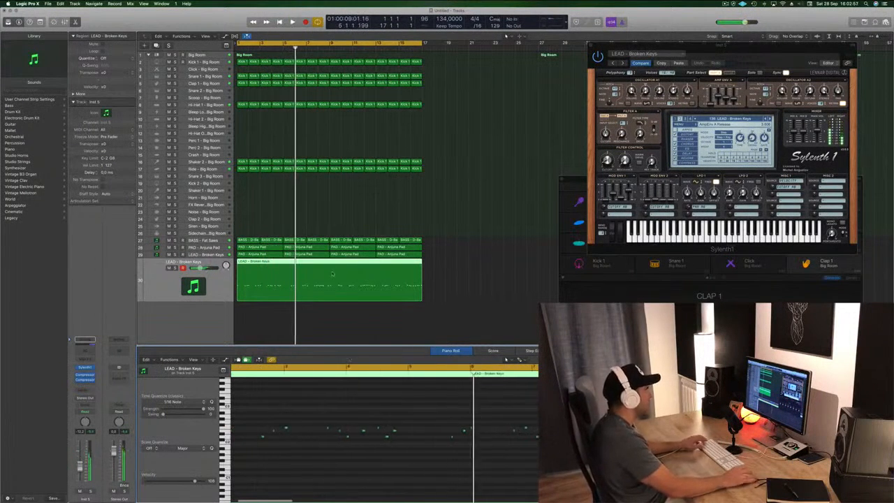
left_click(284, 263)
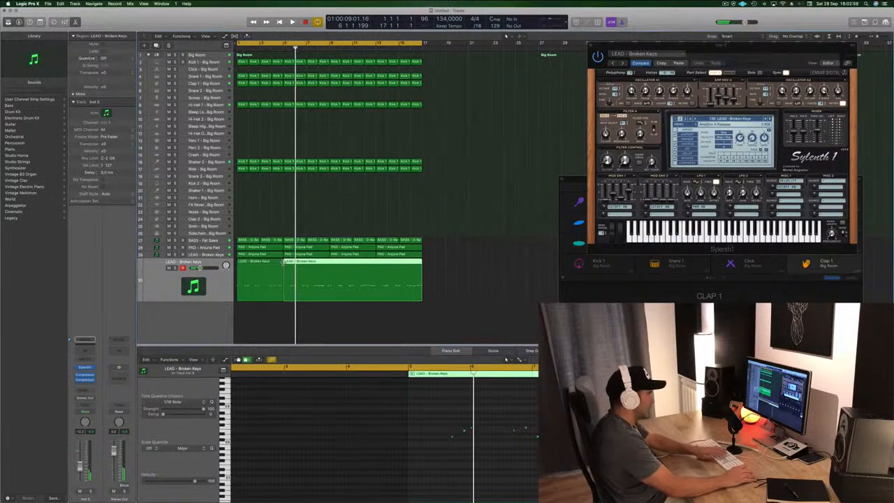
key("Delete")
Copy the four-bar lead region to bars 5, 9 and 13 so it fills the loop up to bar 17.
left_click_drag(261, 266, 297, 274)
key("space")
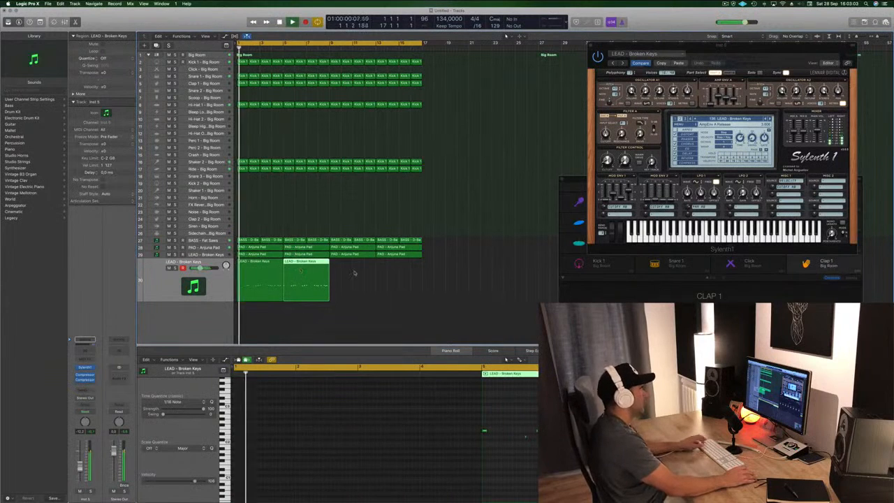
key("z")
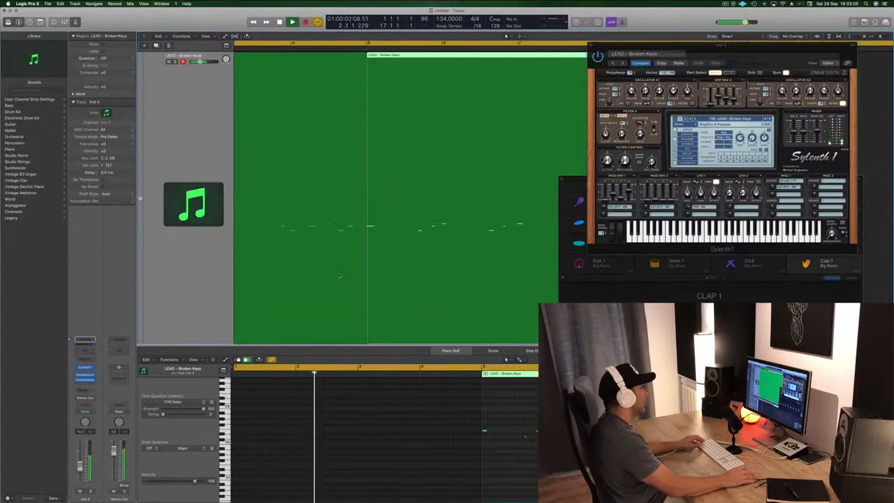
key("z")
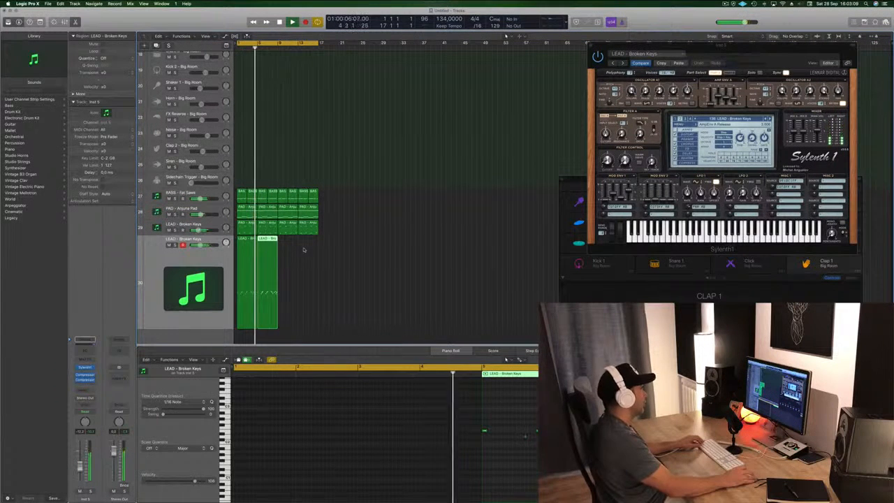
left_click_drag(310, 259, 290, 246)
scroll(364, 257, "down", 3)
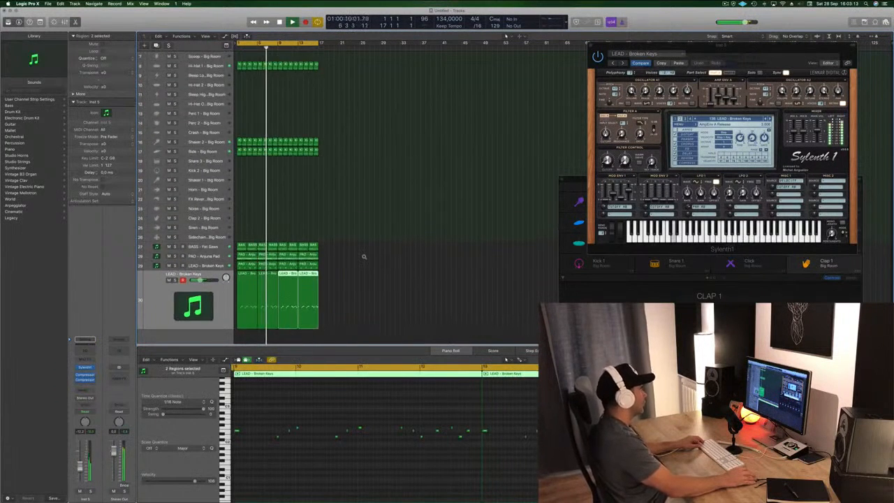
scroll(364, 257, "down", 3)
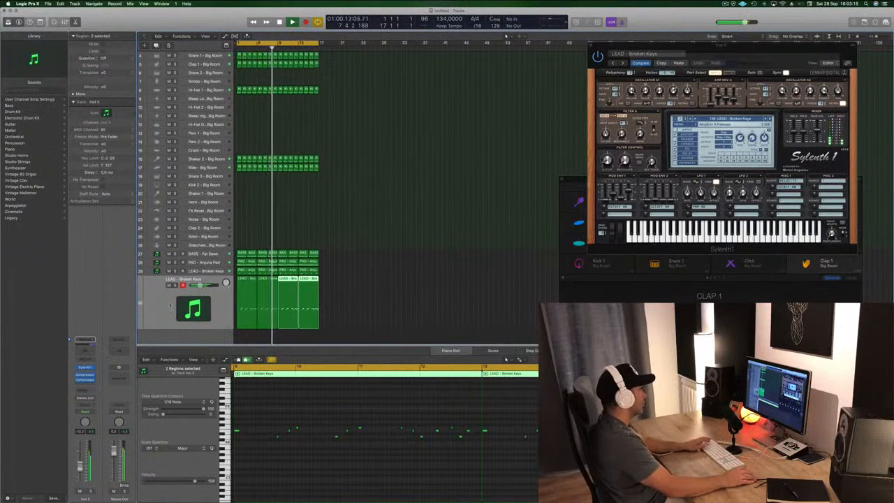
Select all four lead regions, listen from the start and move the Sylenth1 window aside.
left_click(158, 320)
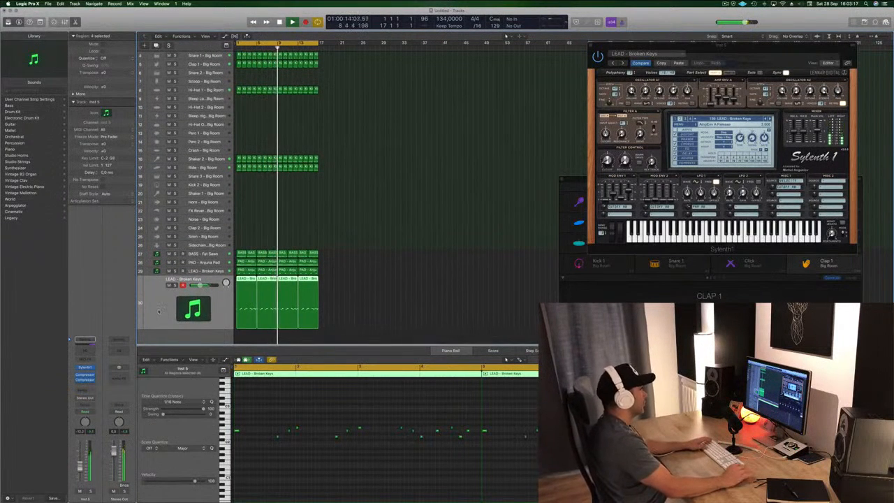
key("Return")
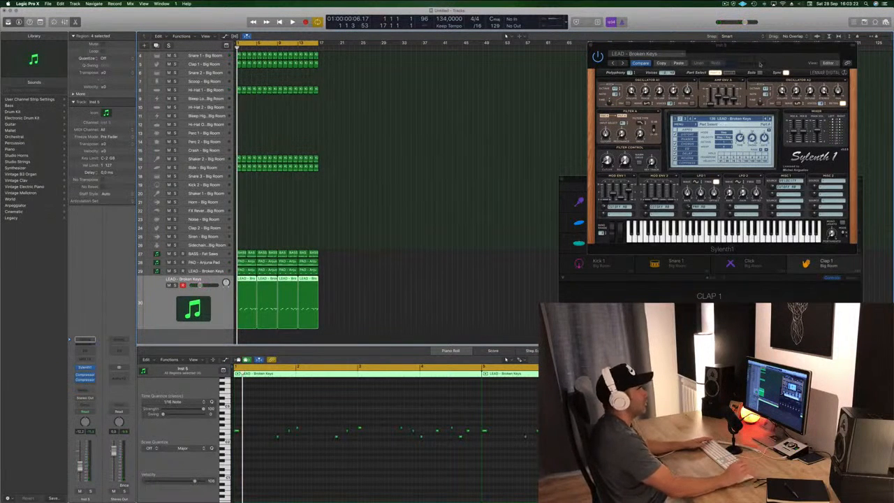
left_click_drag(773, 50, 645, 59)
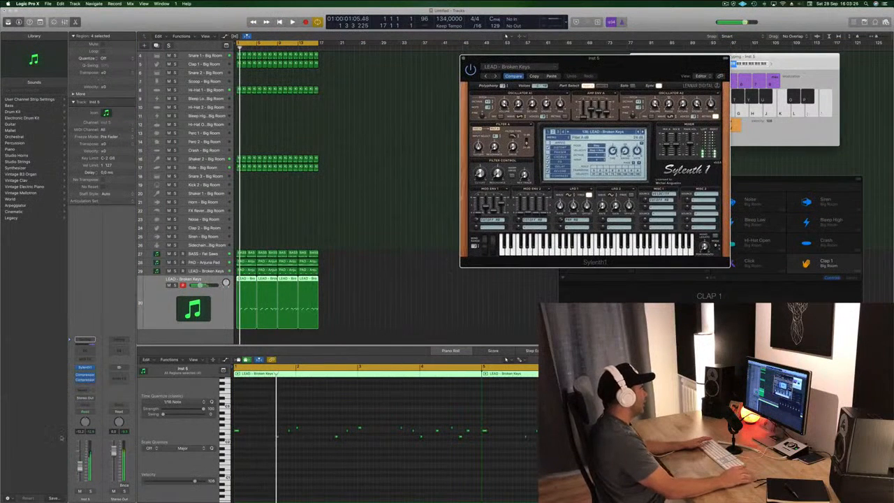
key("Return")
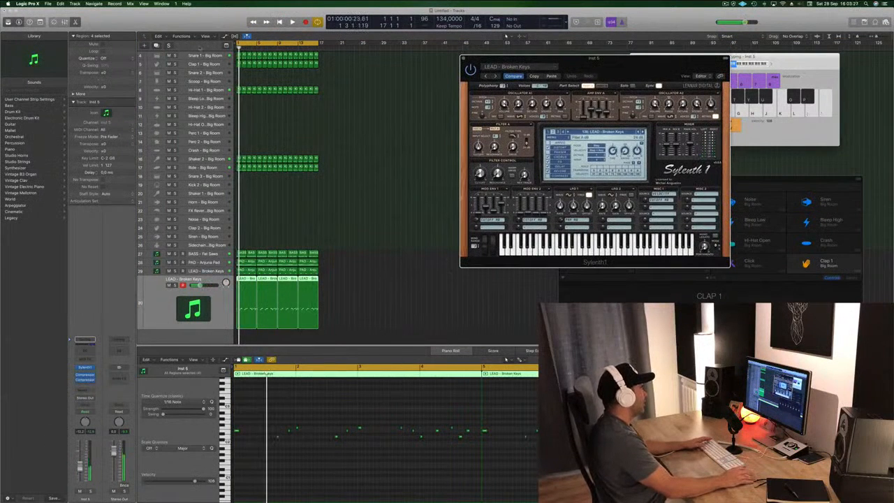
Duplicate the LEAD - Broken Keys track with its settings and mute the original track.
key("super+d")
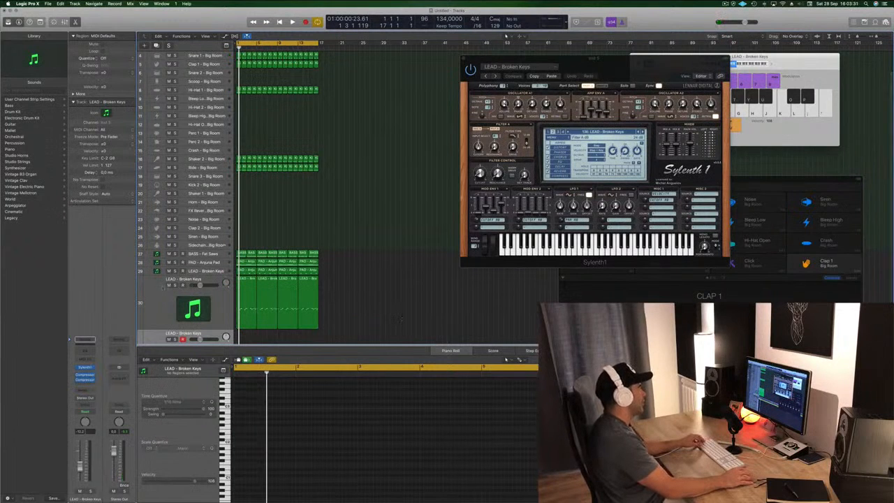
left_click(169, 285)
scroll(244, 293, "down", 1)
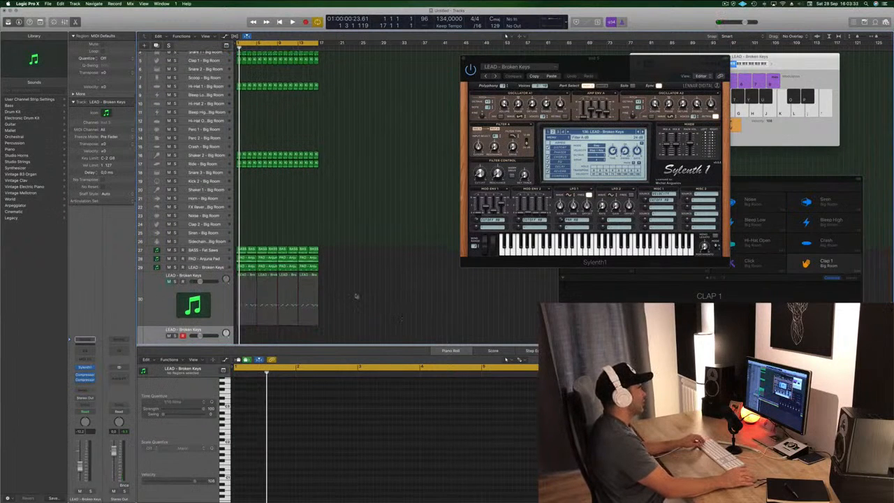
Copy the four lead regions from the original track onto the duplicate at bar 1 and play the result.
left_click_drag(356, 297, 249, 301)
scroll(259, 274, "down", 3)
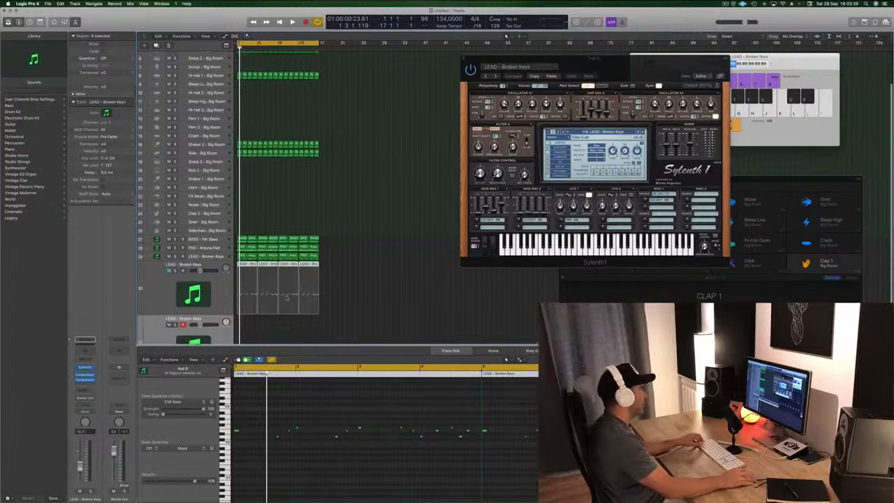
left_click_drag(246, 232, 246, 288)
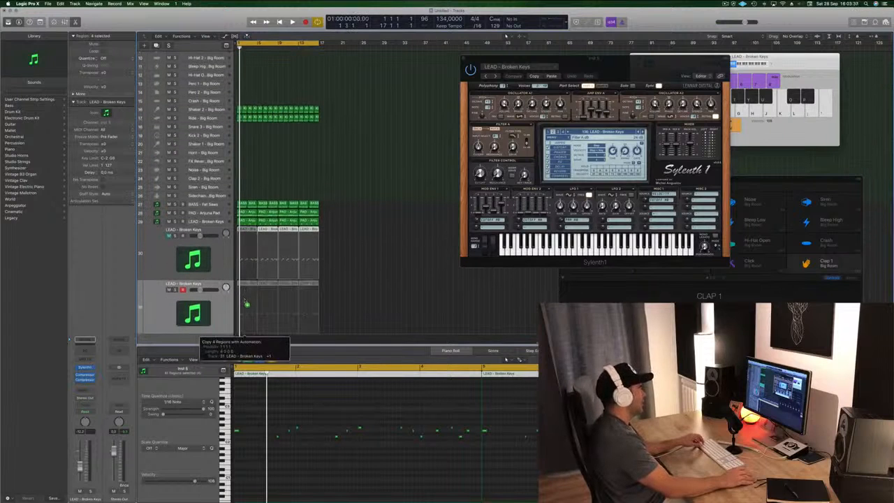
key("space")
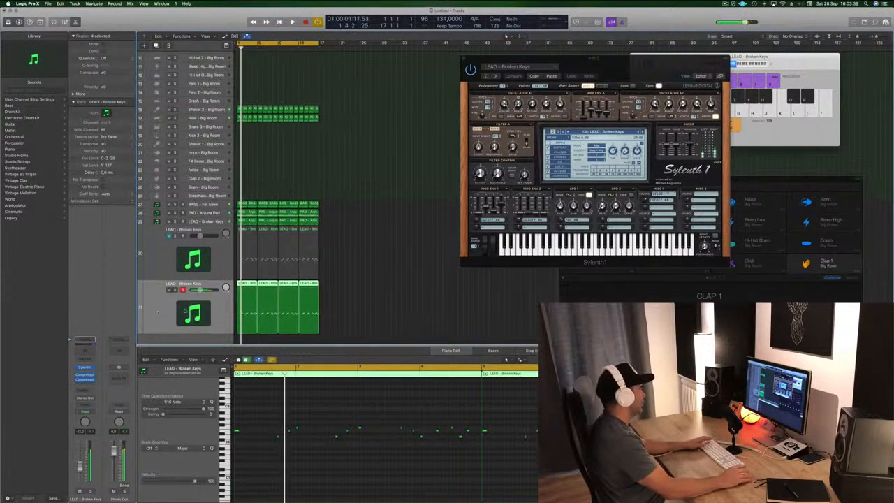
Open the Sylenth1 instrument of the duplicate lead track and place its window below the original's.
left_click(85, 367)
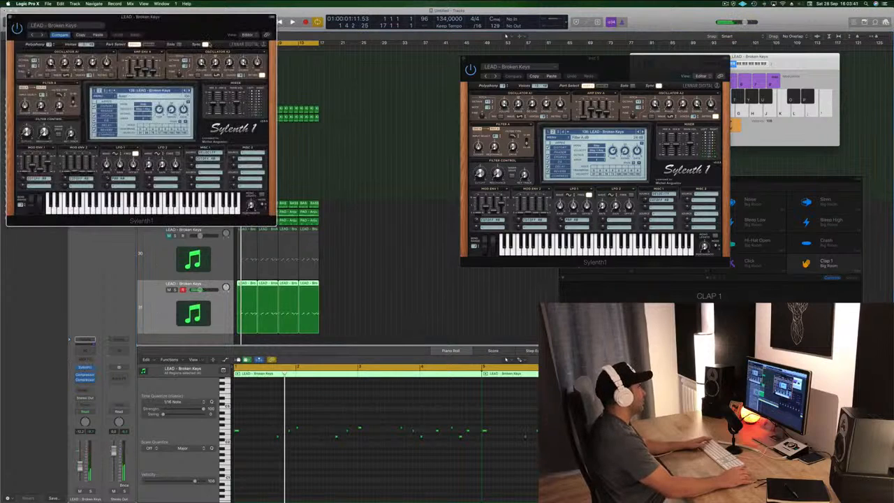
left_click_drag(142, 37, 593, 180)
left_click_drag(635, 167, 557, 209)
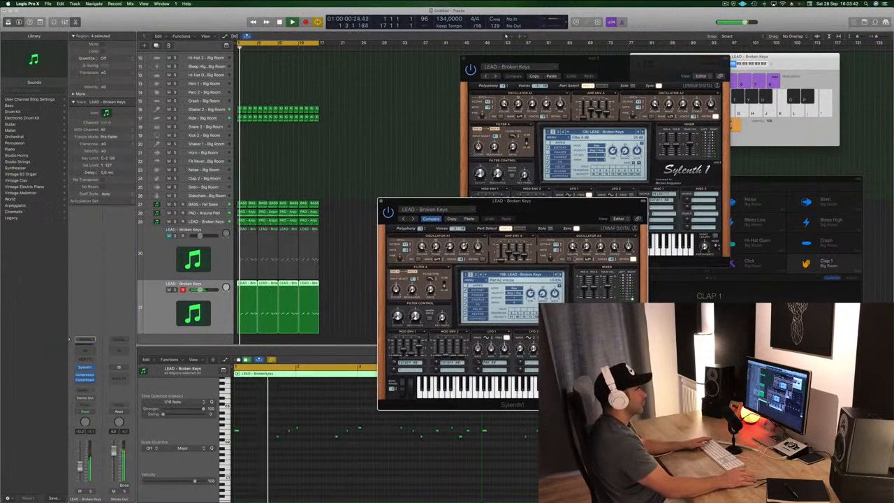
Audition lead presets in the duplicate's Sylenth1 during playback, from Burning Up through Discover Trance to Distorted Mind.
left_click(561, 275)
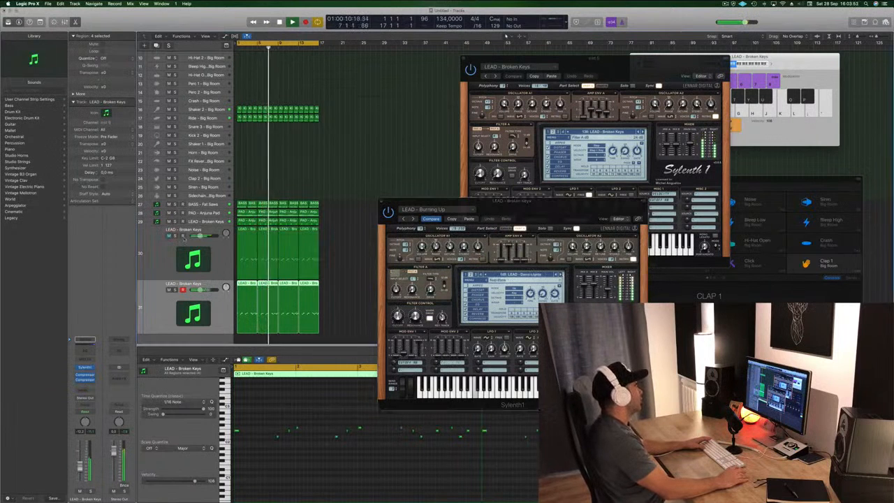
left_click_drag(202, 237, 200, 237)
left_click(561, 275)
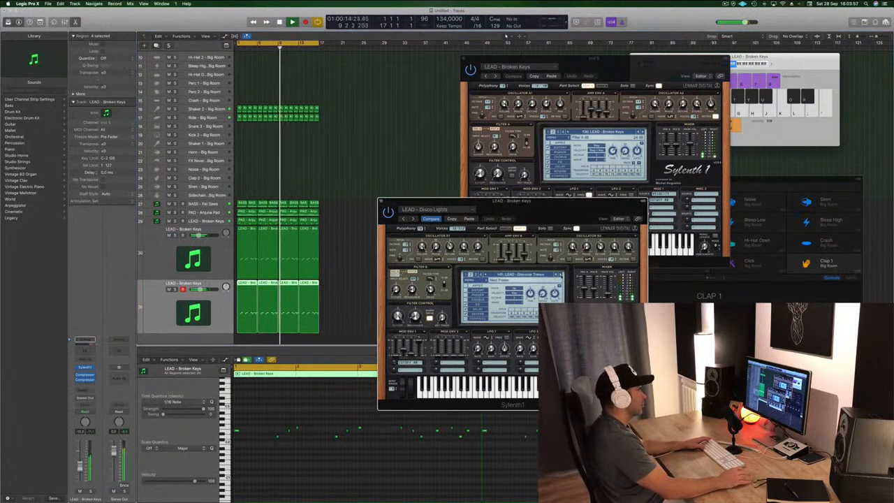
left_click_drag(488, 201, 539, 163)
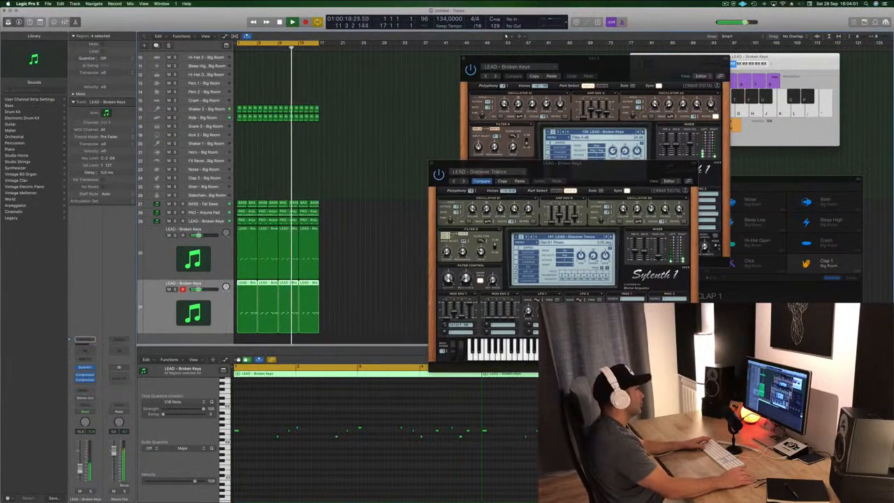
left_click(610, 237)
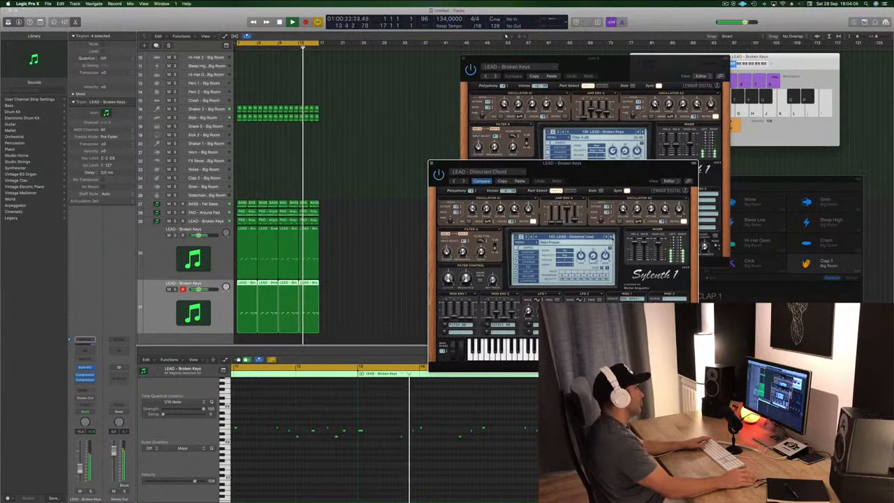
left_click(610, 237)
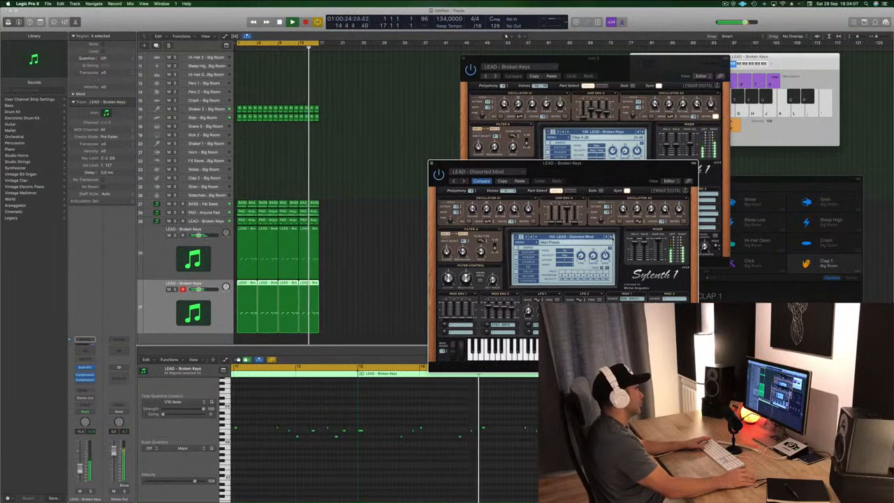
Select all notes of the duplicate lead's four regions and transpose them up one octave.
left_click(295, 463)
key("super+a")
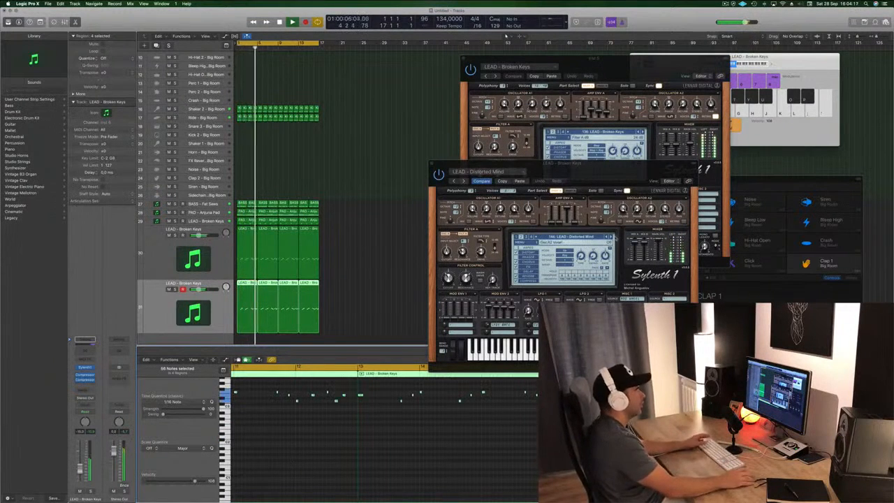
Load the LEAD - Divine preset in the duplicate's Sylenth1, move its window aside and play from the start.
left_click(609, 236)
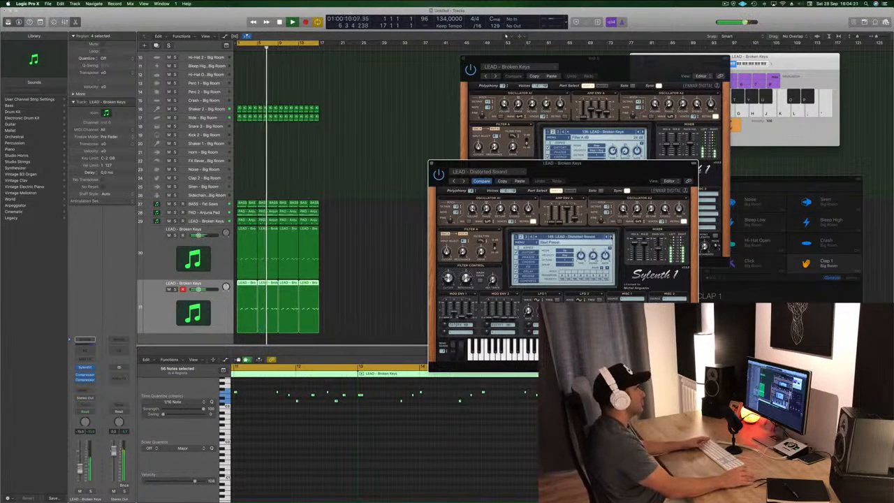
left_click(610, 237)
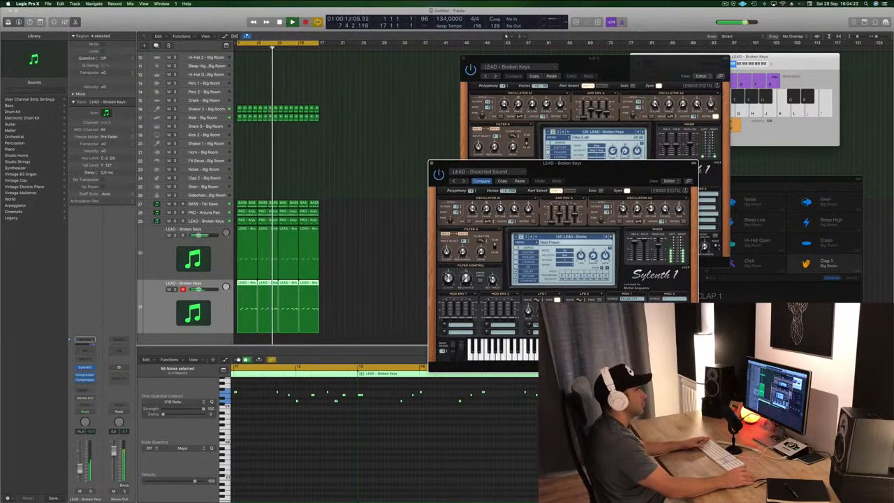
left_click_drag(627, 171, 731, 147)
left_click(146, 328)
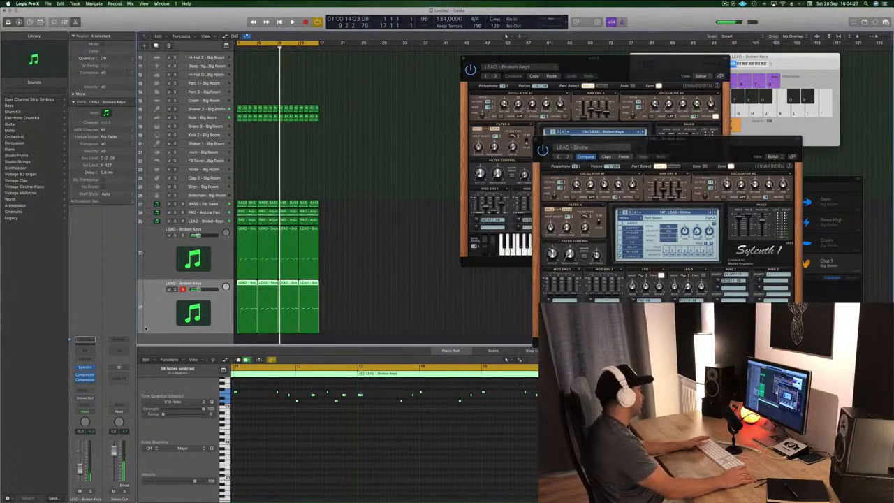
key("space")
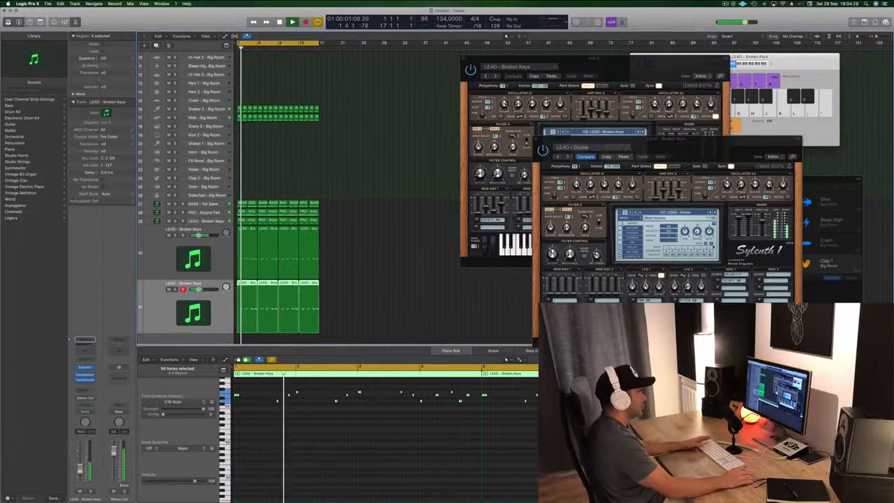
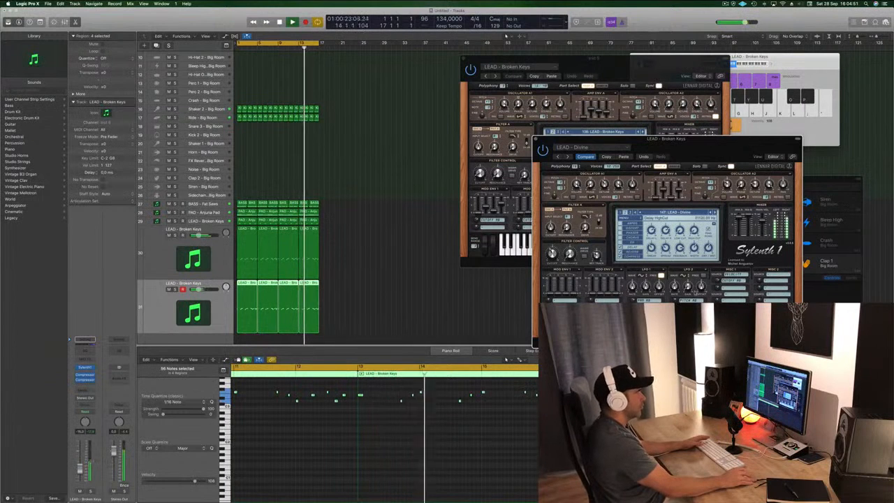
Close the duplicate lead's Sylenth1 and briefly mute that track to compare the mix with and without it.
left_click_drag(705, 148, 722, 102)
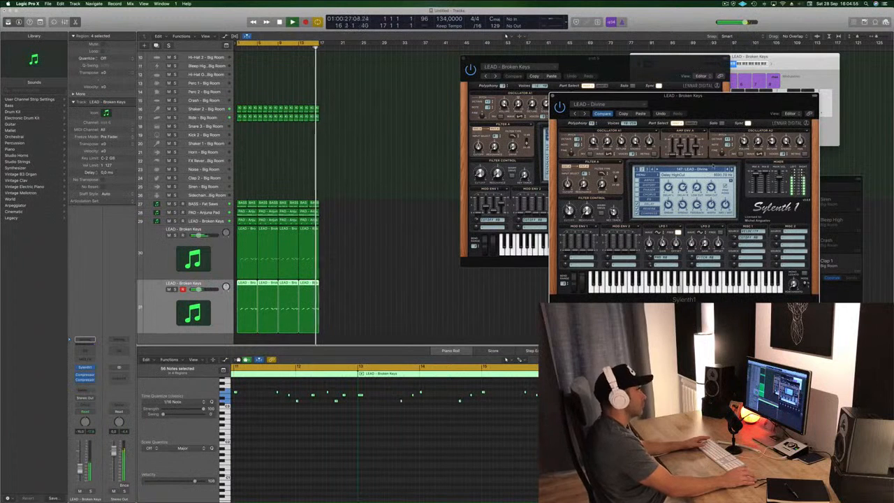
key("super+w")
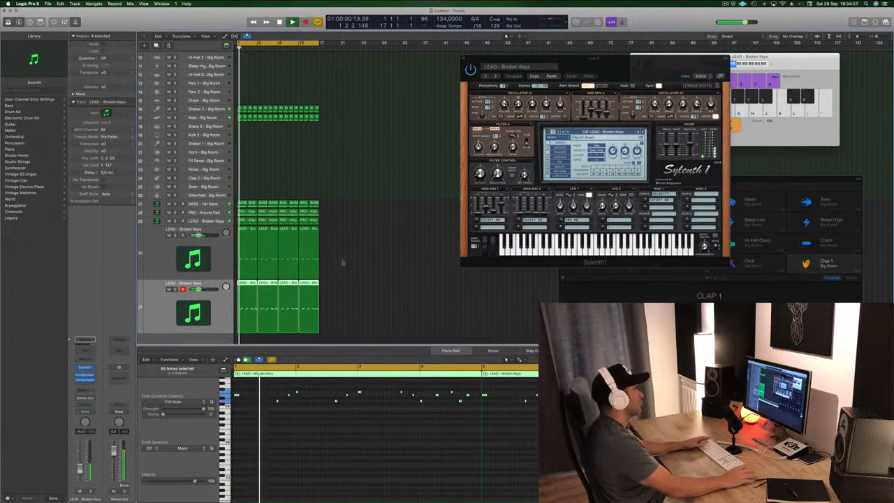
left_click(170, 290)
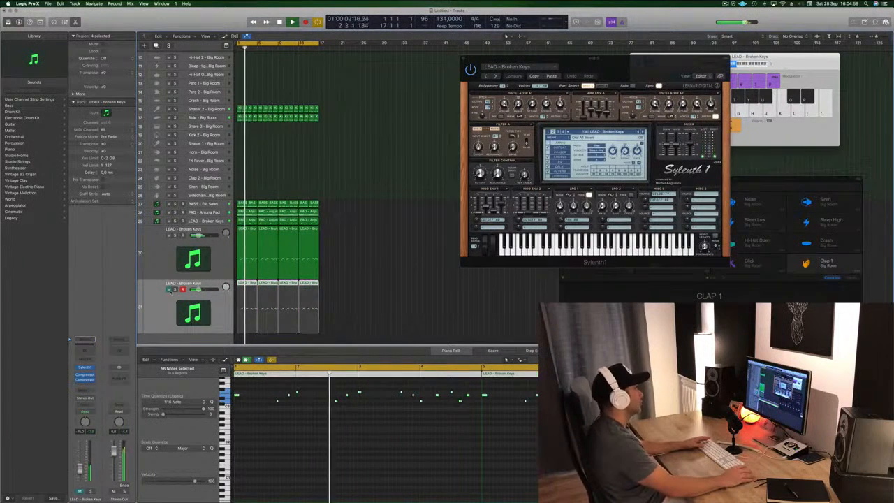
left_click(169, 289)
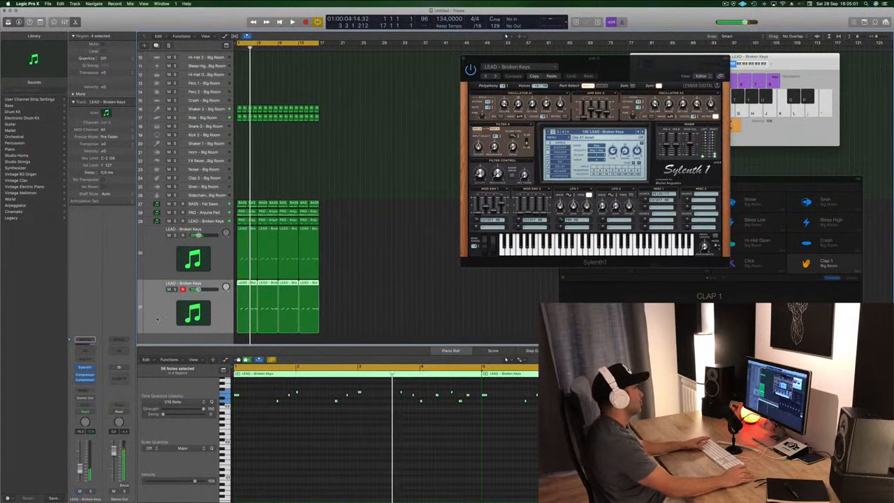
Move the first lead's Sylenth1 aside, reopen the duplicate's Sylenth1 and try the LEAD - Downpipe preset during playback.
left_click_drag(593, 58, 489, 167)
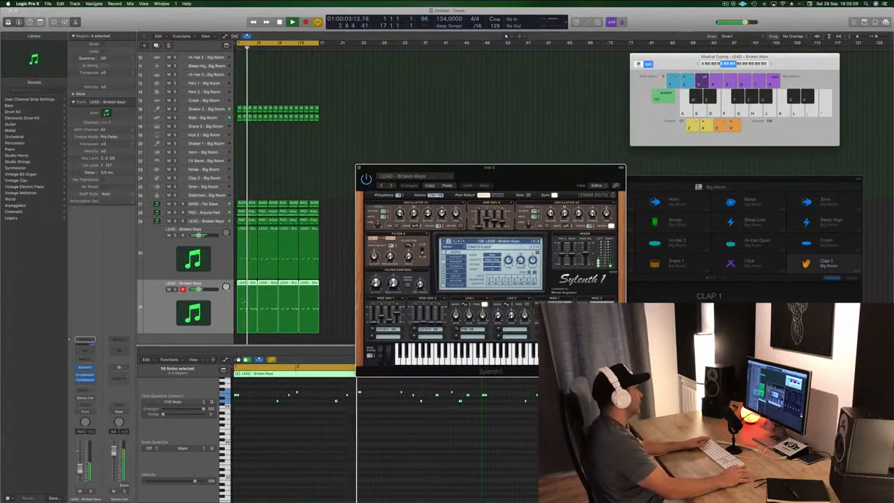
left_click(170, 312)
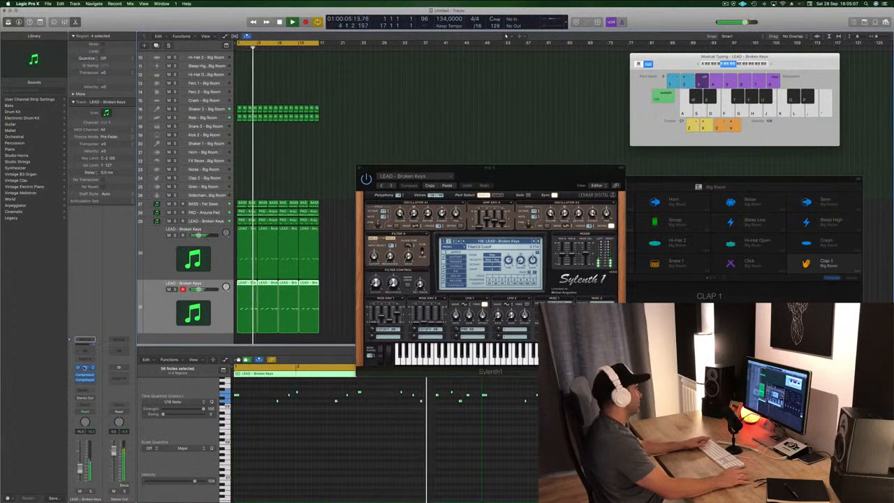
left_click(84, 367)
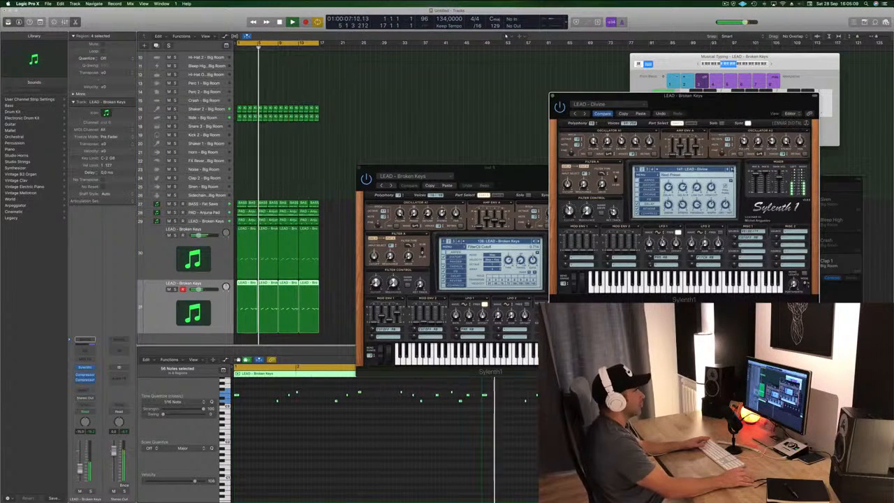
left_click(732, 169)
left_click(732, 169)
key("space")
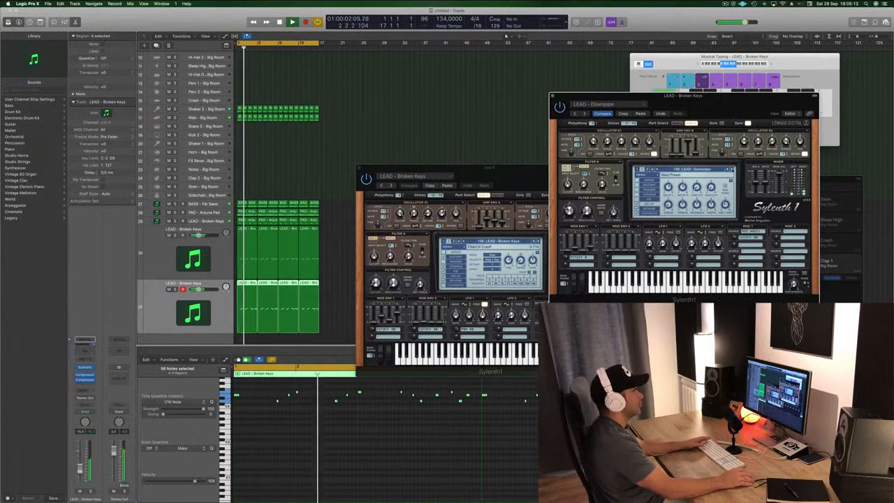
Audition further lead presets in the duplicate's Sylenth1, from Duderstadt through Euphoric Dream to Exposure Lead.
left_click(732, 169)
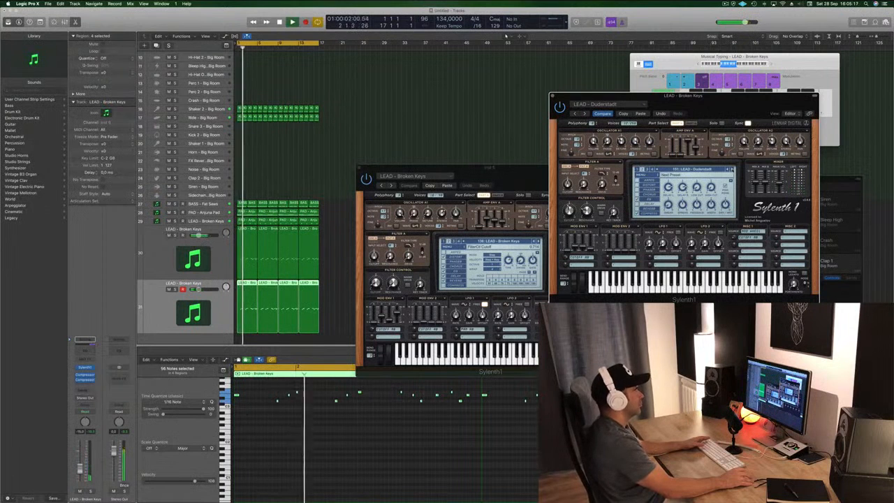
left_click(732, 169)
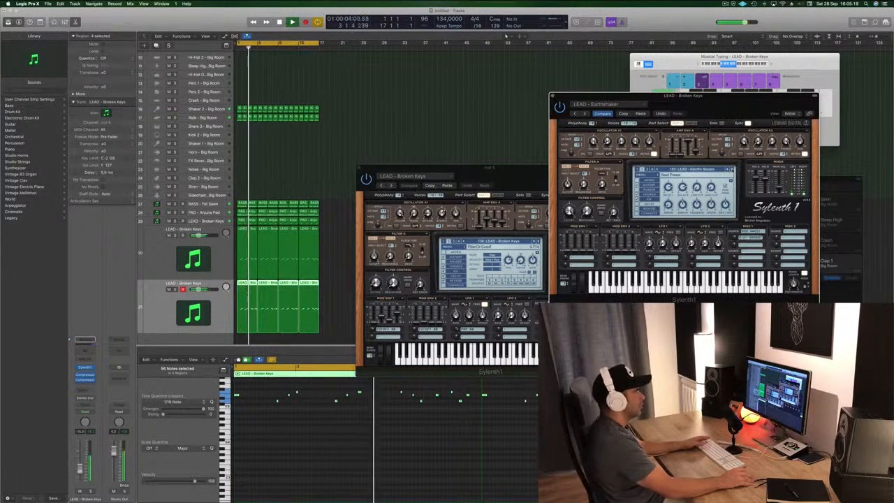
left_click(732, 169)
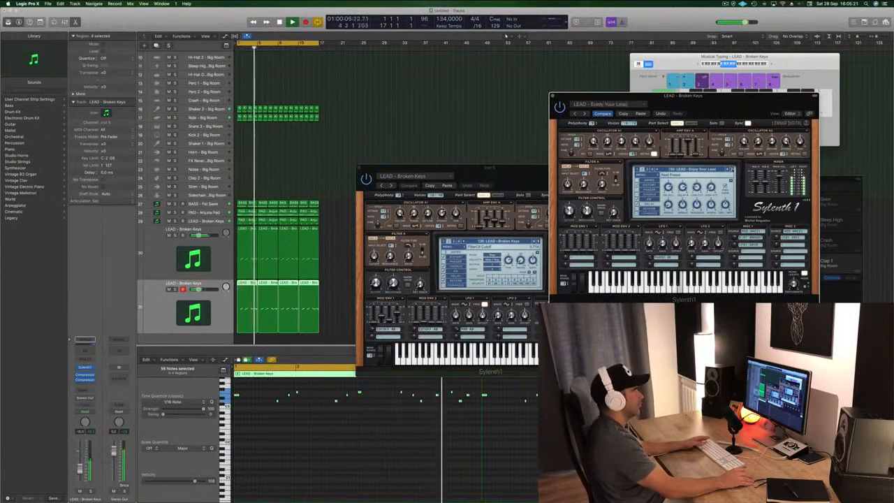
left_click(732, 169)
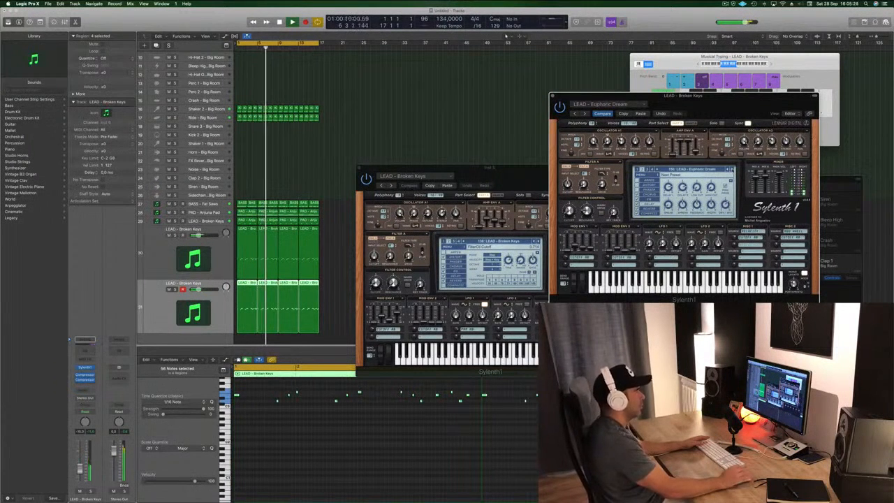
left_click(732, 169)
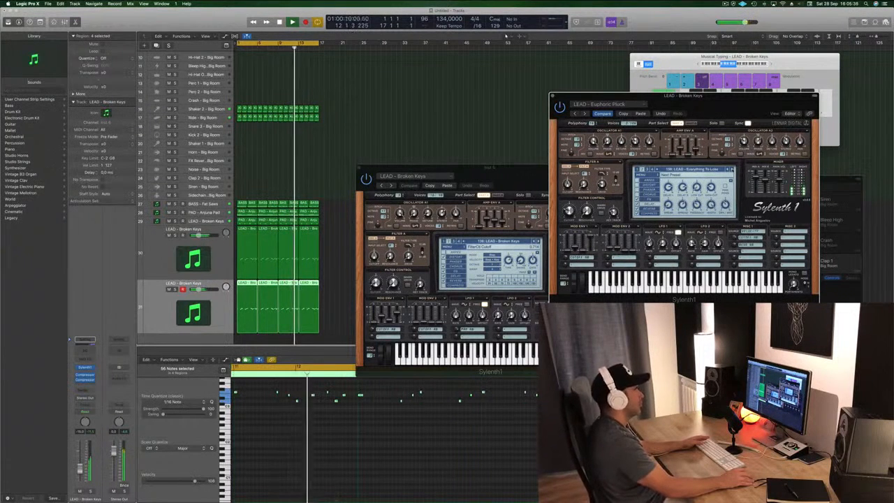
left_click(732, 169)
left_click(732, 169)
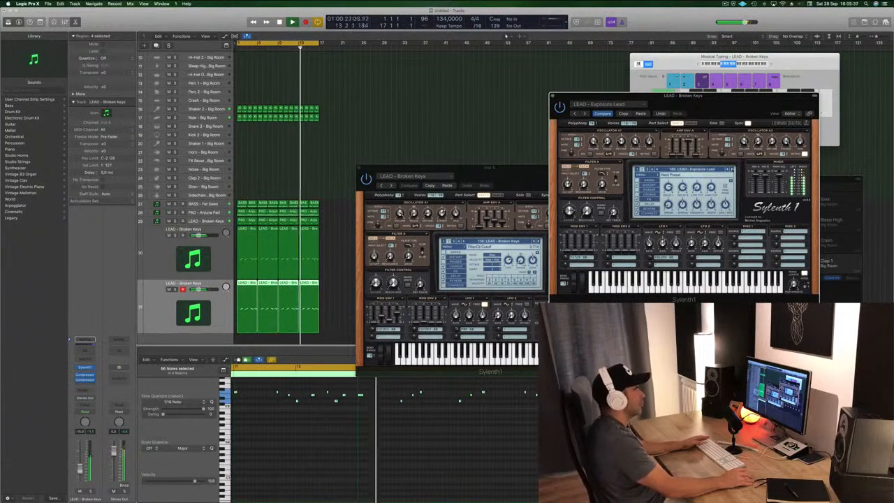
Lower the duplicate lead's volume slightly, then select all notes in its four regions and lengthen them together.
left_click(80, 470)
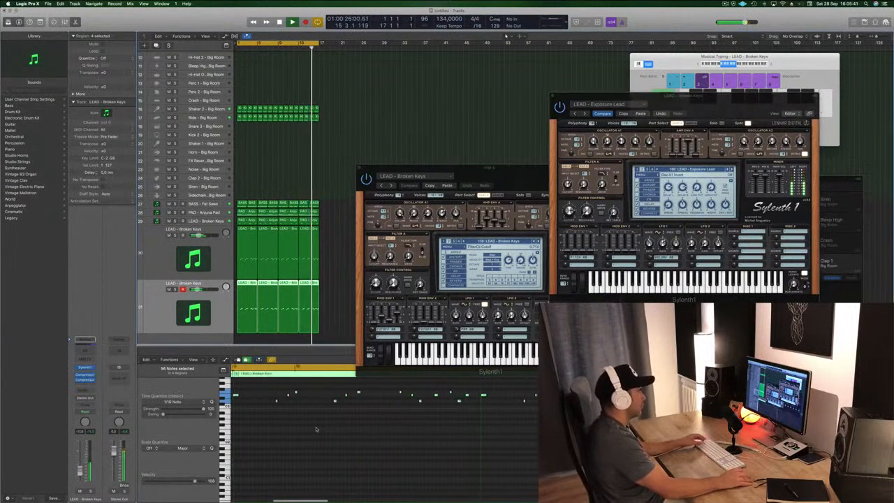
scroll(317, 429, "up", 2)
scroll(317, 430, "left", 3)
scroll(316, 429, "right", 2)
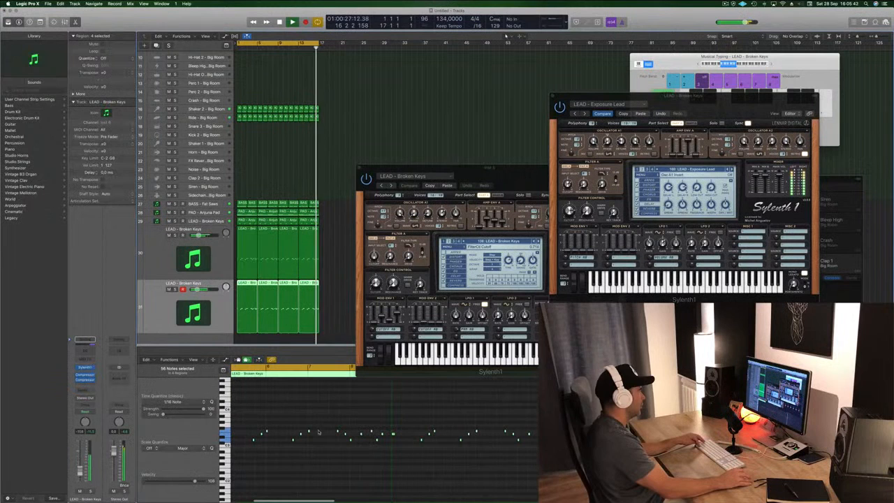
left_click(292, 457)
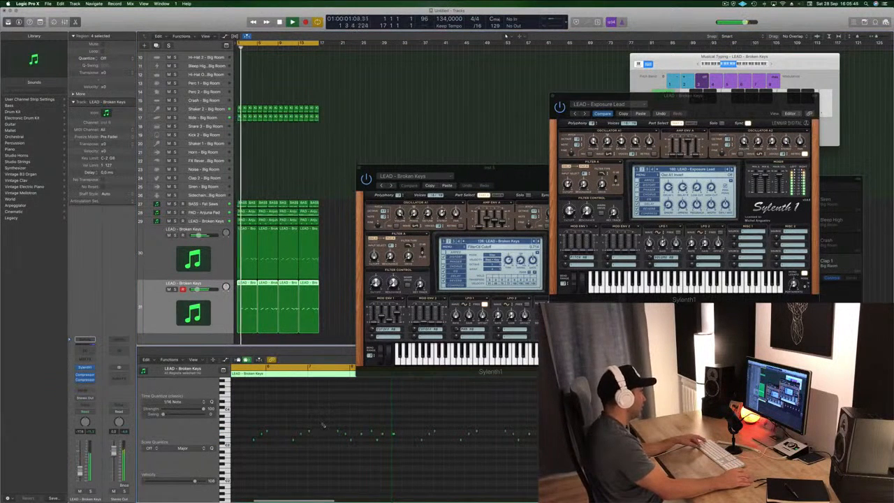
key("super+a")
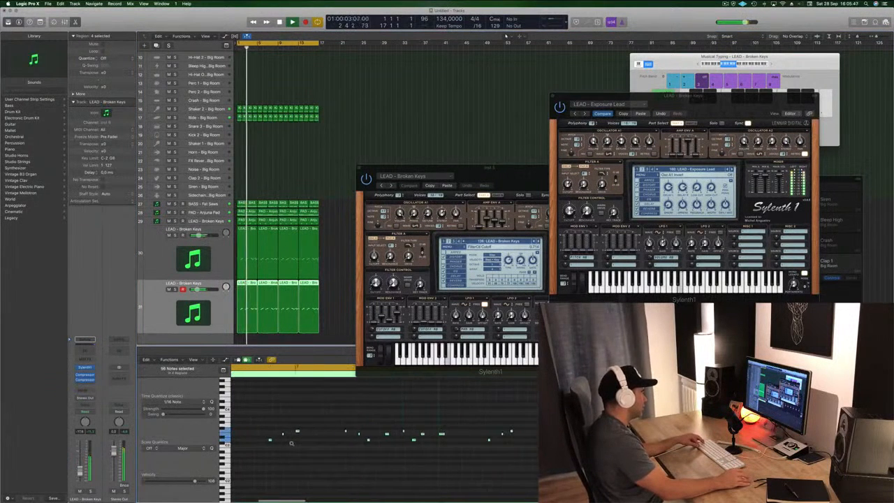
left_click_drag(321, 430, 327, 432)
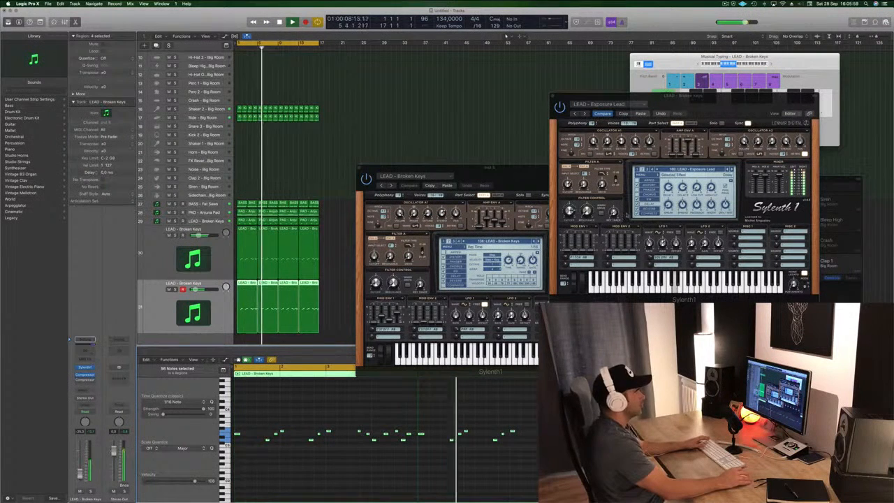
Step through the duplicate's Sylenth1 presets to LEAD - From Above and raise that track's volume slightly.
left_click_drag(752, 102, 712, 108)
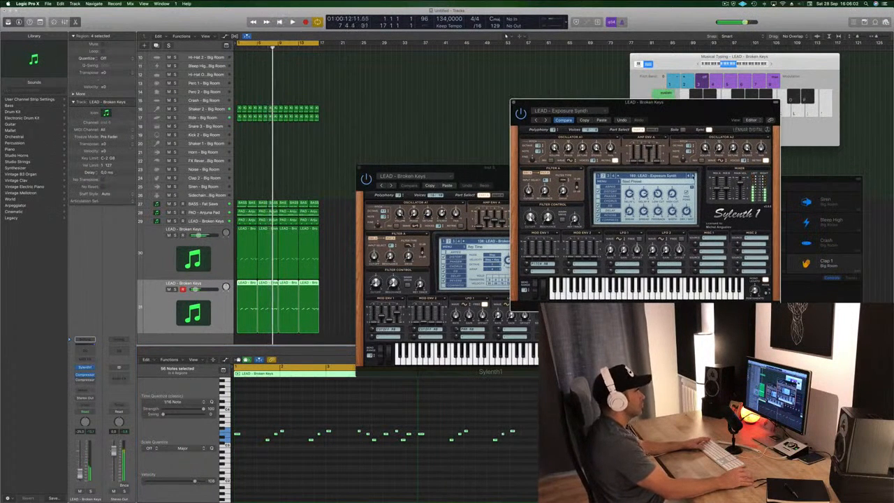
left_click(692, 176)
left_click(692, 176)
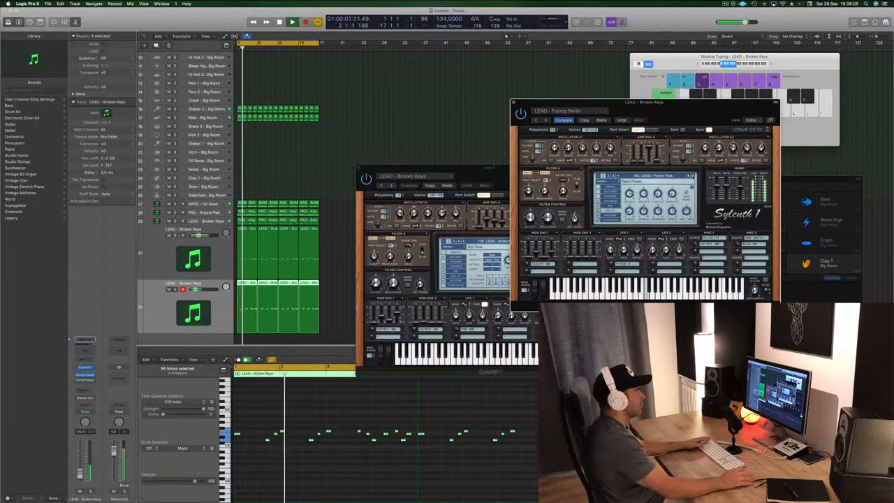
left_click(692, 176)
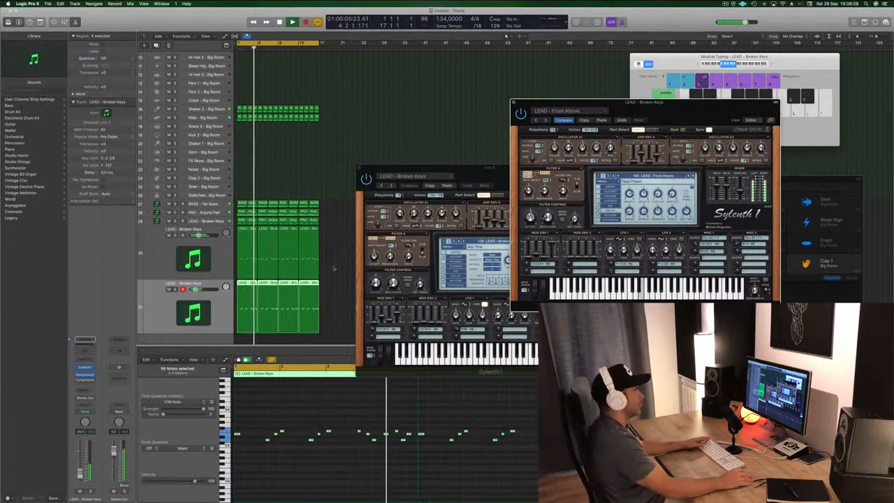
left_click_drag(80, 473, 81, 469)
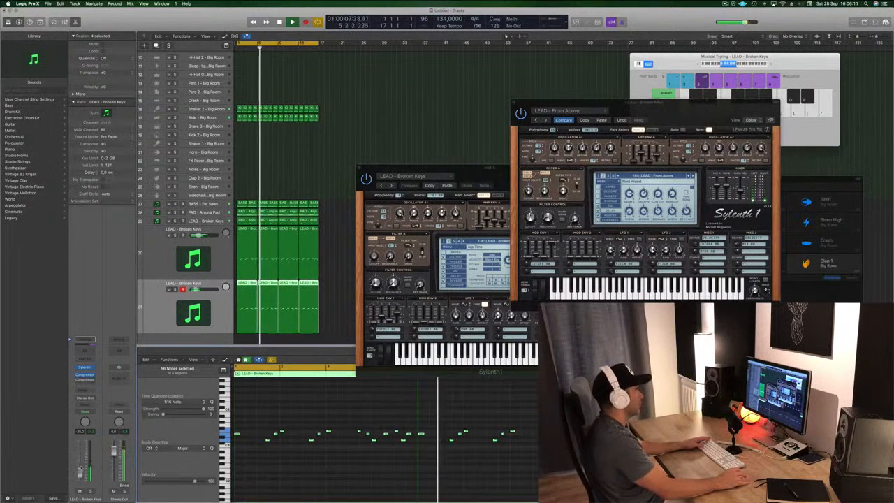
Add a send from the duplicate lead's channel to Bus 13.
left_click(87, 381)
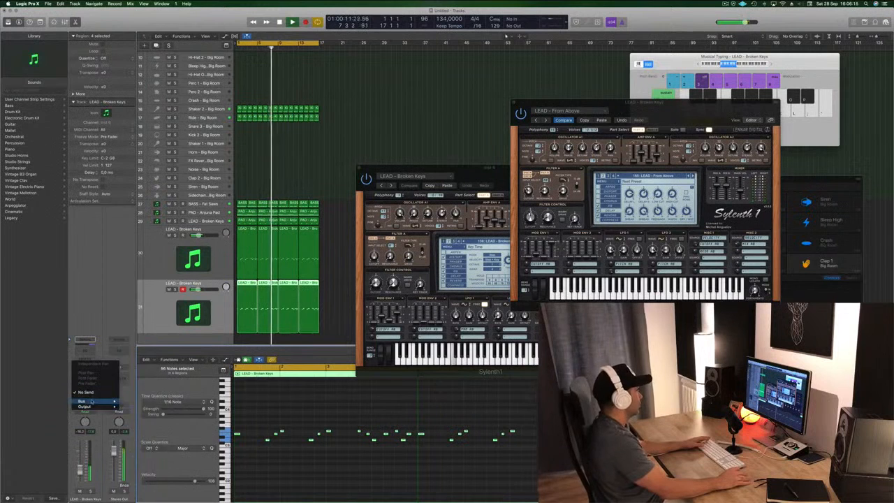
mouse_move(94, 401)
left_click(132, 355)
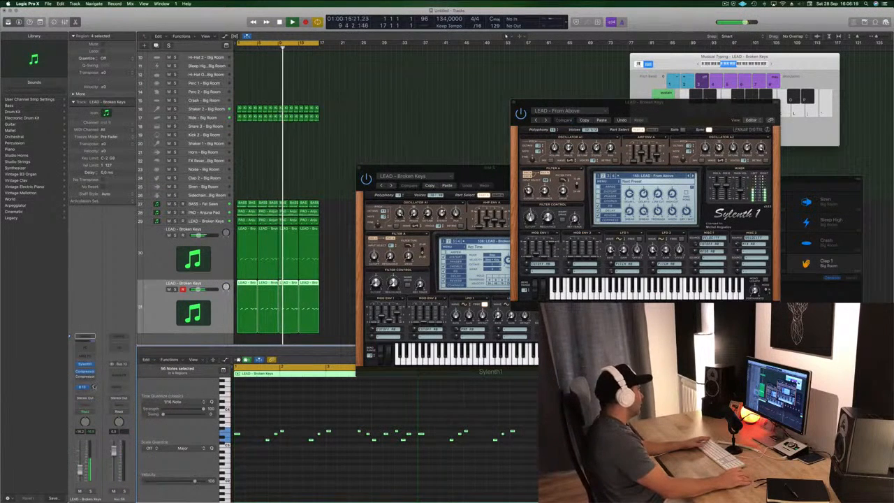
Insert a SilverVerb reverb on the Bus 13 aux channel.
left_click(120, 374)
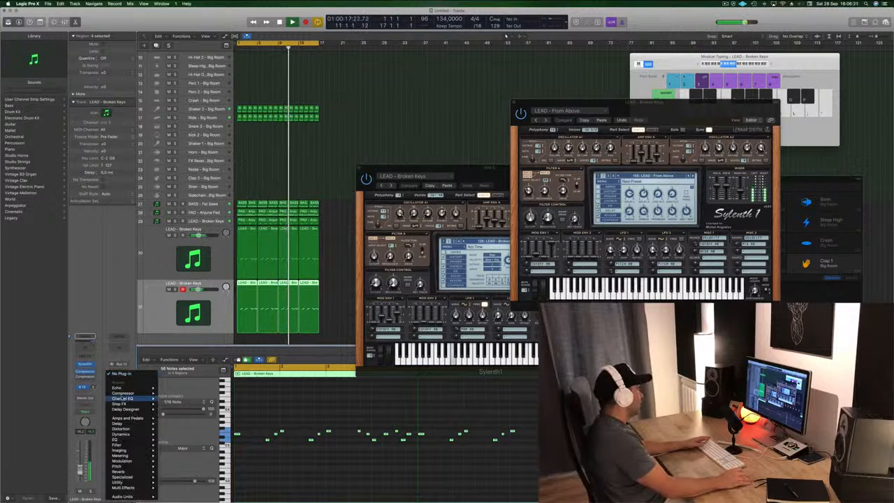
mouse_move(131, 432)
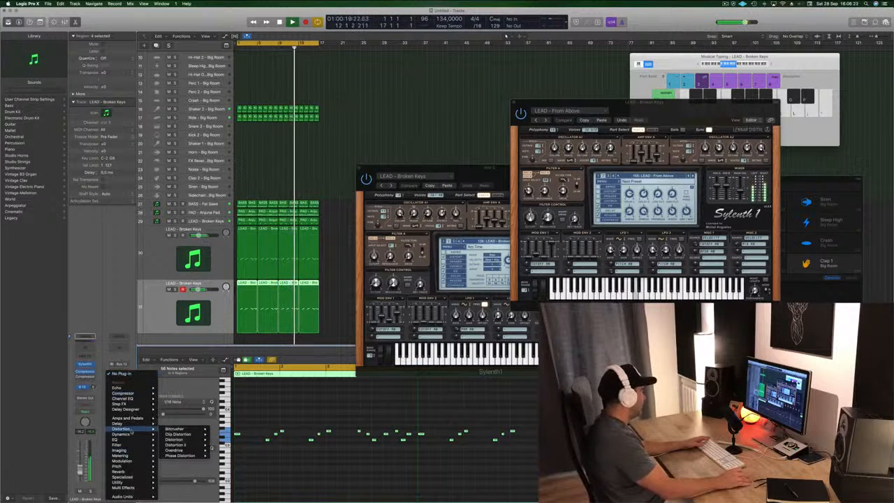
mouse_move(129, 451)
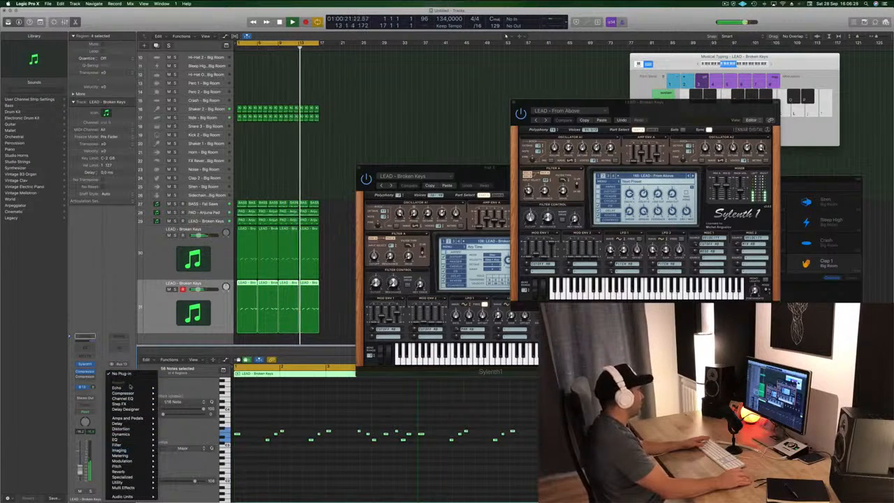
mouse_move(134, 476)
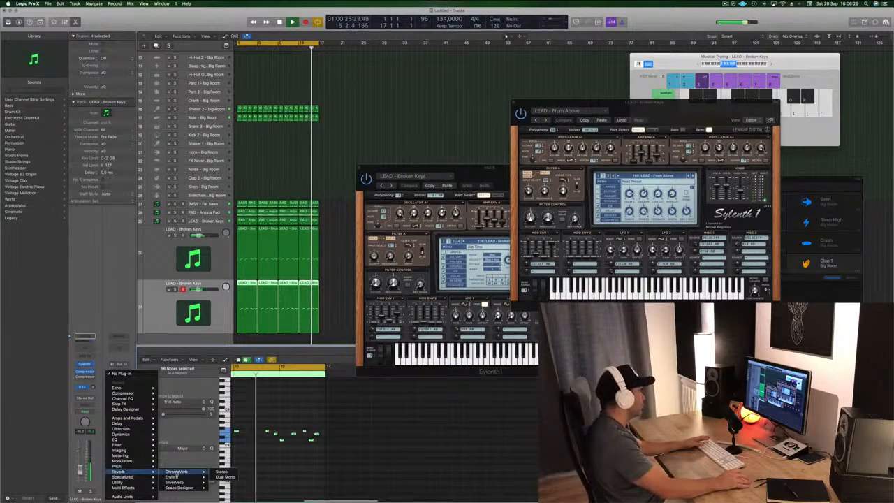
mouse_move(183, 482)
left_click(220, 484)
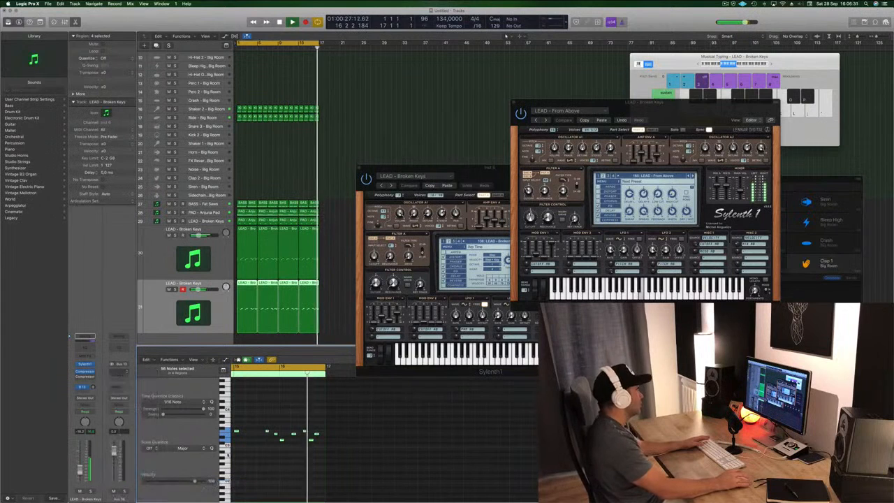
Load the grandiose preset in SilverVerb, turn up the lead's send to Bus 13 and close the reverb.
left_click(91, 26)
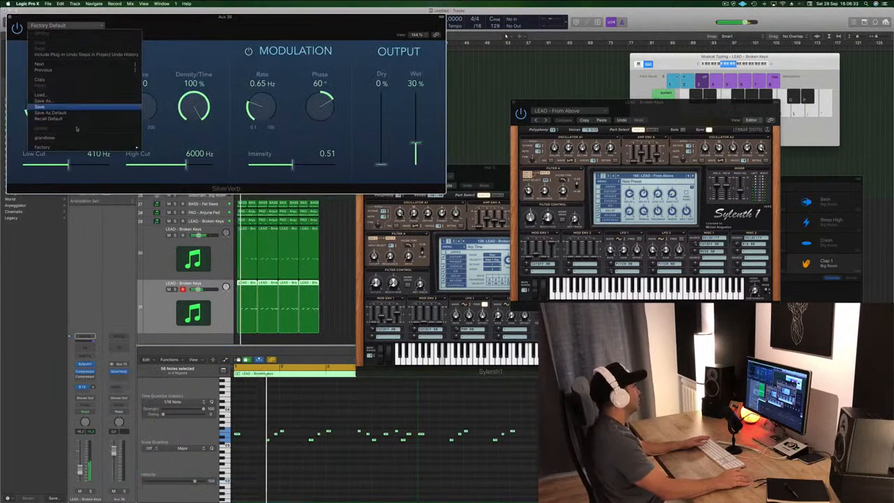
left_click(45, 138)
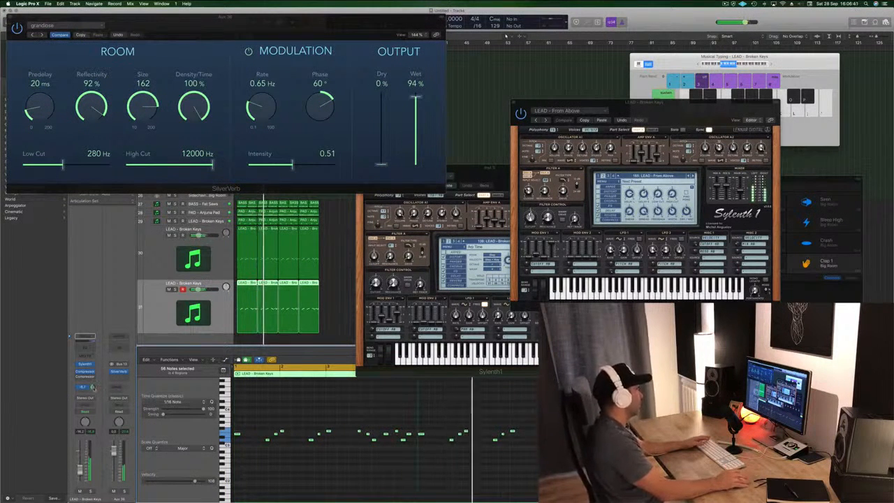
left_click(10, 19)
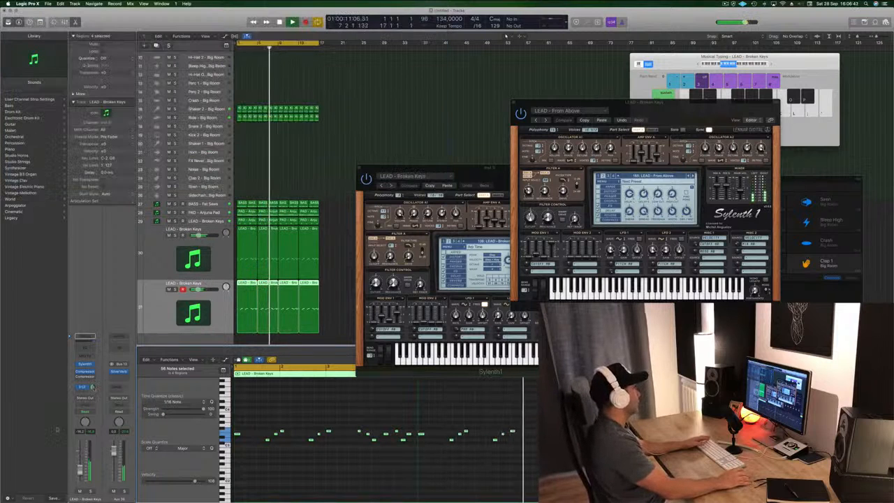
Insert a Compressor after SilverVerb on the Bus 13 aux channel.
left_click(119, 377)
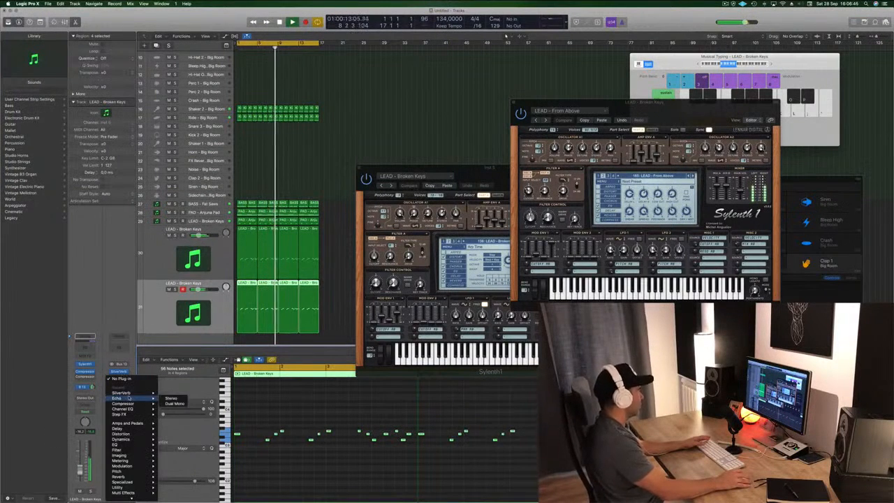
mouse_move(126, 404)
left_click(175, 403)
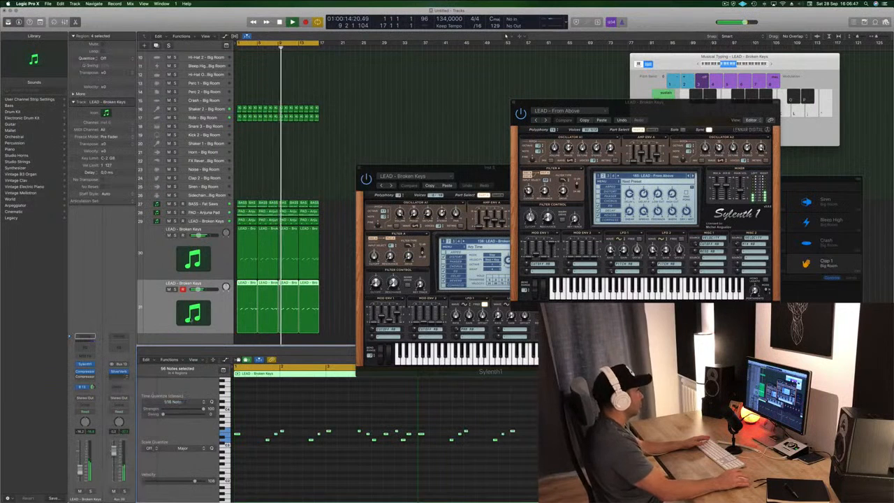
Set the aux compressor's side chain to Bus 6 and its ratio to about 4.1:1, keeping its window clear of the tracks.
left_click_drag(285, 15, 524, 75)
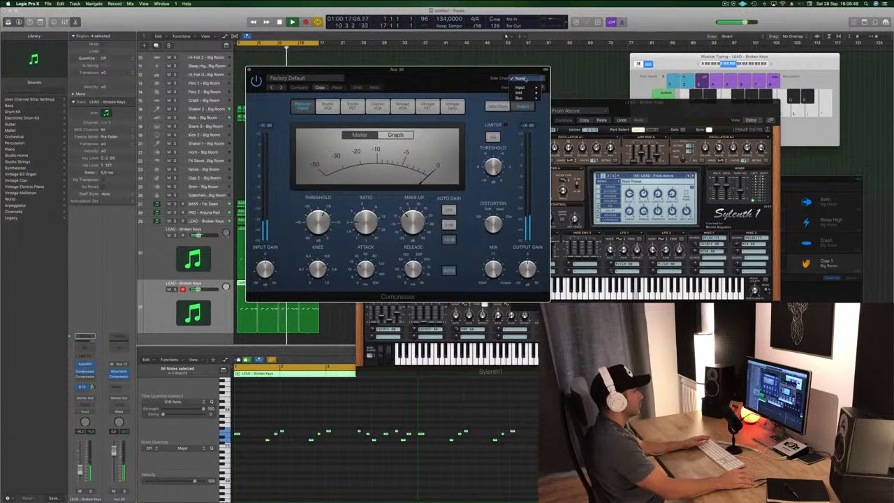
mouse_move(527, 98)
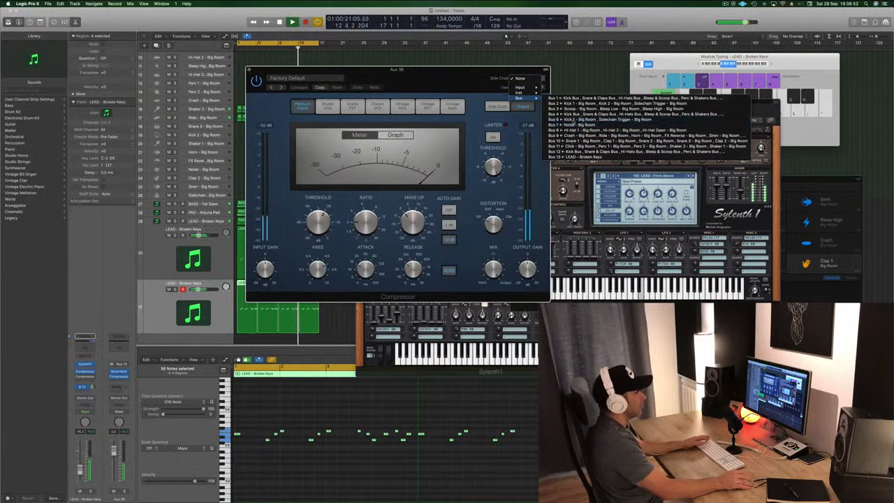
left_click(574, 120)
left_click_drag(398, 69, 473, 101)
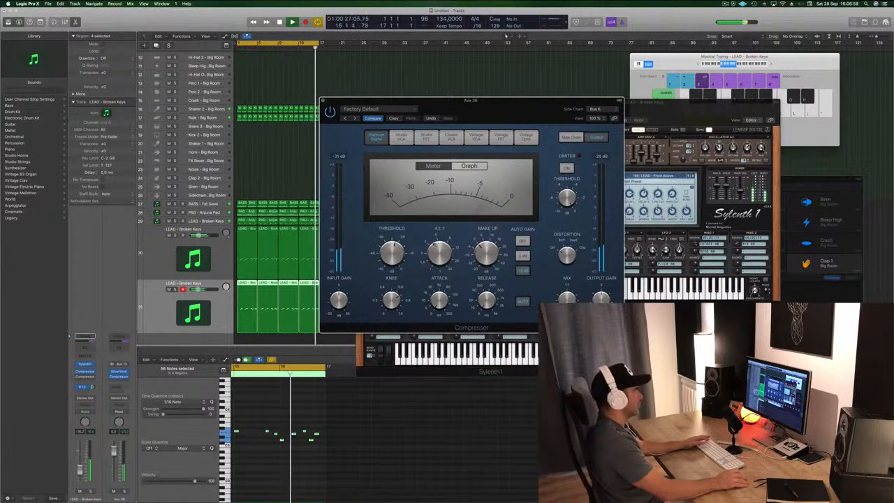
left_click_drag(508, 110, 546, 108)
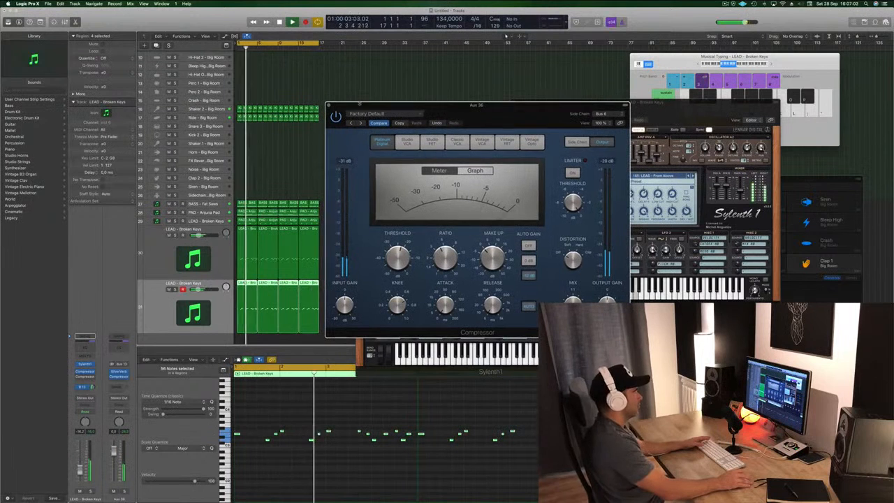
Insert a Channel EQ after the compressor on the Bus 13 aux channel, with a low cut at 490 Hz.
left_click(327, 104)
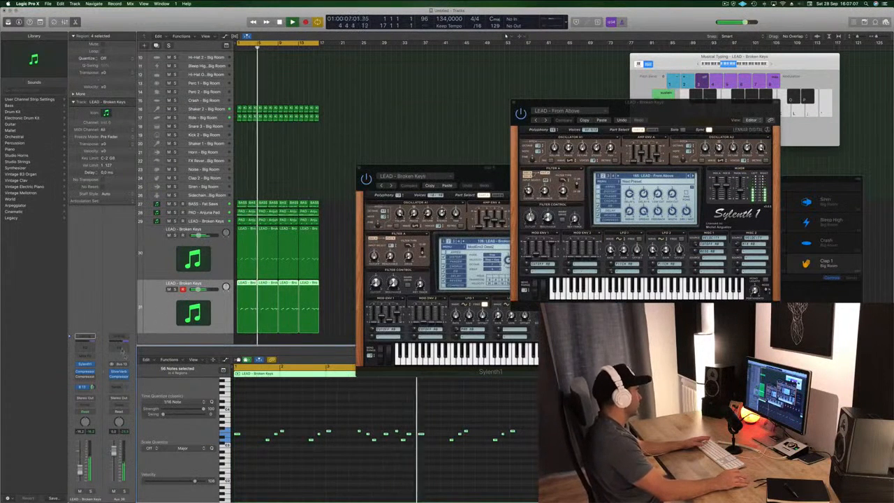
left_click(119, 348)
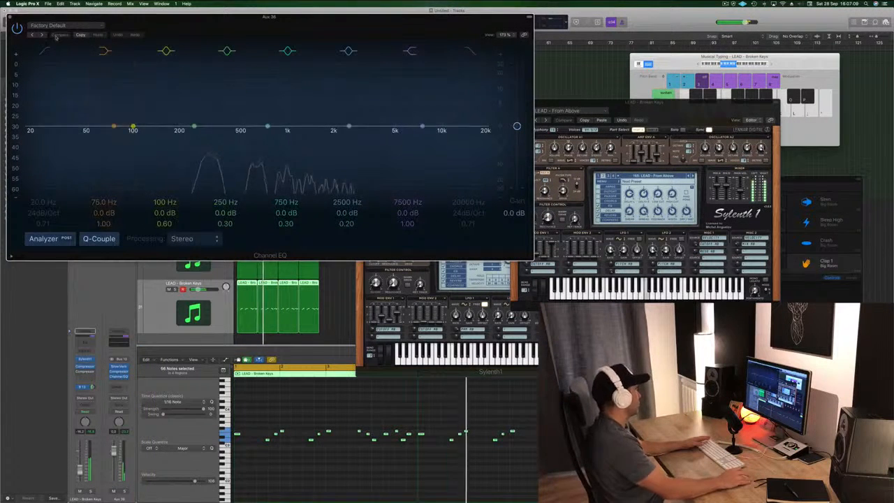
left_click_drag(28, 129, 269, 116)
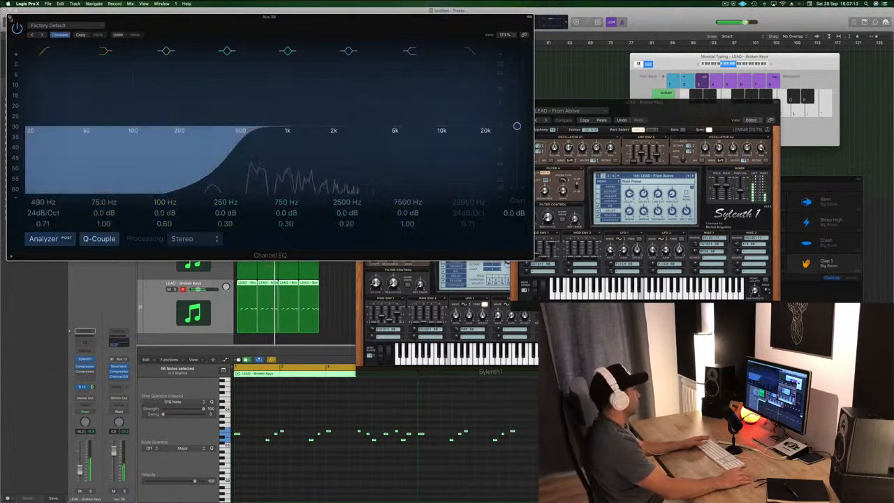
key("super+w")
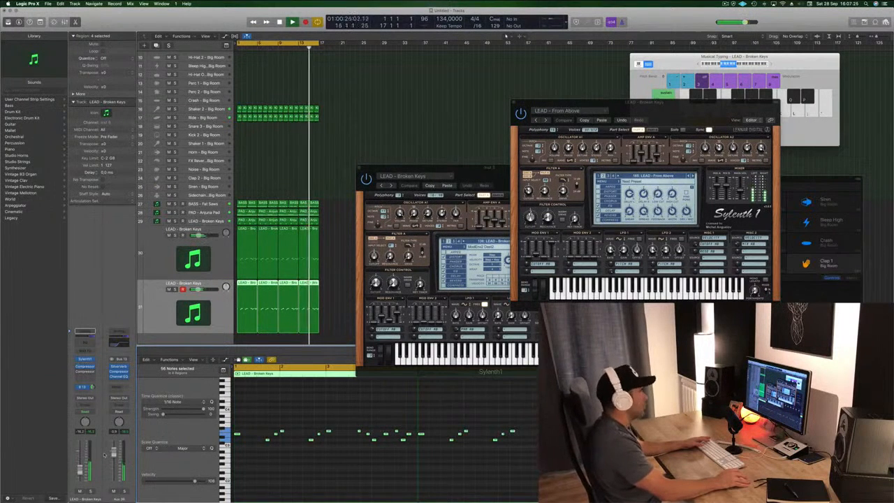
Play the loop from the start to listen to the doubled lead with its filtered reverb.
key("space")
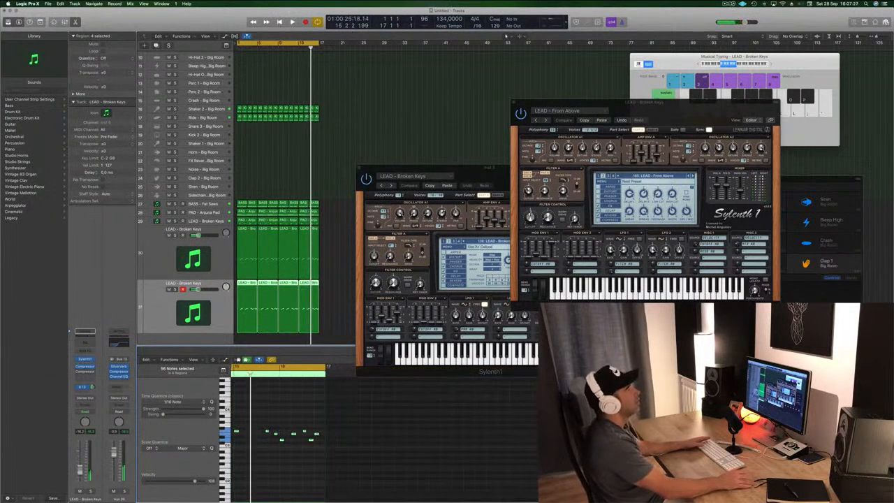
left_click(726, 4)
left_click(700, 18)
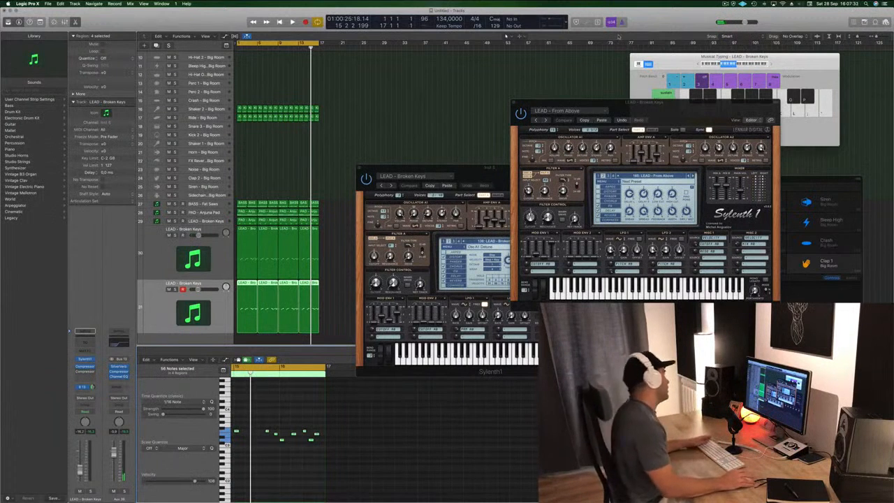
key("space")
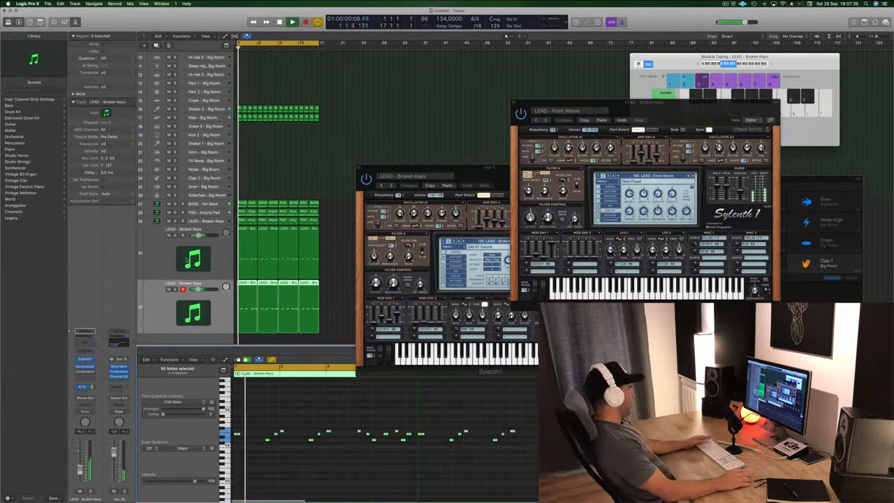
key("space")
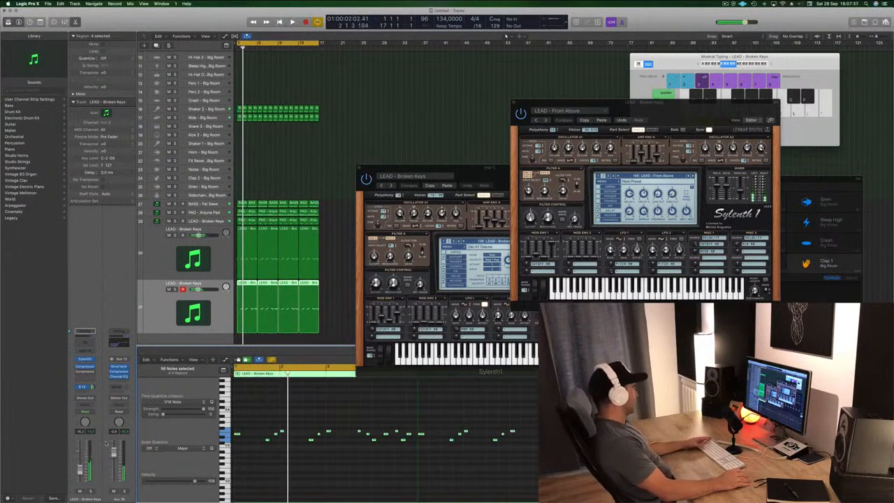
key("space")
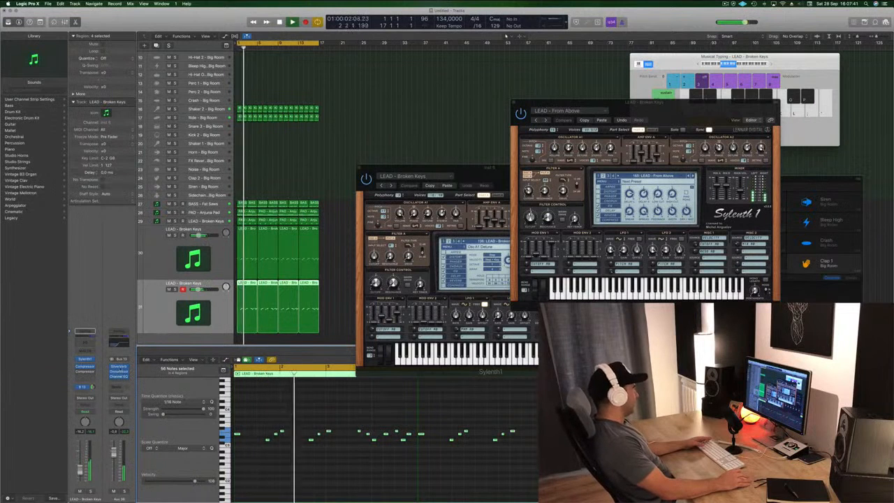
Review the aux channel's SilverVerb settings and fine-tune its compressor's threshold while the loop plays.
left_click(120, 368)
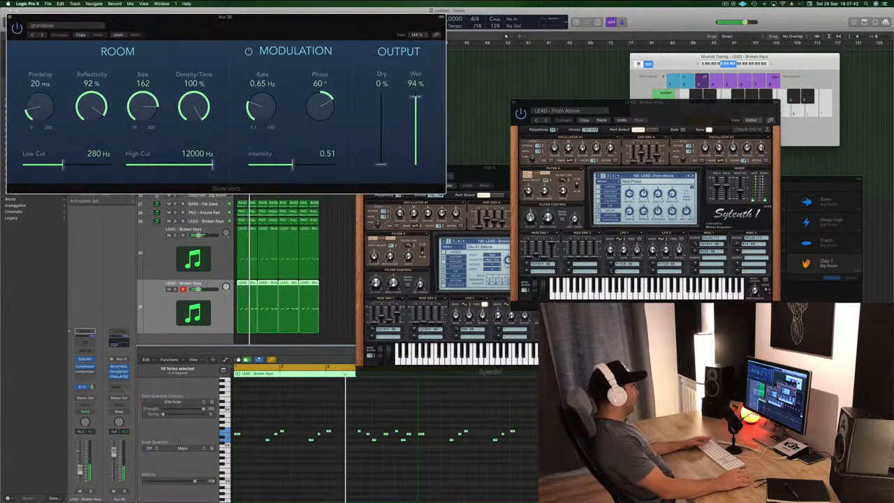
left_click(120, 375)
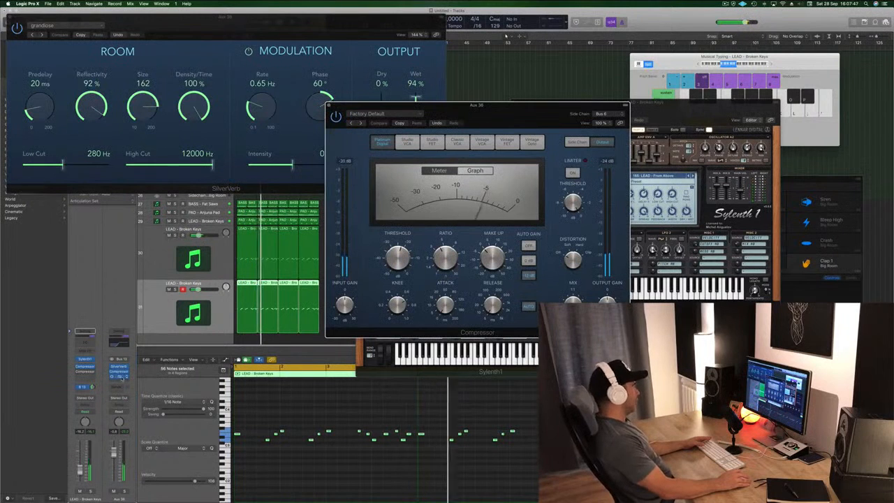
left_click_drag(396, 258, 396, 262)
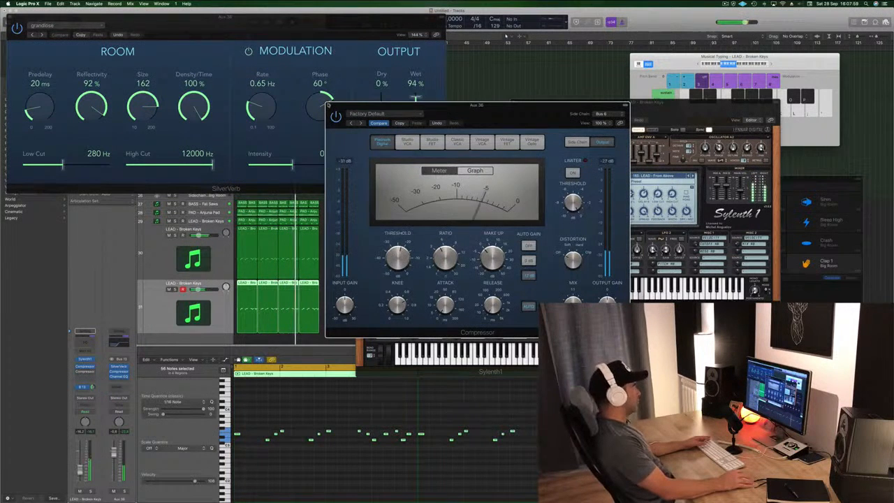
key("super+w")
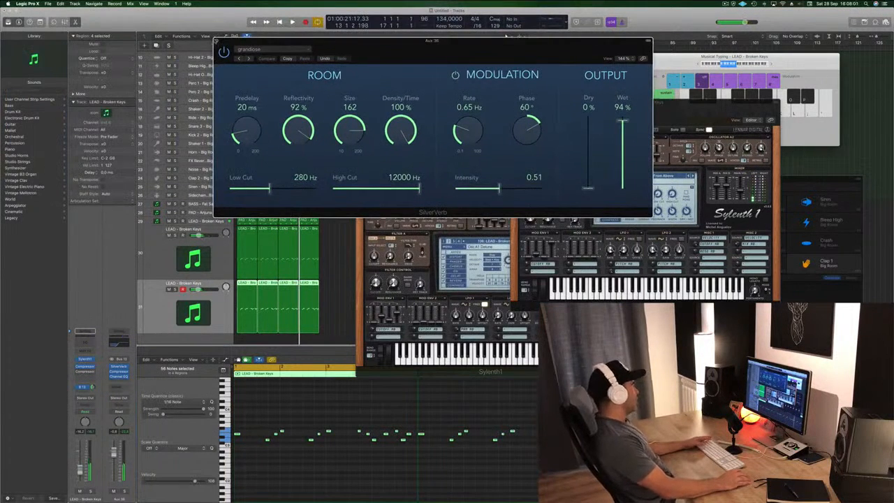
key("super+w")
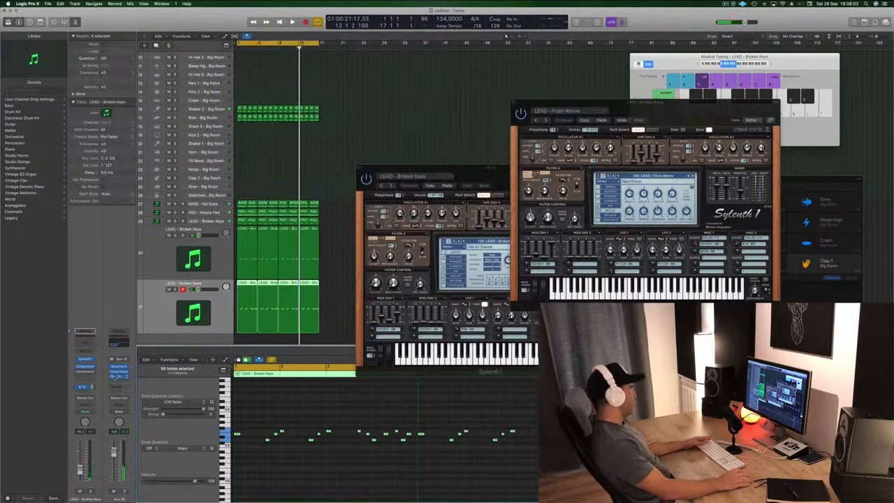
Check the reverb aux's Channel EQ curve during playback and close it.
left_click(119, 377)
key("space")
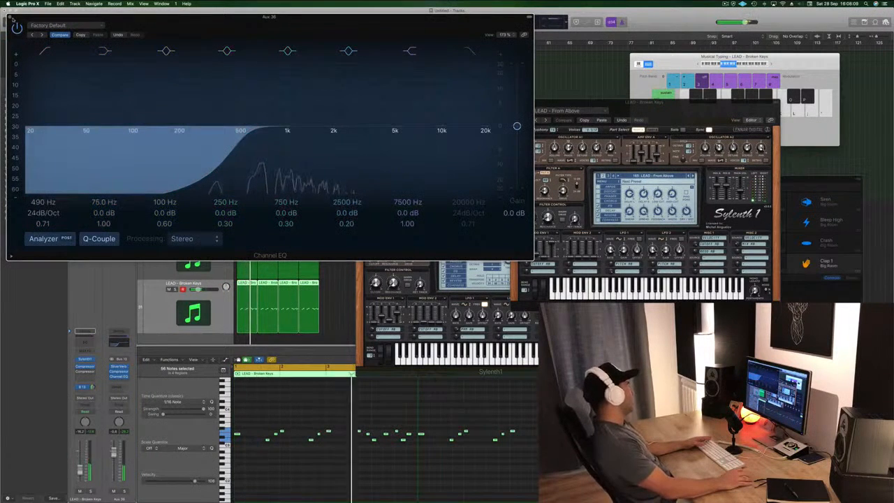
key("super+w")
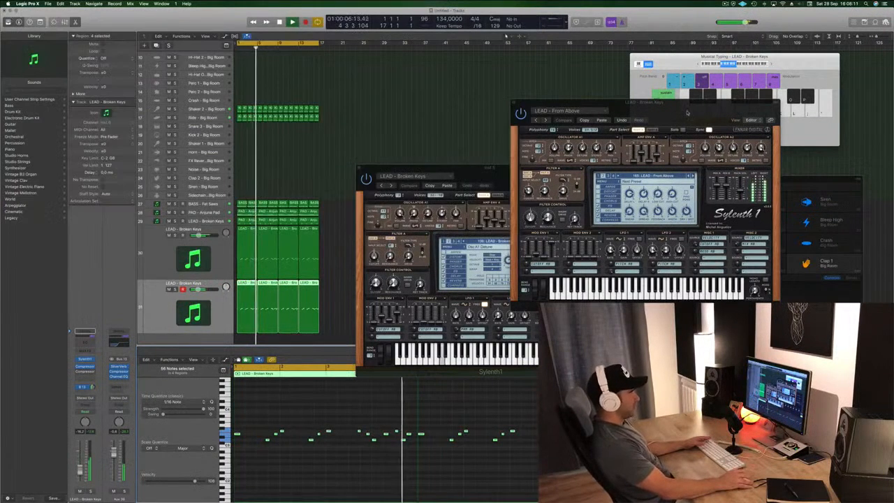
Close both Sylenth1 windows and deselect the lead regions, leaving the drum tracks in view.
left_click(688, 114)
left_click_drag(688, 113, 662, 117)
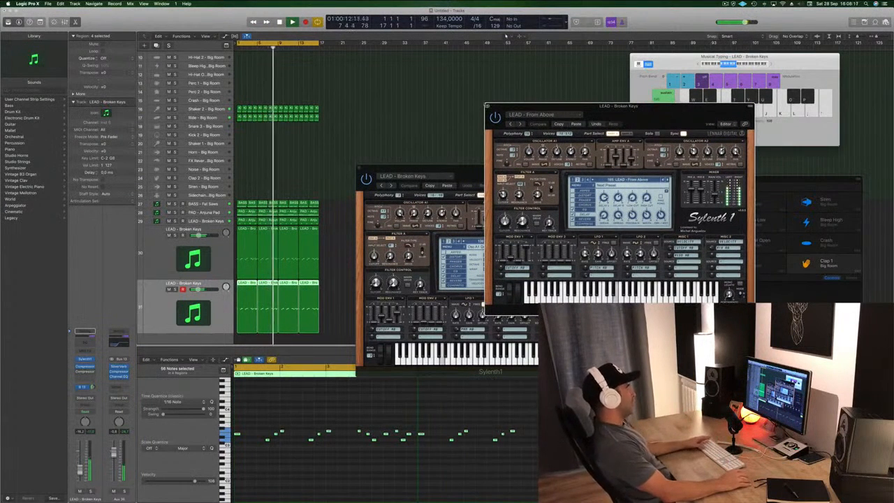
key("super+w")
left_click_drag(357, 172, 401, 129)
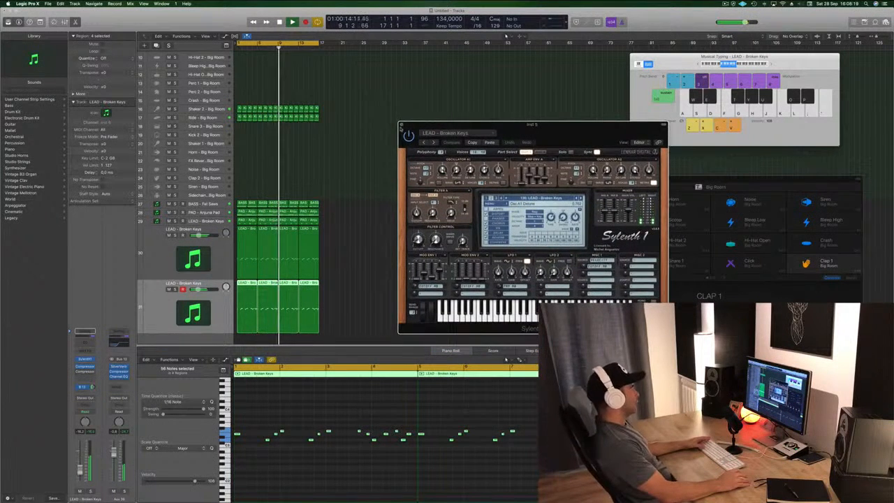
key("super+w")
scroll(471, 130, "up", 5)
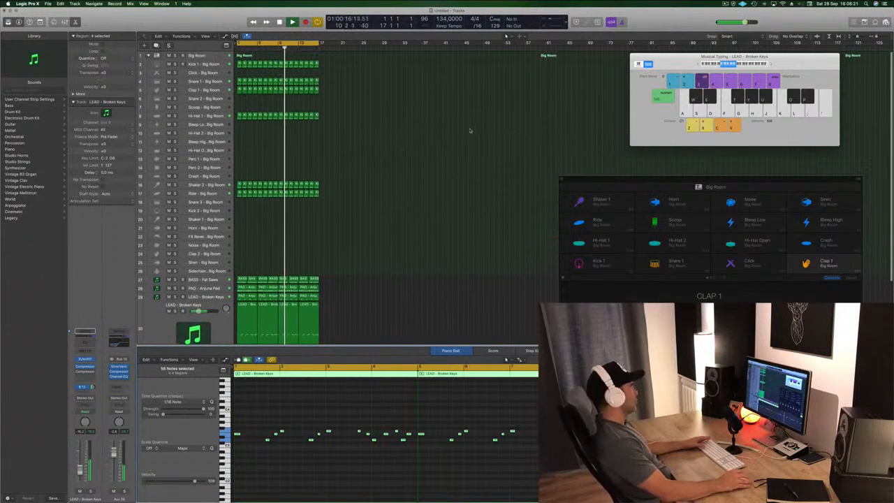
left_click(468, 129)
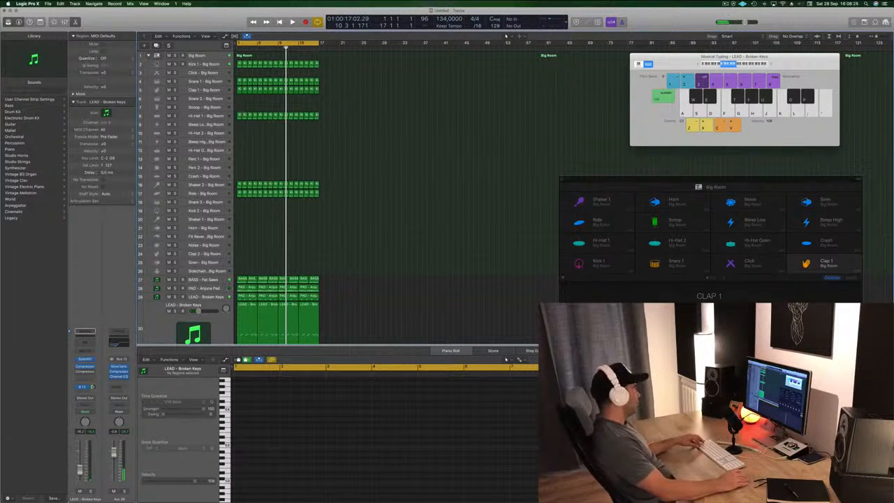
Copy the first Shaker 2 region to the Hi-Hat Open track and edit its notes to one off-beat hit per beat.
left_click(238, 185)
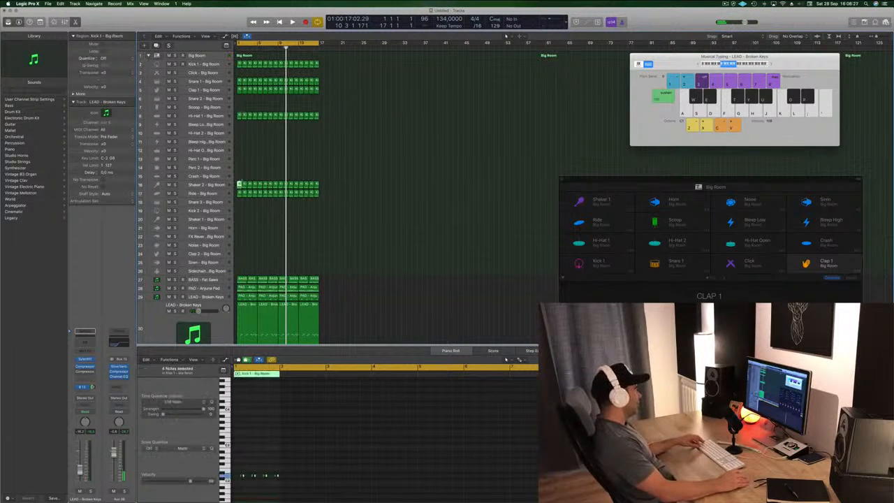
left_click_drag(239, 185, 239, 150)
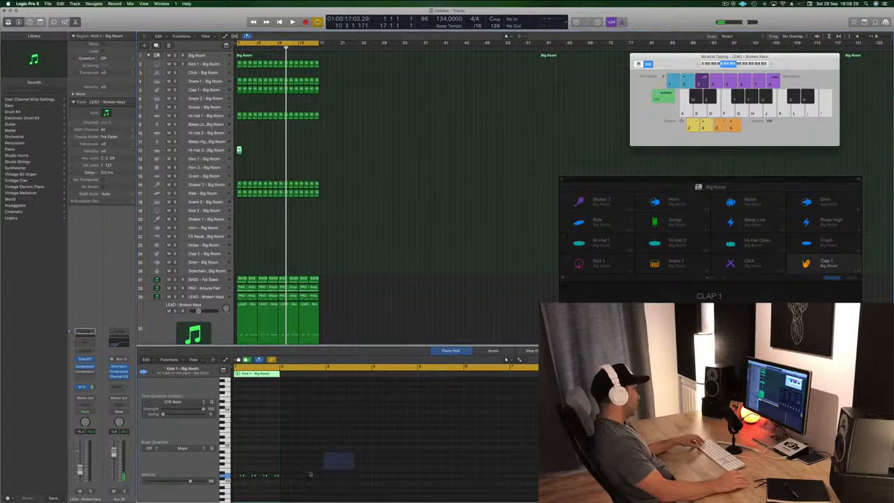
left_click_drag(311, 475, 238, 489)
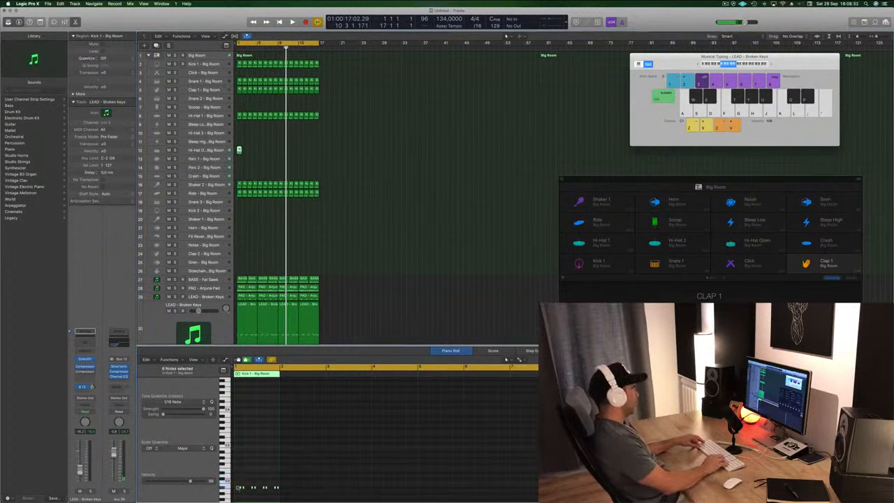
key("Return")
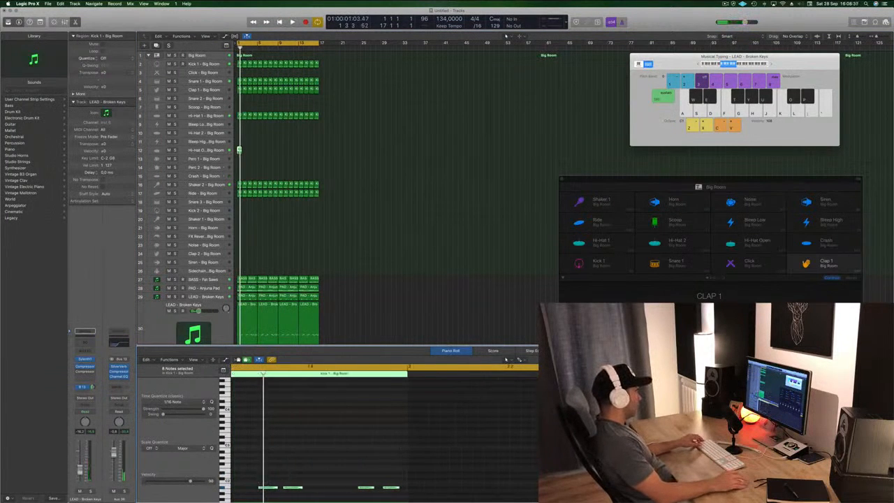
scroll(351, 451, "left", 5)
left_click_drag(314, 464, 311, 485)
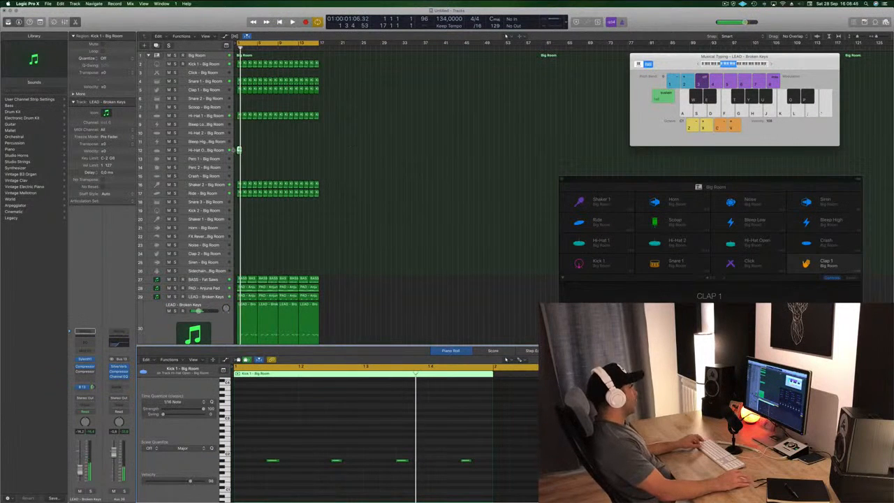
Repeat the Hi-Hat Open region across all 16 bars and play the loop.
key("super+Right")
mouse_move(238, 150)
left_mouse_down()
mouse_move(308, 150)
mouse_move(239, 151)
left_mouse_up()
key("space")
key("space")
key("space")
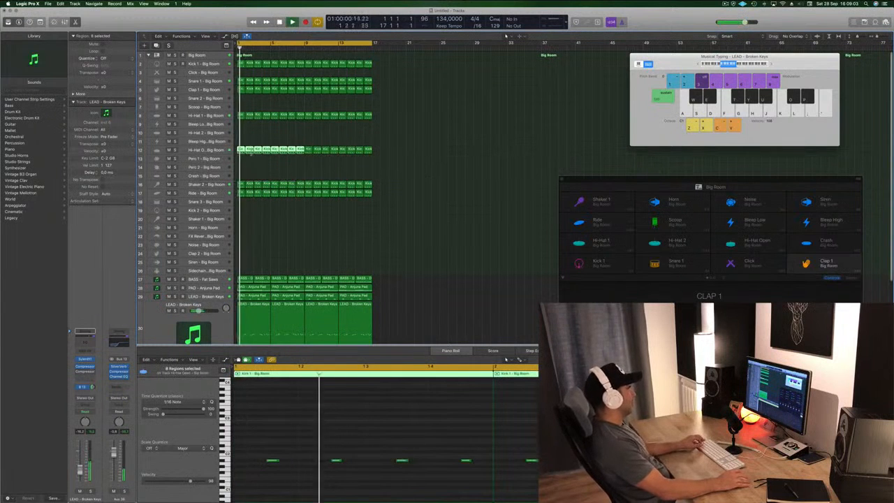
Adjust the Hi-Hat Open track's volume during playback and deselect its regions.
left_click(203, 150)
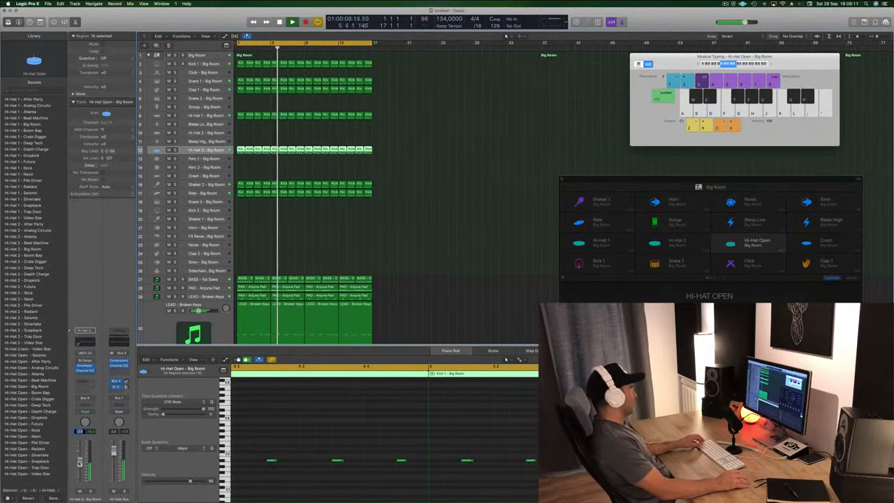
left_click(551, 175)
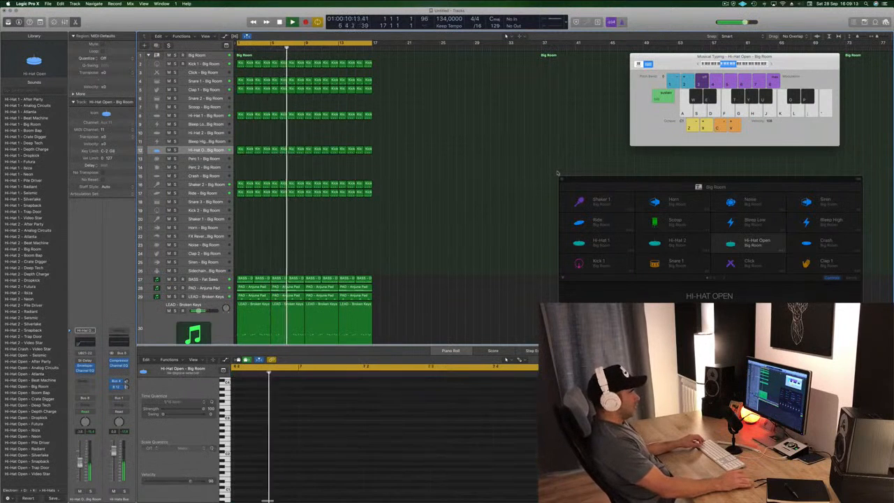
Find the Hi-Hat Open pad in Drum Machine Designer and raise its Spread.
left_click_drag(750, 183, 528, 147)
left_click(477, 244)
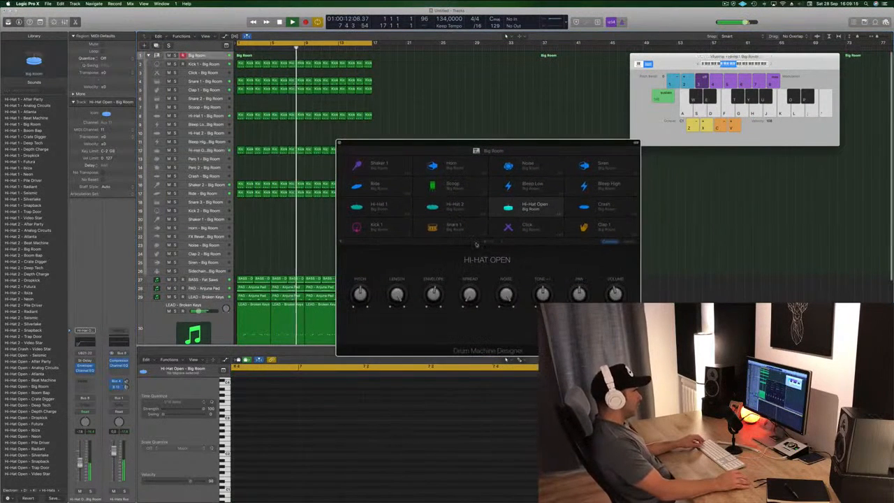
left_click(498, 241)
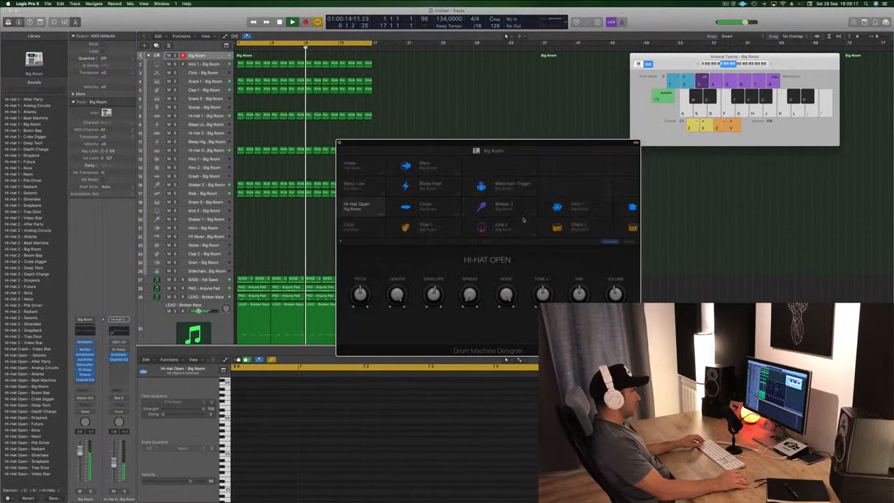
left_click(383, 209)
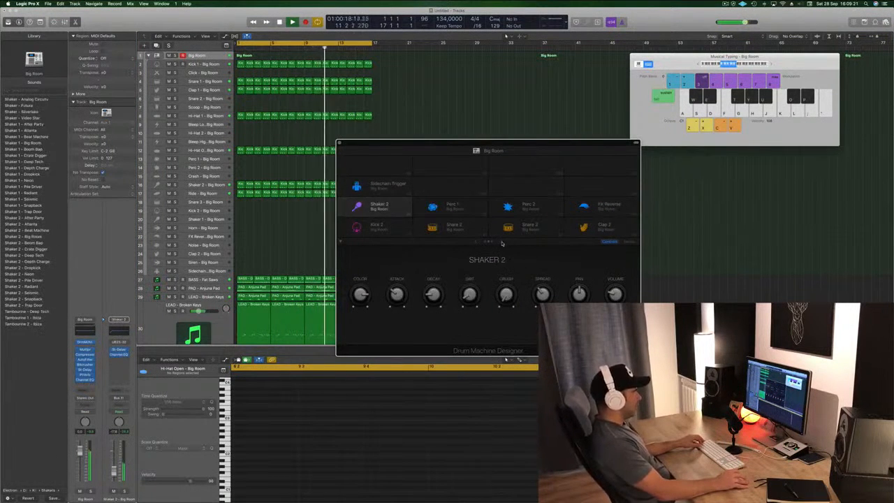
left_click(502, 242)
left_click(479, 243)
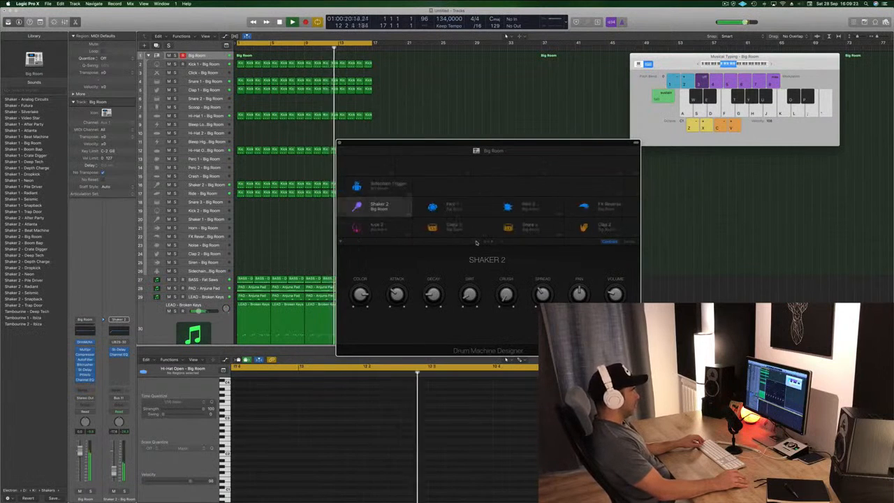
left_click(476, 242)
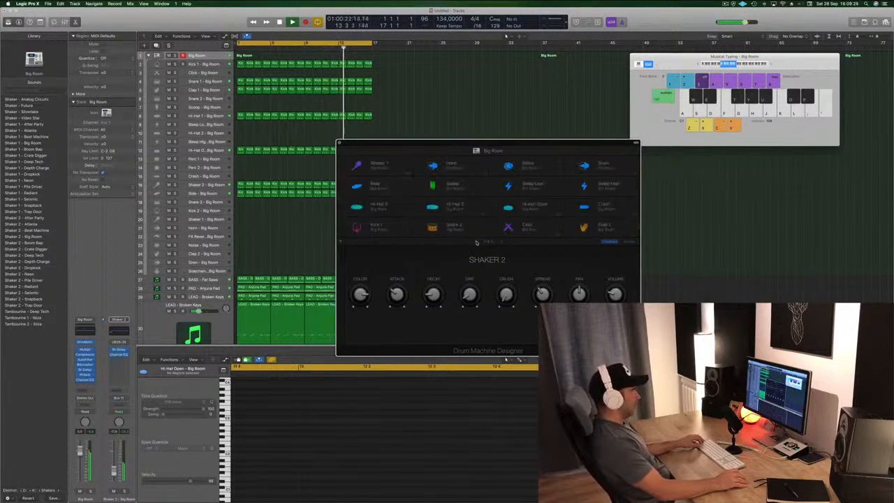
left_click(537, 211)
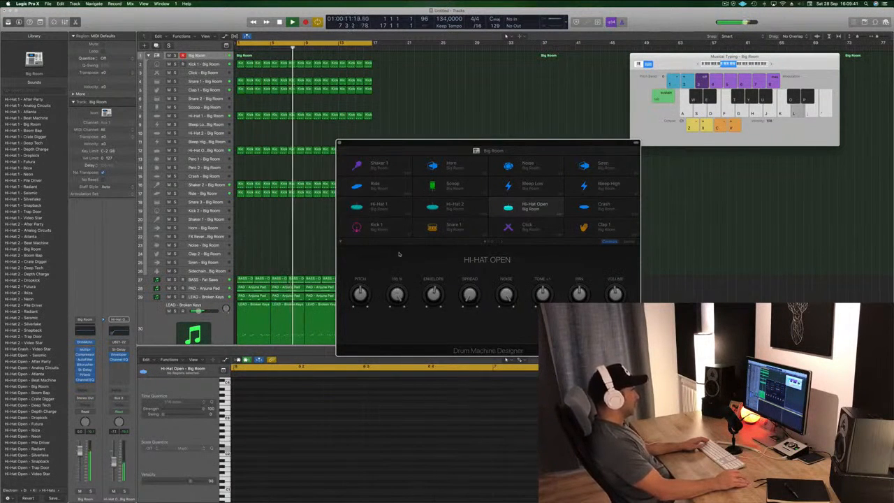
left_click_drag(433, 293, 469, 261)
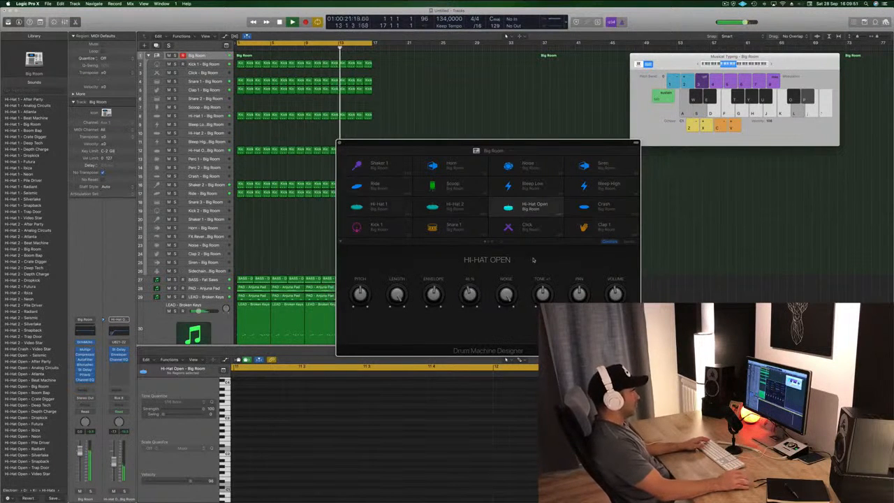
Close the Drum Machine Designer window while the loop plays.
left_click_drag(423, 154, 448, 148)
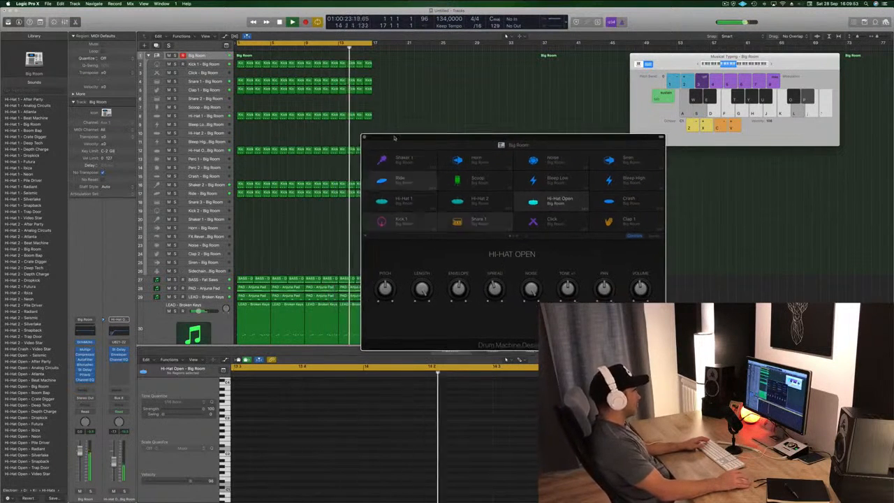
left_click(365, 137)
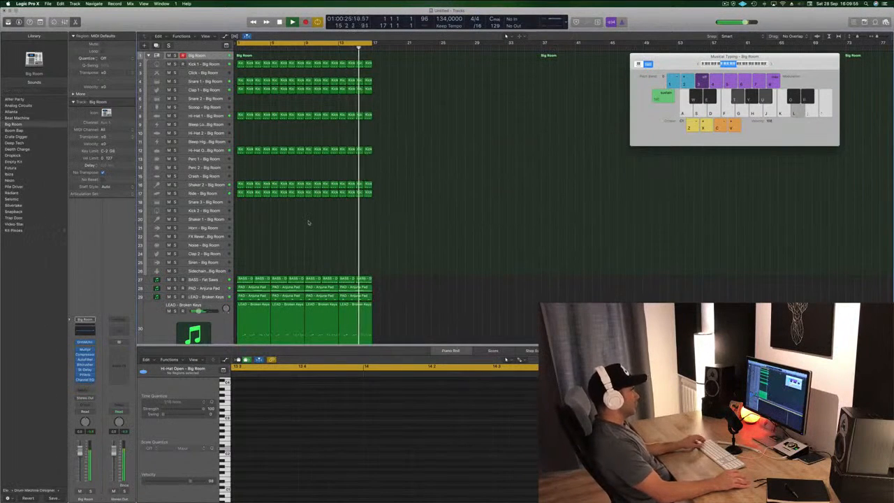
scroll(308, 219, "left", 3)
scroll(305, 219, "down", 5)
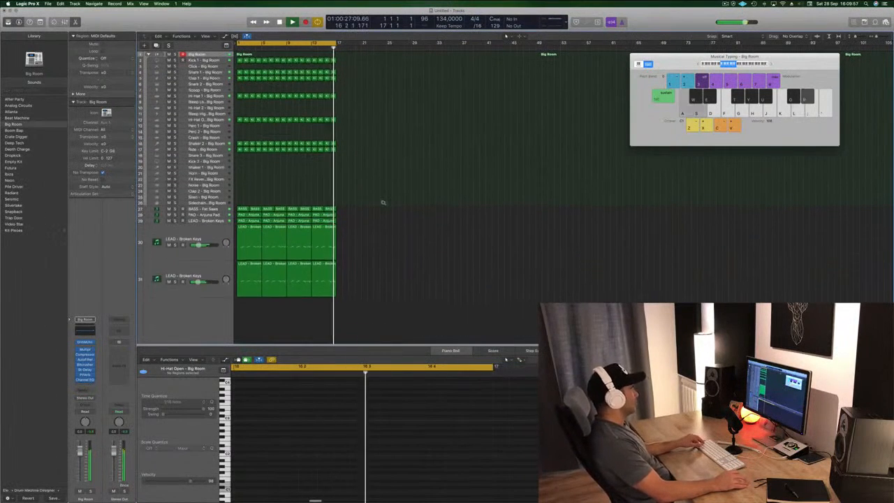
scroll(427, 271, "right", 3)
scroll(450, 258, "down", 2)
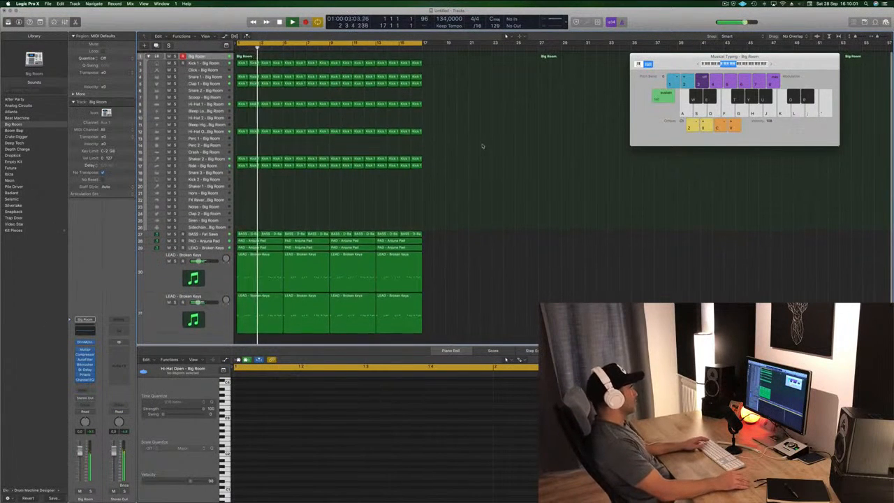
Copy the first Shaker 2 region to bar 1 of the Crash track.
left_click(185, 96)
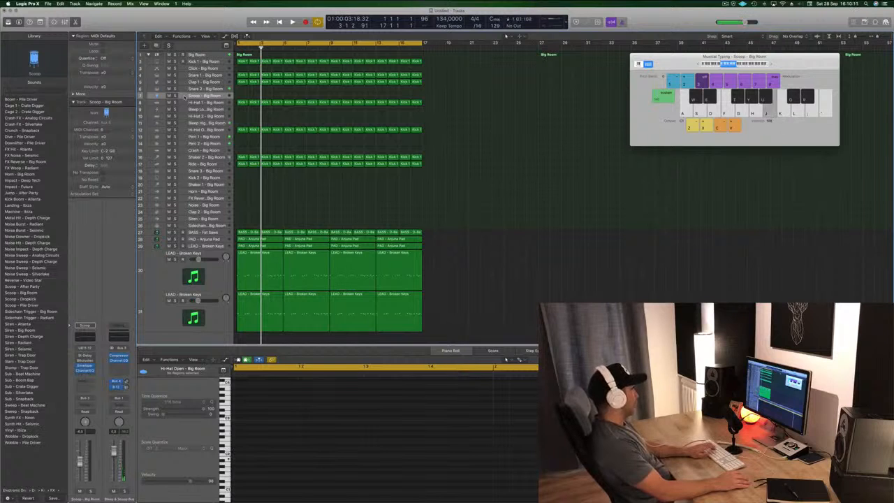
left_click(242, 157)
left_click_drag(241, 157, 241, 150)
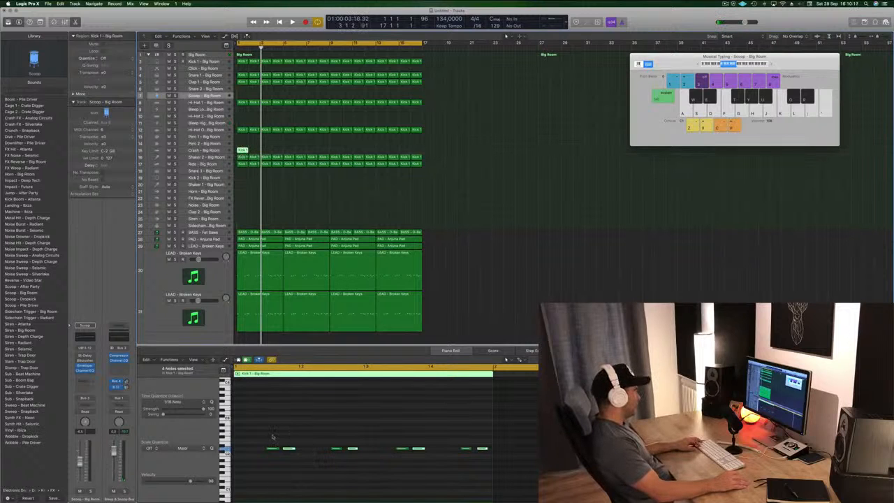
Reduce the copied Crash region to a single note, move it to the start of bar 1 and audition it.
left_click(272, 448)
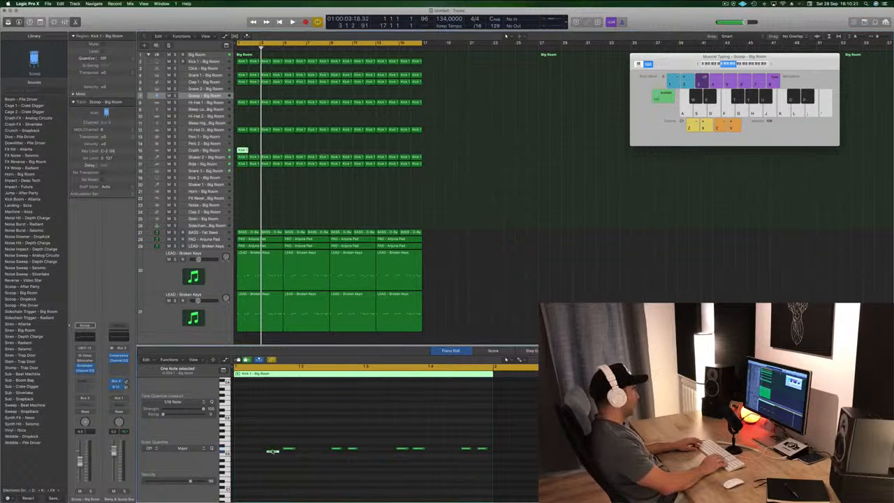
key("shift+f")
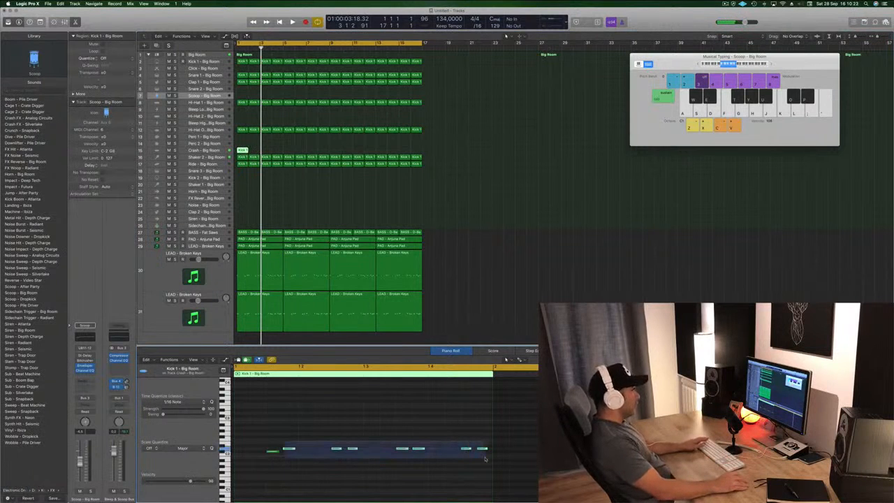
key("Delete")
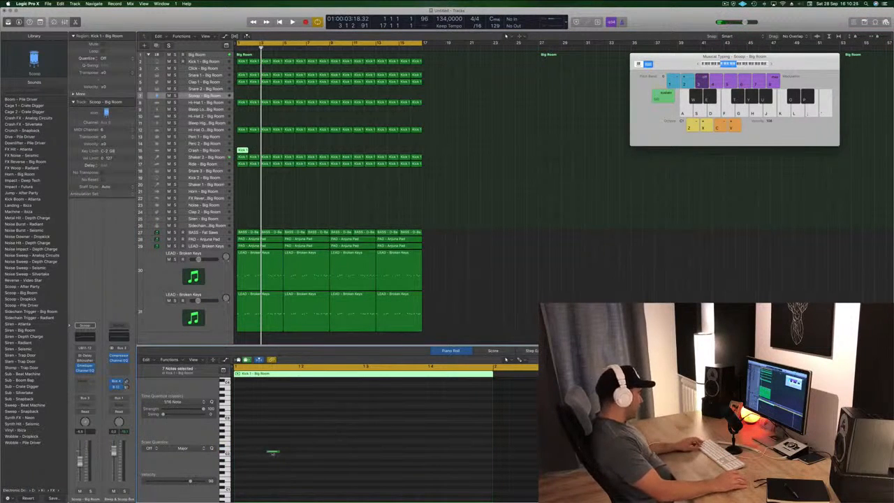
left_click_drag(273, 453, 240, 453)
key("space")
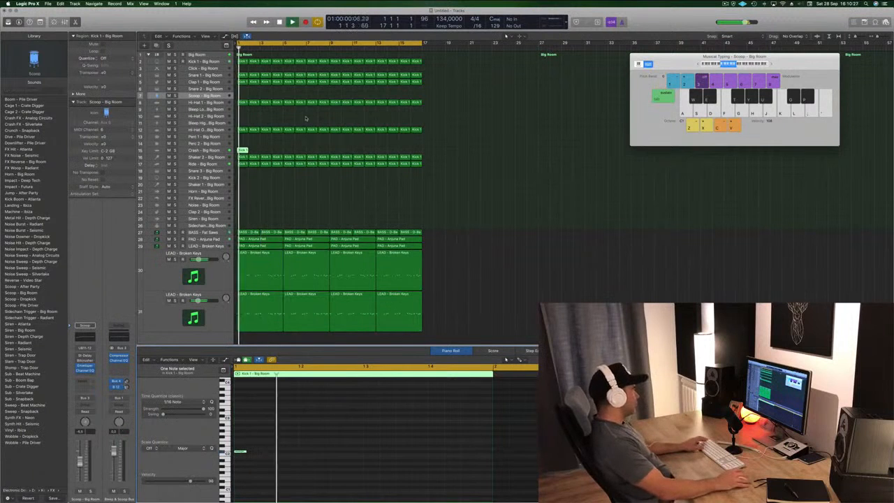
key("space")
Copy the Crash region to bars 5, 9 and 13 so the crash hits every four bars.
left_click_drag(242, 151, 335, 151)
left_click(243, 150)
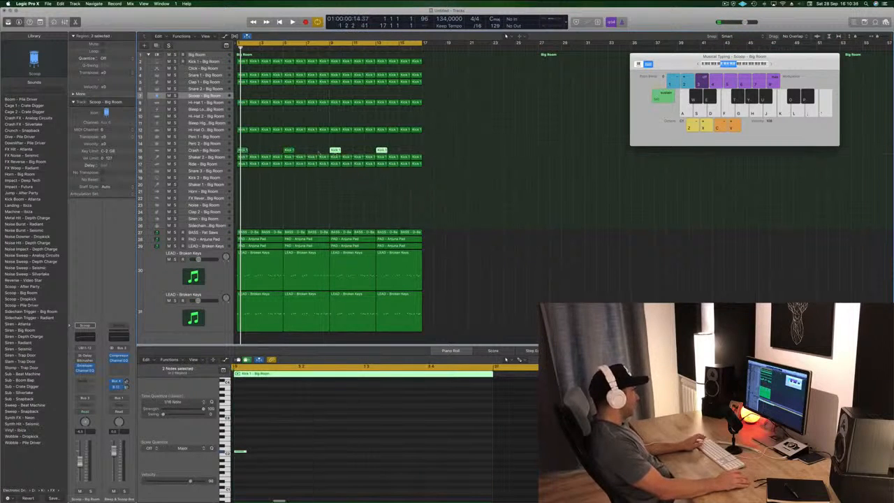
key("space")
Lower the Crash track's volume to -14.2 dB while auditioning the loop, and deselect its regions.
left_click(204, 150)
key("space")
key("space")
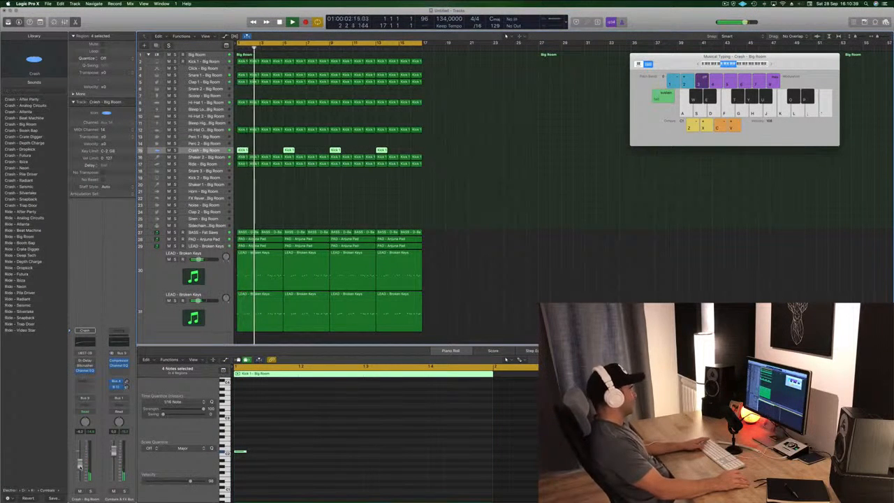
key("space")
key("space")
key("space")
left_click_drag(79, 467, 80, 469)
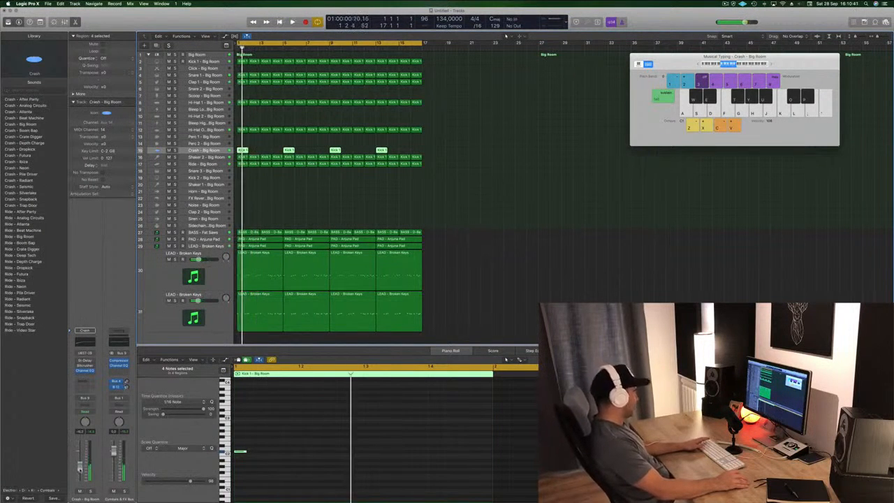
key("space")
left_click(495, 250)
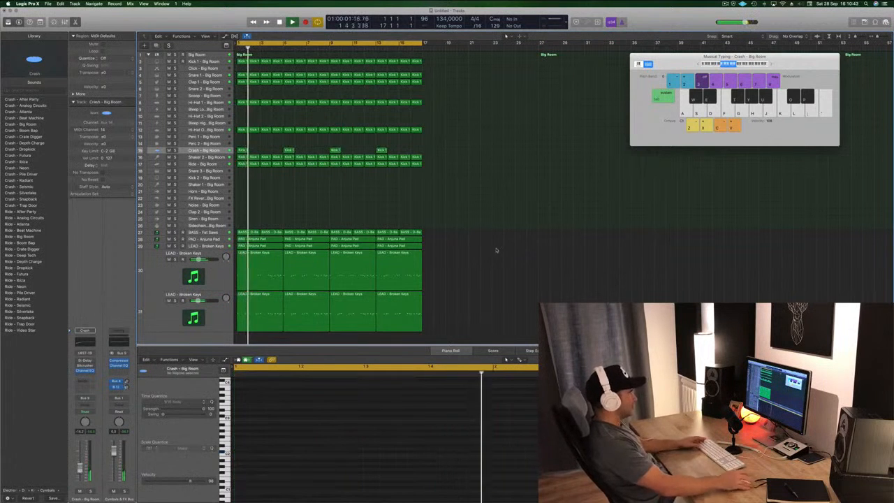
Hide Logic Pro, postpone the Cyberduck donation prompt and switch back to Logic Pro.
key("super+h")
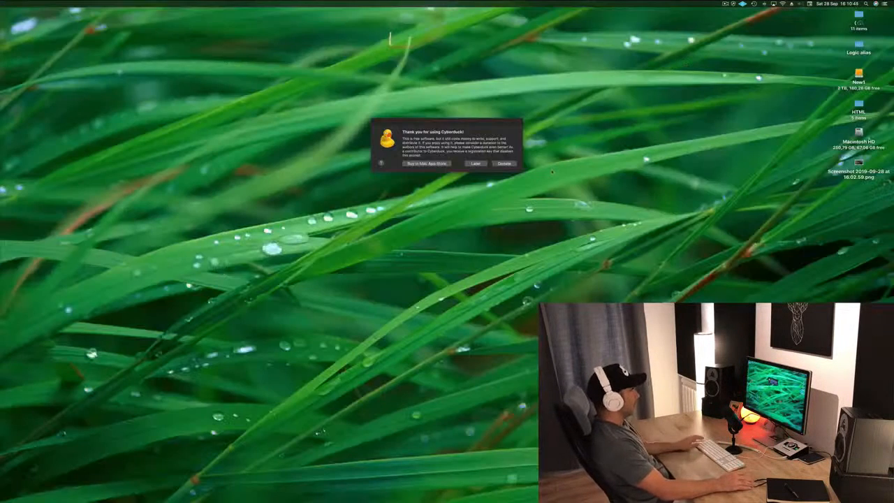
left_click(477, 163)
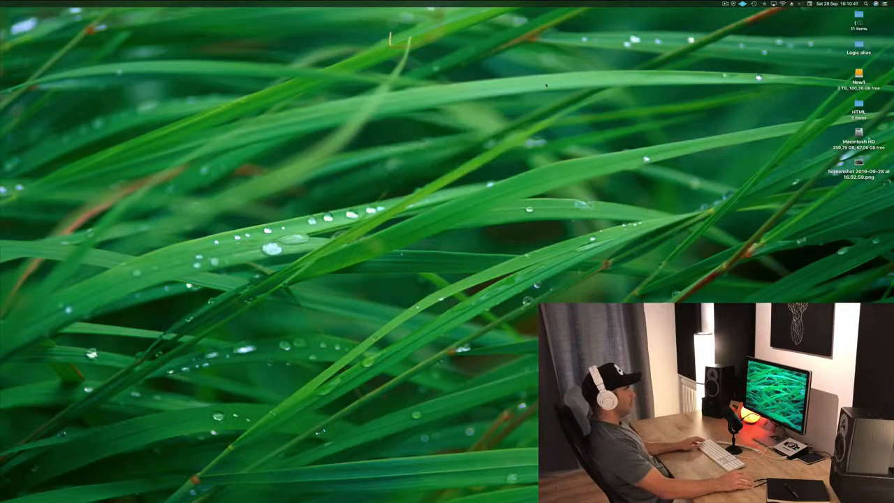
mouse_move(217, 492)
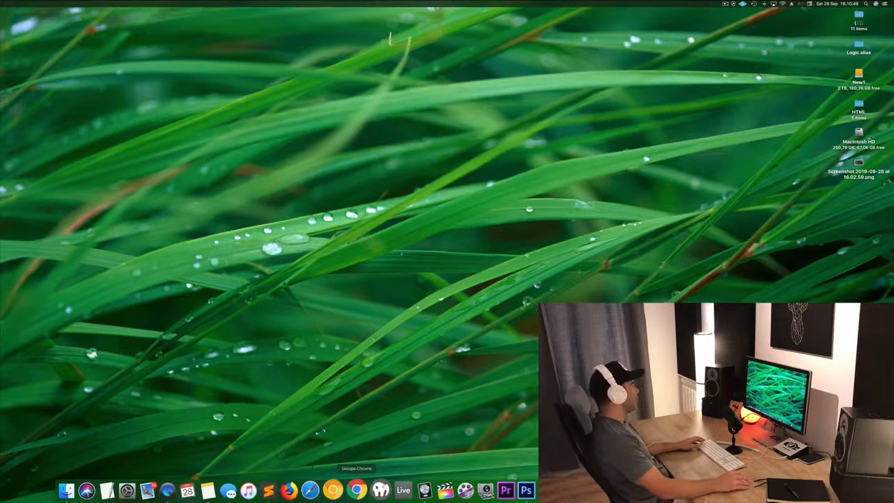
left_click(417, 491)
key("space")
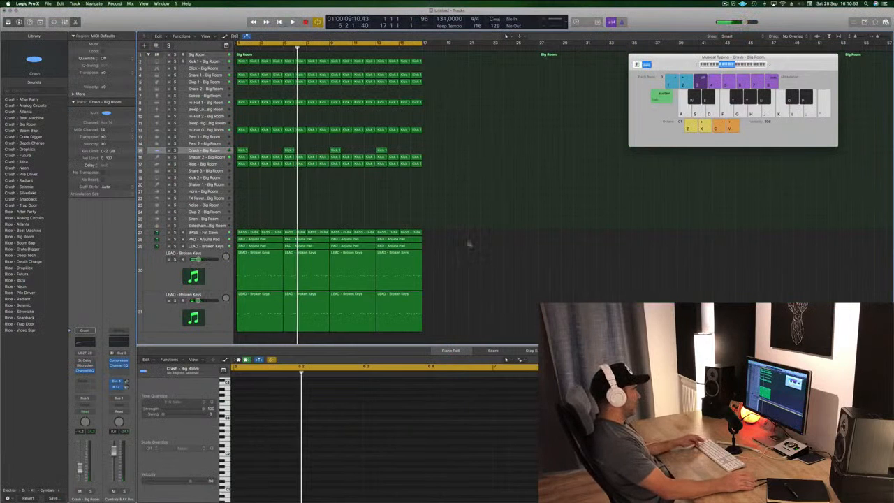
Return playback to the start and show the secondary time ruler in the Tracks area.
scroll(469, 244, "down", 5)
key("Return")
key("space")
key("space")
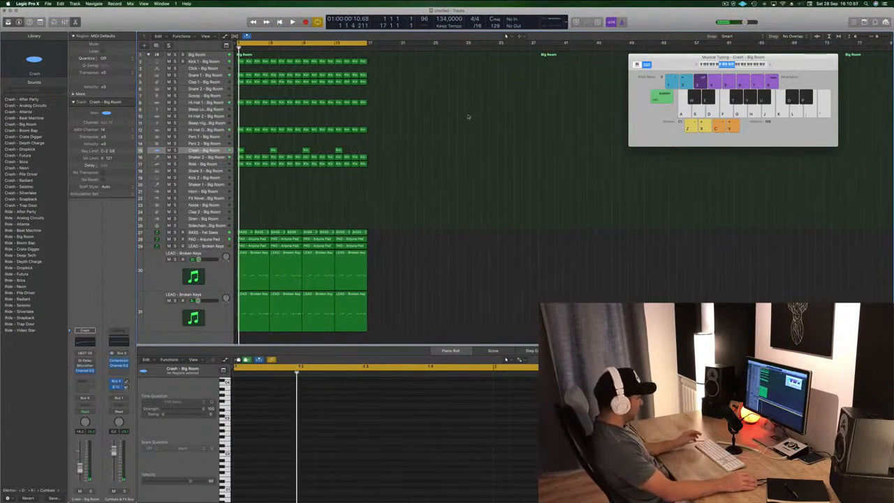
left_click(205, 37)
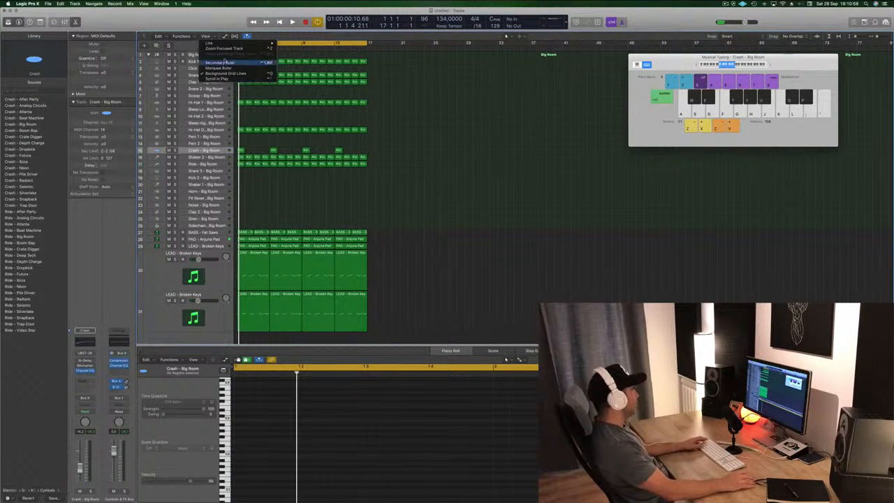
left_click(219, 68)
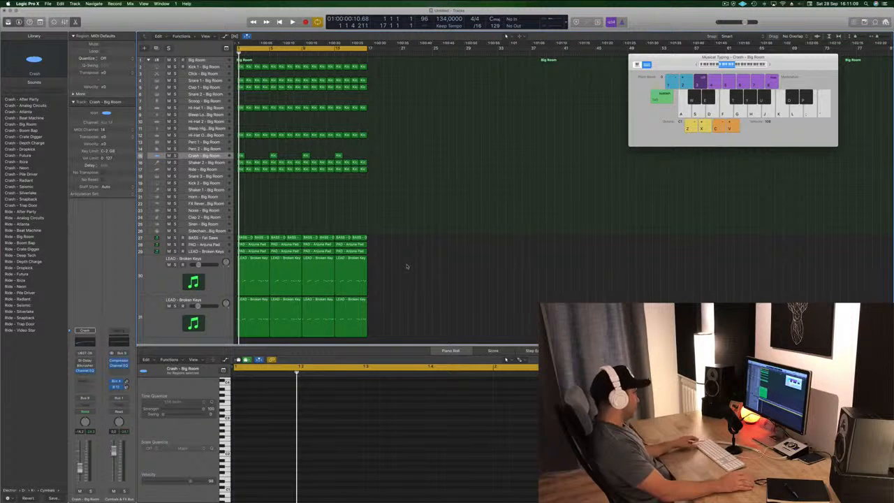
Copy all regions to bar 17, and copy the resulting 32 bars to bar 33 to fill 64 bars.
key("super+a")
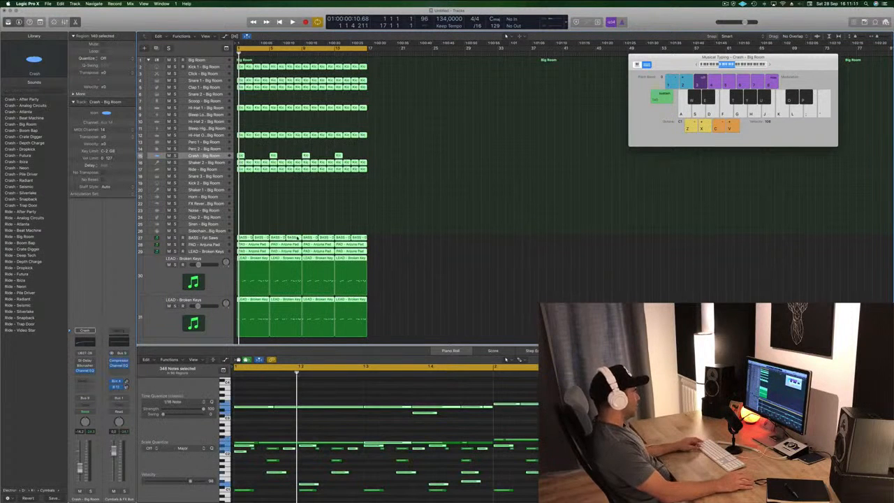
left_click_drag(299, 241, 434, 236)
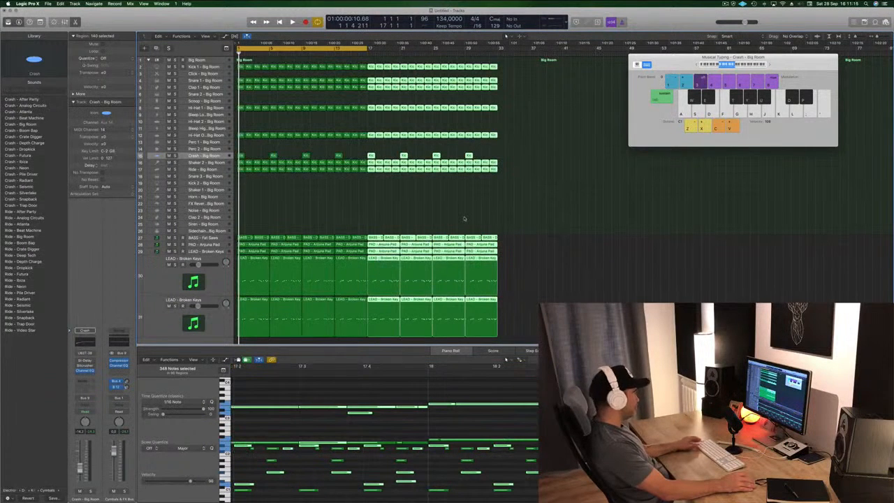
key("super+a")
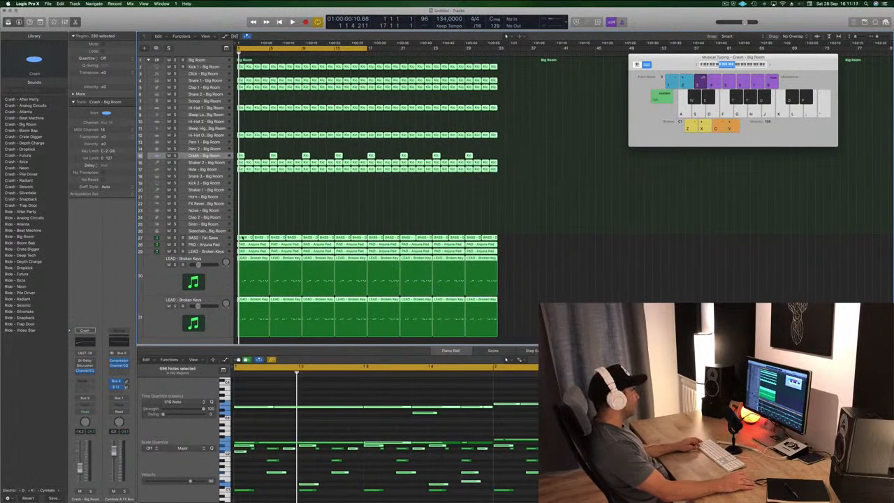
left_click_drag(241, 239, 505, 239)
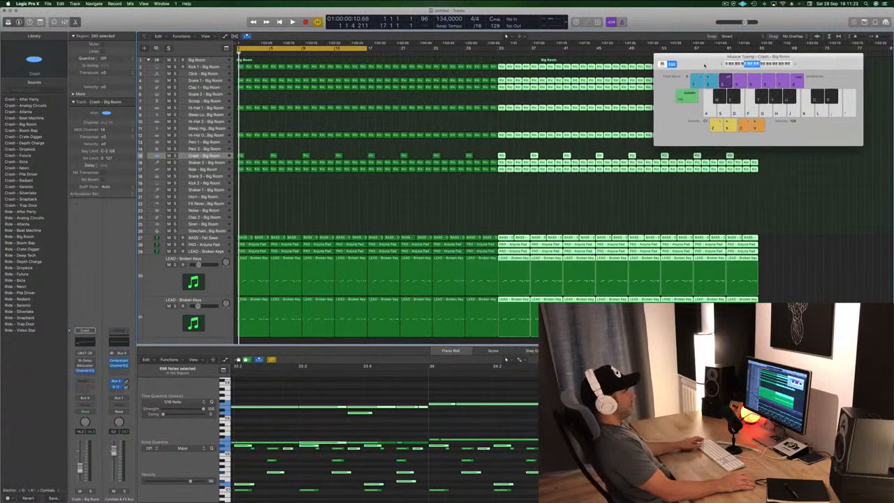
left_click(464, 220)
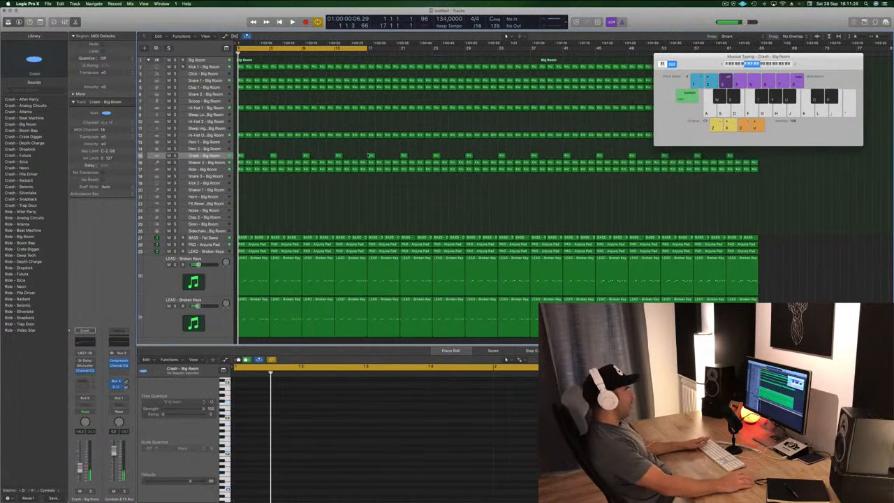
Extend the cycle range to bar 65 and move the Musical Typing window clear of the ruler.
left_click_drag(698, 73, 459, 195)
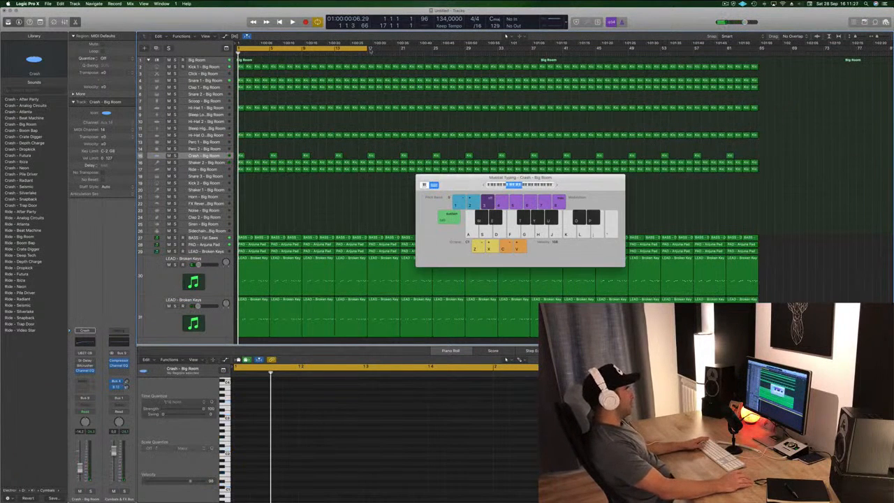
left_click_drag(369, 47, 757, 54)
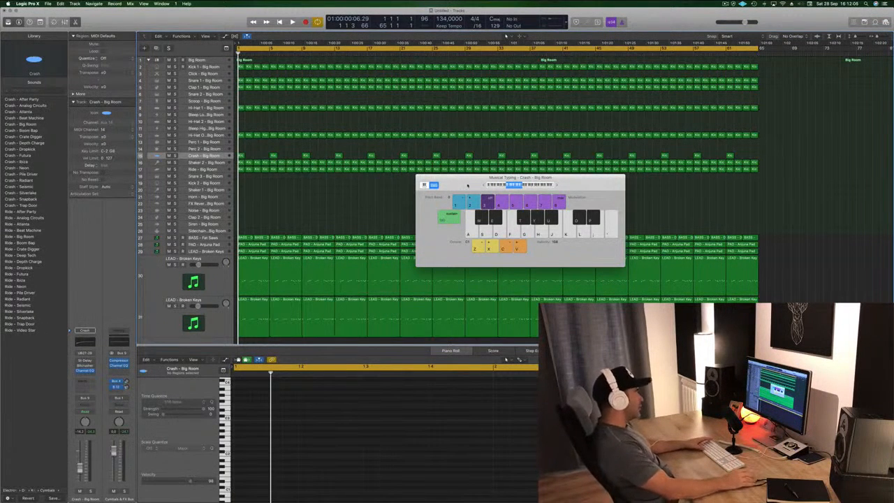
left_click_drag(467, 185, 649, 134)
Play the arrangement from the start and briefly solo the BASS - Fat Saws track to hear it alone.
key("space")
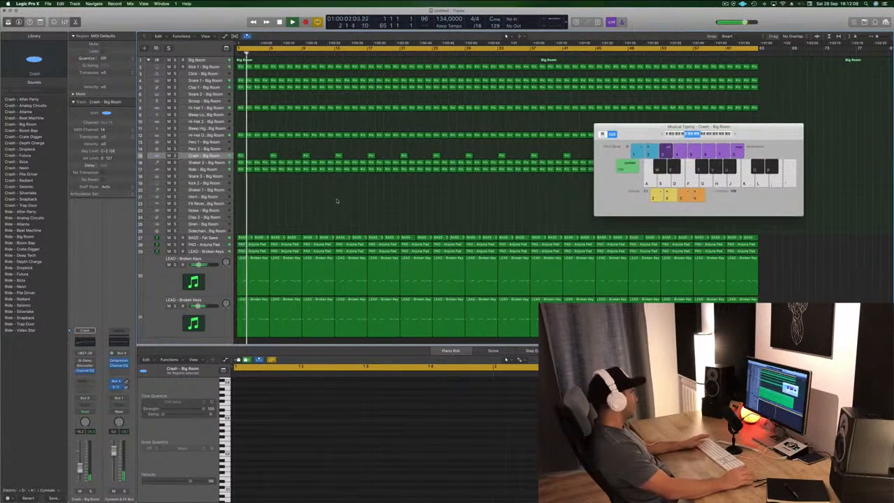
key("space")
key("Return")
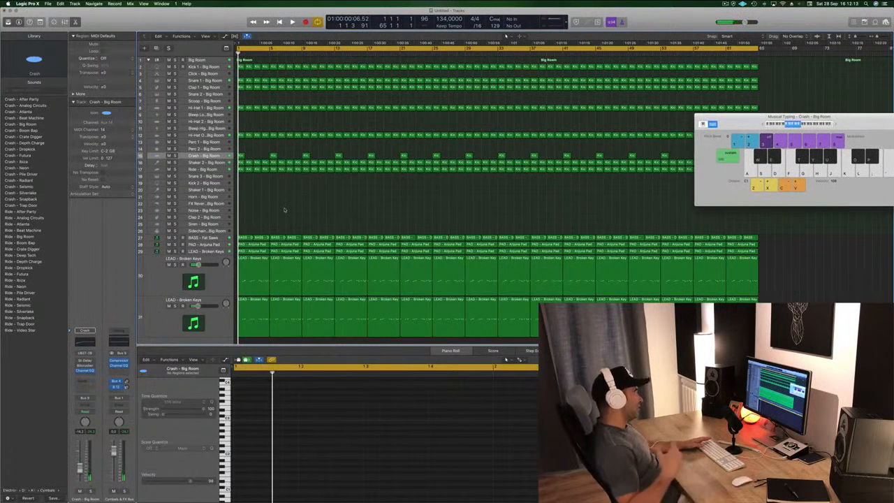
key("space")
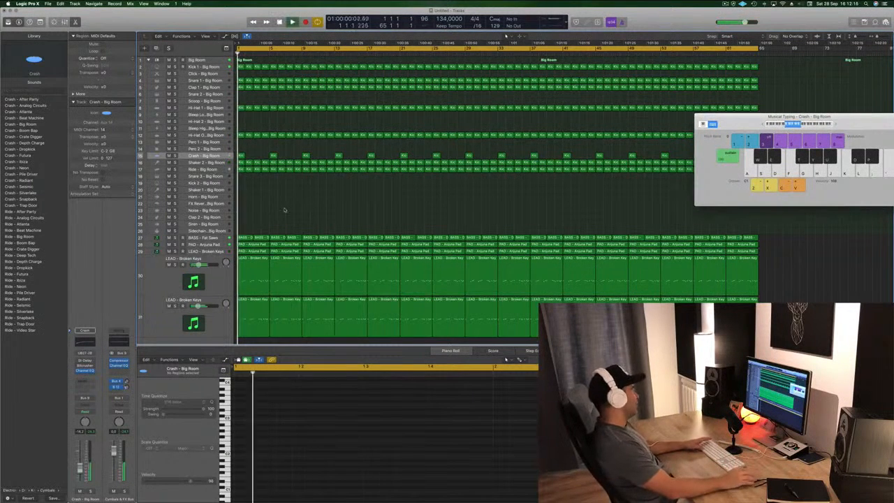
left_click(174, 238)
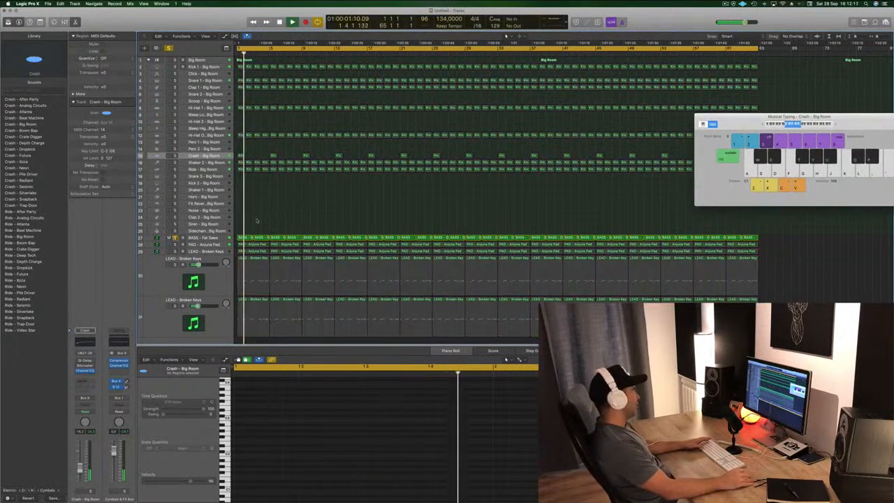
left_click(174, 238)
key("Return")
key("space")
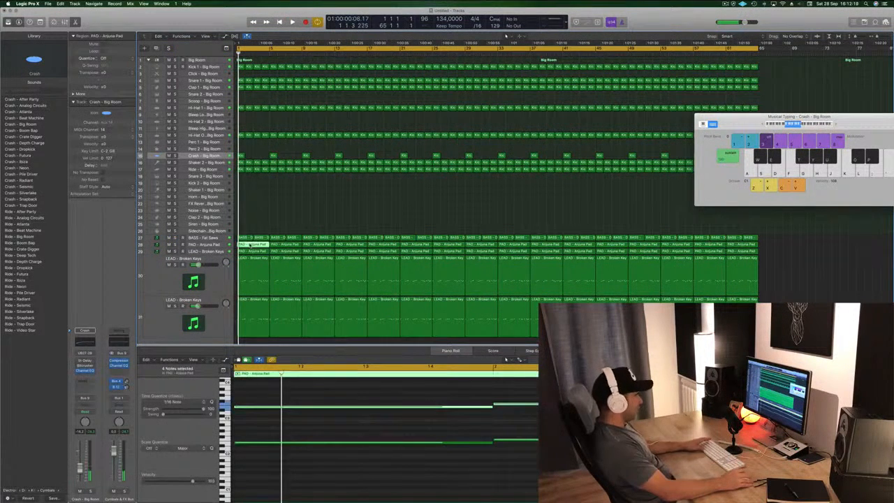
Delete the Anjuna Pad regions and the upper two Broken Keys lead tracks' regions from the first 16 bars, and play the intro.
left_click_drag(250, 246, 358, 277)
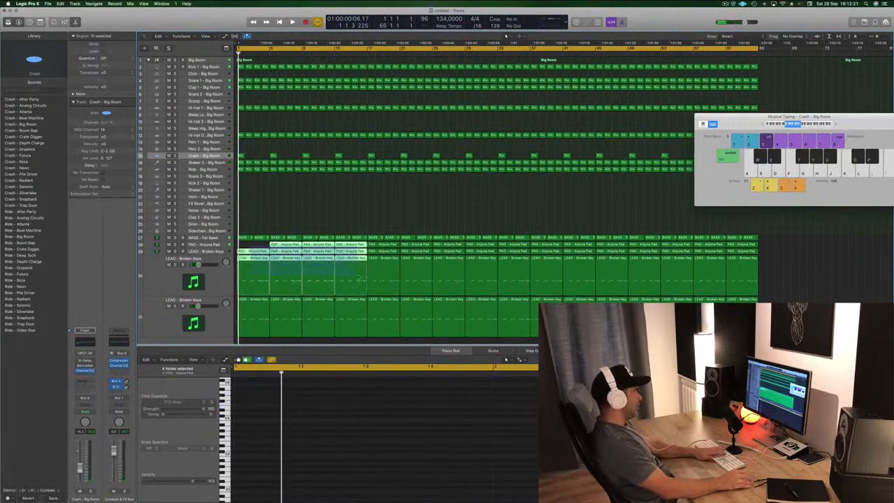
key("Delete")
key("space")
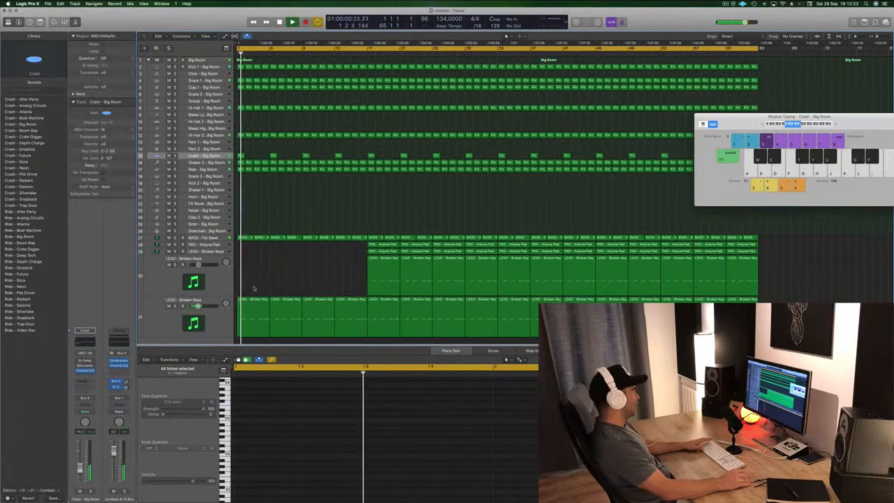
Strip the first region of the bottom LEAD - Broken Keys track down to its opening note by deleting all the other notes.
left_click_drag(253, 290, 331, 292)
left_click(330, 290)
key("space")
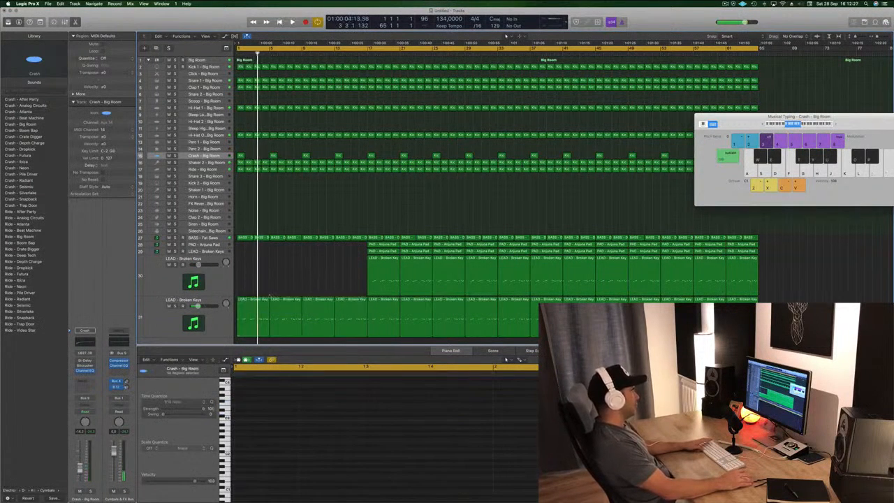
key("space")
left_click(255, 313)
key("space")
scroll(408, 460, "down", 3)
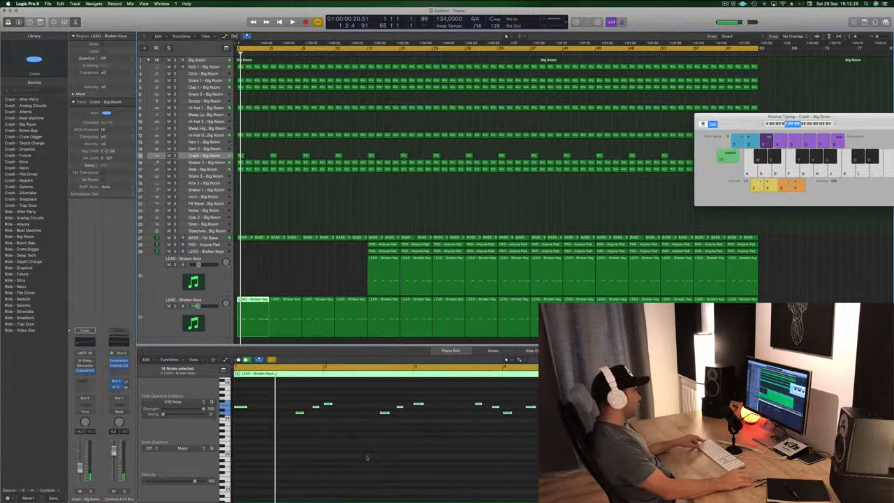
left_click_drag(292, 389, 614, 454)
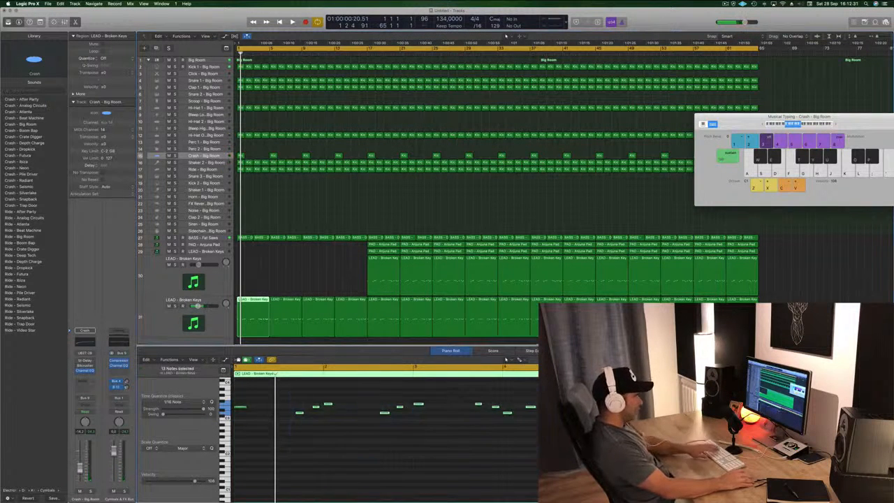
key("Delete")
Replace the bottom Broken Keys track's regions in bars 5 to 16 with copies of its stripped first region, and play the intro.
key("space")
left_click(286, 314)
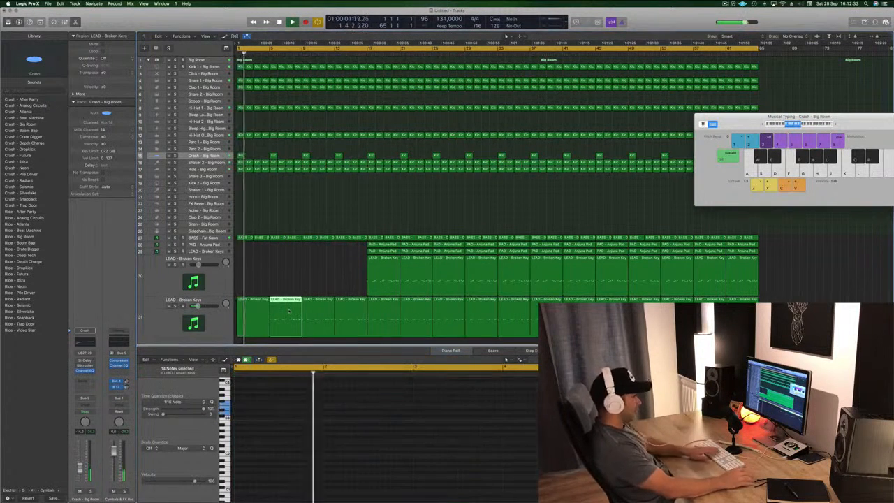
key("Delete")
left_click(322, 308)
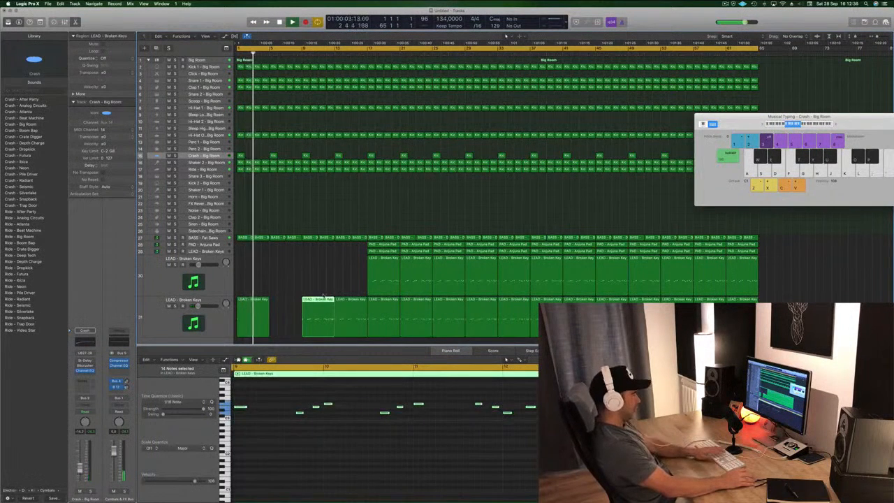
key("Delete")
left_click(346, 308)
key("Delete")
left_click_drag(253, 302, 315, 306)
key("space")
left_click(275, 272)
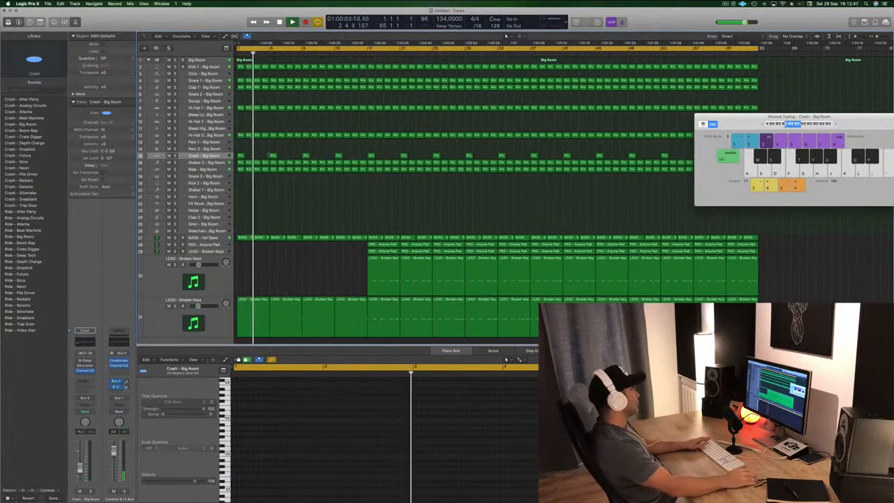
key("Return")
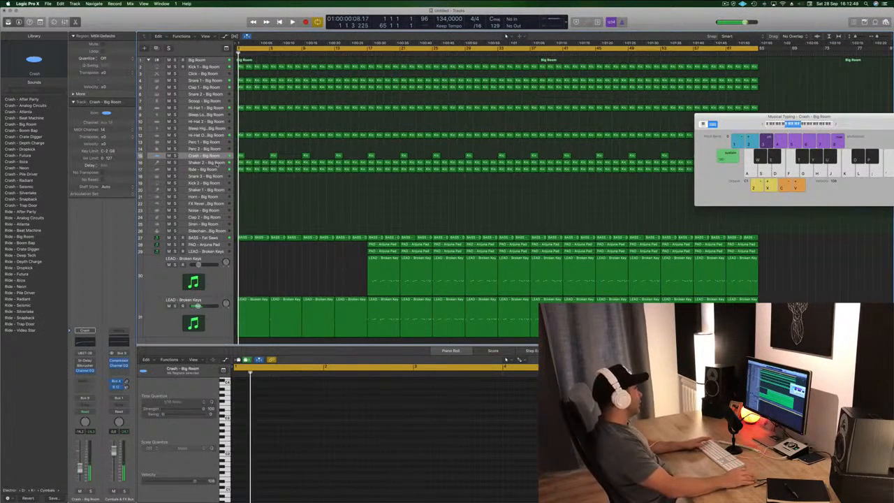
Audition the Shaker 2 and Hi-Hat Open tracks, and delete the Hi-Hat Open regions from the first 16 bars.
left_click(218, 164)
key("space")
left_click(168, 162)
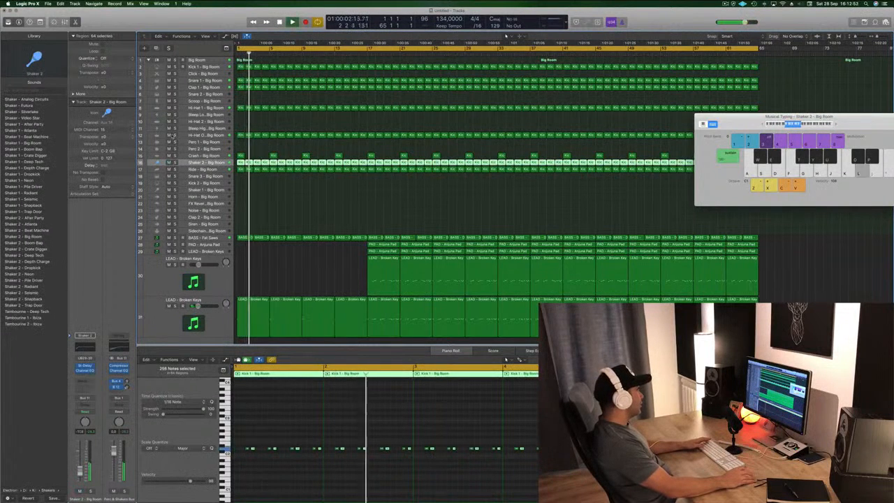
left_click(174, 135)
left_click(174, 135)
key("space")
left_click_drag(241, 128, 356, 144)
key("Delete")
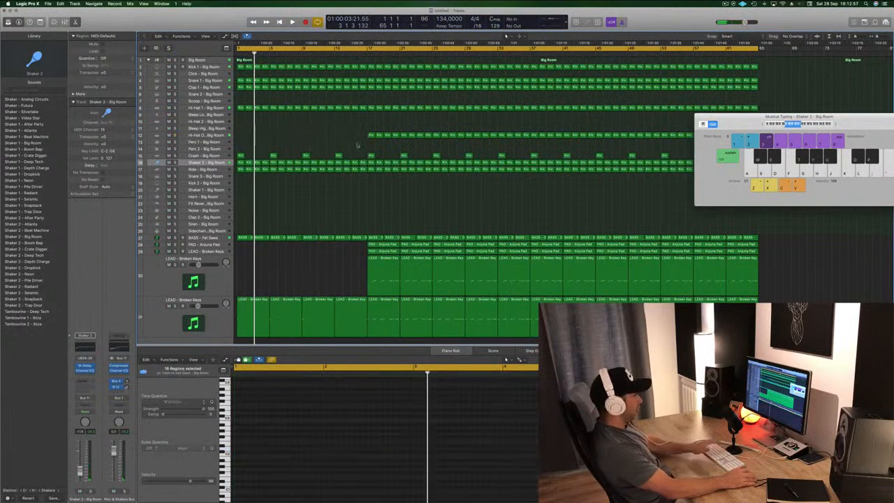
Save the project as Episode 7 while playing the intro from the start.
key("space")
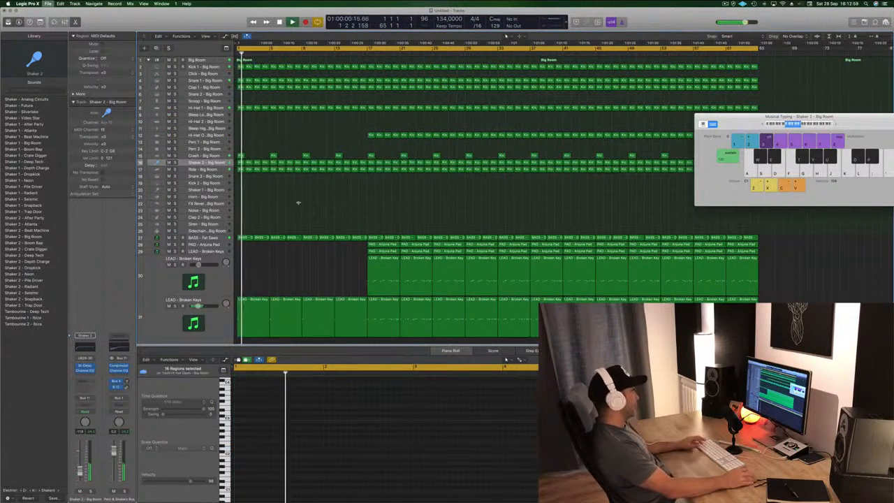
key("super+s")
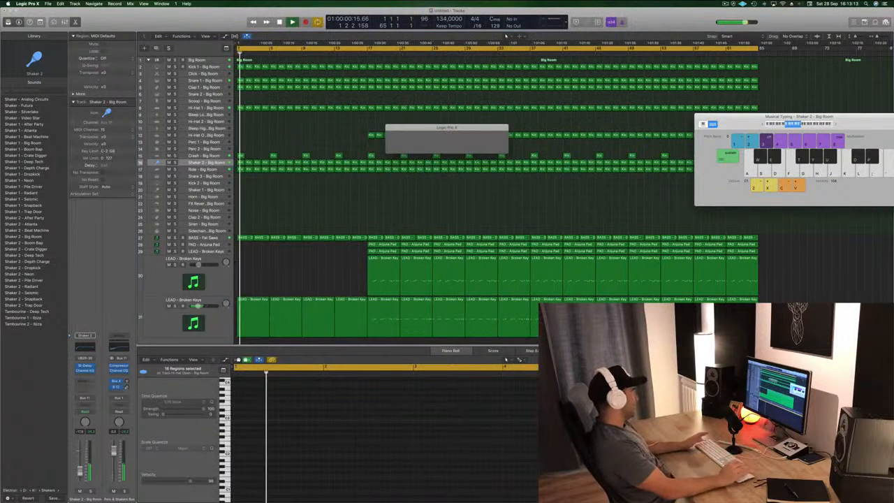
key("space")
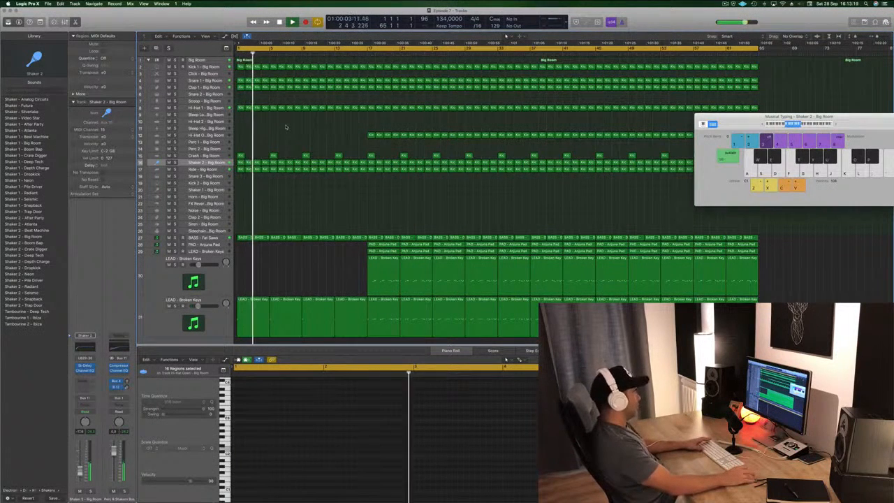
Add an extra kick note near the end of the Kick 1 region at bar 4, and restart playback.
key("super+Right")
key("super+Right")
key("space")
scroll(294, 68, "left", 3)
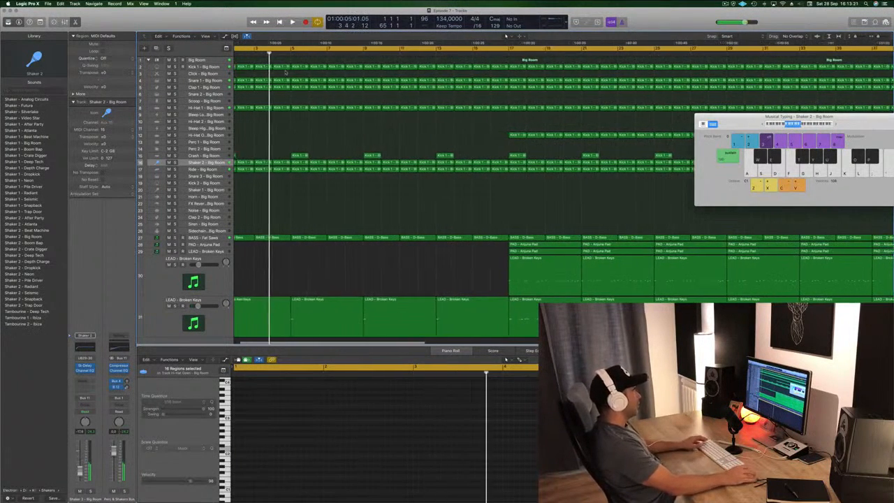
left_click(297, 68)
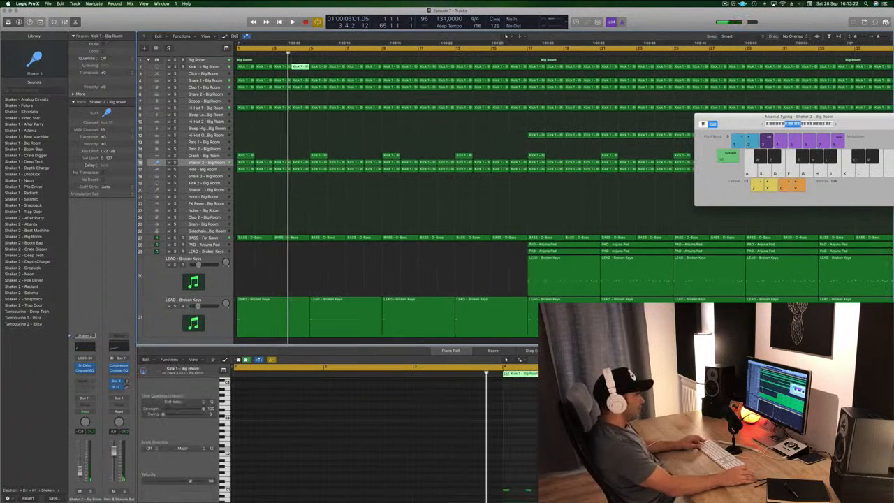
left_click(550, 490)
scroll(550, 489, "down", 1)
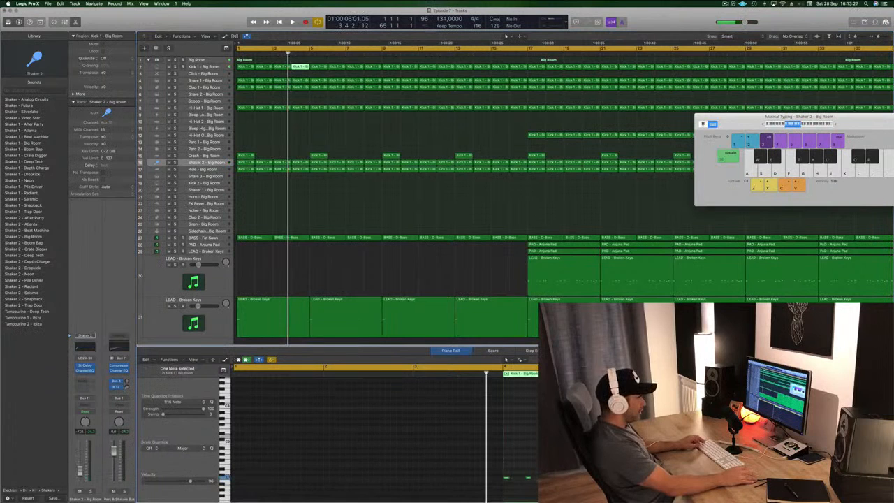
left_click(588, 478)
key("space")
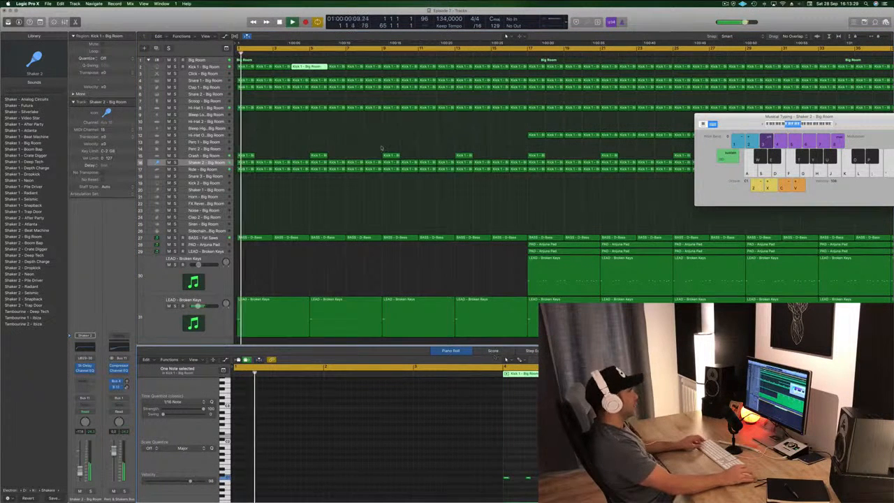
Listen to the edited kick pattern through the change from bar 4 into bar 5.
scroll(310, 130, "down", 2)
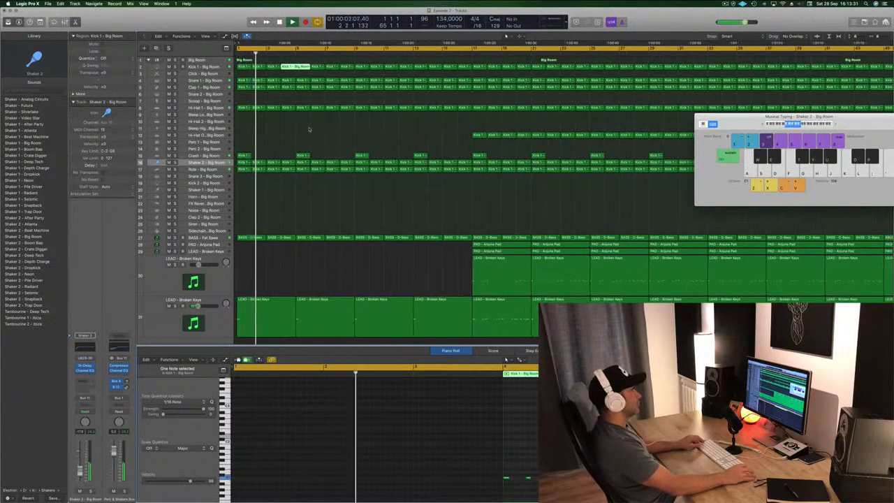
scroll(310, 130, "down", 3)
left_click(307, 128)
left_click(285, 68)
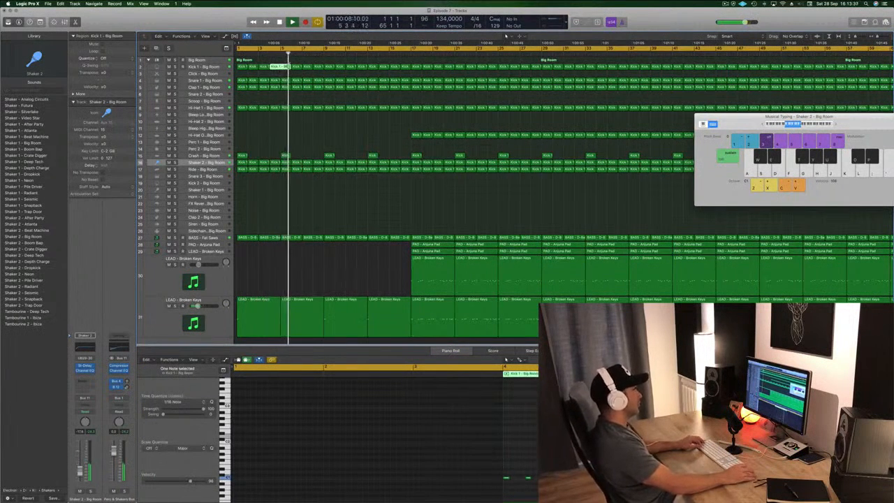
double_click(281, 66)
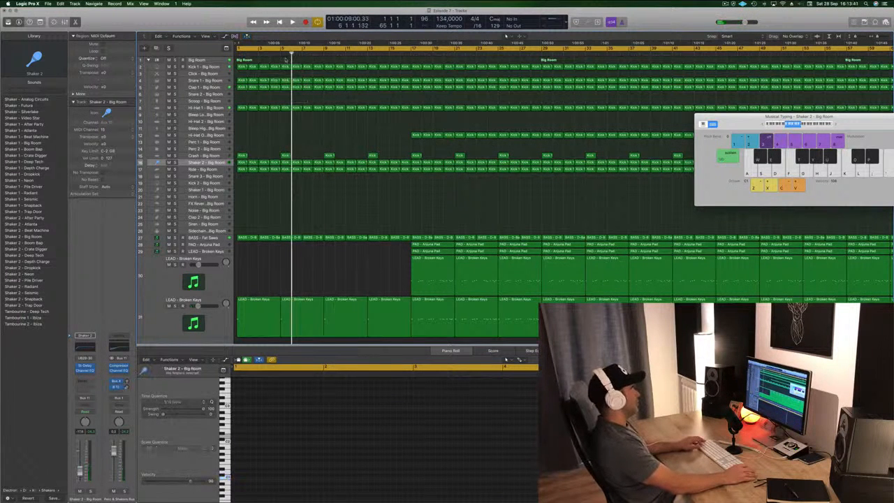
left_click_drag(313, 72, 386, 73)
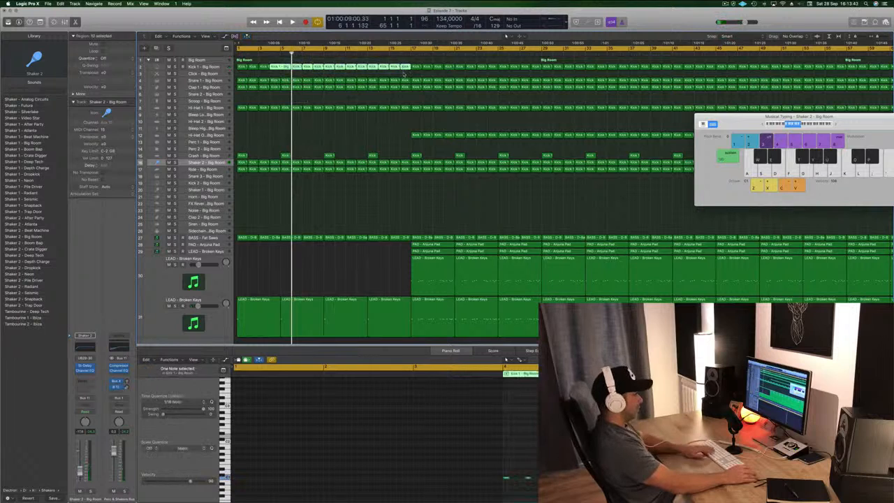
key("Delete")
key("super+z")
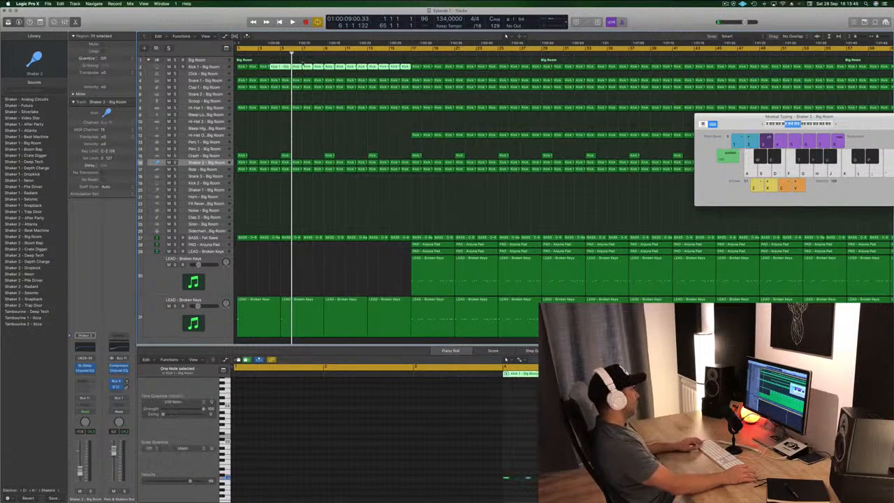
Split the overlong Kick 1 region at bar 5 with the Split option, and delete the Kick 1 regions in bars 5 to 16.
key("super+t")
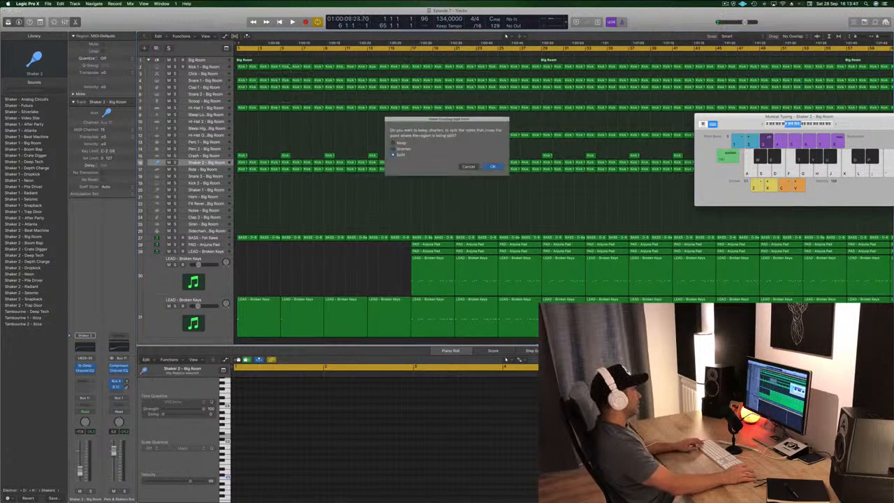
left_click(493, 167)
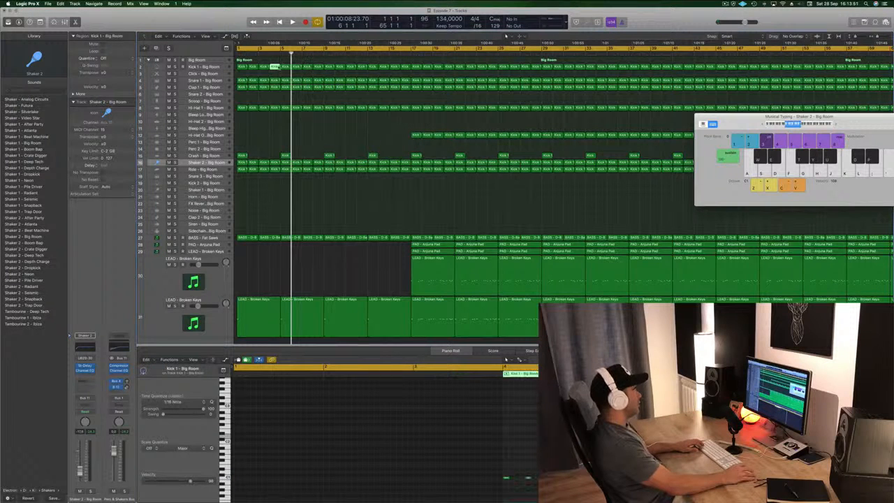
left_click_drag(285, 62, 417, 71)
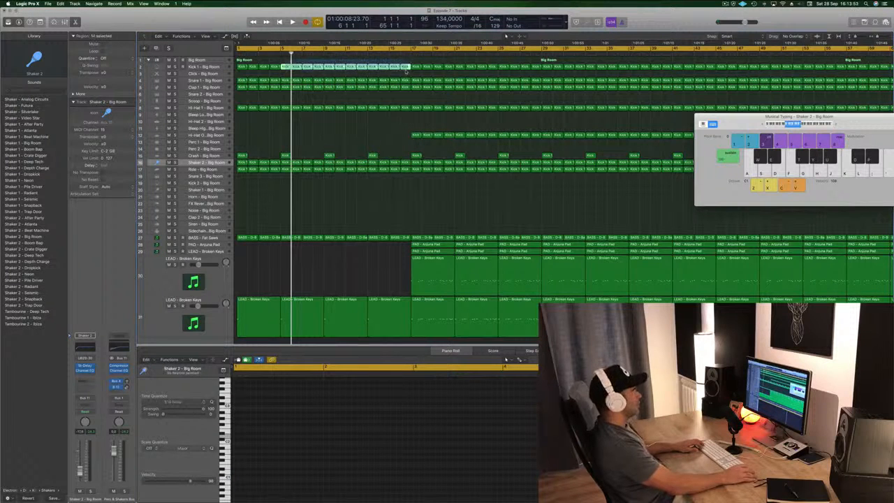
key("Delete")
Copy the first four bars of Kick 1 regions to fill bars 5 to 16, and play from the start.
left_click_drag(253, 66, 331, 74)
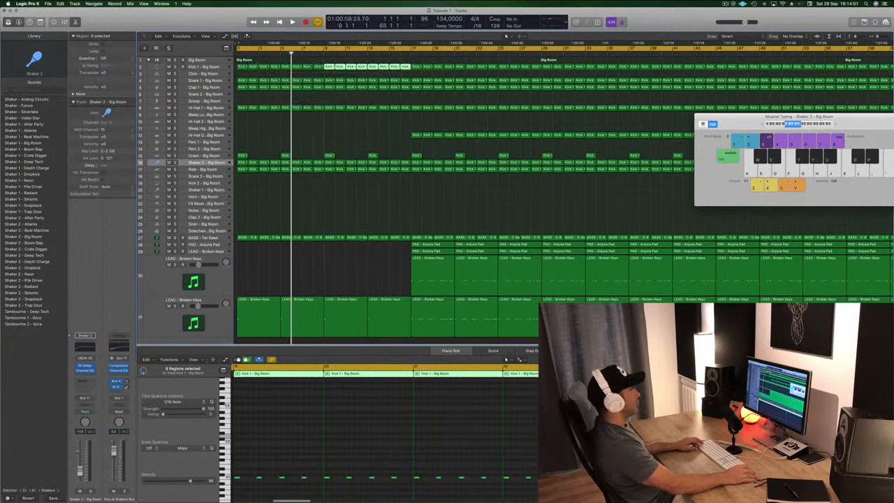
key("Return")
key("space")
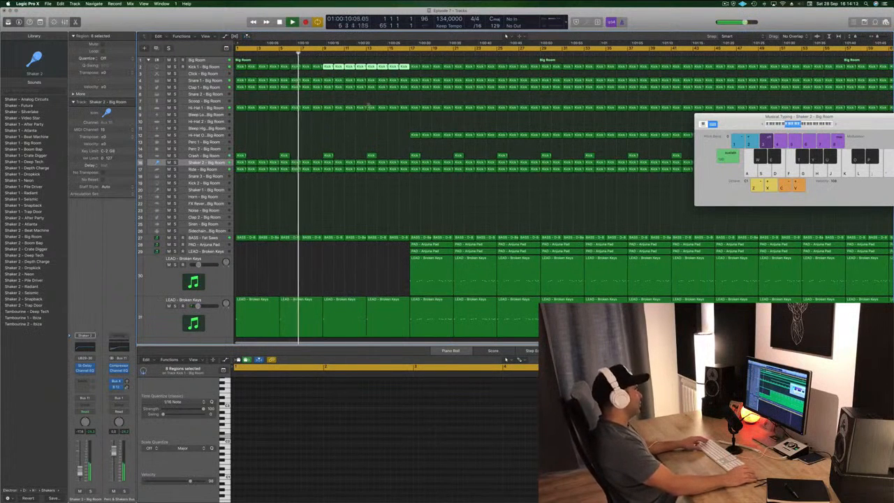
Delete the bar 16 regions on the Hi-Hat 1, Clap 1 and Snare 1 tracks to leave a one-bar break.
left_click(408, 112)
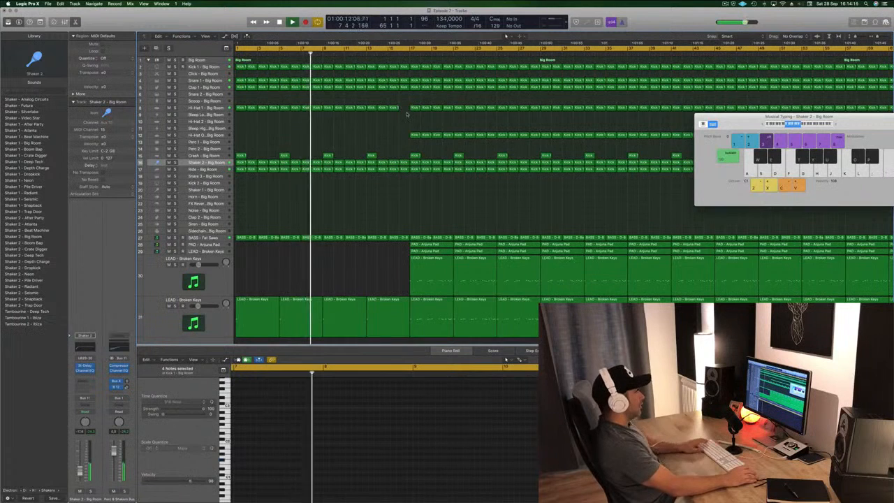
key("super+Right")
left_click(440, 87)
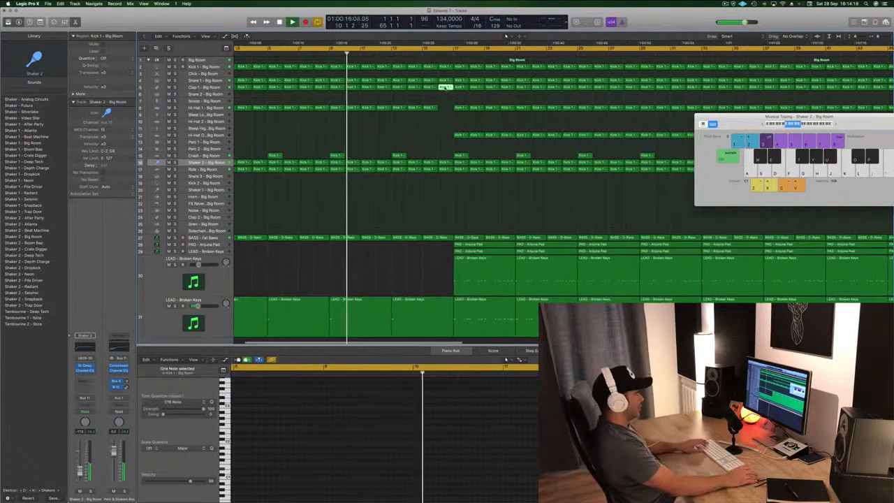
key("BackSpace")
left_click(445, 81)
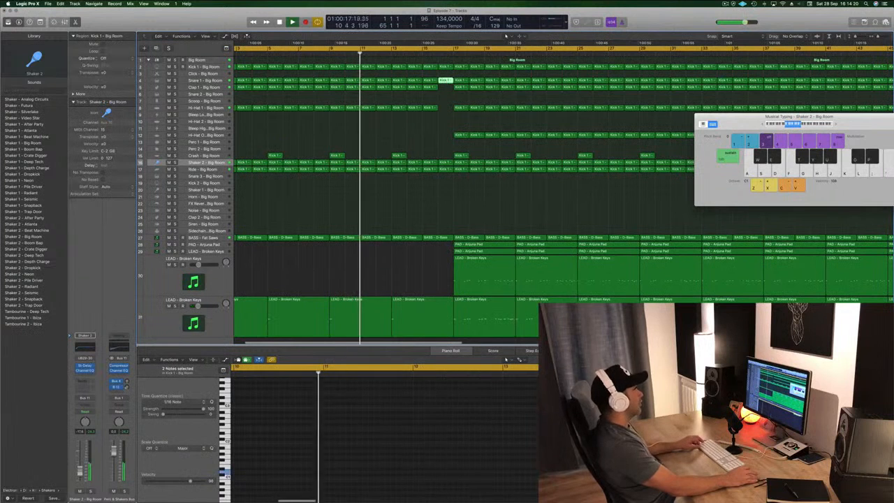
left_click(205, 80)
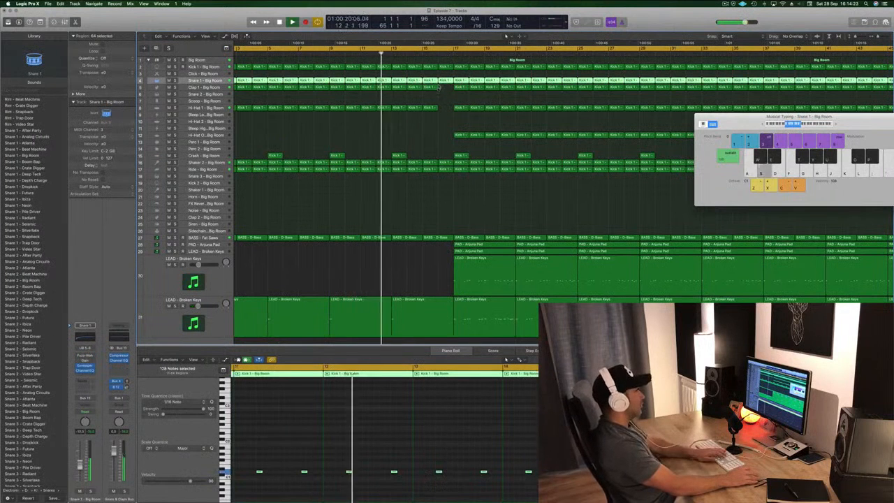
left_click(414, 182)
key("super+Left")
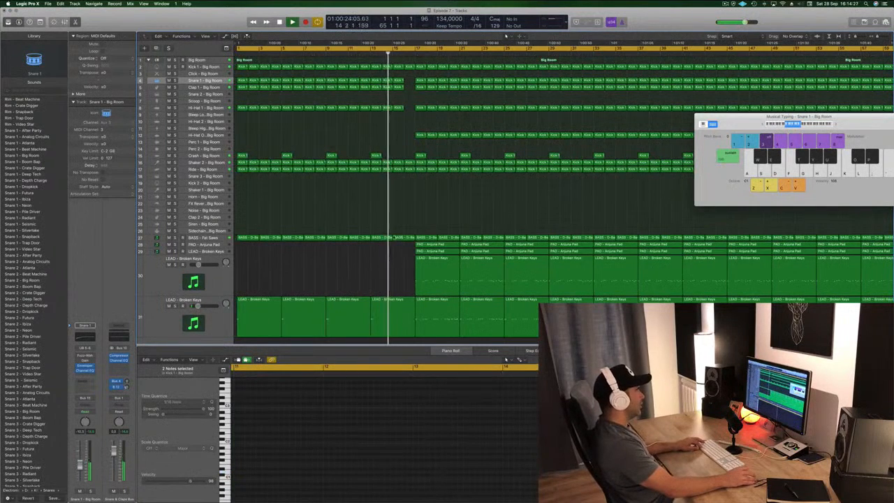
Select the BASS - Fat Saws track, listen through the transition at bar 17, and restart playback from the beginning.
left_click(215, 238)
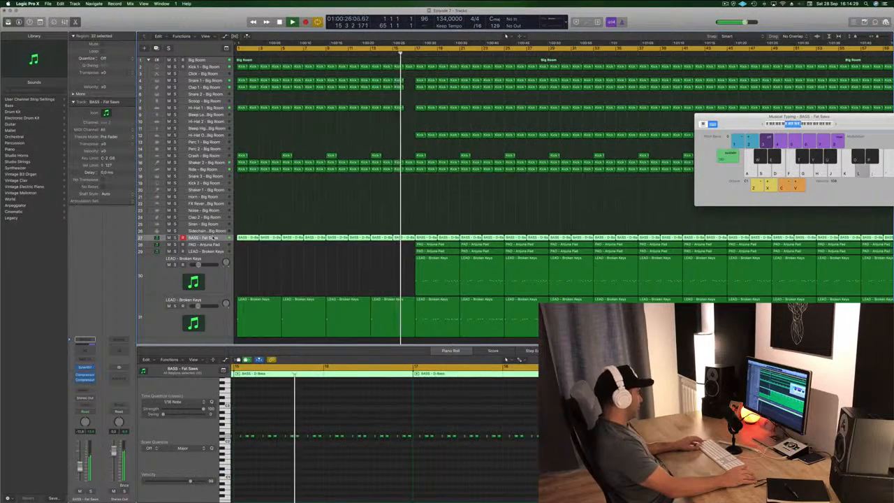
key("super+Left")
key("super+Left")
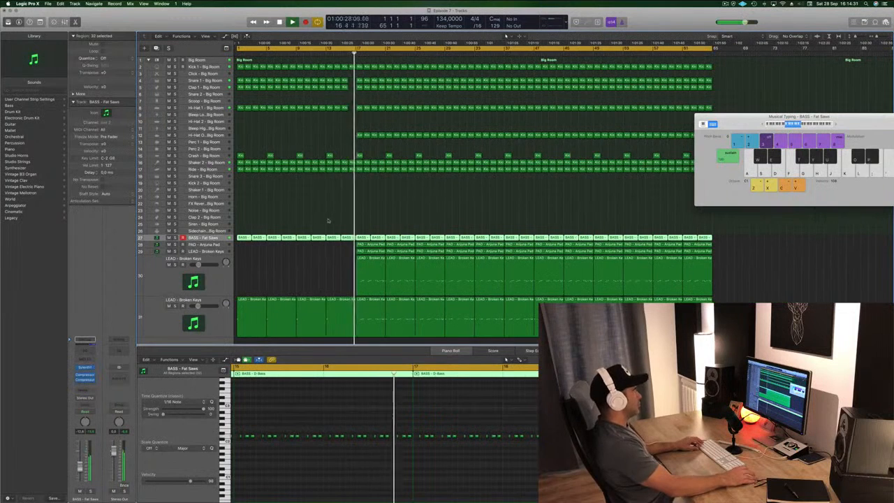
key("super+Left")
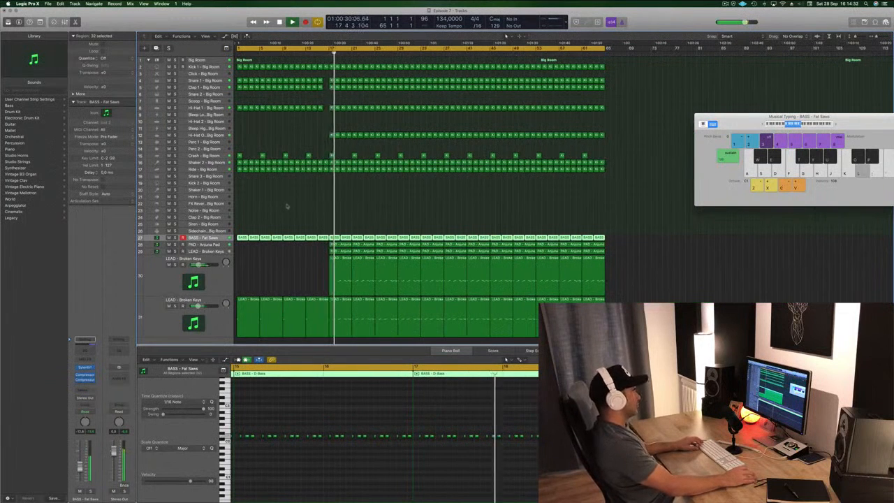
key("Return")
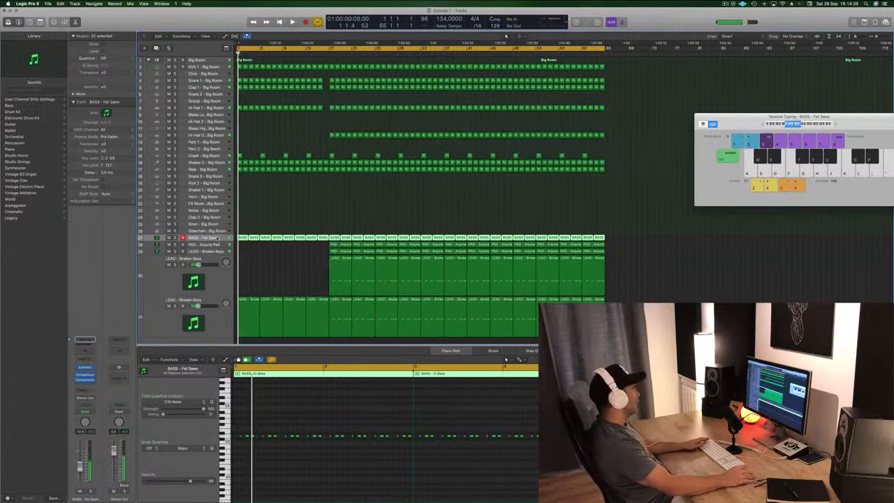
Return the playhead to the start, open the Sylenth1 instrument on BASS - Fat Saws, and set the track's automation mode to Touch.
key("Return")
left_click(85, 368)
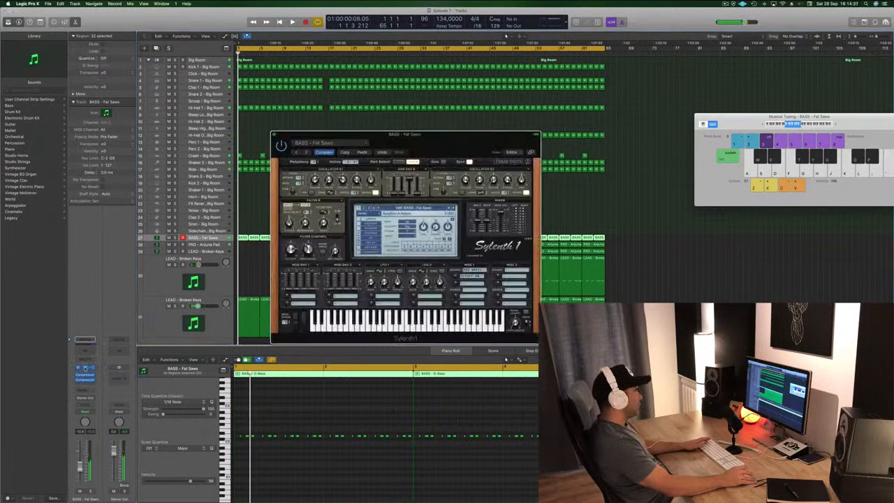
left_click_drag(409, 139, 644, 101)
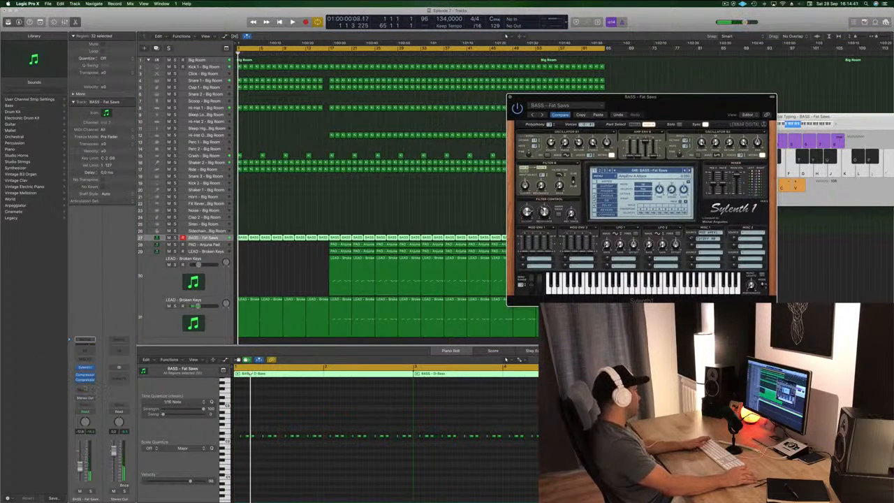
left_click(85, 412)
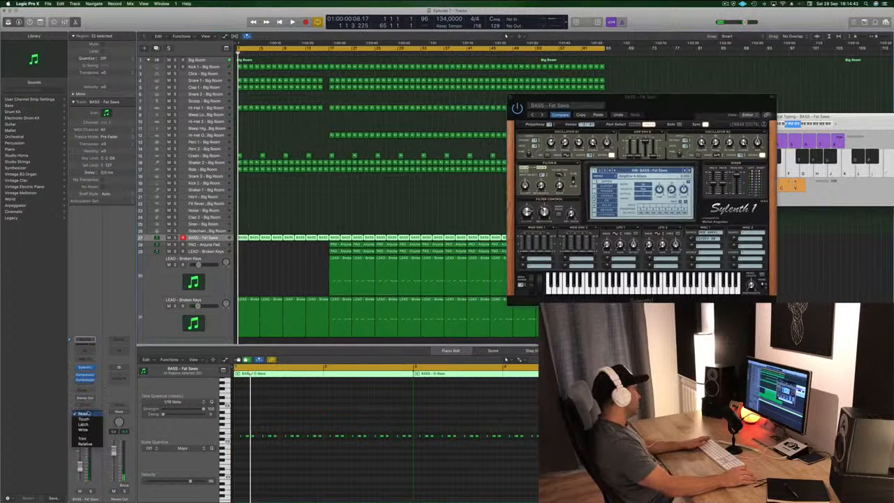
left_click(83, 419)
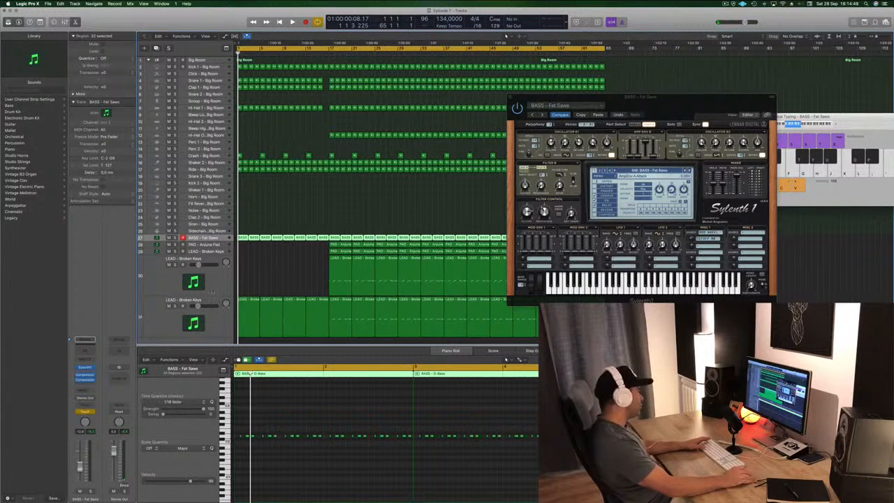
Play from the start and move Sylenth1's filter cutoff briefly to record it as an automation parameter.
key("space")
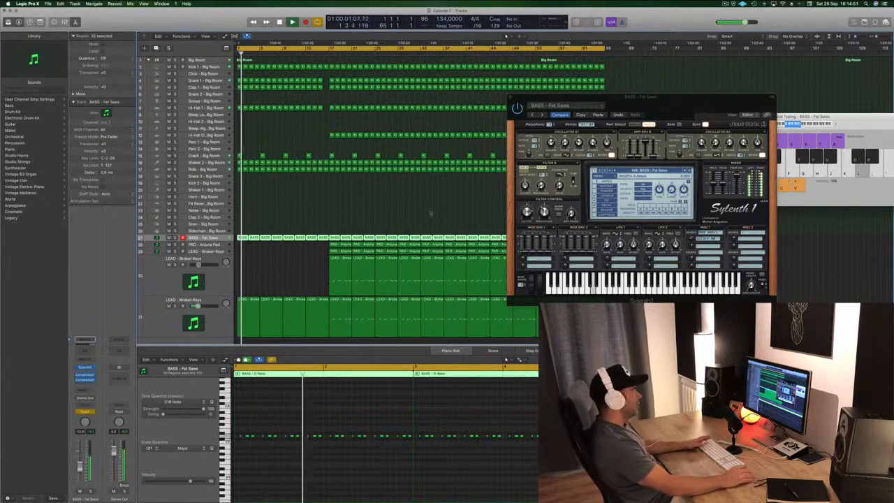
left_click_drag(528, 215, 529, 218)
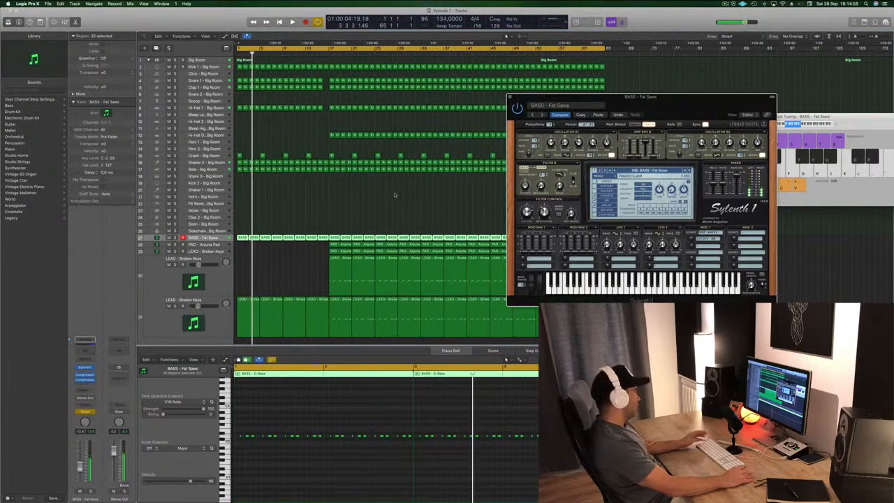
left_click(834, 110)
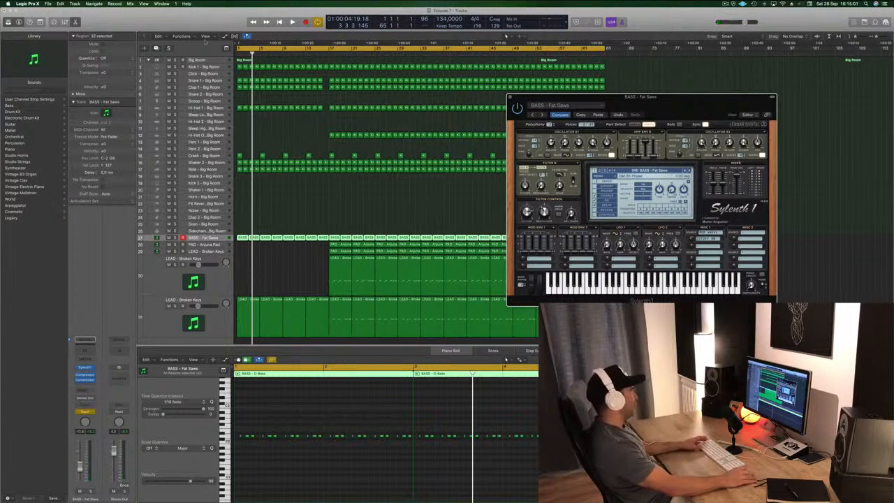
Show track automation and display Sylenth1's FilterCtl Cutoff parameter on the BASS - Fat Saws track.
left_click(209, 31)
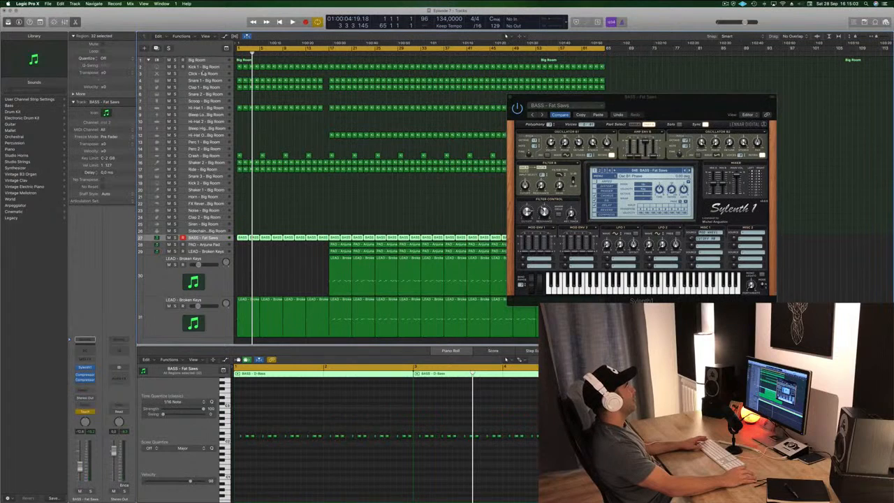
key("ctrl+alt+super+t")
key("ctrl+z")
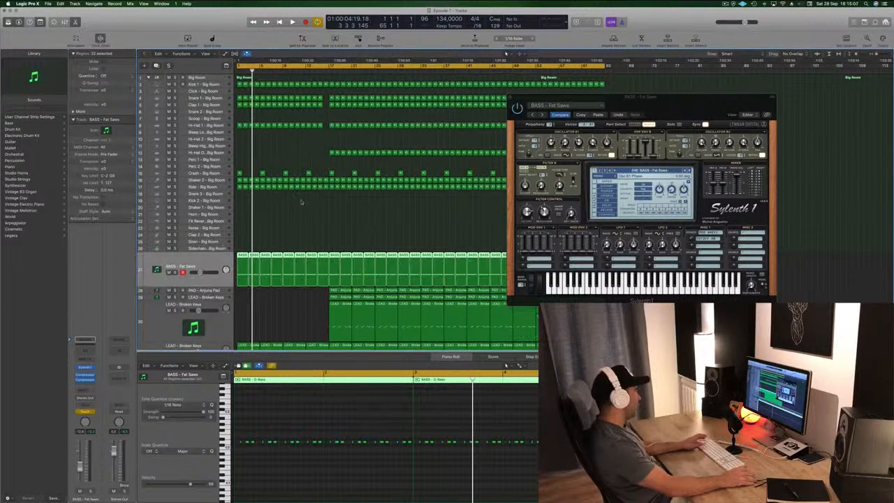
key("ctrl+z")
left_click(201, 276)
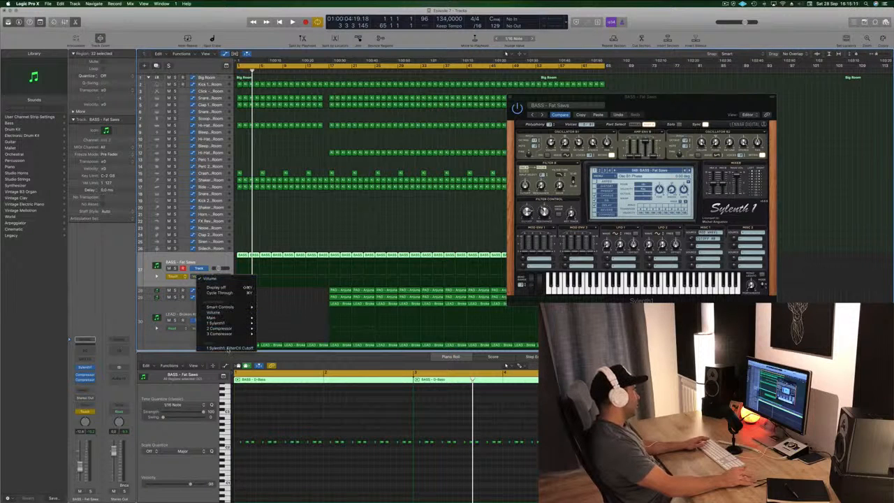
left_click(228, 349)
Flatten the recorded cutoff automation, set BASS - Fat Saws to Read mode, and play from the beginning.
left_click_drag(252, 266, 240, 265)
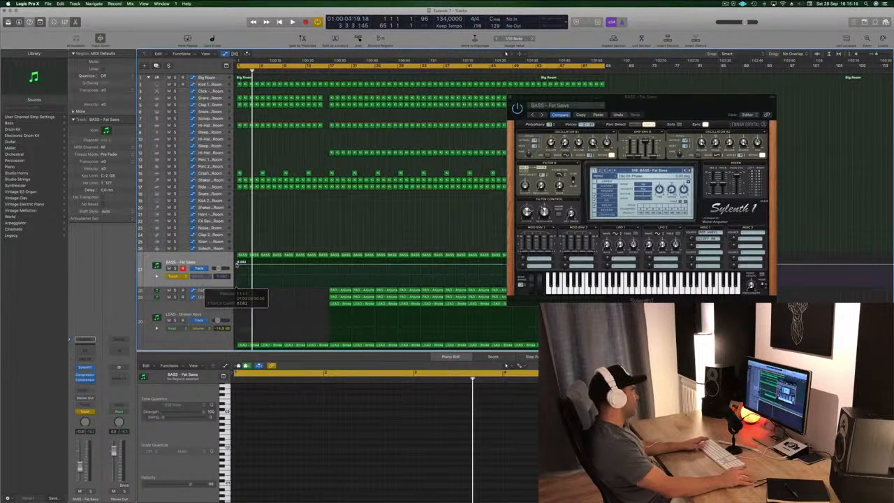
key("Return")
key("space")
left_click(176, 276)
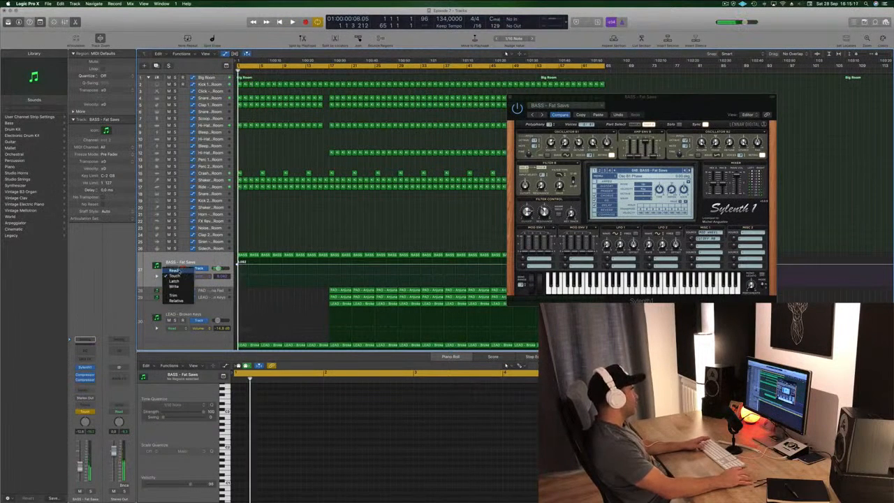
left_click(174, 270)
key("space")
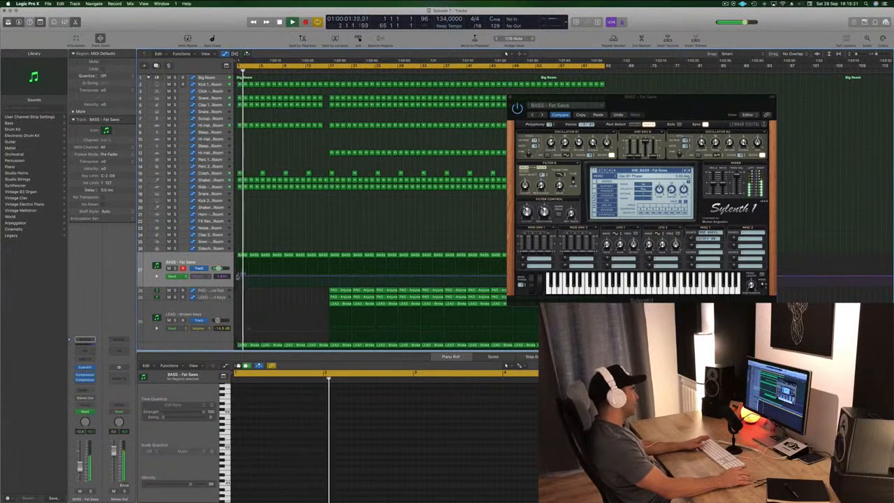
Shape the bass cutoff automation with a rise towards bar 9, a jump to 10.000 and a dip before bar 17, and close Sylenth1.
mouse_move(241, 278)
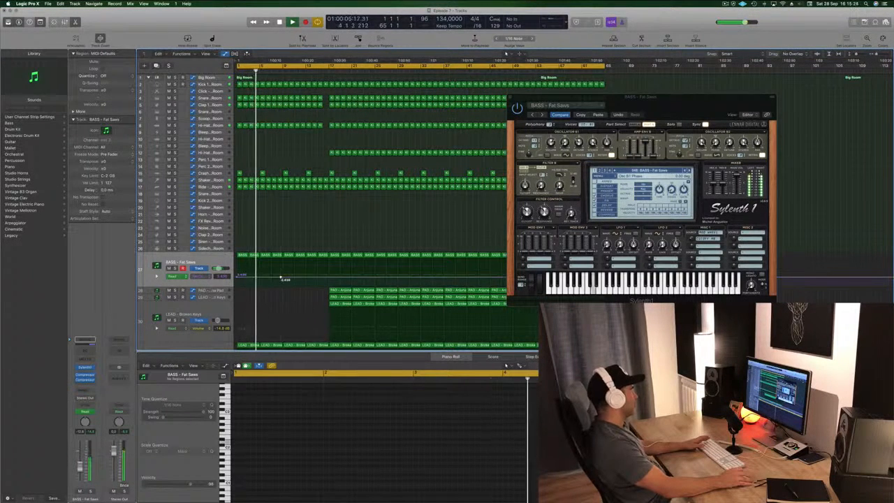
left_click_drag(283, 279, 286, 260)
key("super+Right")
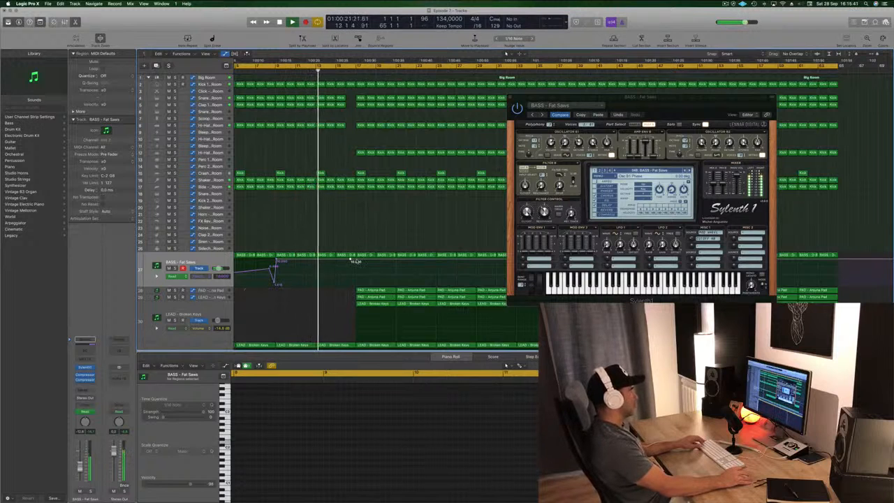
left_click_drag(354, 260, 356, 283)
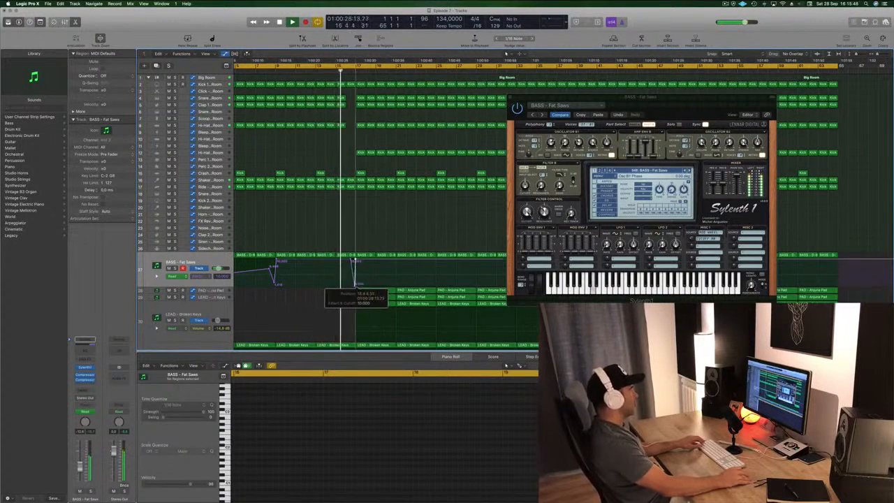
left_click_drag(350, 259, 348, 259)
scroll(424, 230, "down", 3)
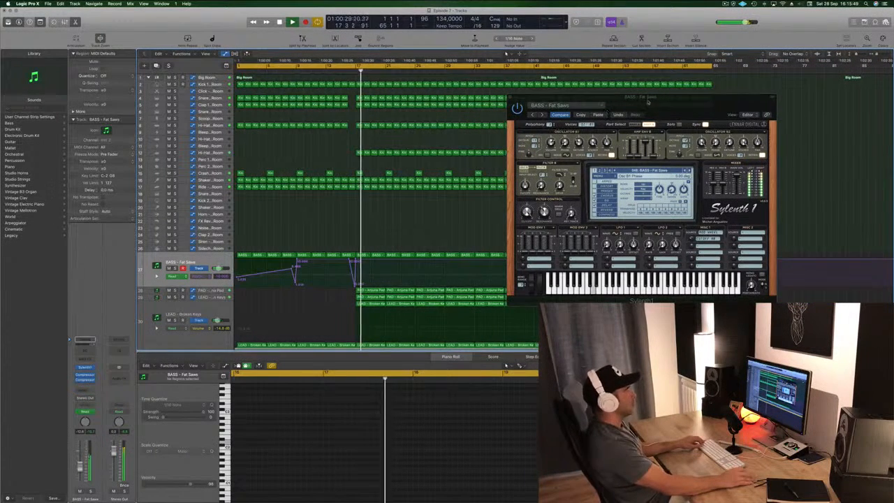
left_click_drag(511, 98, 562, 100)
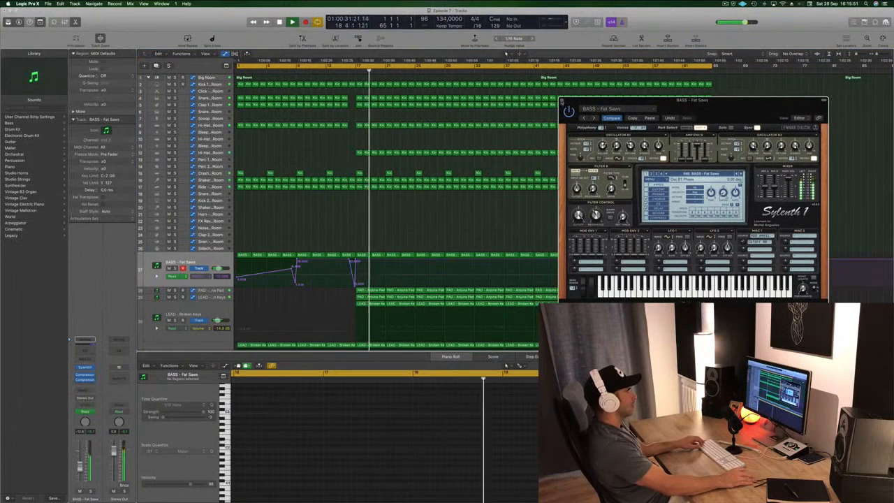
left_click(563, 100)
Delete the regions in bars 17 to 32 on the two lowest LEAD - Broken Keys tracks.
scroll(334, 229, "down", 3)
scroll(335, 229, "down", 1)
scroll(335, 229, "down", 5)
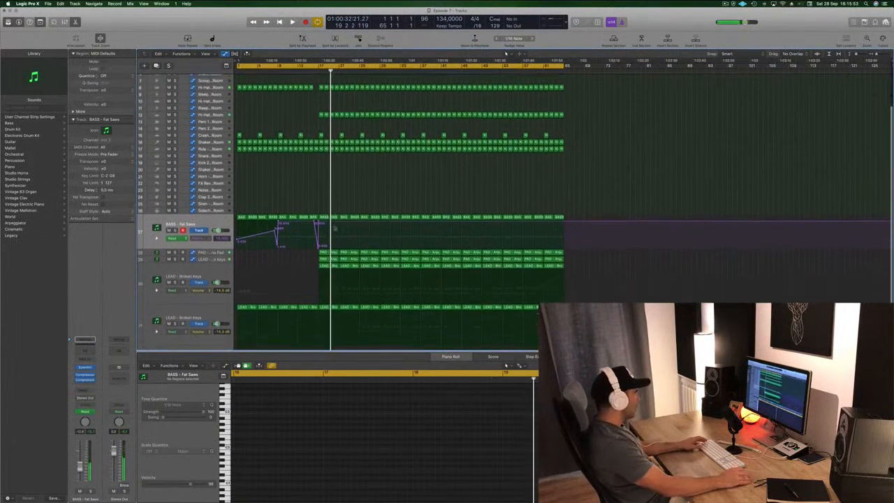
left_click(330, 296)
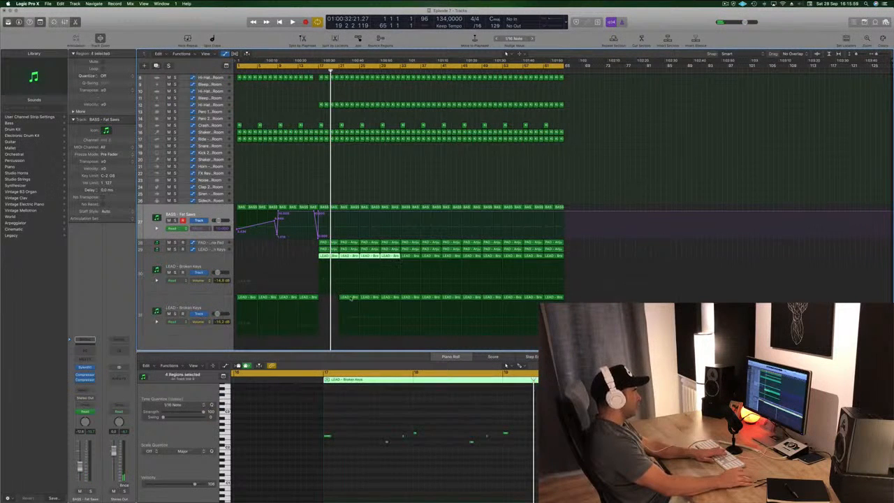
key("Delete")
left_click(375, 297)
key("Delete")
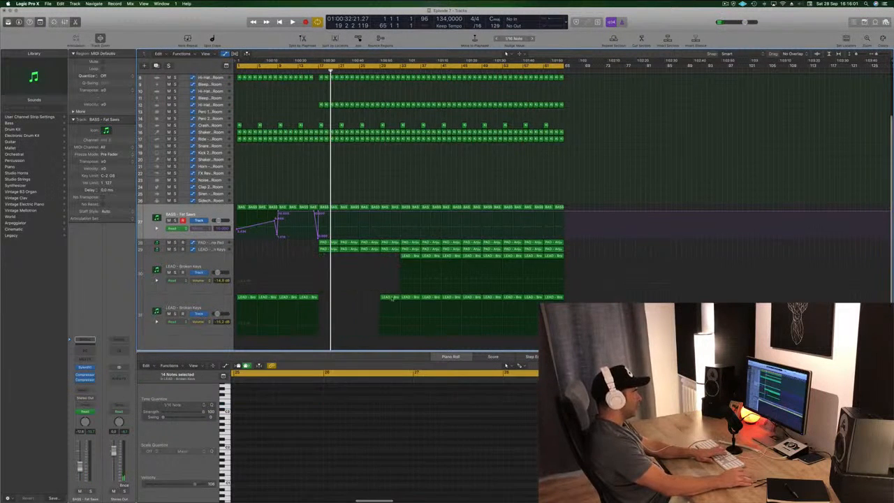
Listen to the section from bar 17, checking the upper LEAD - Broken Keys track and the PAD - Anjuna Pad track.
left_click(217, 246)
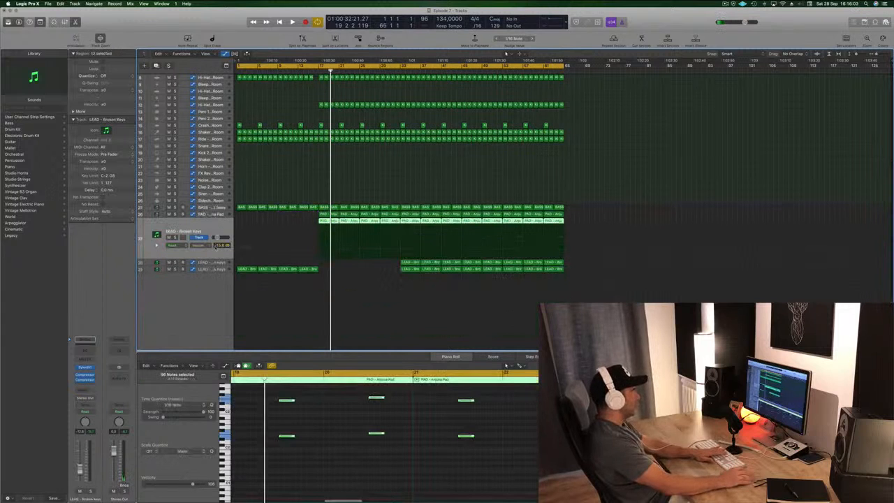
key("space")
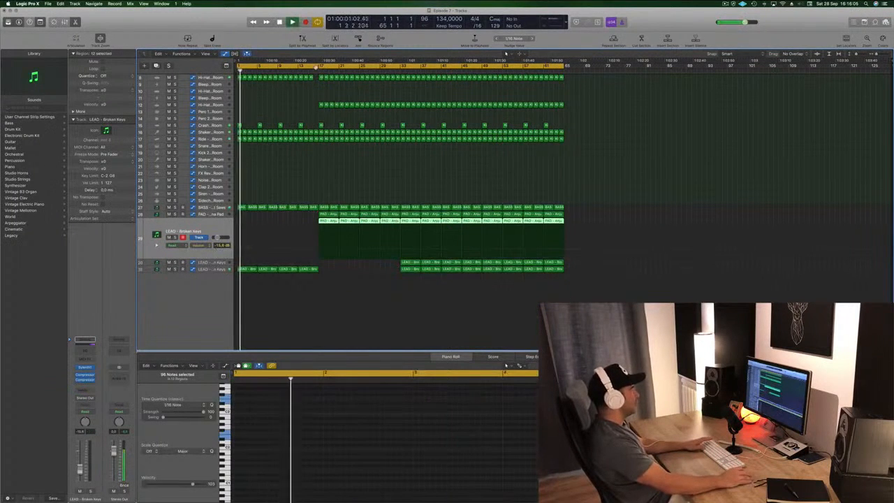
left_click(319, 70)
scroll(306, 86, "up", 3)
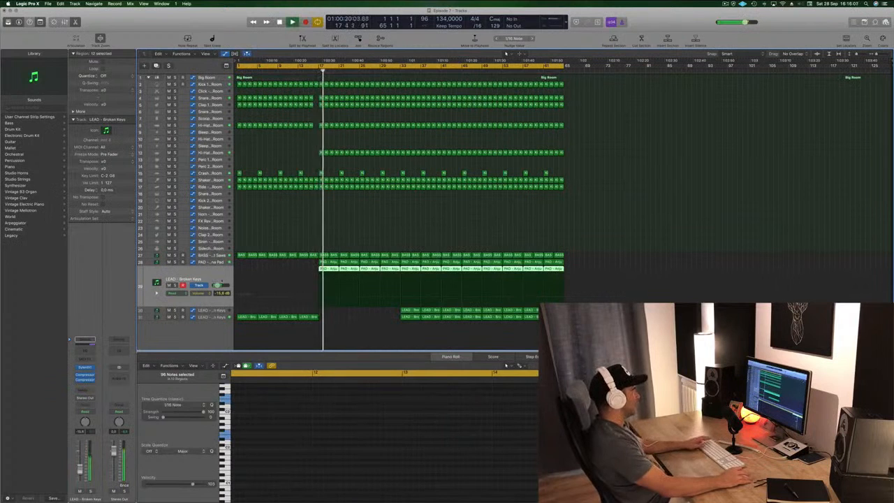
key("Up")
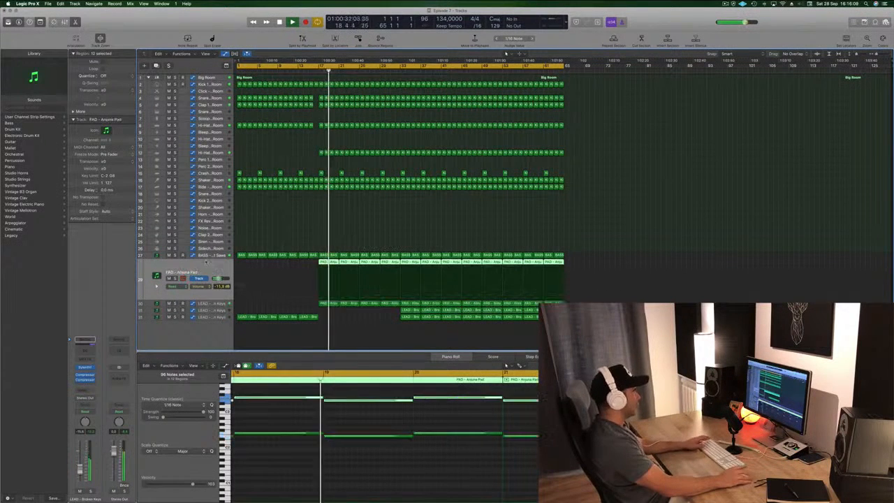
scroll(352, 215, "up", 5)
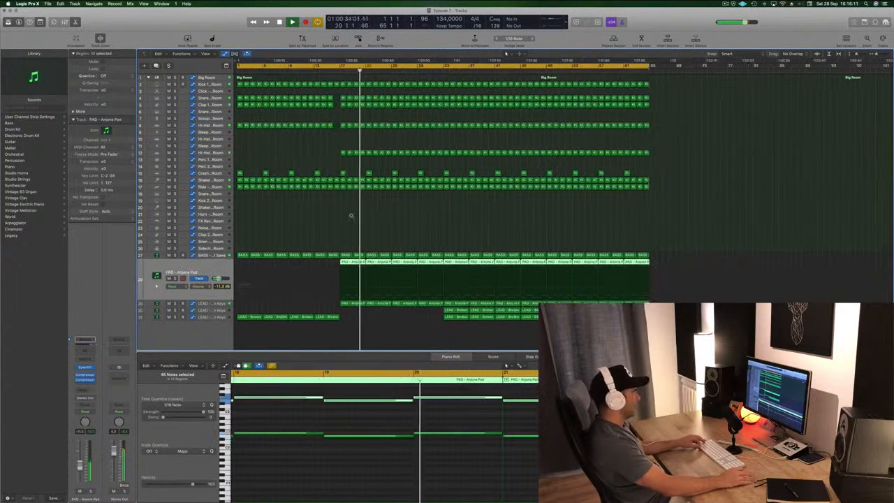
scroll(359, 215, "down", 5)
scroll(359, 215, "down", 2)
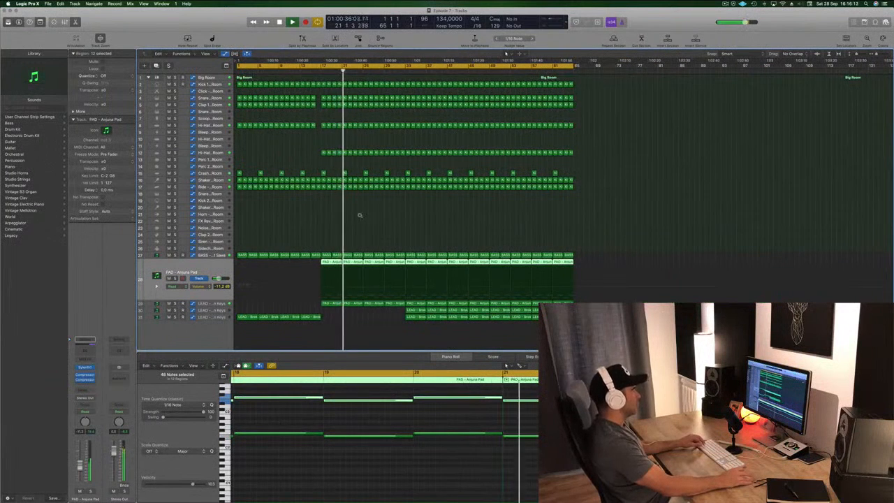
Delete the Crash region at bar 21 and the open Hi-Hat regions in bars 17 to 24.
left_click(341, 170)
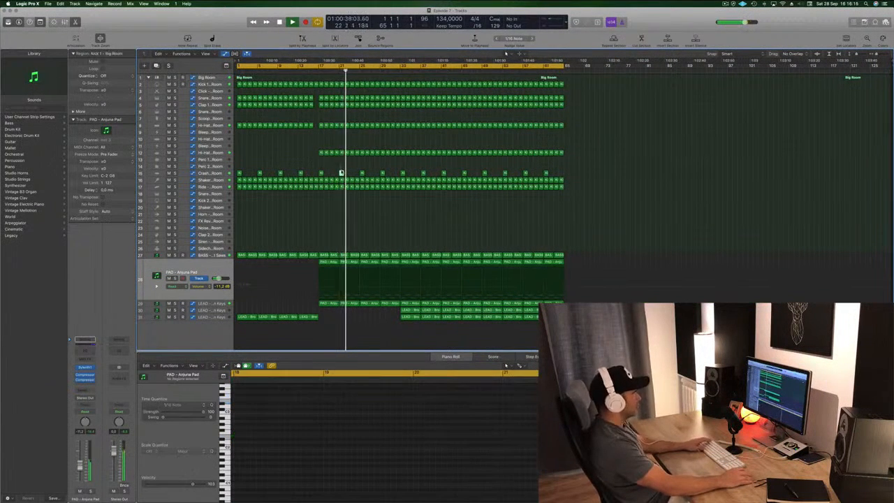
key("Delete")
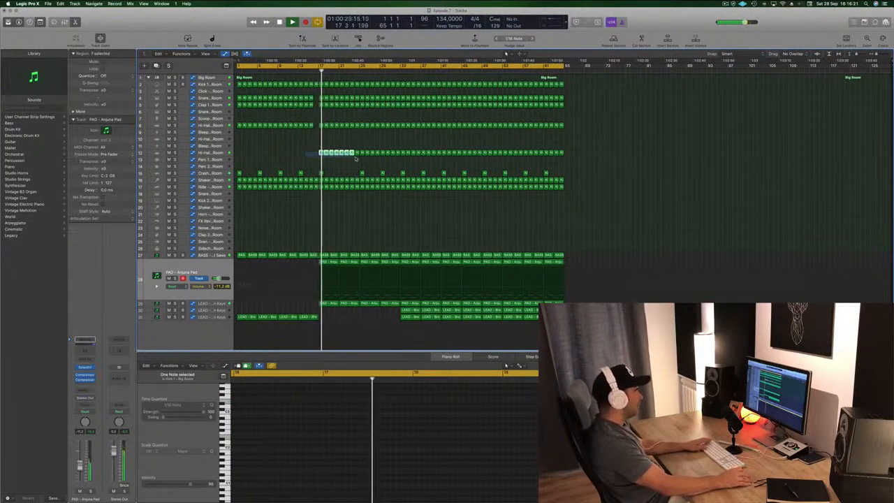
key("Delete")
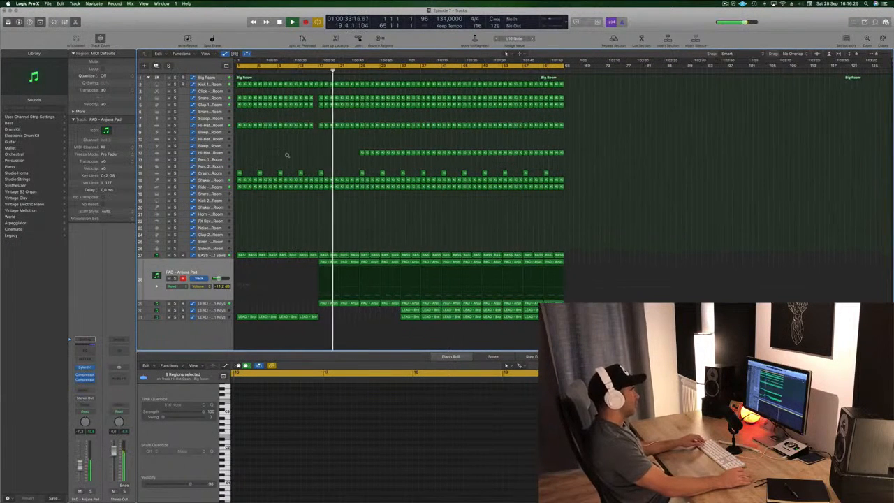
Replay the arrangement from bar 17 and save the project.
key("super+Left")
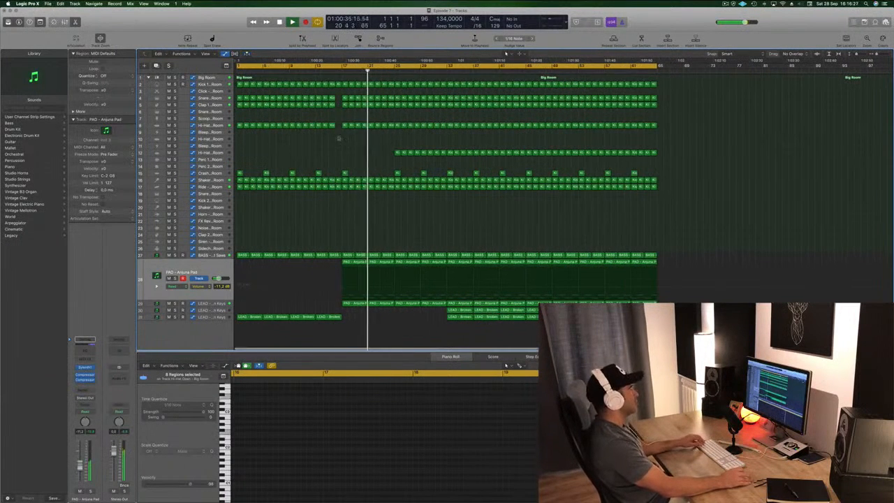
left_click(339, 71)
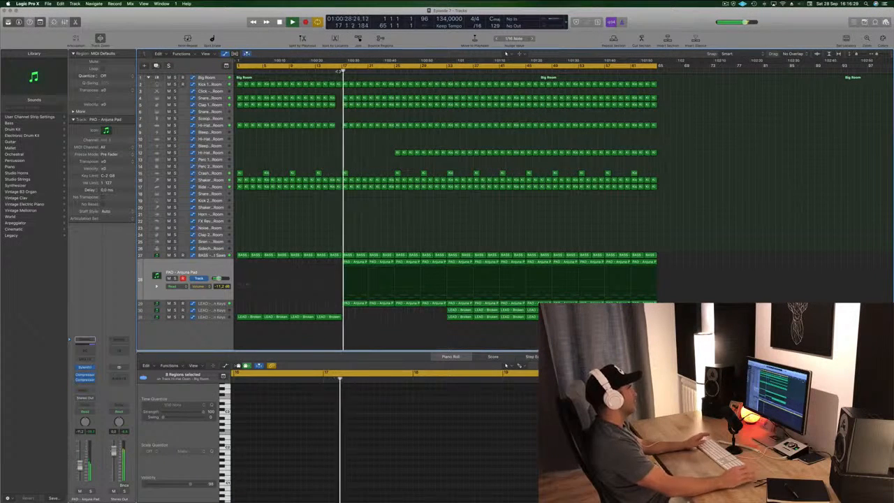
key("super+s")
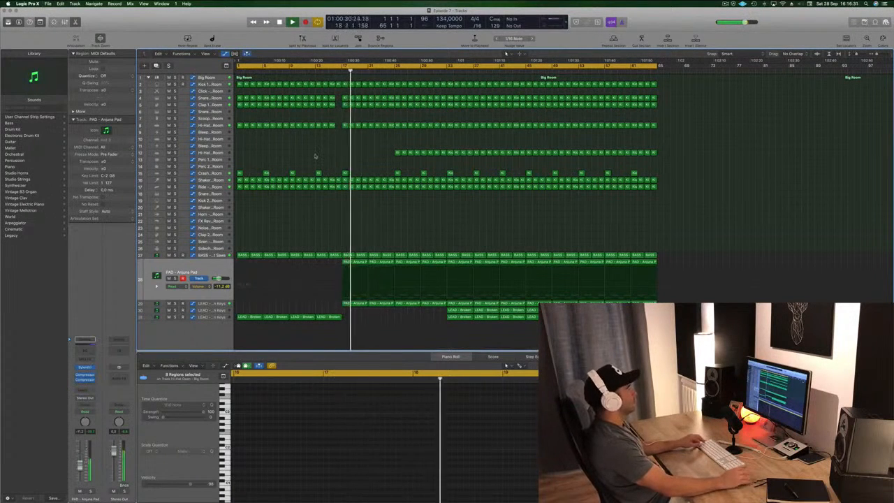
key("super+Left")
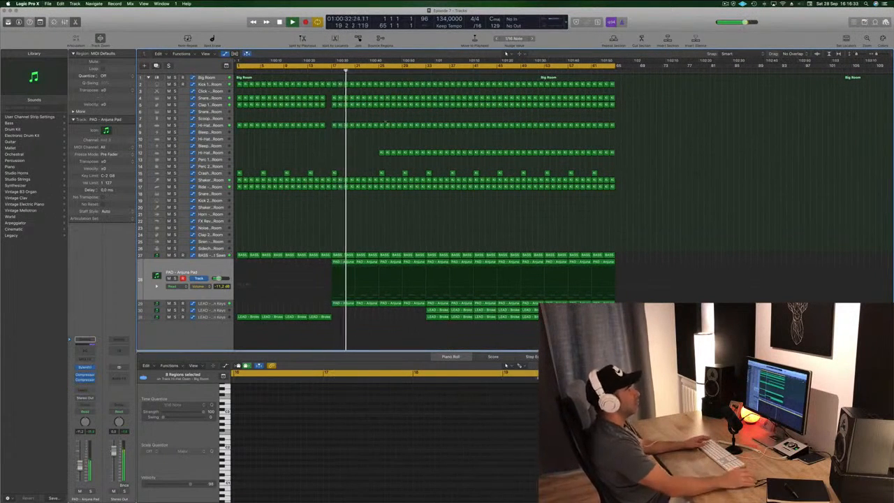
left_click(725, 4)
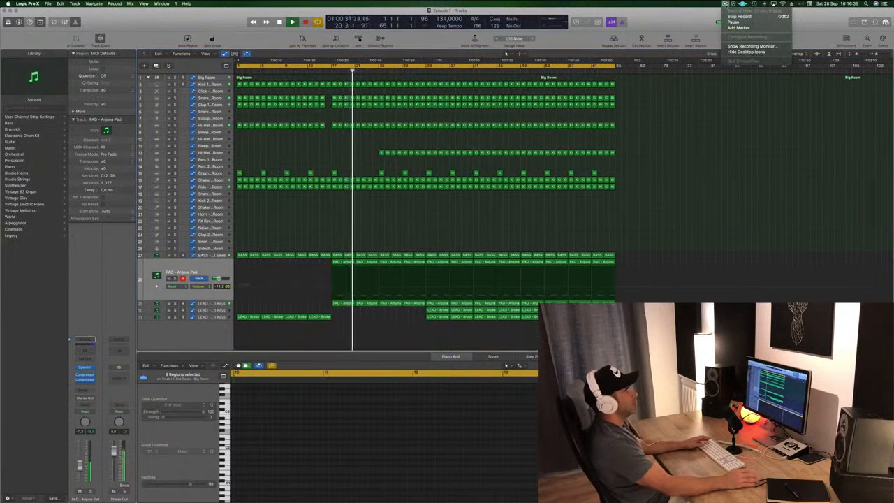
Start the cycle range at bar 25 and listen to that section, checking the upper LEAD - Broken Keys track.
left_click(691, 241)
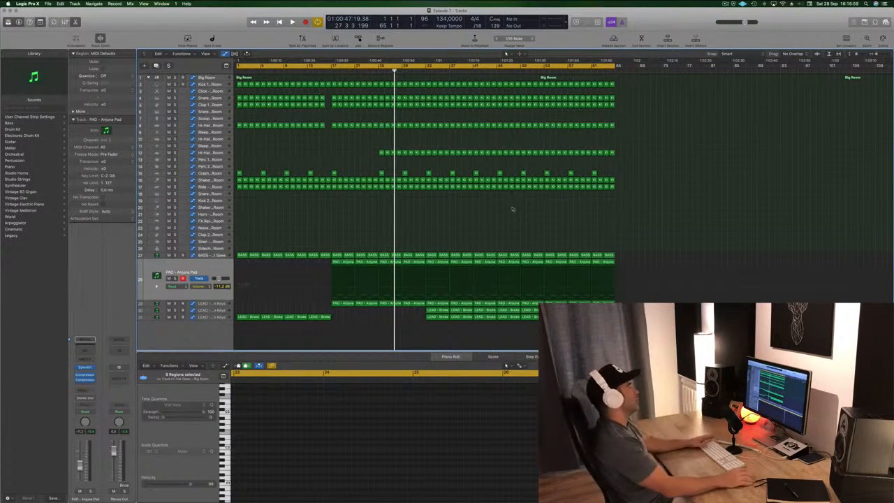
left_click_drag(238, 67, 372, 72)
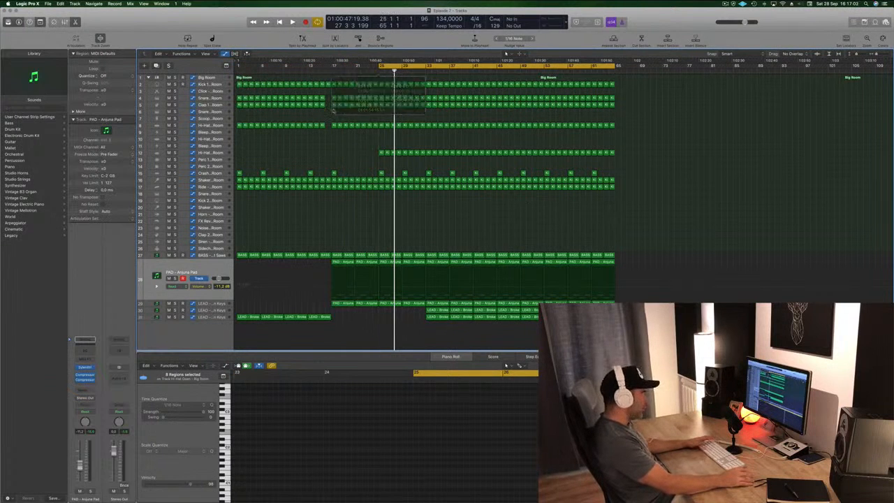
key("space")
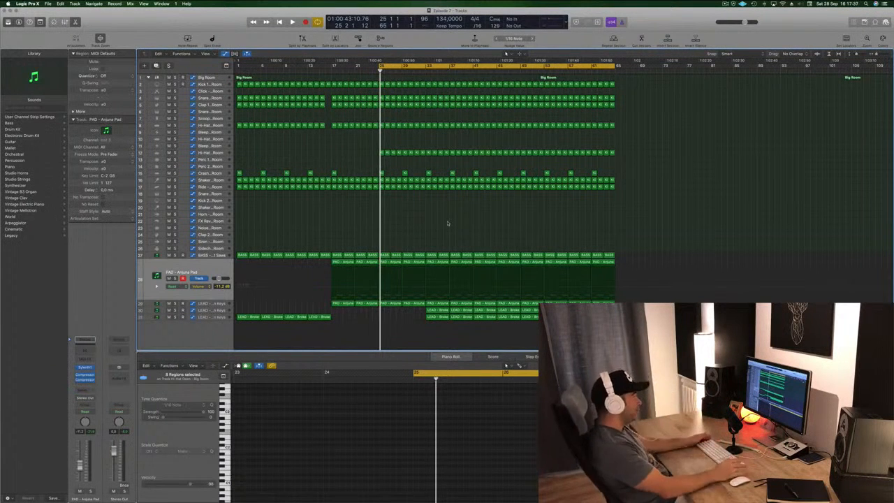
key("space")
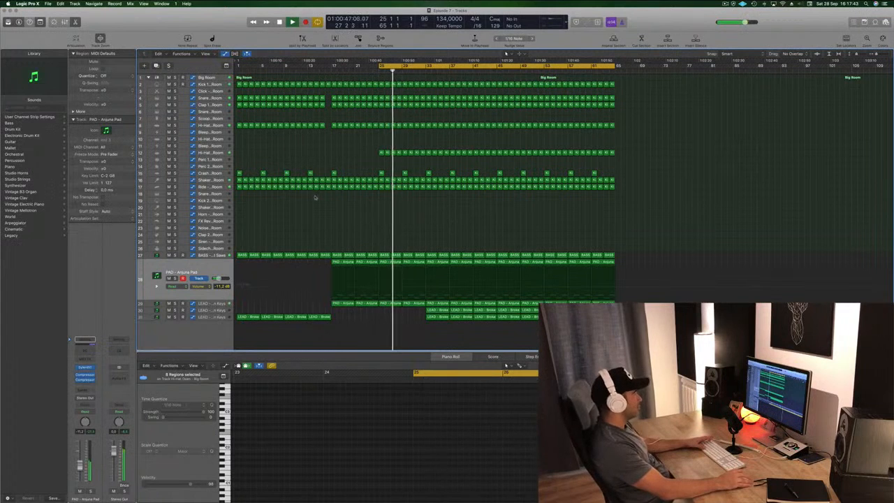
key("Down")
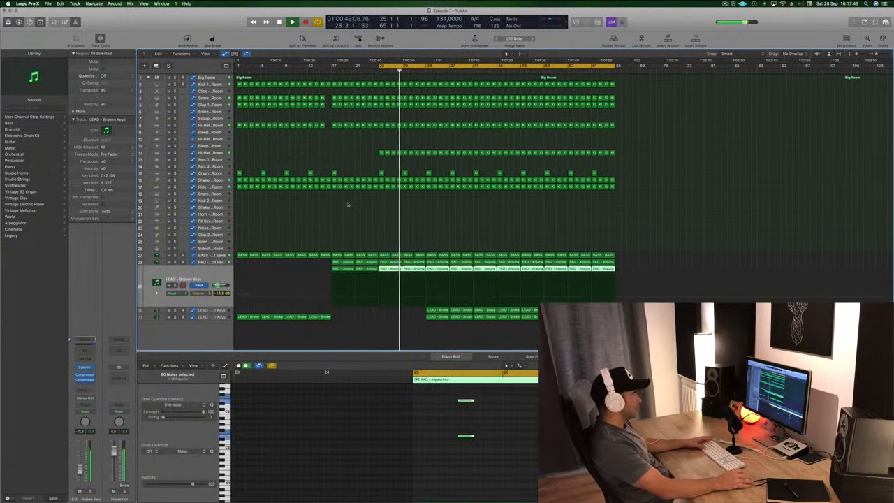
left_click(356, 204)
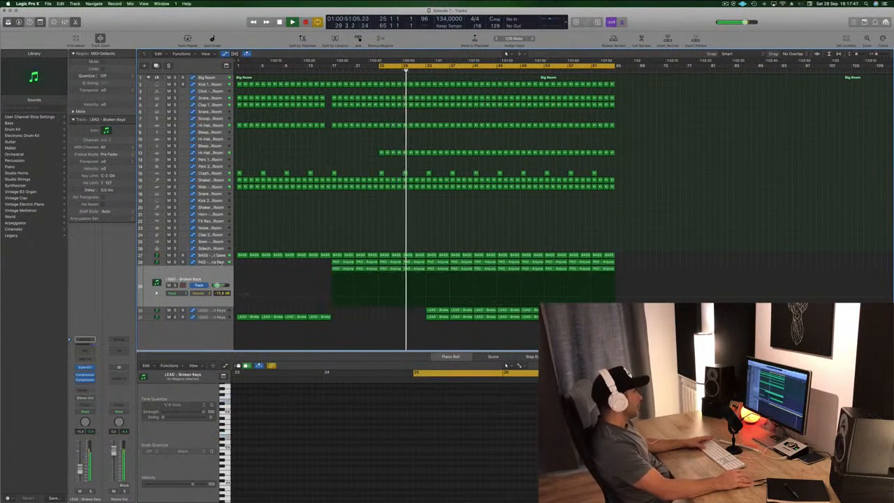
Set the PAD - Anjuna Pad track to Touch automation and adjust Sylenth1's filter cutoff during playback to create its automation lane.
key("space")
key("Up")
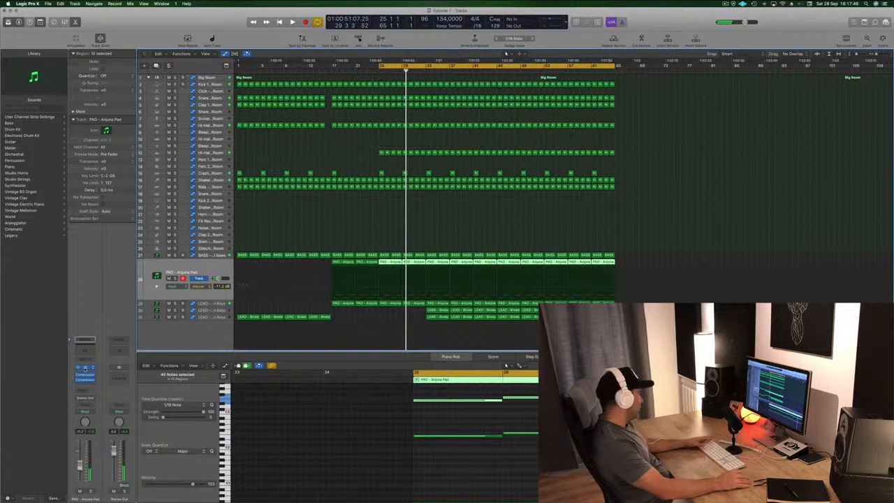
left_click(84, 369)
left_click(85, 406)
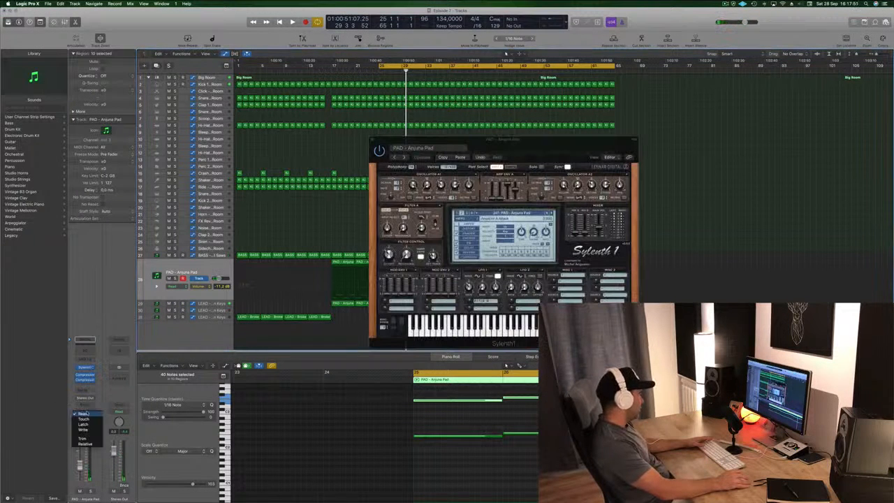
left_click(85, 419)
left_click_drag(529, 146, 692, 67)
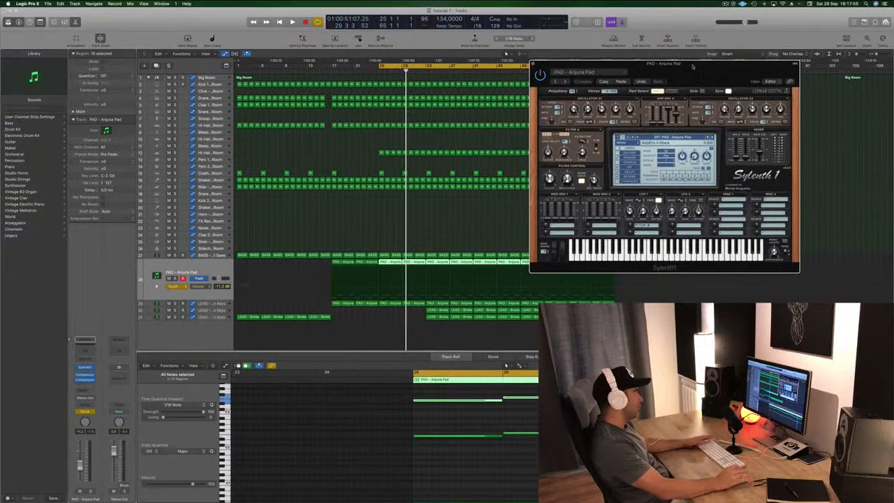
key("space")
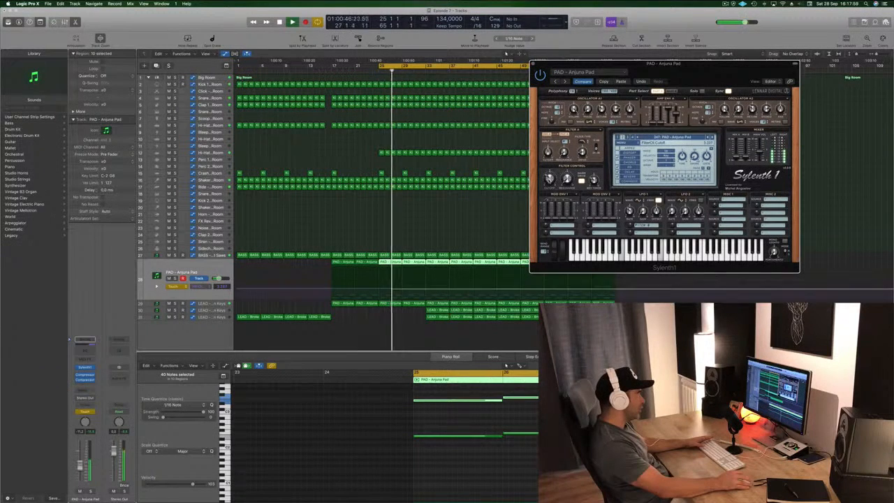
key("r")
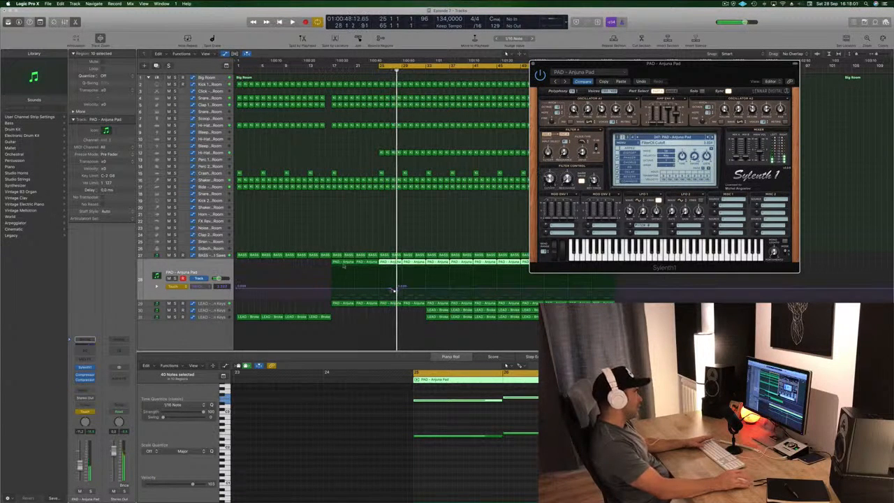
key("v")
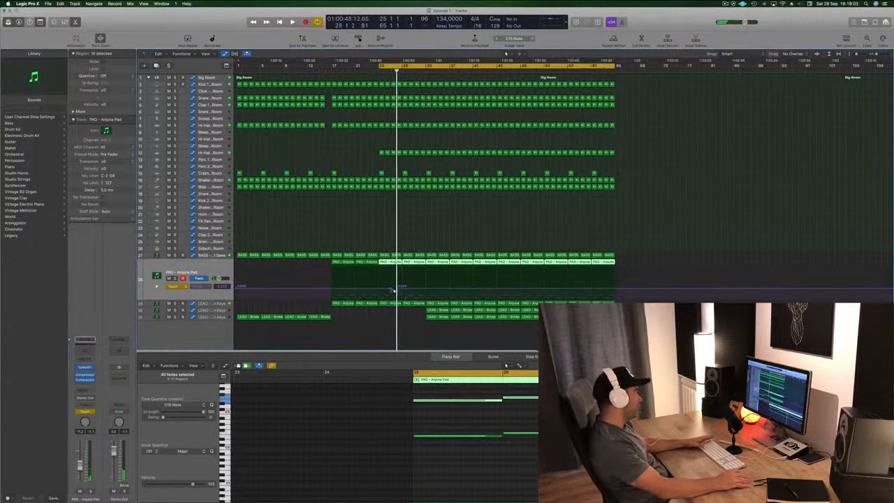
Return the pad track to Read automation and shape its filter cutoff from a low point at bar 17 up through bars 25 and 33.
left_click(185, 286)
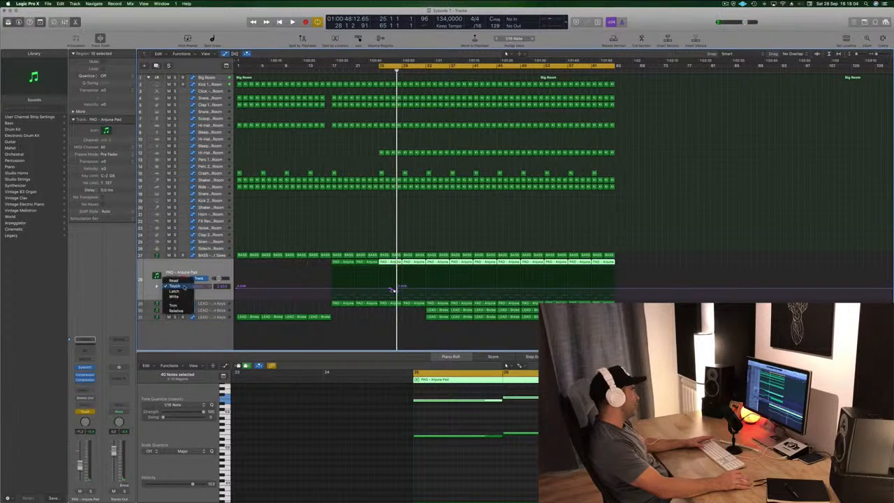
left_click(183, 281)
left_click(392, 290)
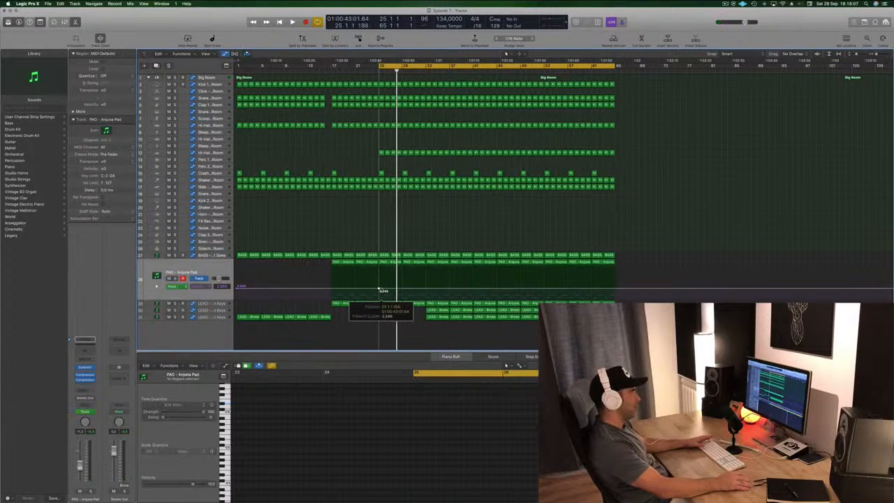
left_click_drag(331, 289, 330, 293)
key("space")
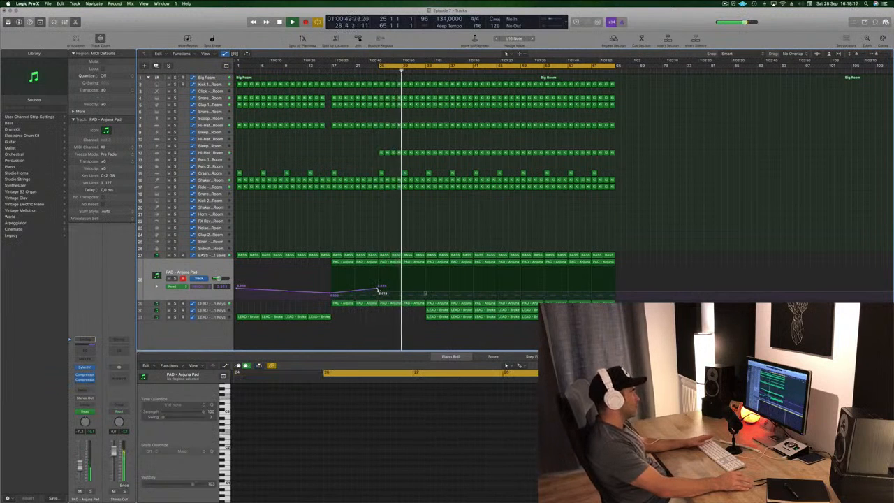
left_click(424, 286)
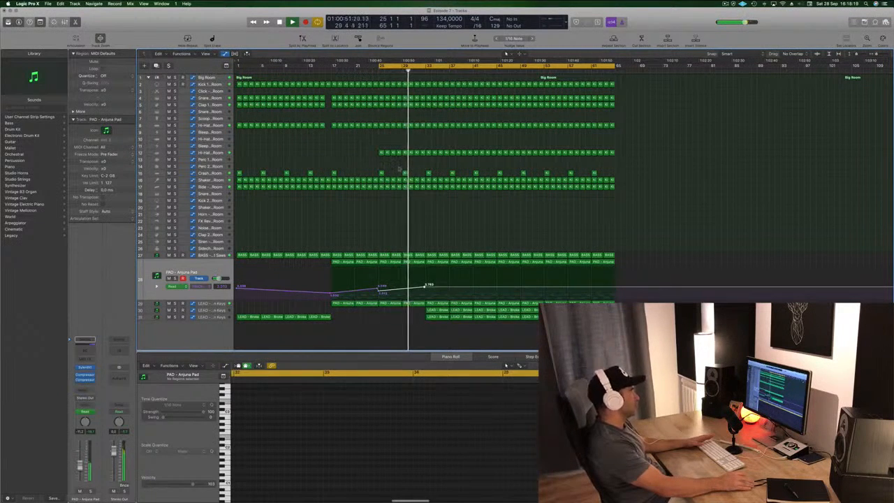
Delete the Crash region at bar 29 and raise the pad's filter cutoff point at bar 33.
left_click(405, 173)
key("Delete")
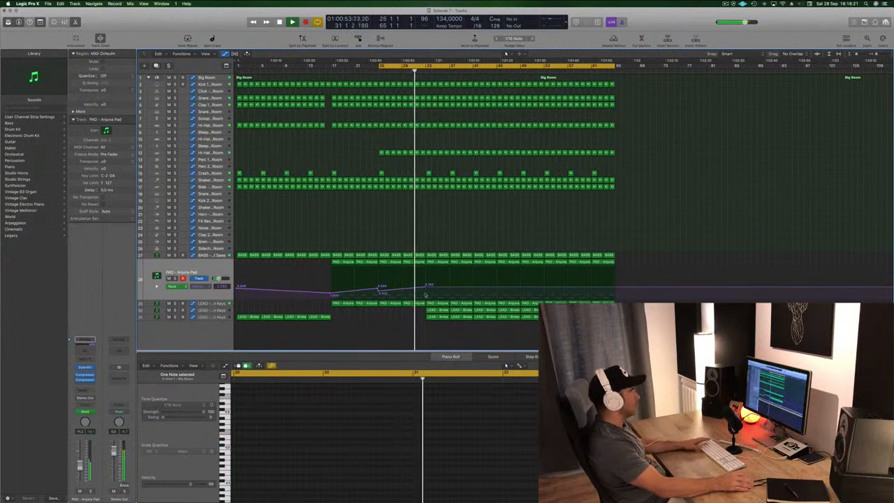
left_click_drag(424, 289, 425, 284)
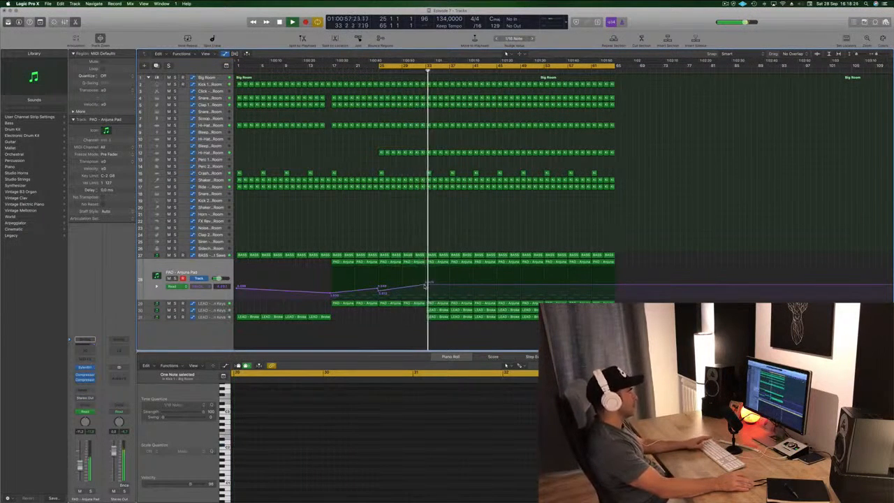
Delete the two lowest LEAD - Broken Keys tracks' regions in bars 33 to 40 and ramp the pad's filter cutoff up to bar 41.
left_click_drag(418, 315, 471, 314)
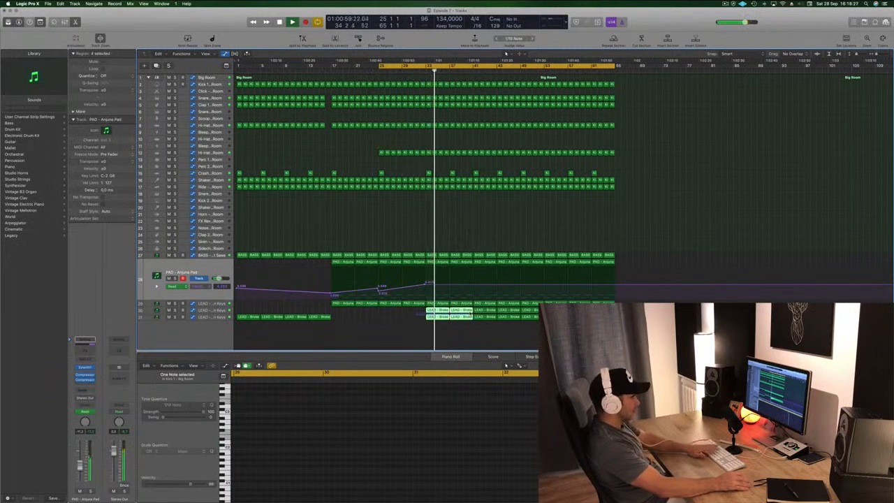
key("Delete")
left_click(473, 285)
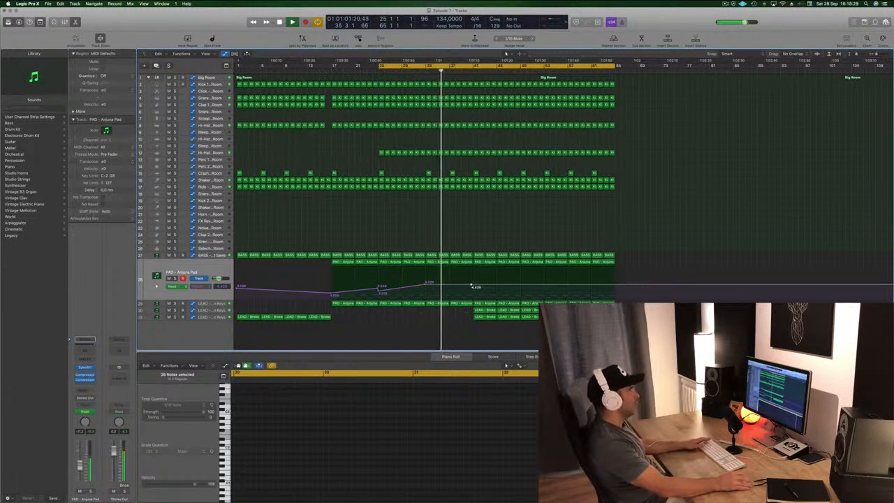
left_click_drag(472, 285, 472, 279)
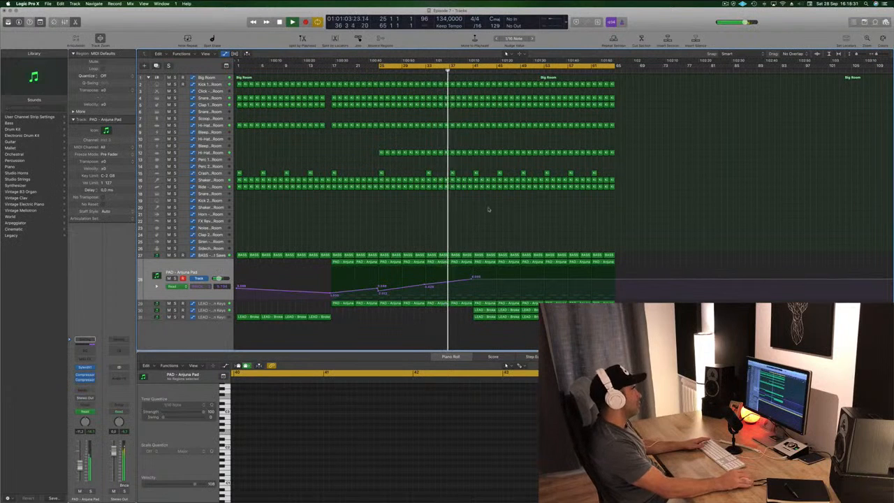
Delete all drum and percussion regions in bars 41 to 48, from the Kick track down to the Ride track.
left_click_drag(478, 198, 503, 184)
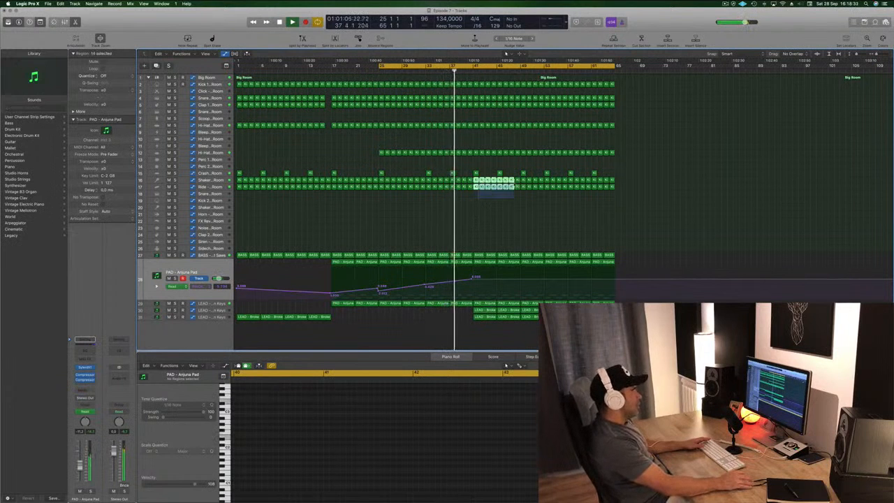
key("Delete")
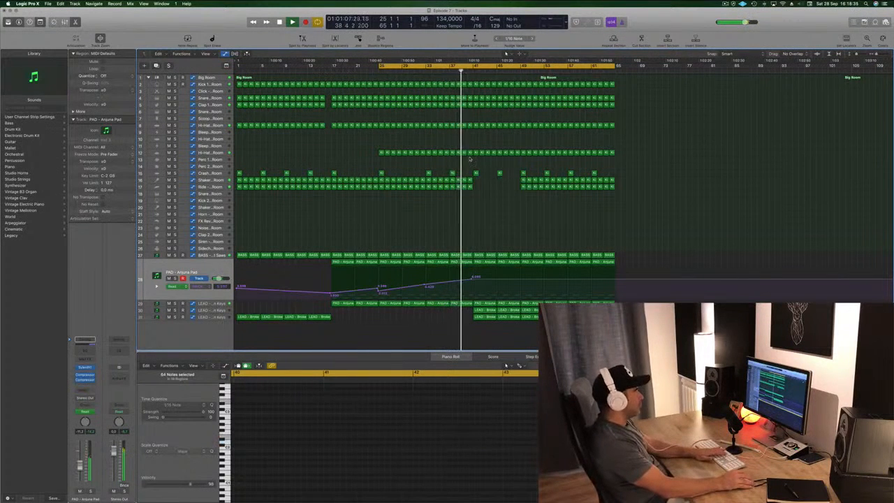
left_click_drag(474, 161, 496, 122)
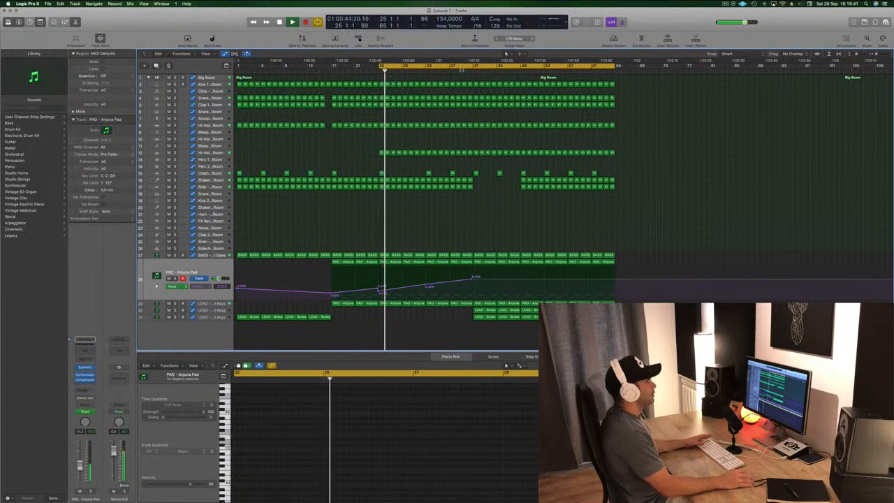
left_click(462, 71)
left_click_drag(476, 183, 518, 81)
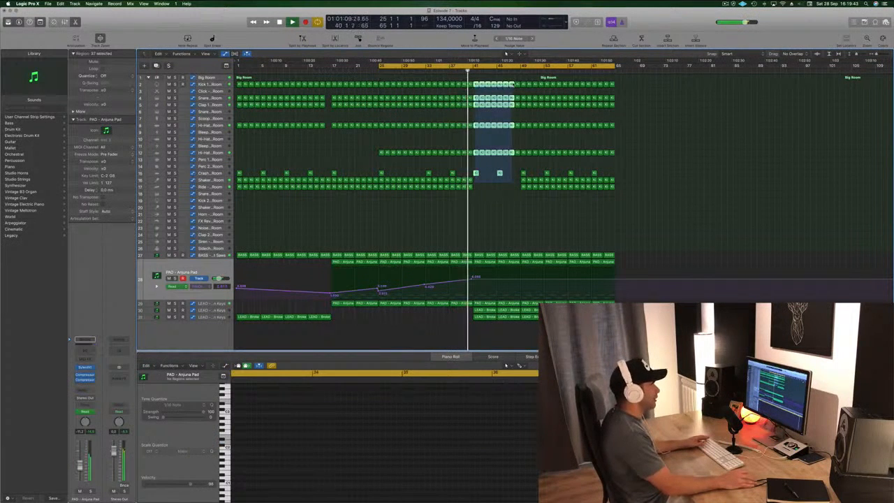
key("Delete")
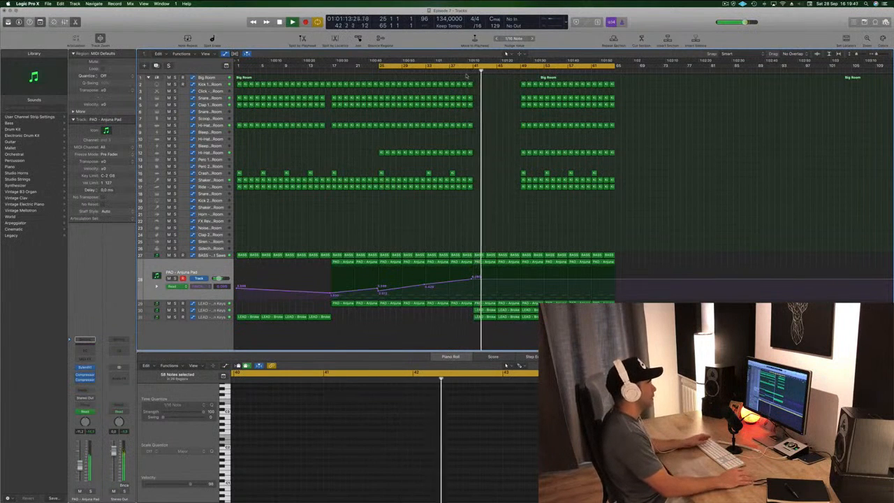
Drop the pad's filter cutoff sharply at bar 41 and replay the transition from bar 40.
left_click_drag(474, 278, 477, 294)
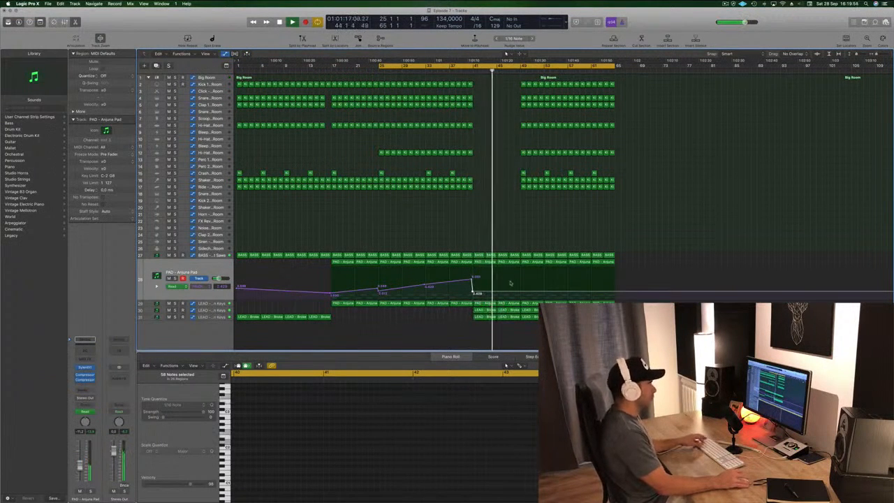
left_click(467, 71)
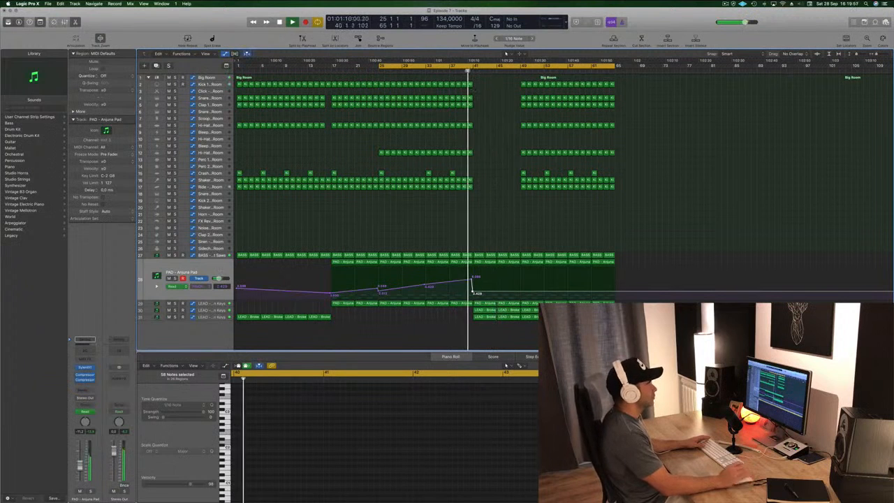
left_click(489, 155)
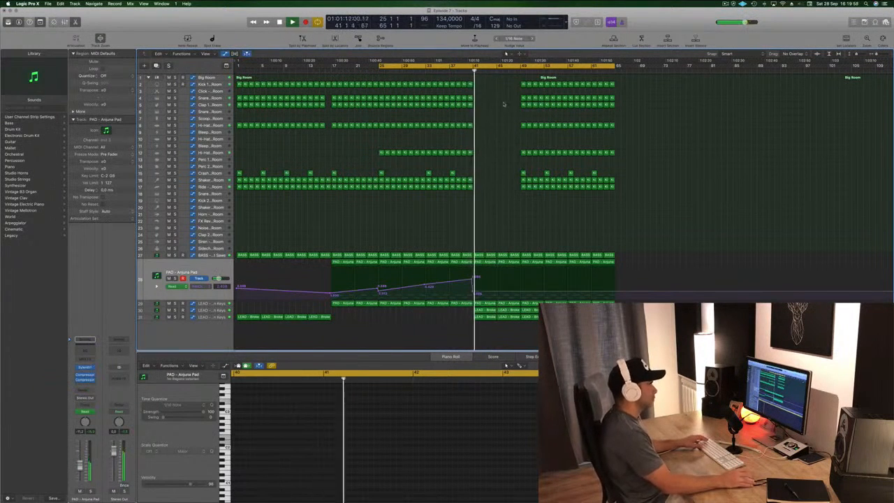
Copy the Kick 1 fill region from bar 16 to bars 44 and 48.
left_click_drag(513, 88, 541, 83)
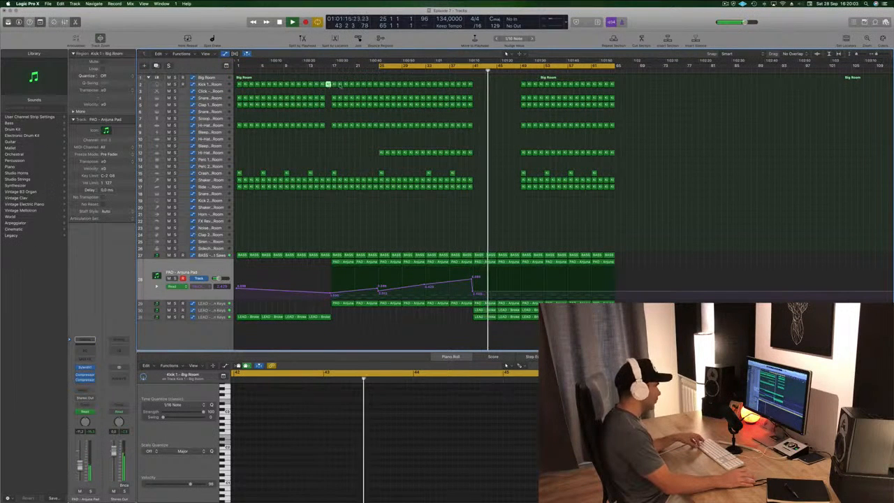
left_click_drag(328, 84, 494, 84)
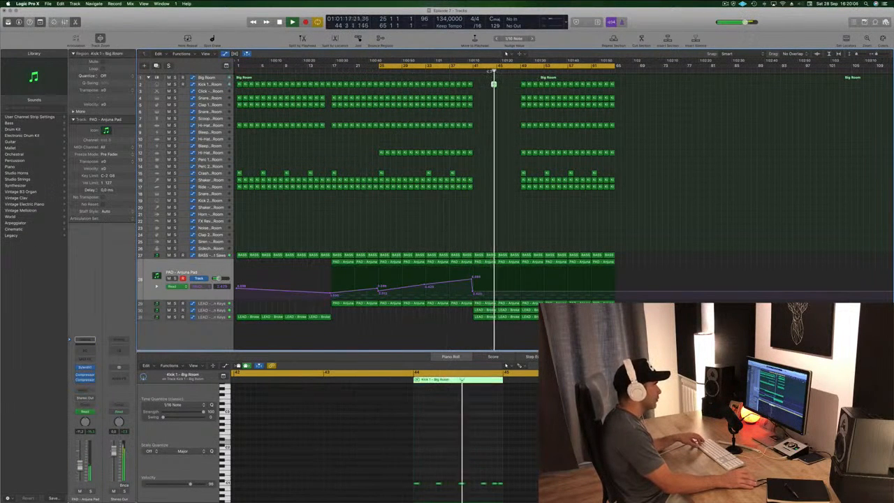
scroll(481, 107, "down", 2)
scroll(480, 107, "up", 6)
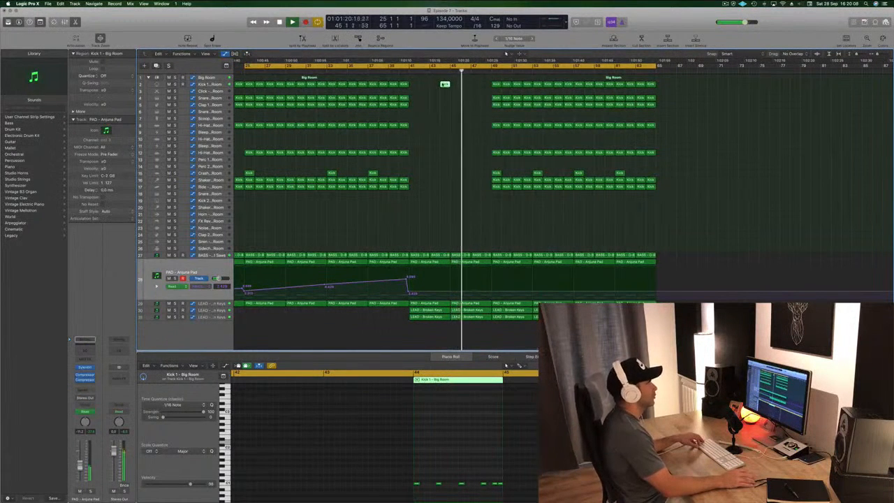
Delete the drum and percussion regions in bars 49 to 52, keeping only the Kick 1 regions.
left_click_drag(495, 82, 525, 175)
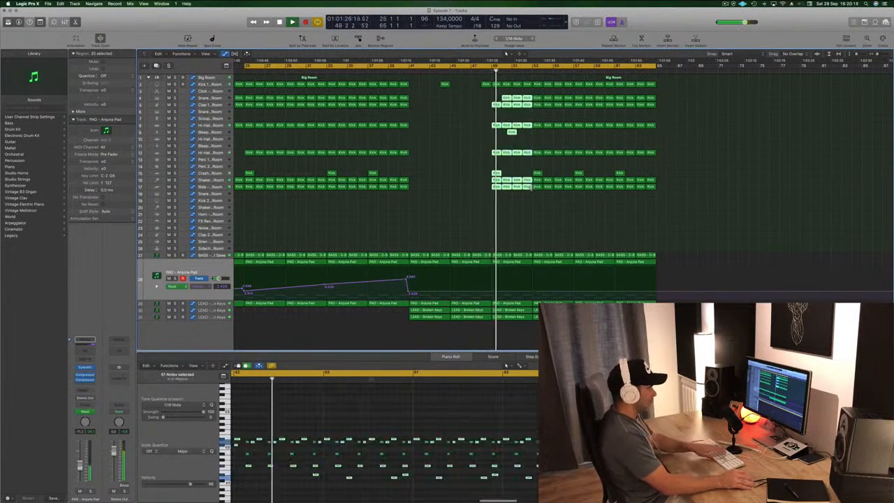
key("Delete")
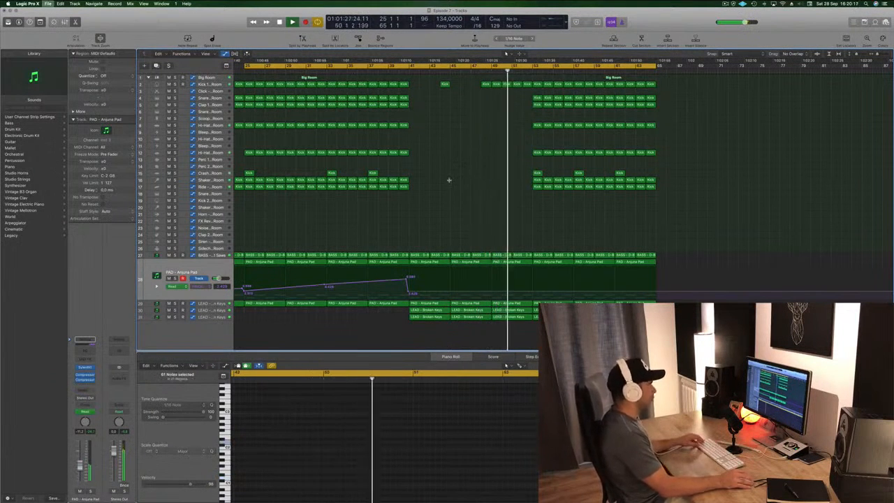
scroll(451, 178, "left", 5)
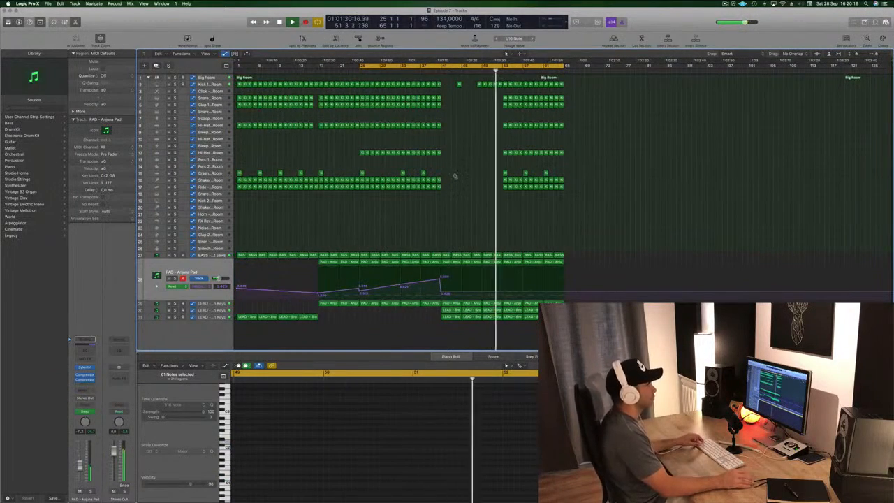